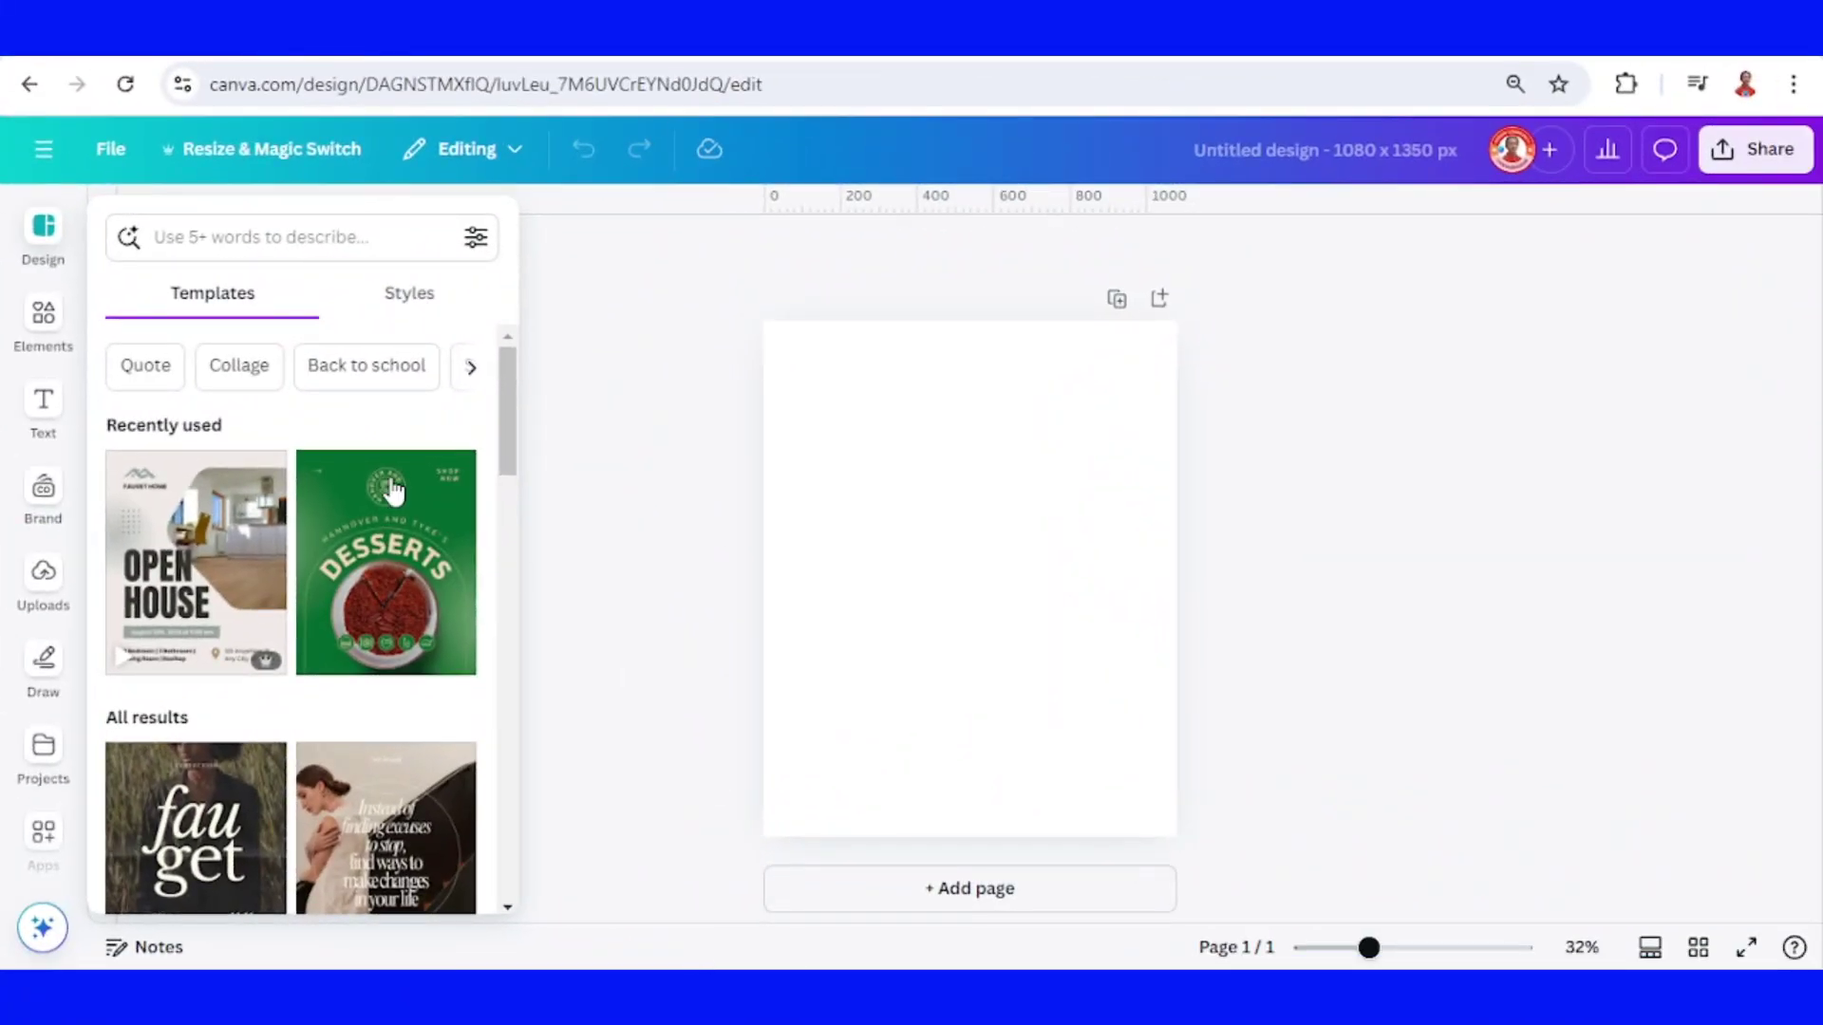
Step: Add the woman's profile photo from Recently used elements to the page
click(42, 328)
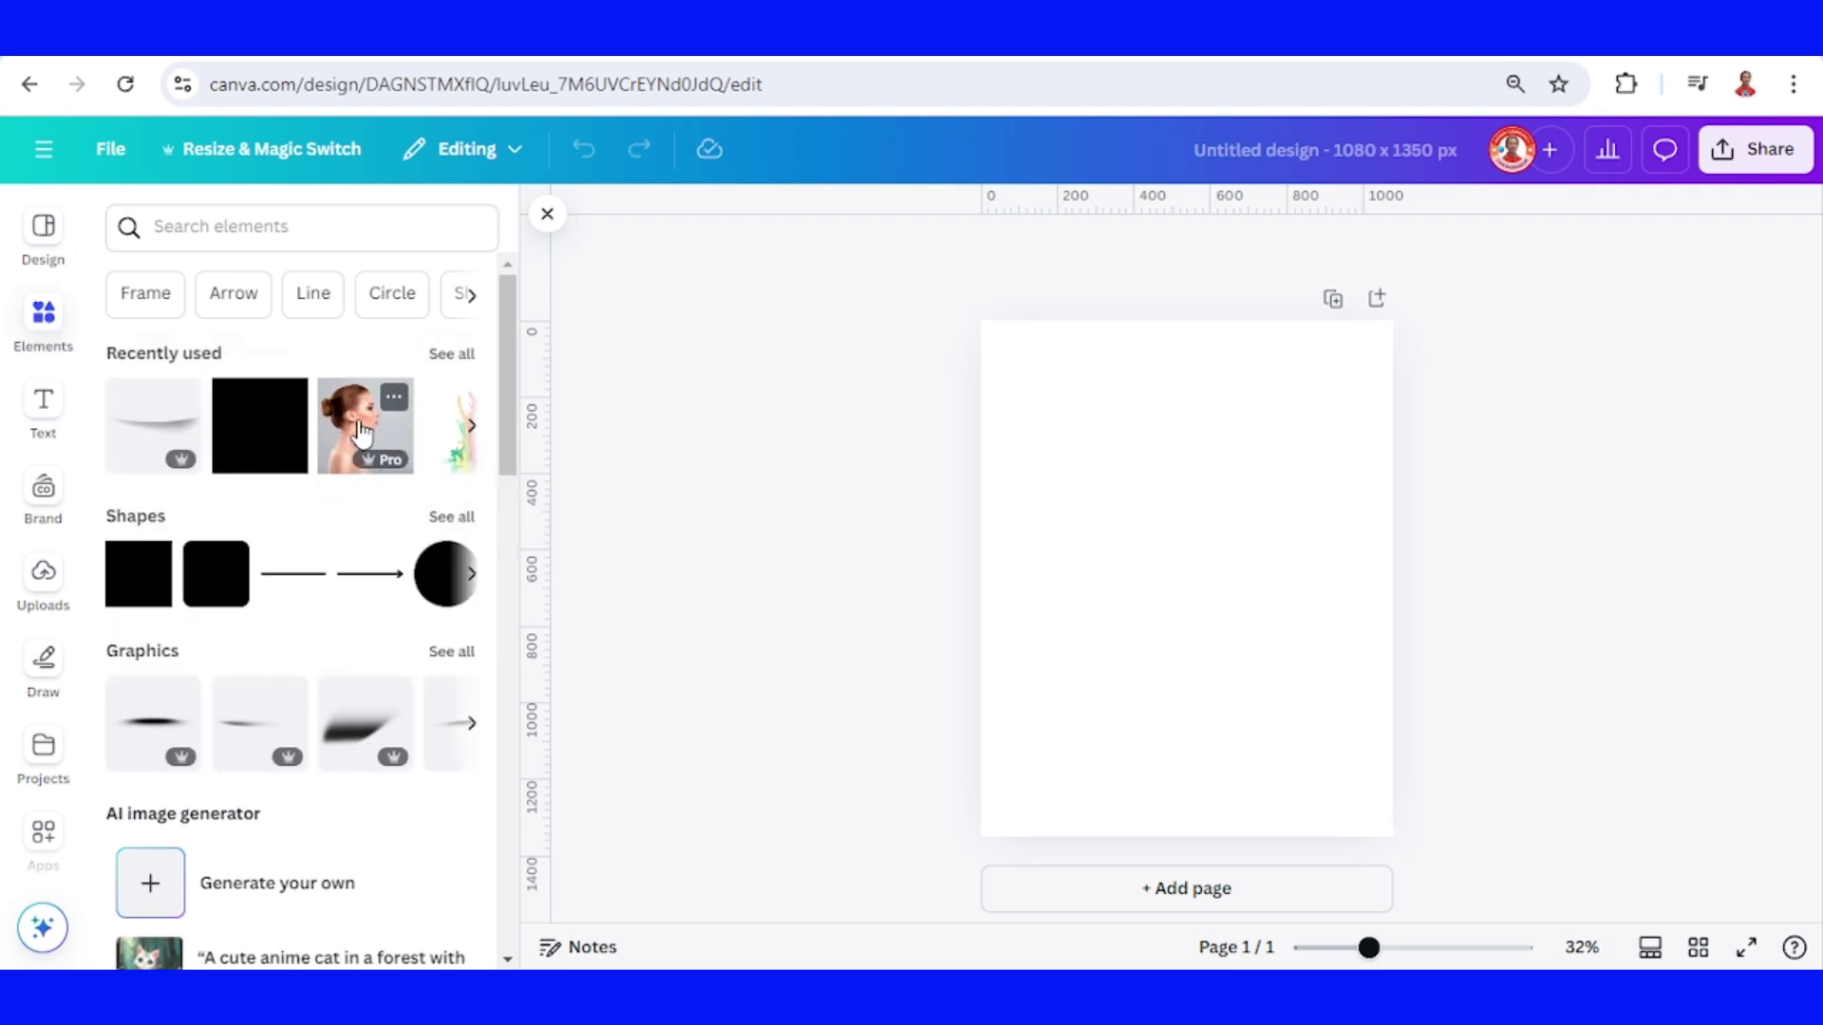
click(394, 401)
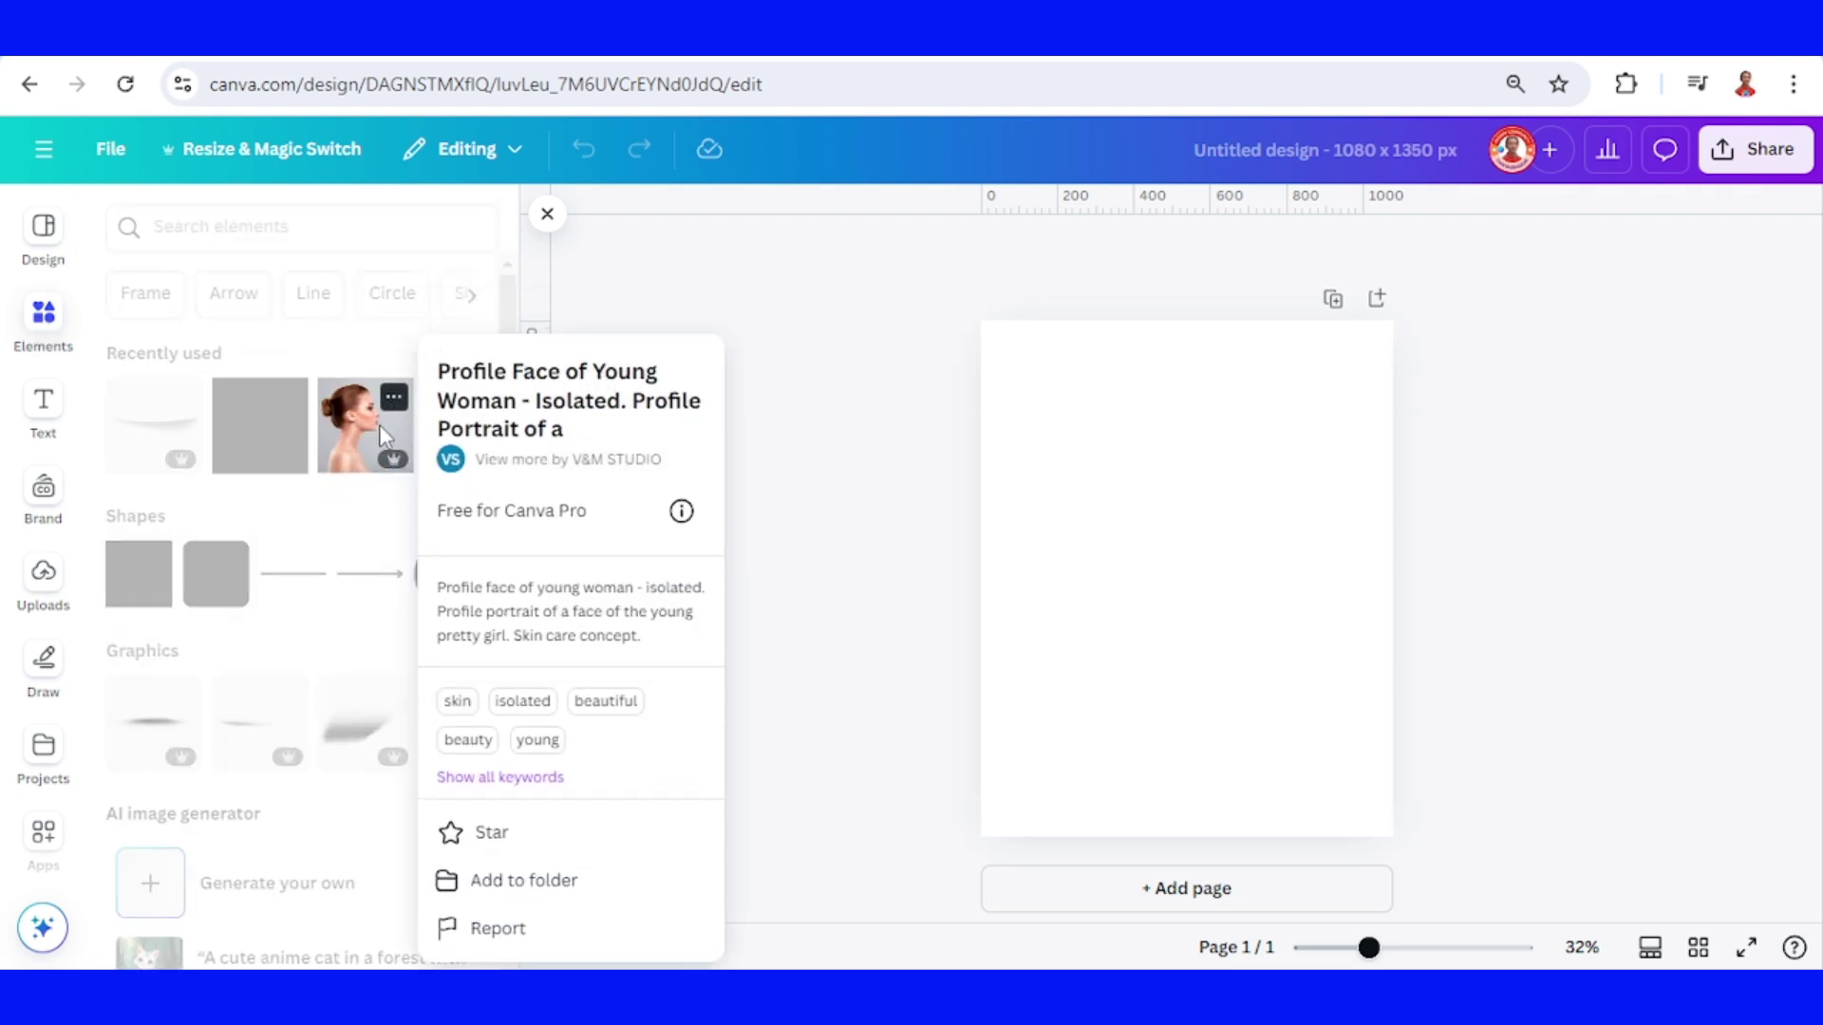
click(378, 446)
click(384, 441)
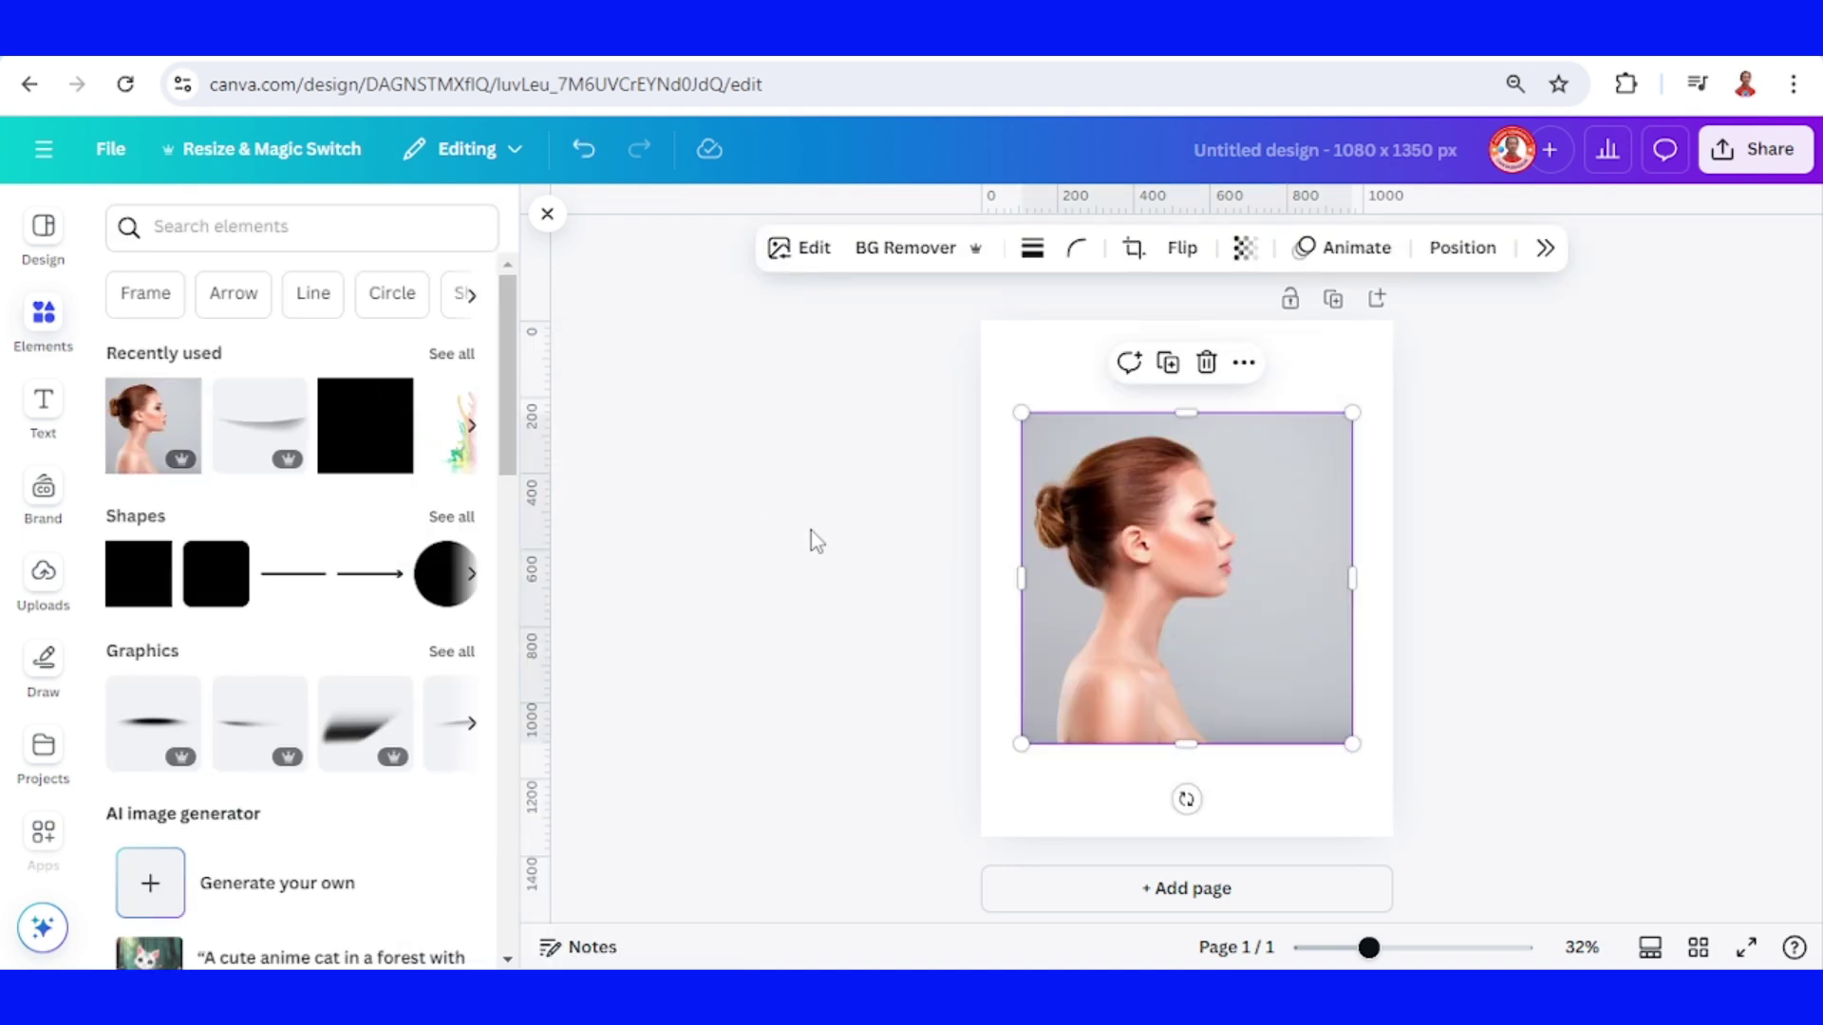
Step: Remove the photo's grey background and trim its frame narrower from the right
click(922, 254)
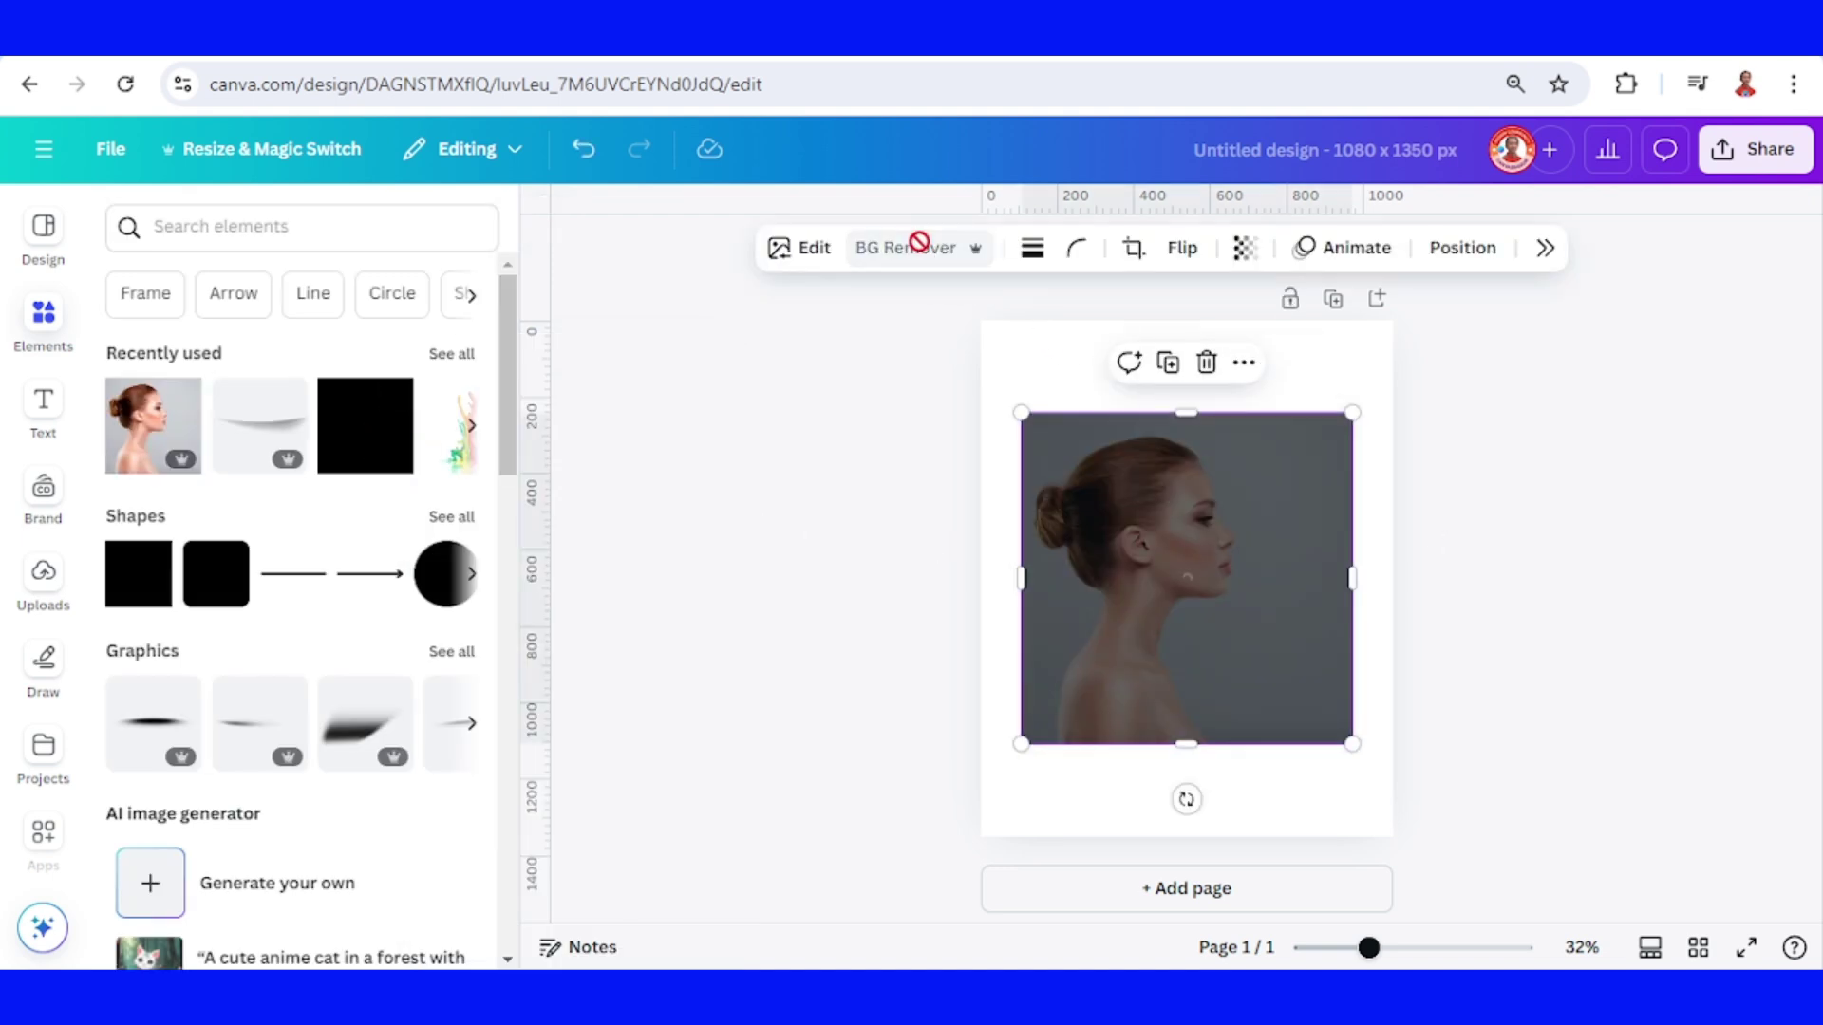
drag(1351, 579, 1227, 613)
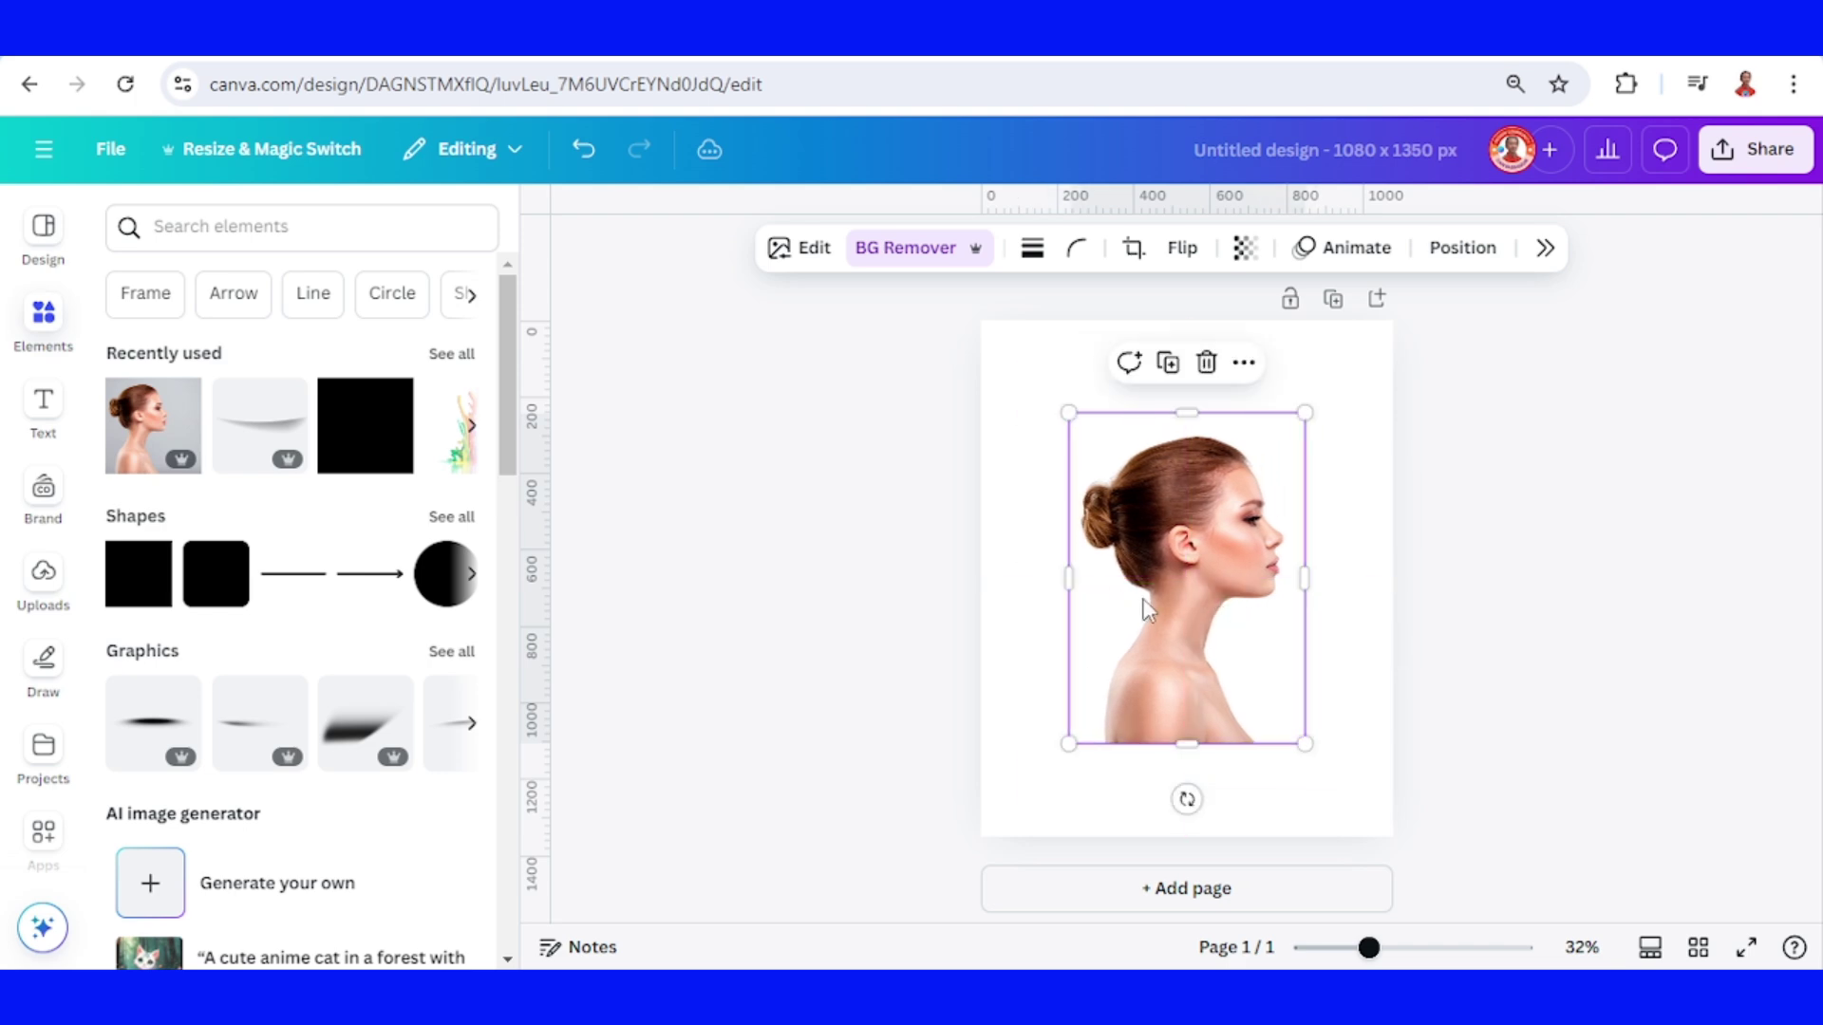
click(395, 396)
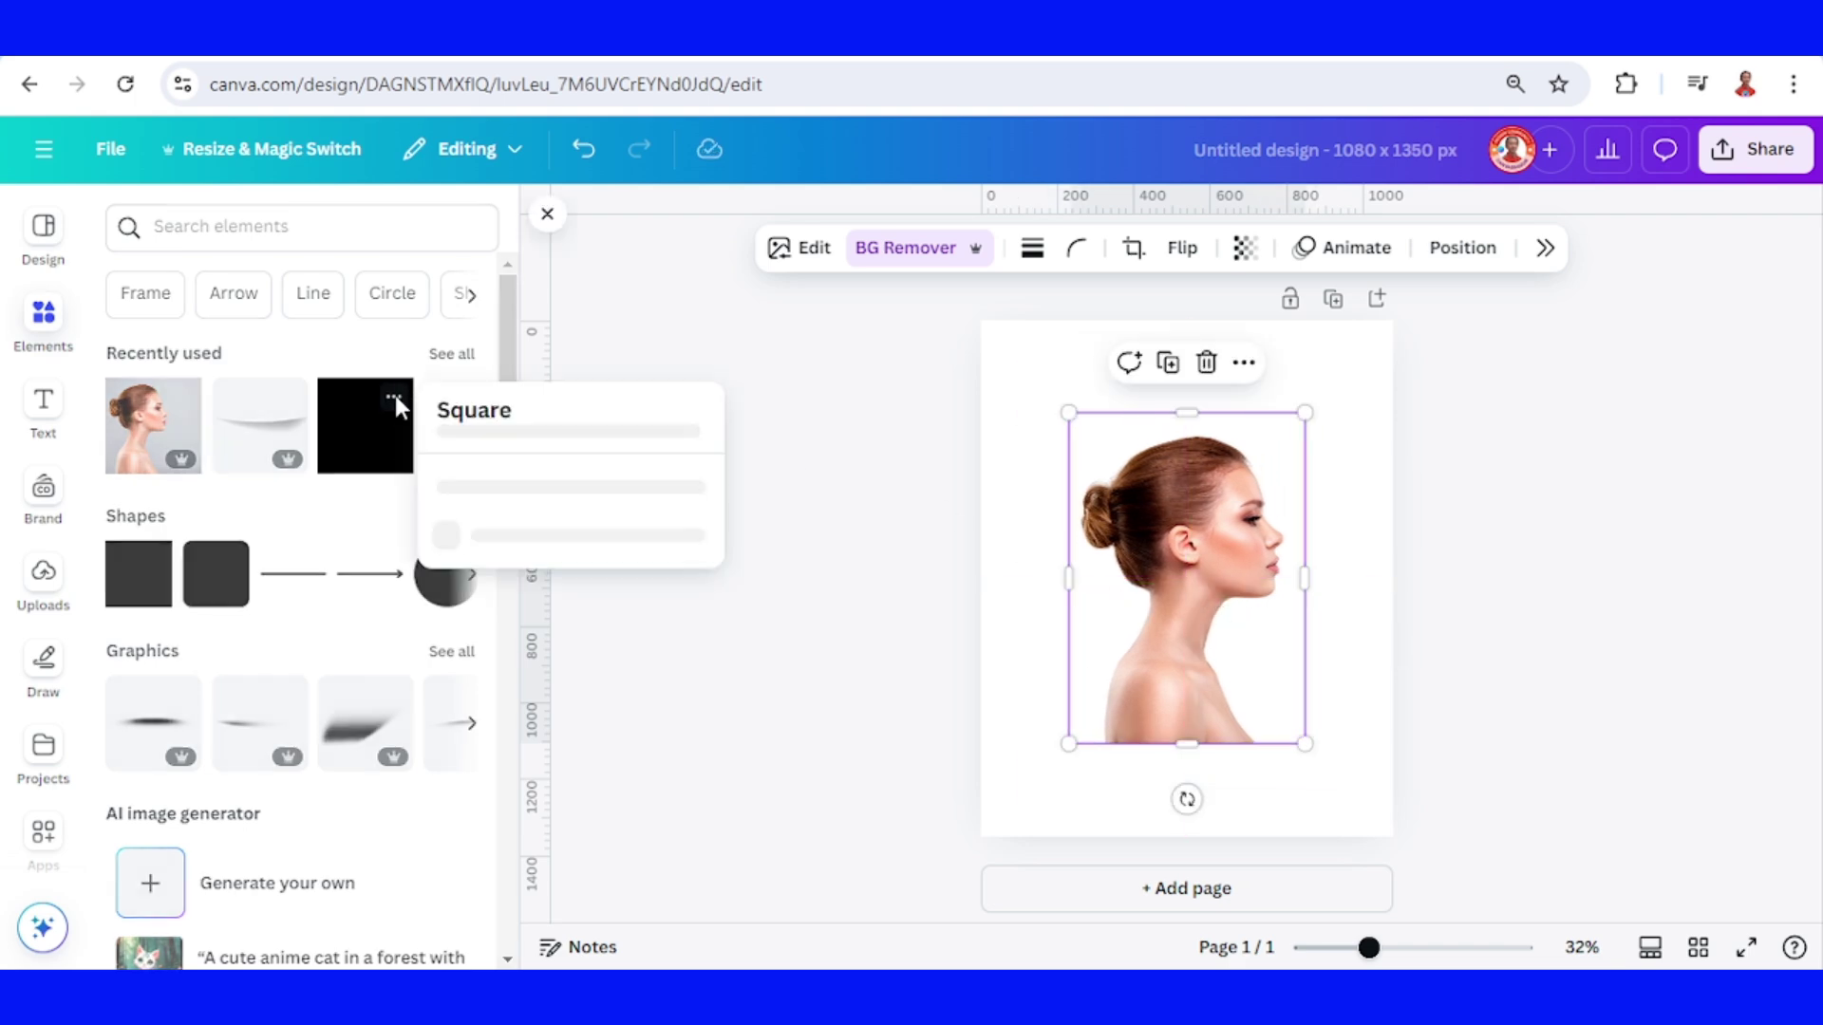
Step: Add a square shape and stretch it into a tall rectangle covering the photo
click(364, 452)
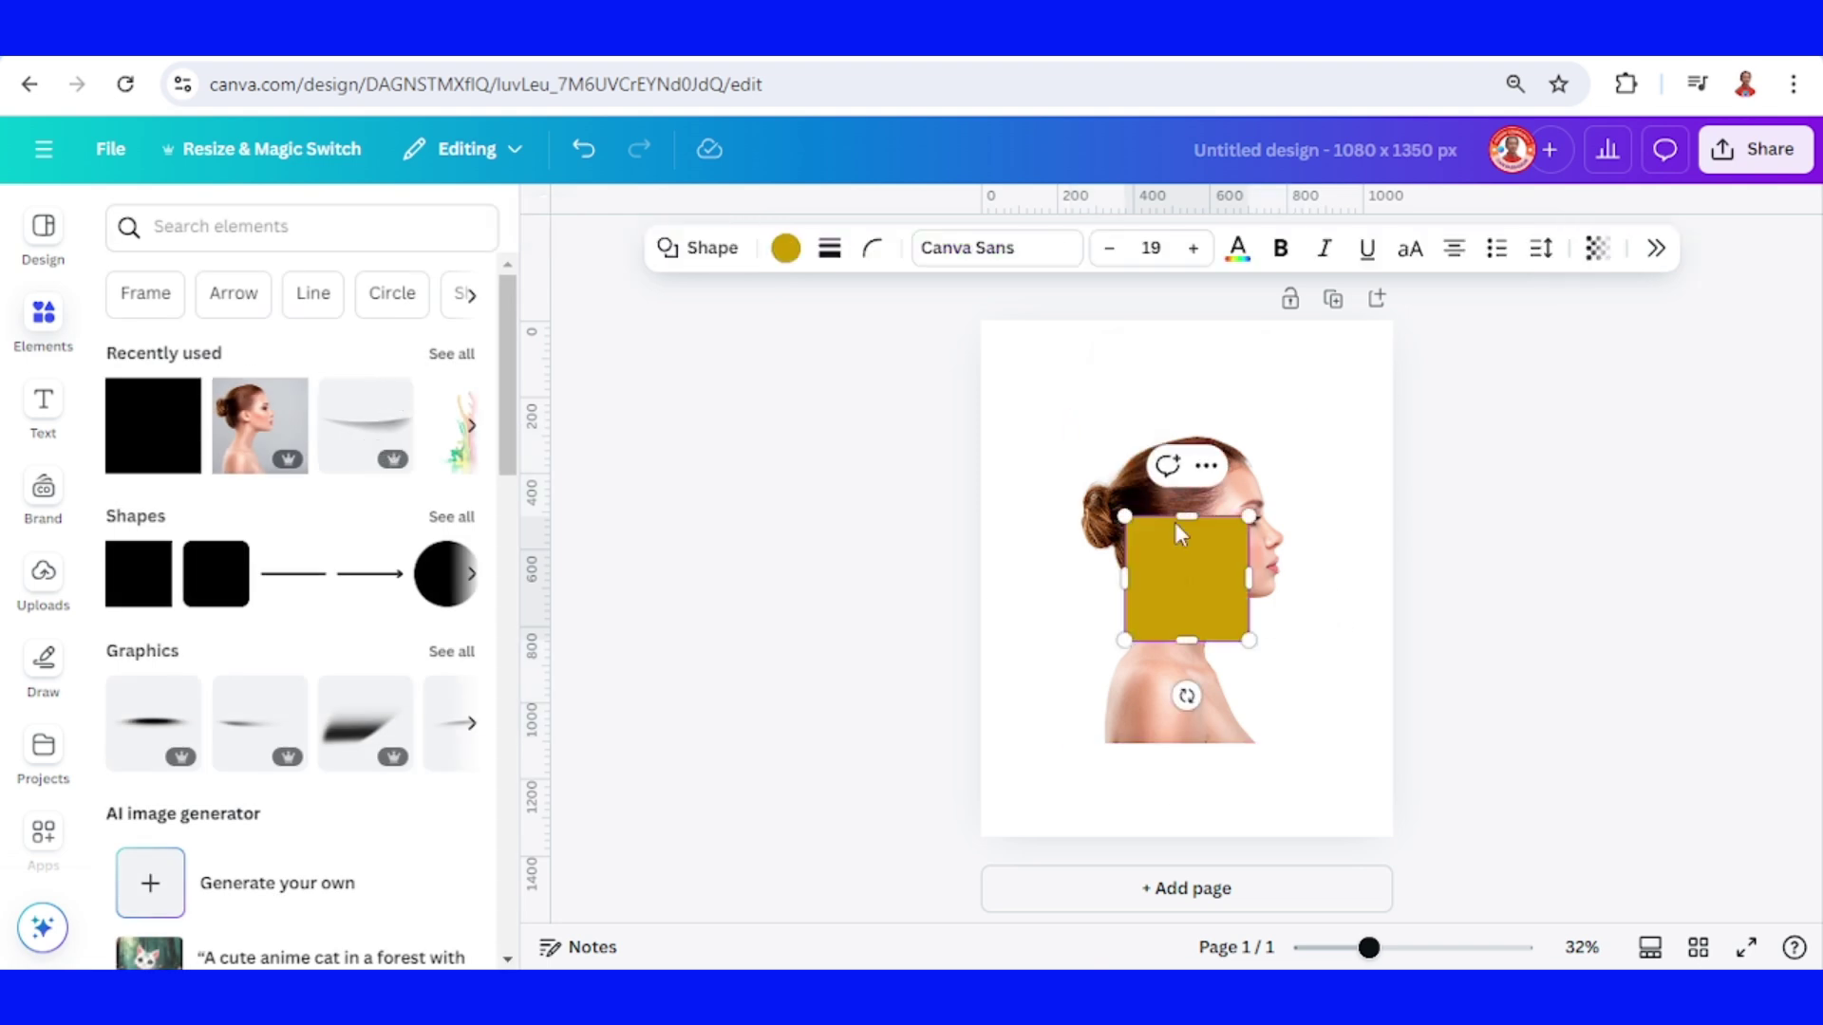
drag(1187, 517, 1186, 420)
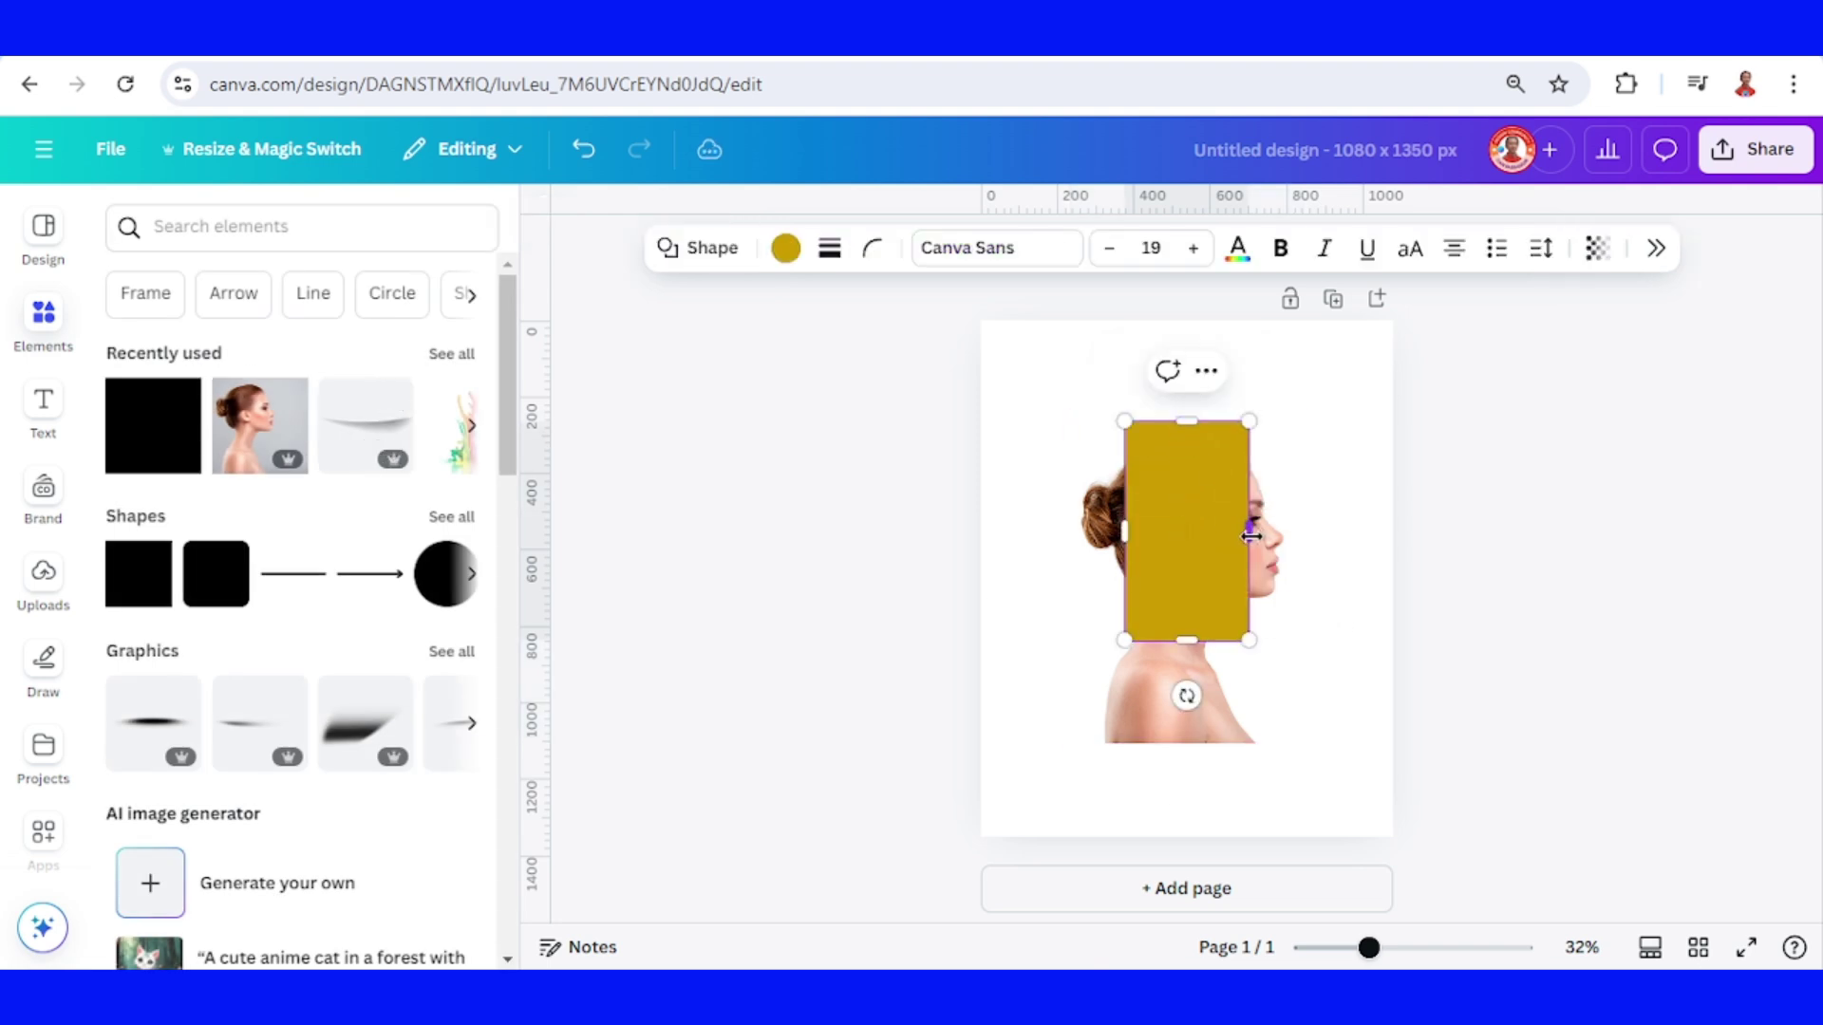
drag(1251, 536, 1307, 539)
drag(1124, 531, 1070, 528)
drag(1187, 639, 1187, 761)
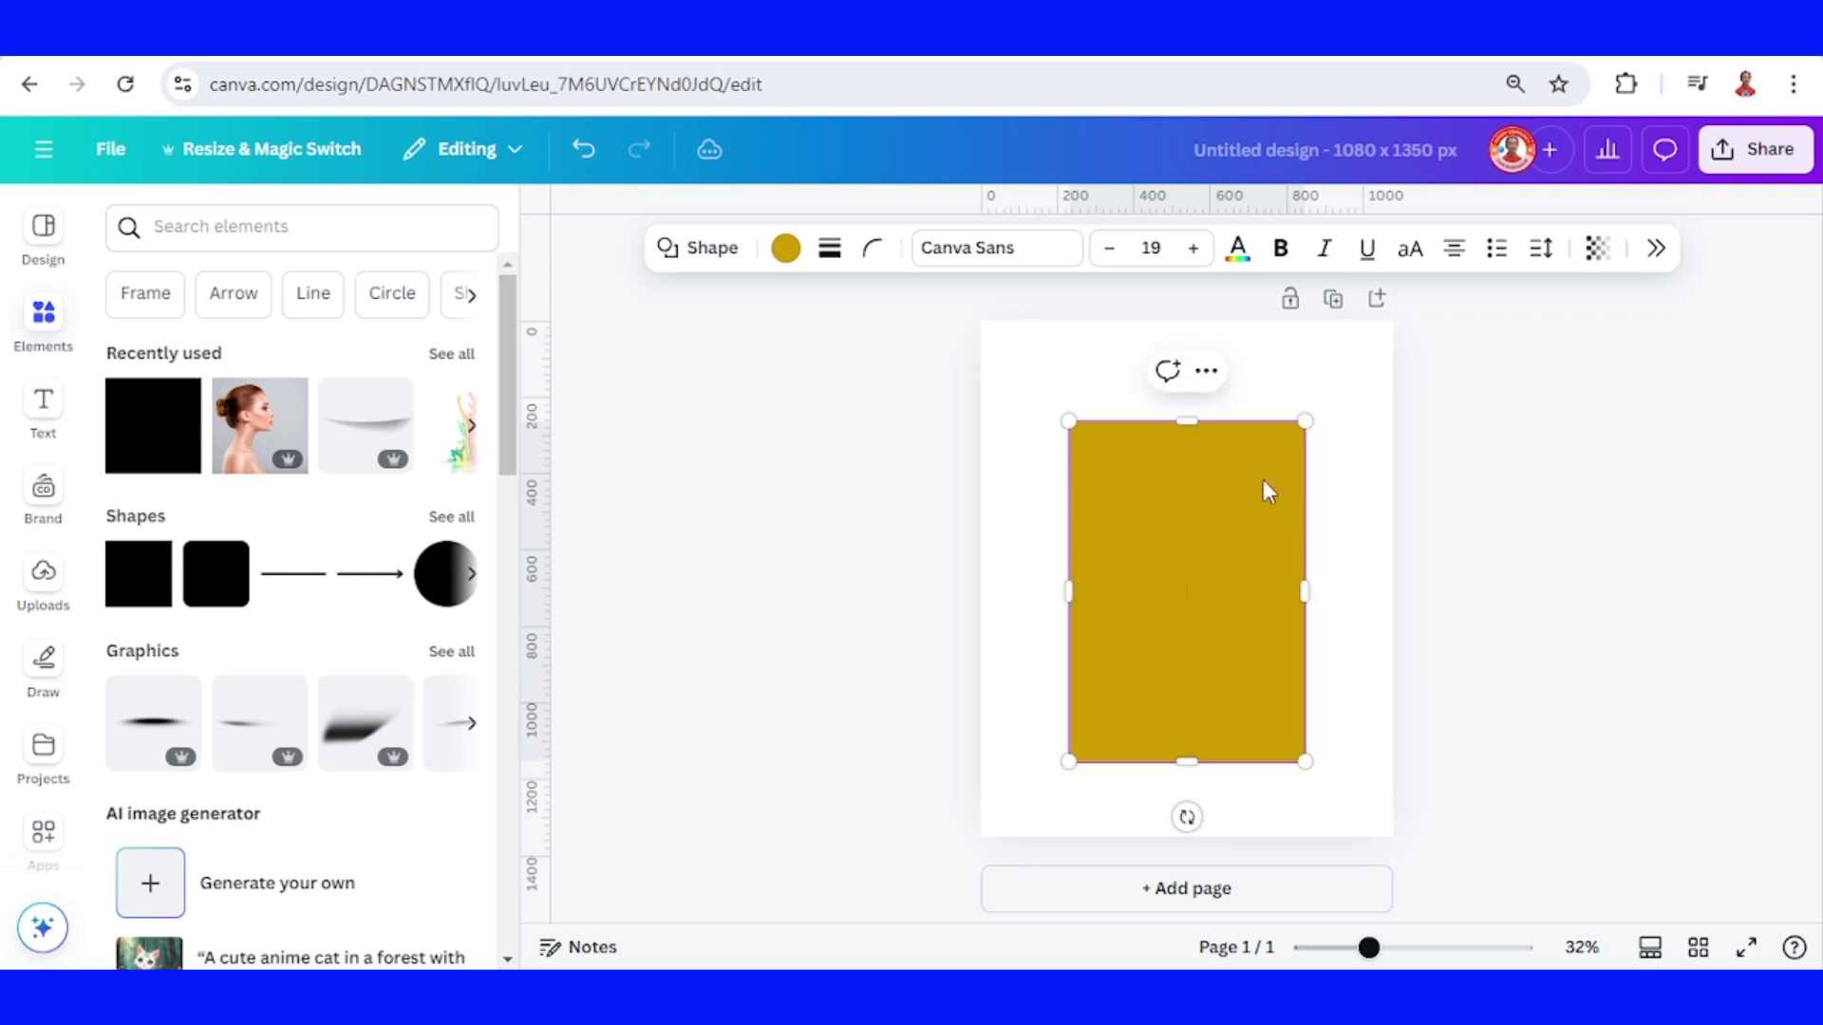
Step: Colour the rectangle yellow and send it backward behind the woman's photo
click(785, 248)
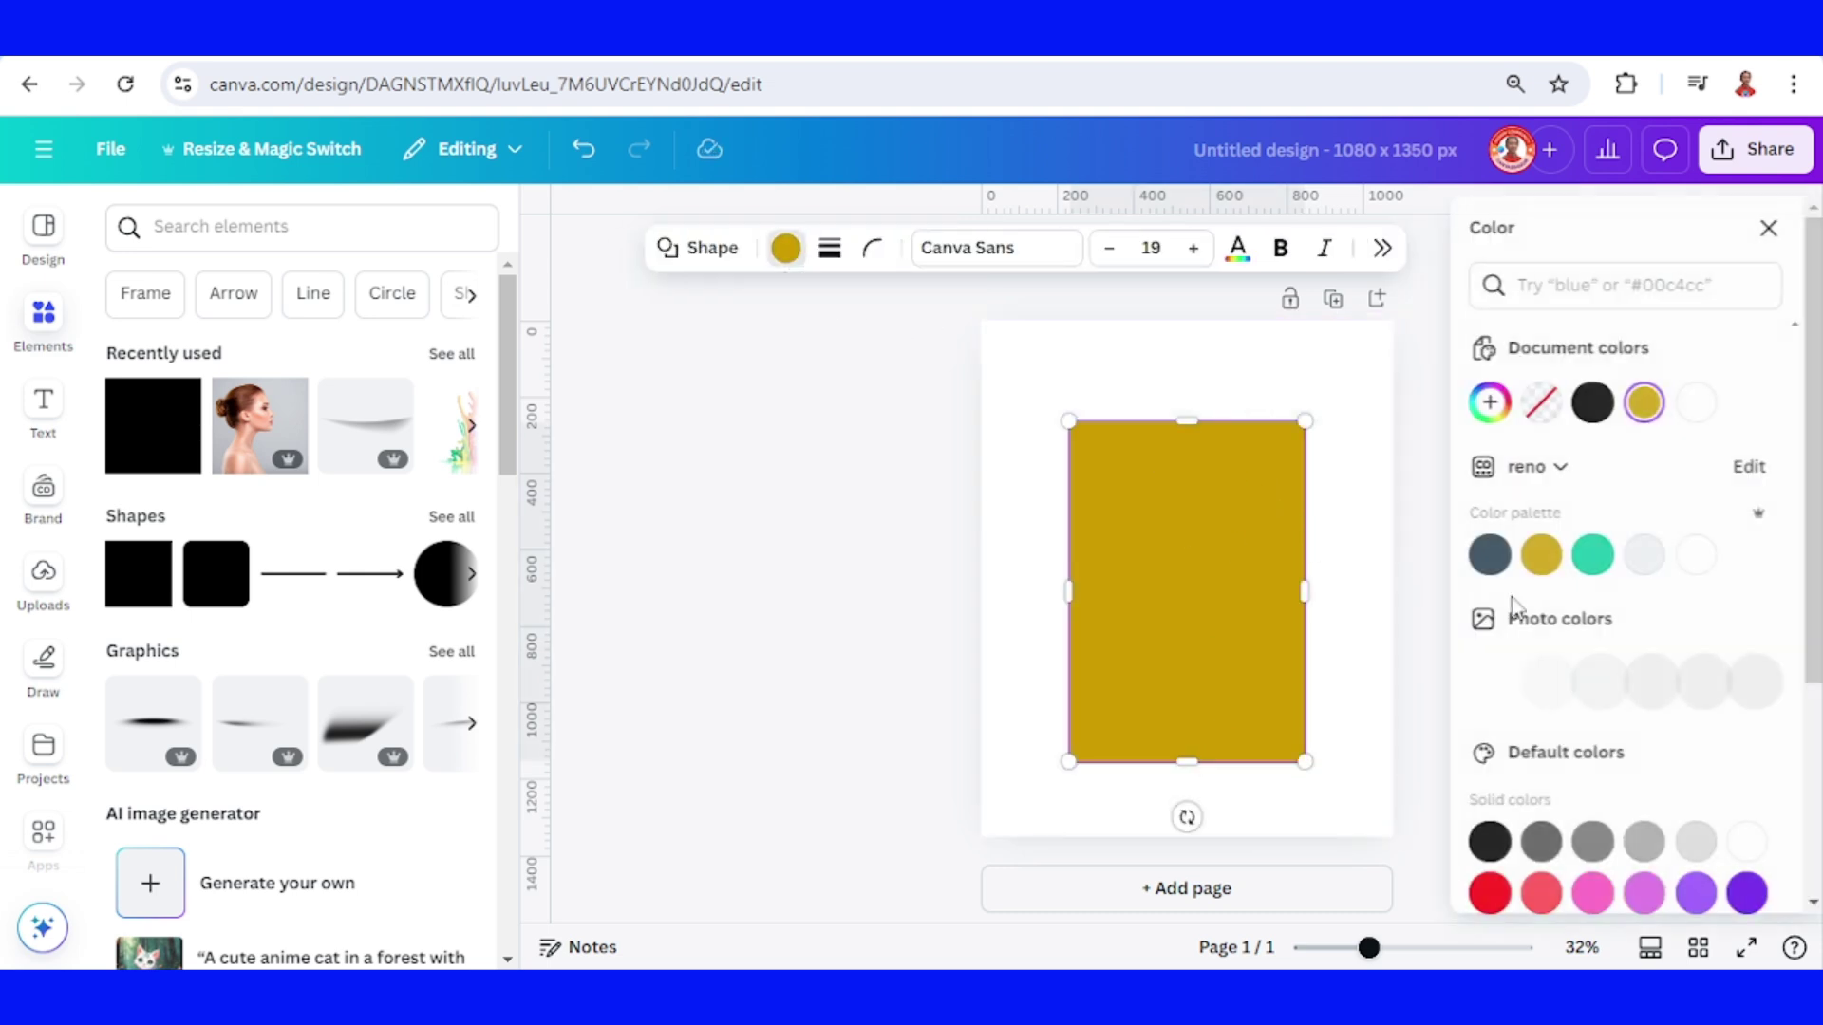
scroll(1660, 769, down, 3)
click(1629, 678)
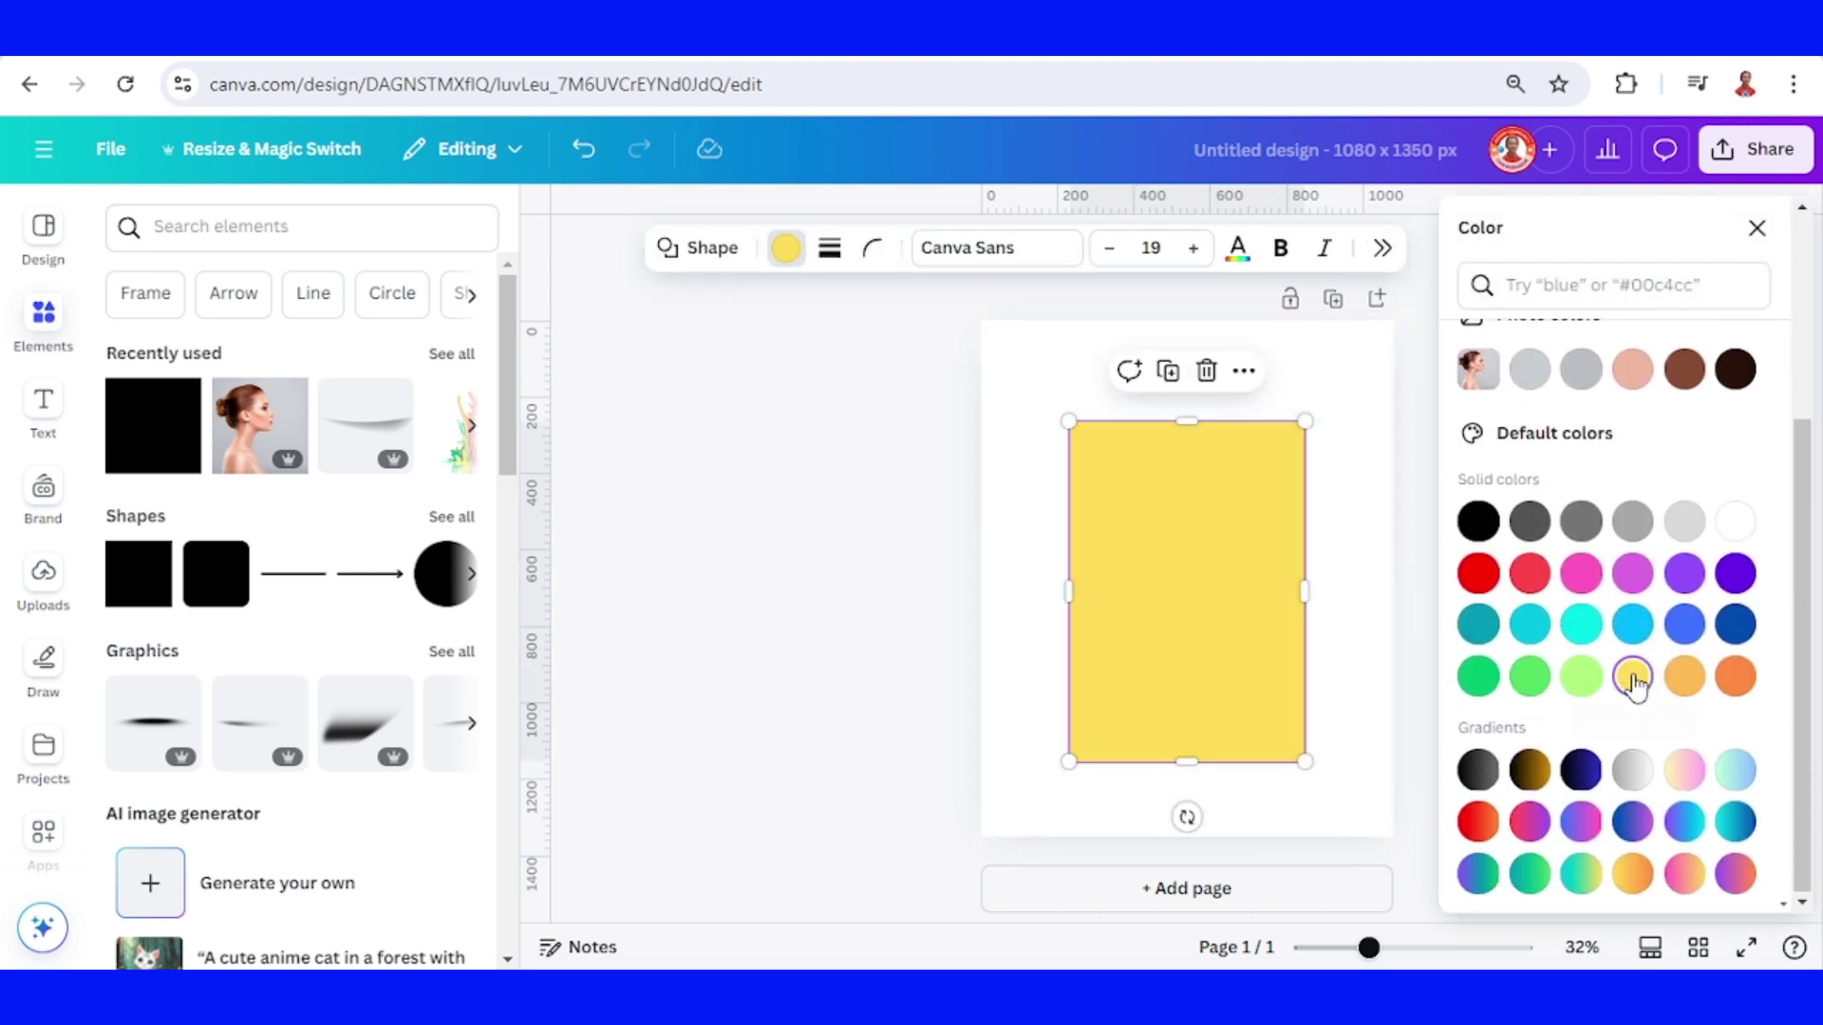
right_click(1206, 498)
mouse_move(1317, 569)
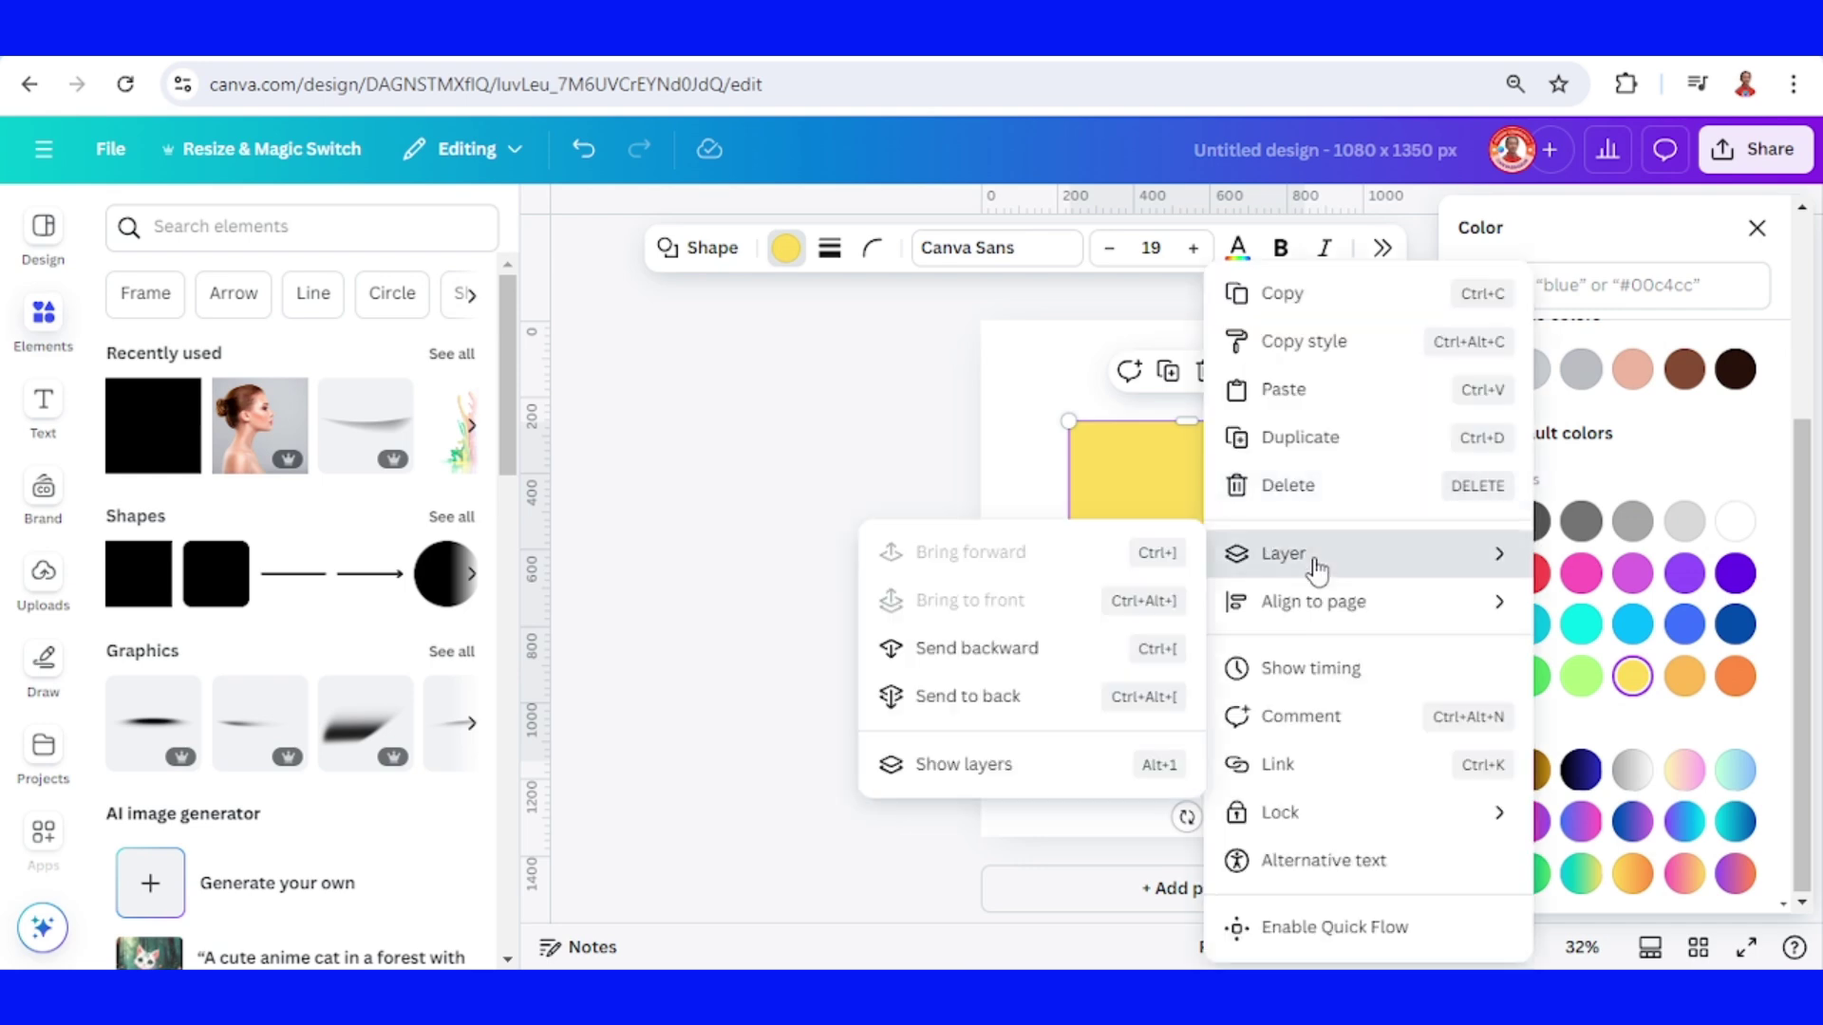
click(978, 700)
click(983, 698)
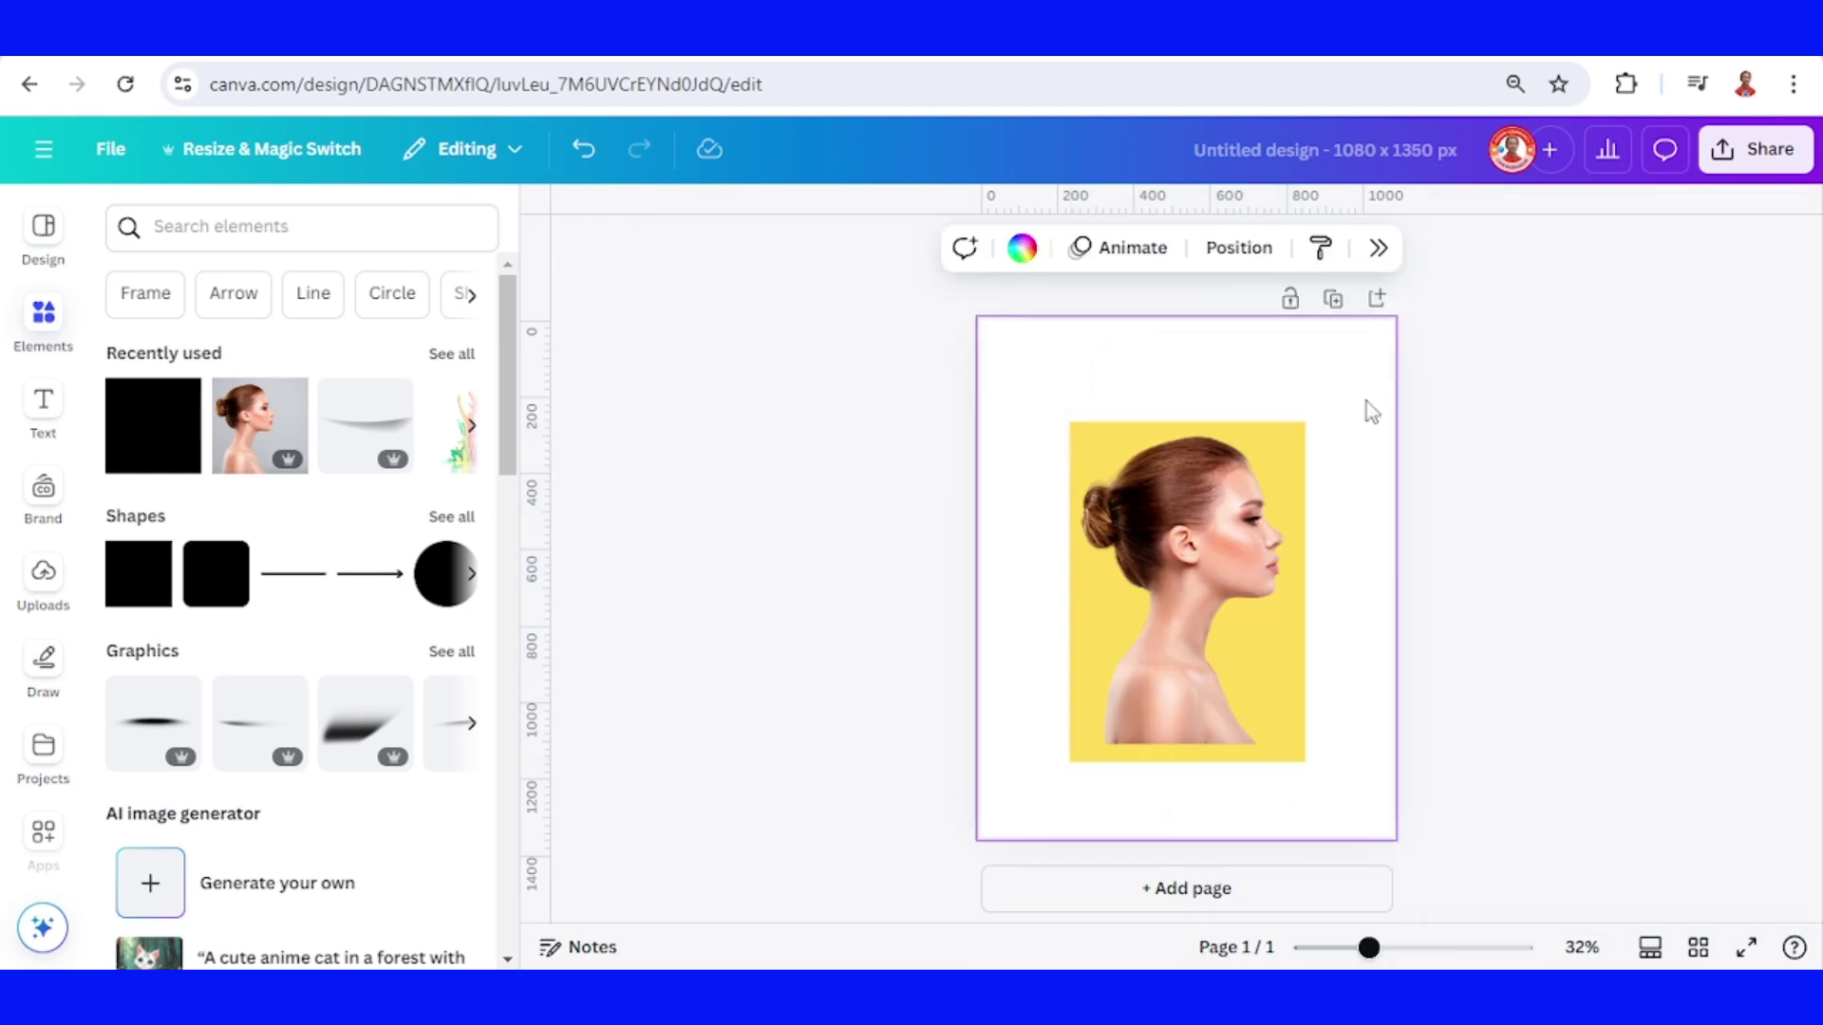
Step: Duplicate the page and apply a custom Duotone effect to the page 2 photo
click(1332, 299)
click(1210, 518)
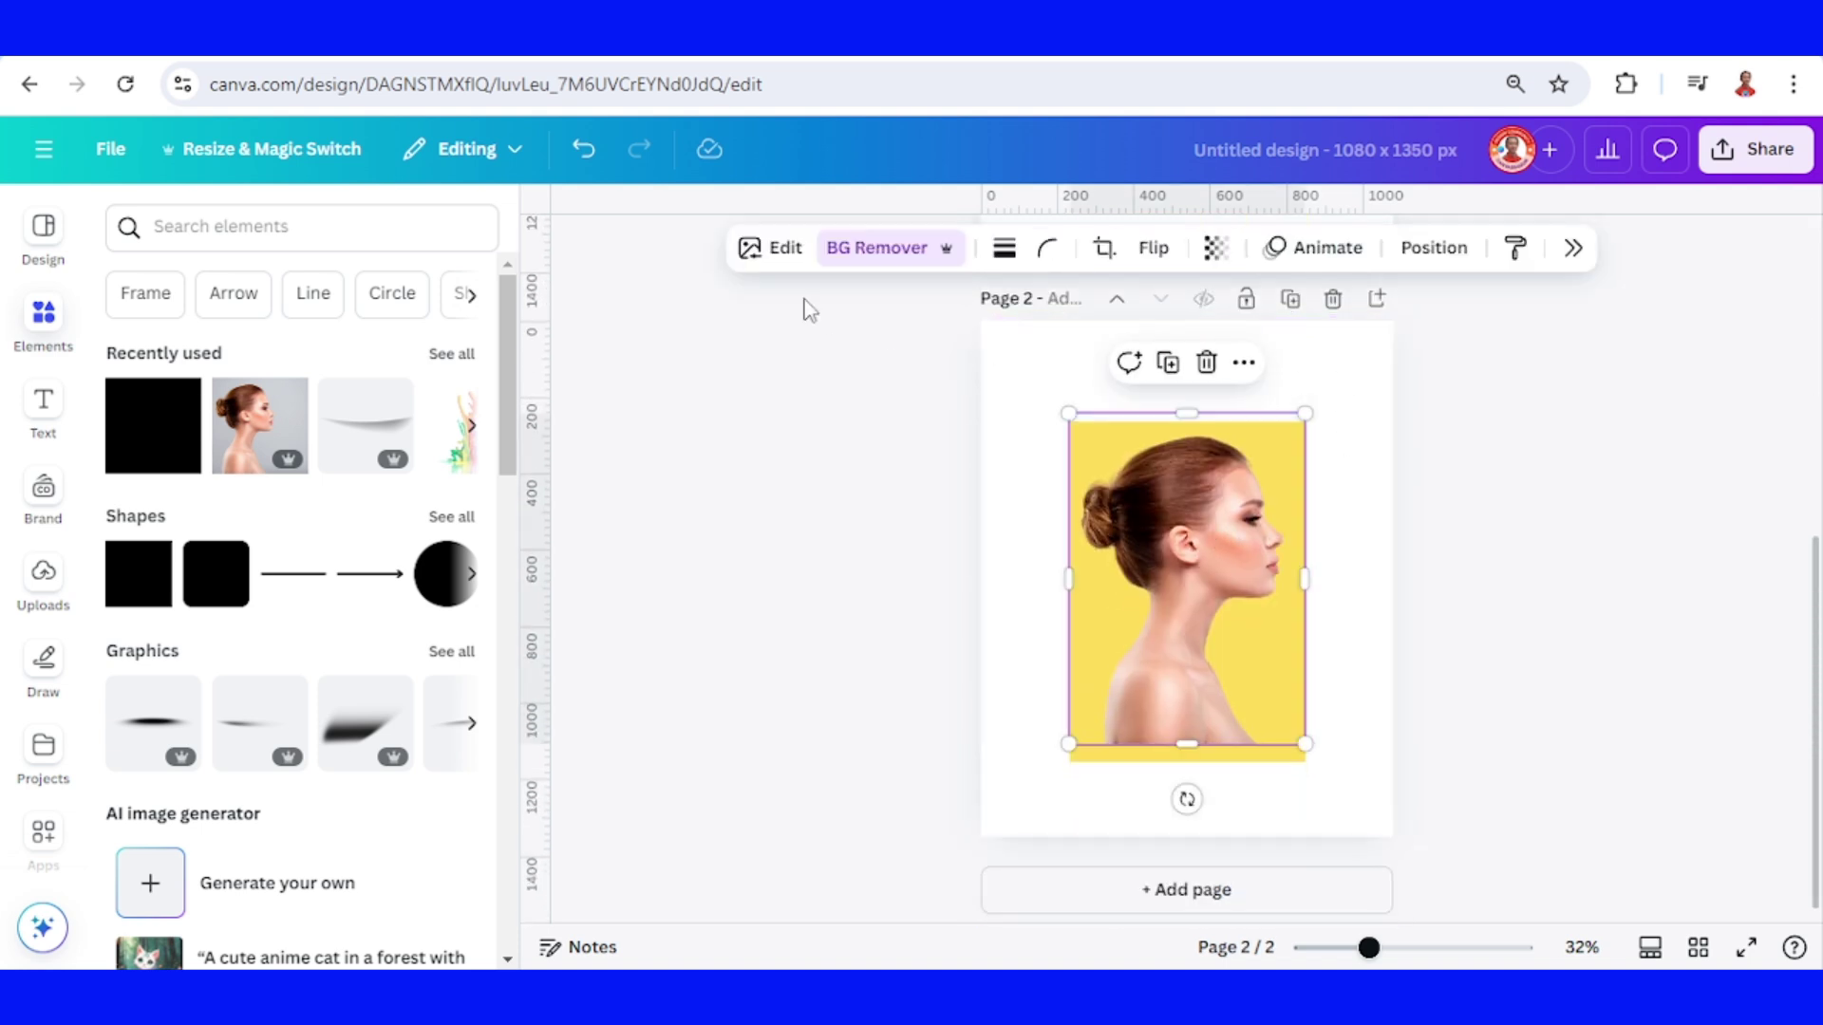
click(784, 248)
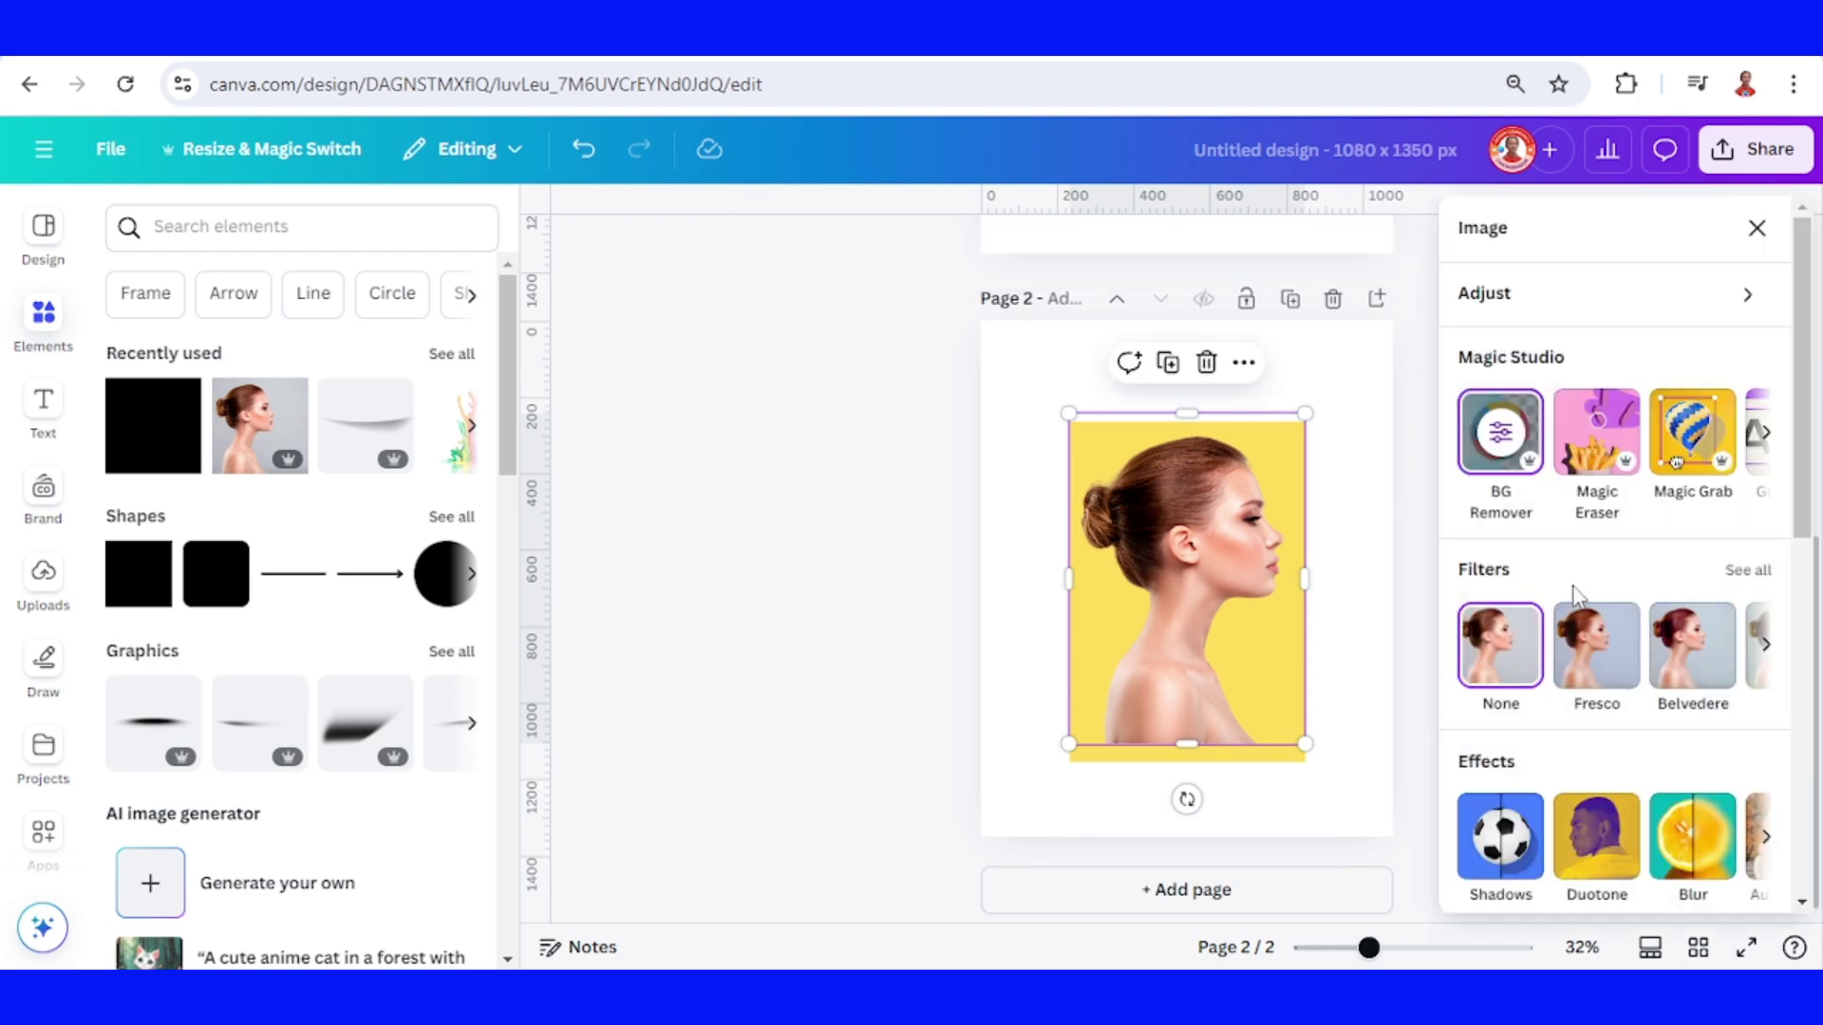
click(1597, 835)
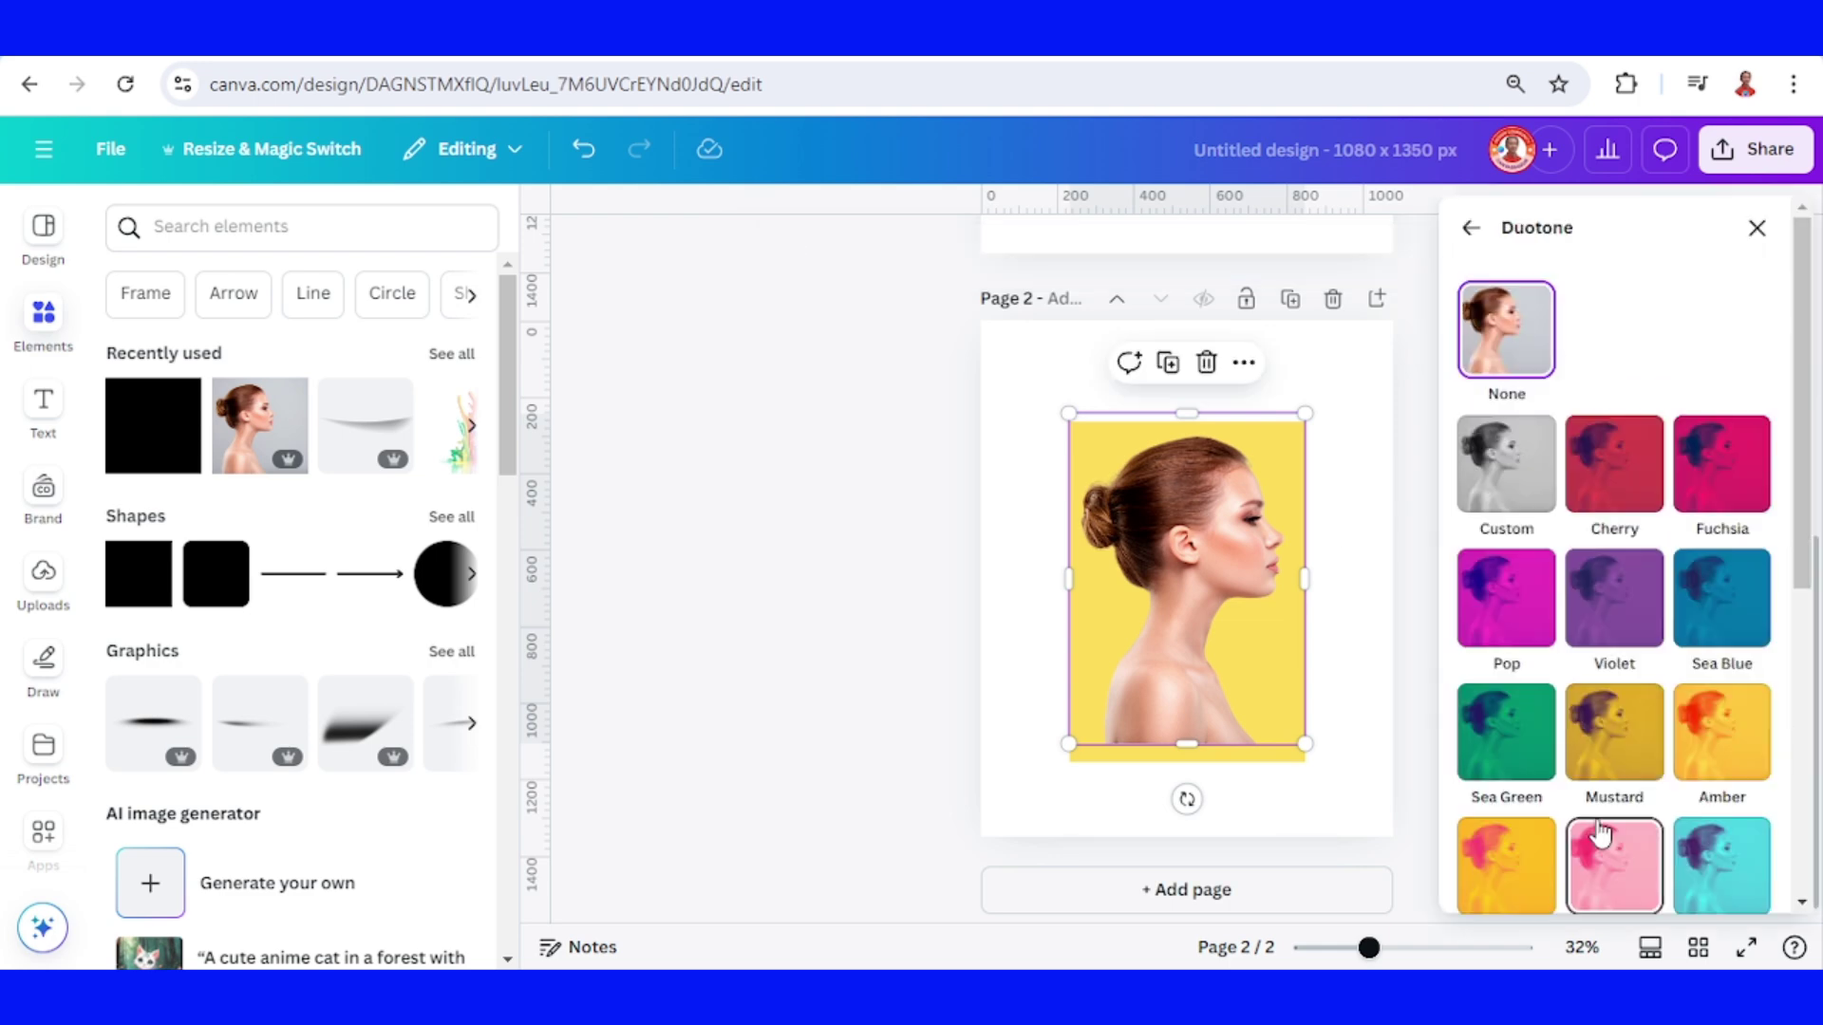
click(1506, 483)
Step: Set both Duotone Highlights and Shadows colours to white #FFFFFF
click(1751, 581)
text(#FFFFFF)
key(Return)
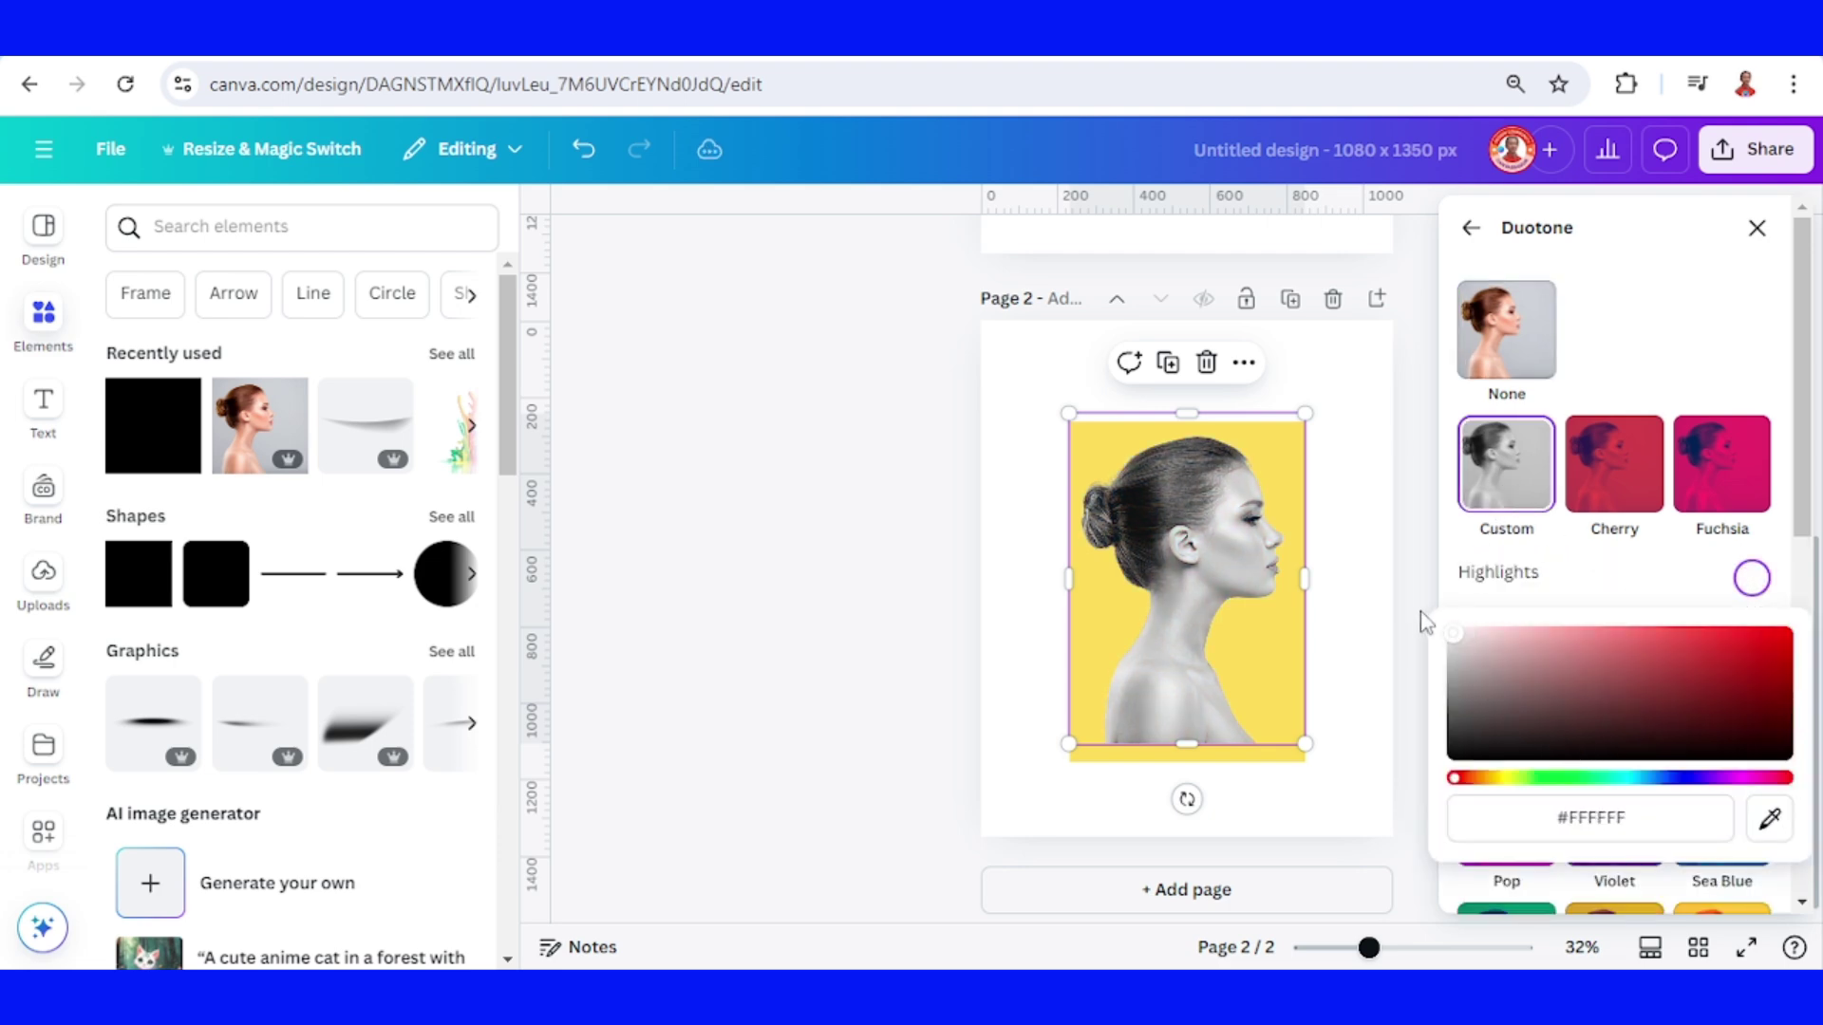
click(1675, 567)
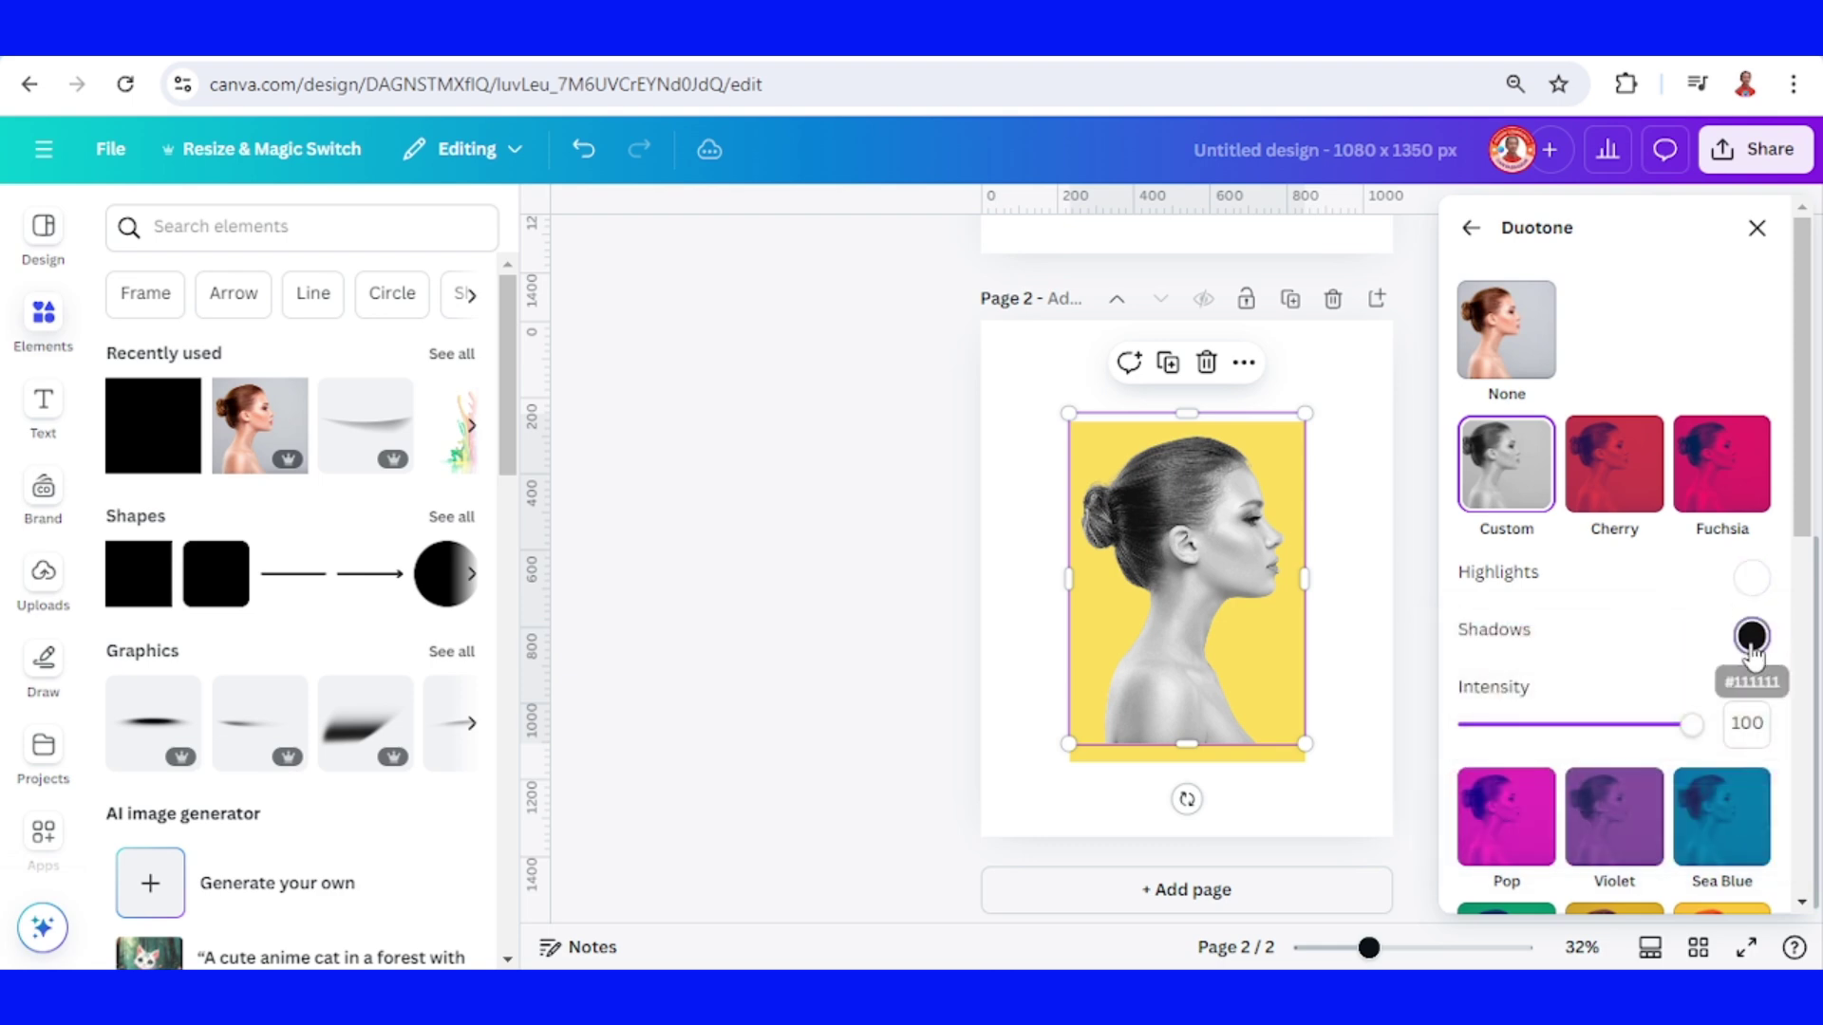
click(1752, 636)
drag(1467, 707, 1415, 672)
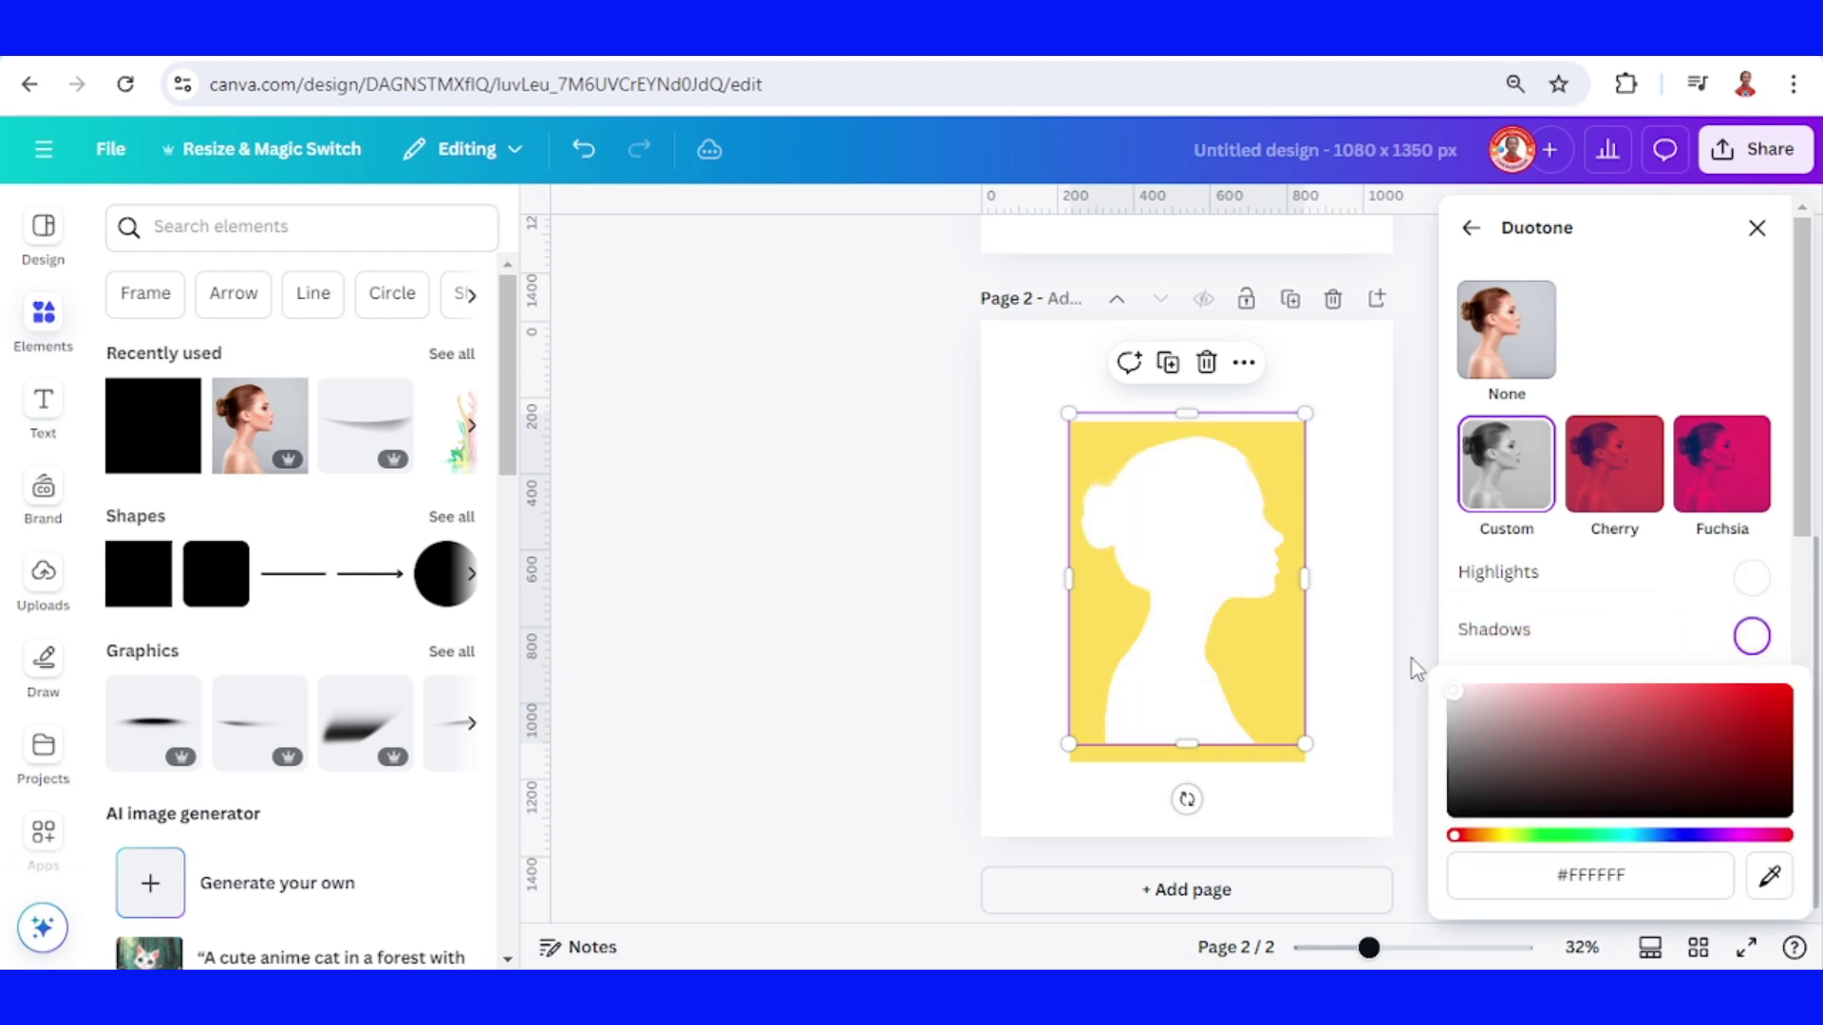
Step: Download only page 2 as a PNG, excluding page 1 from the selection
click(1354, 541)
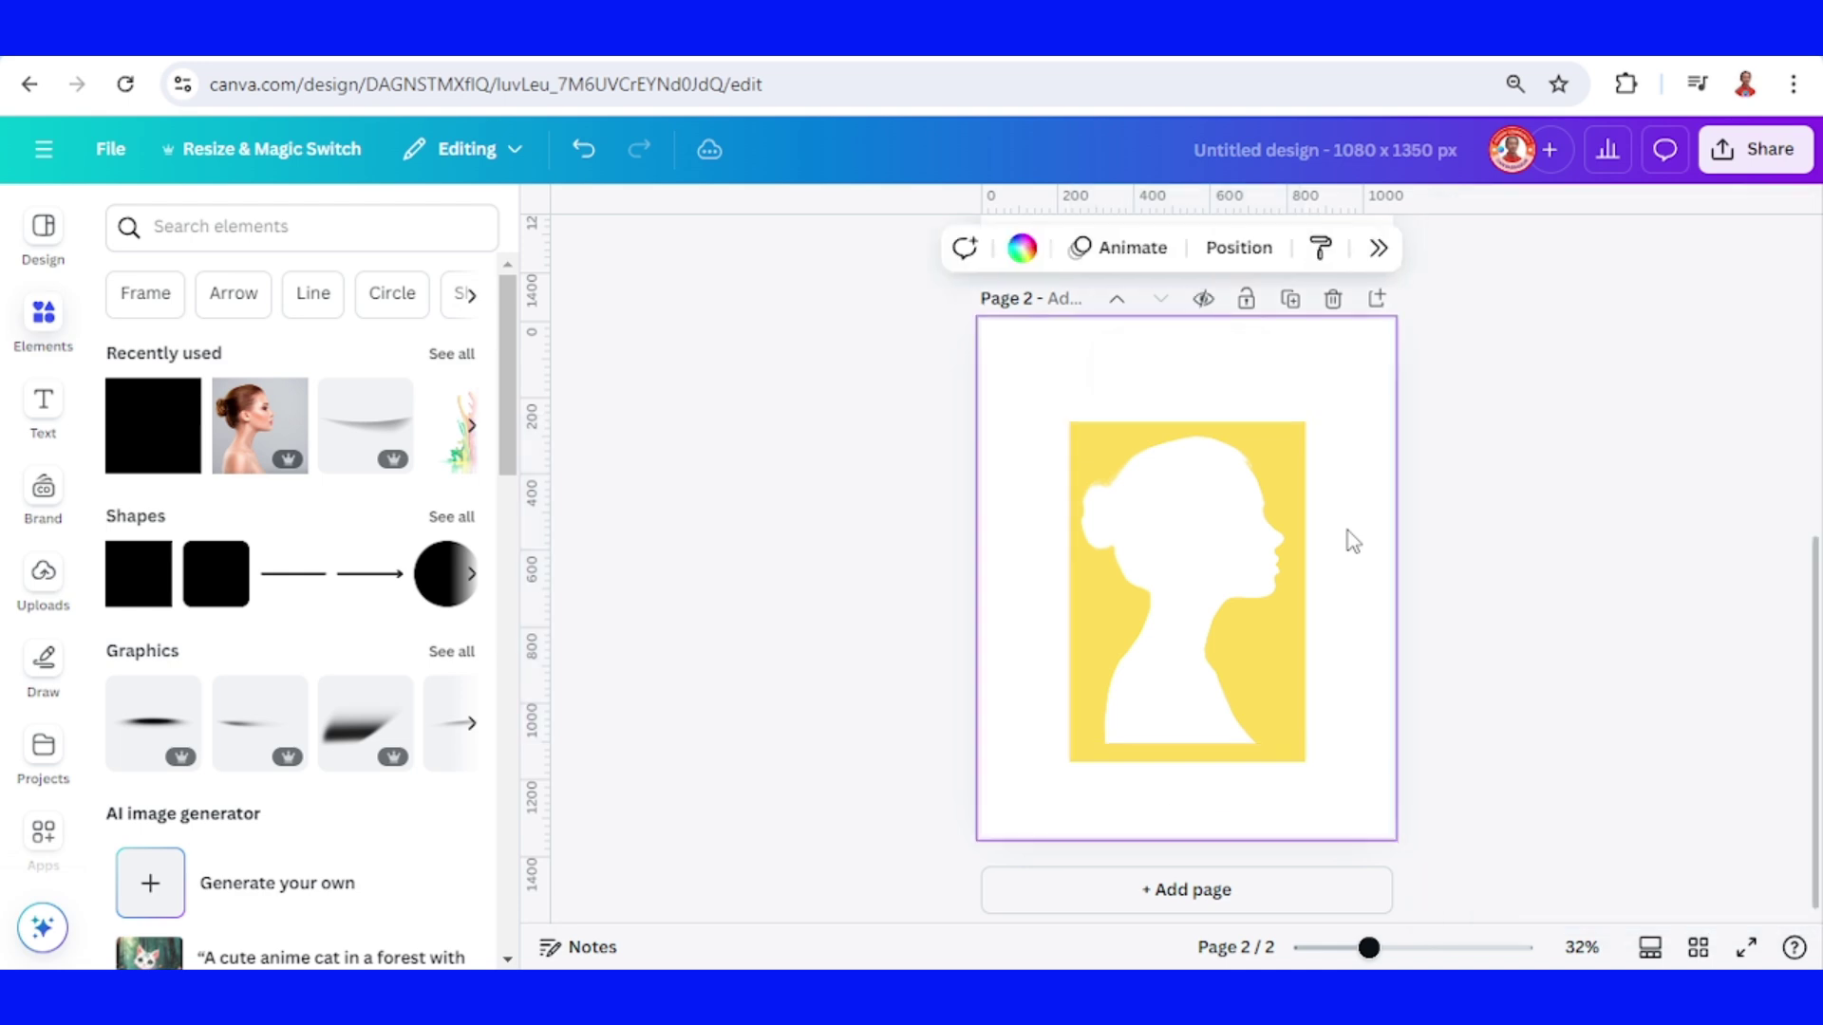
click(1752, 152)
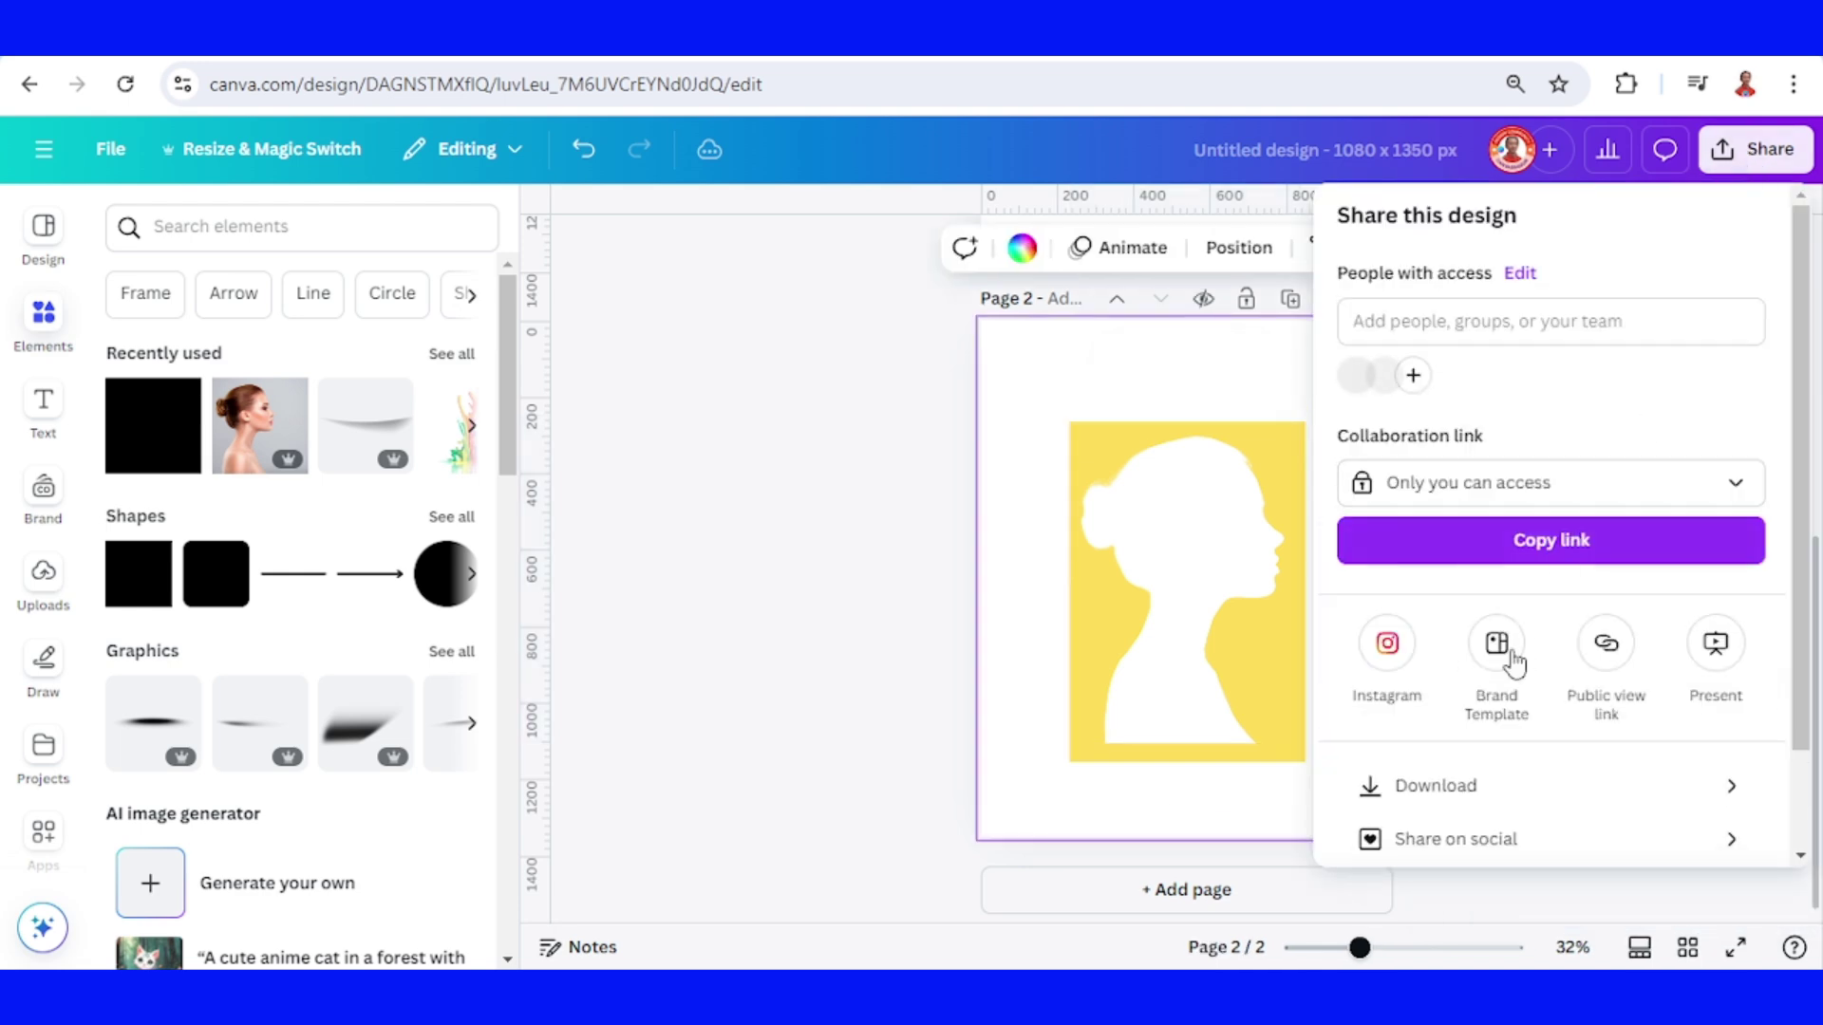
click(1492, 791)
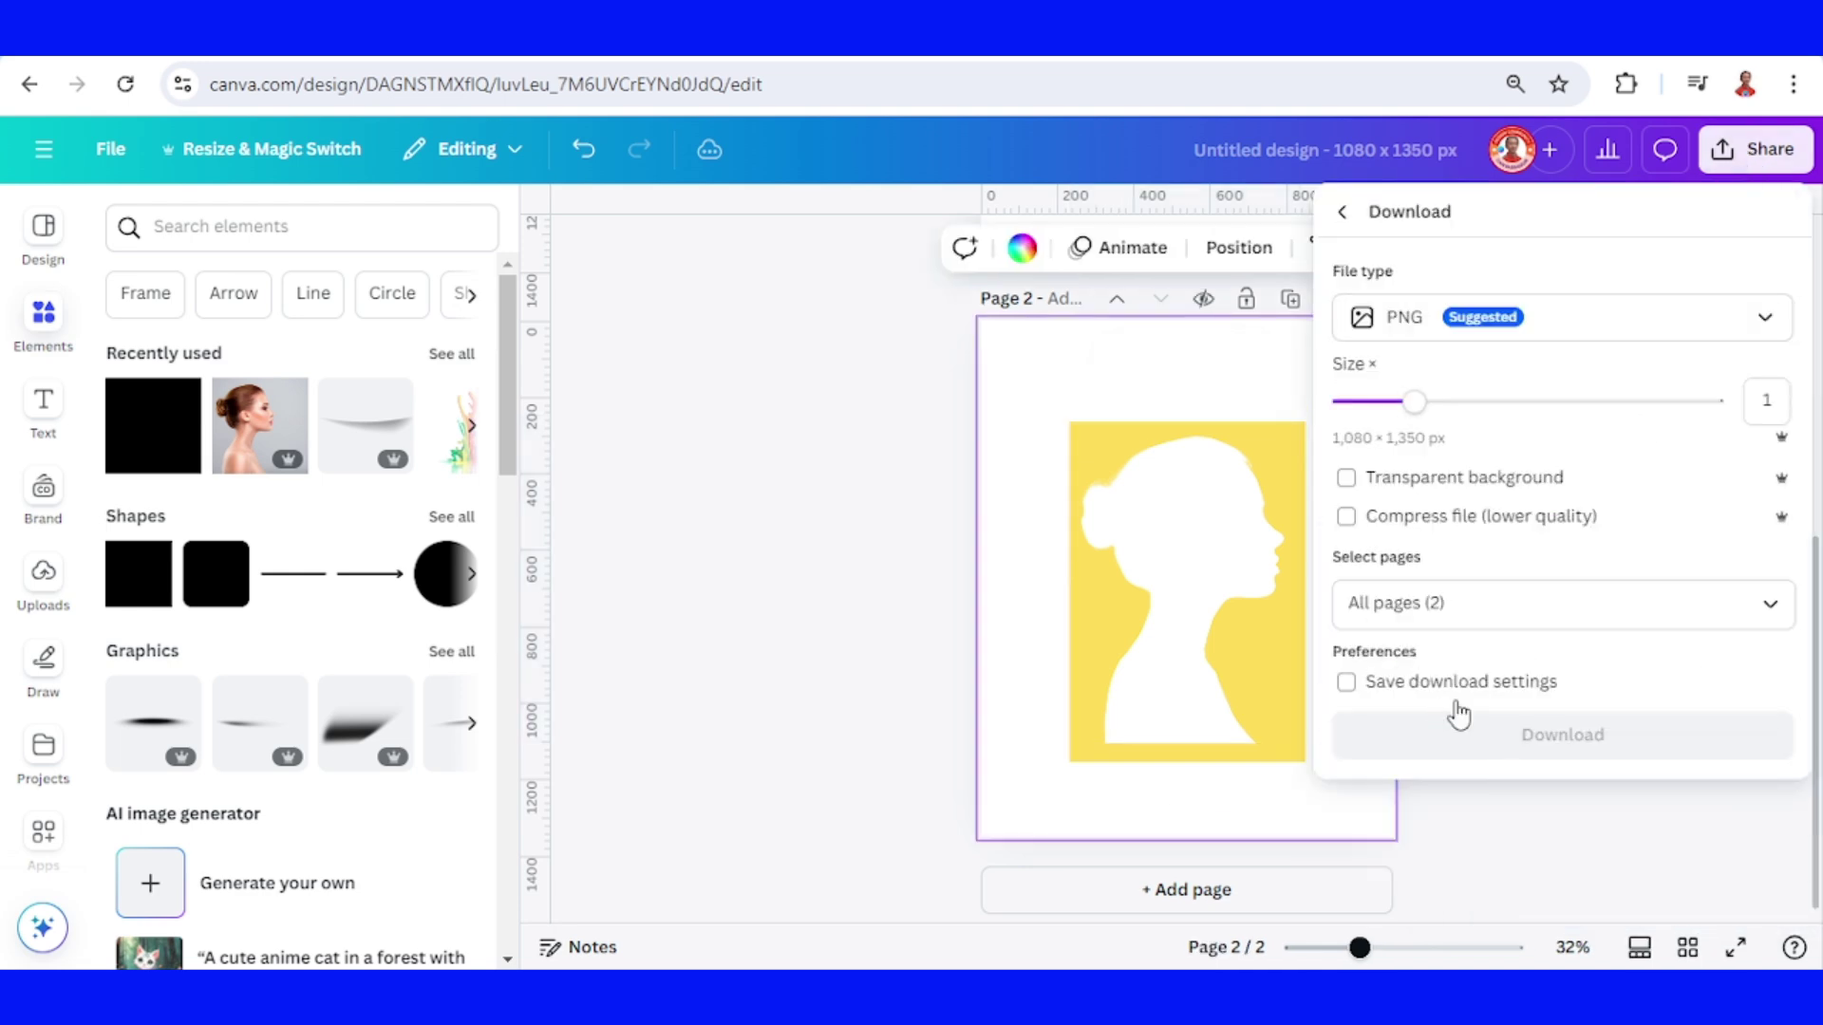
click(1765, 613)
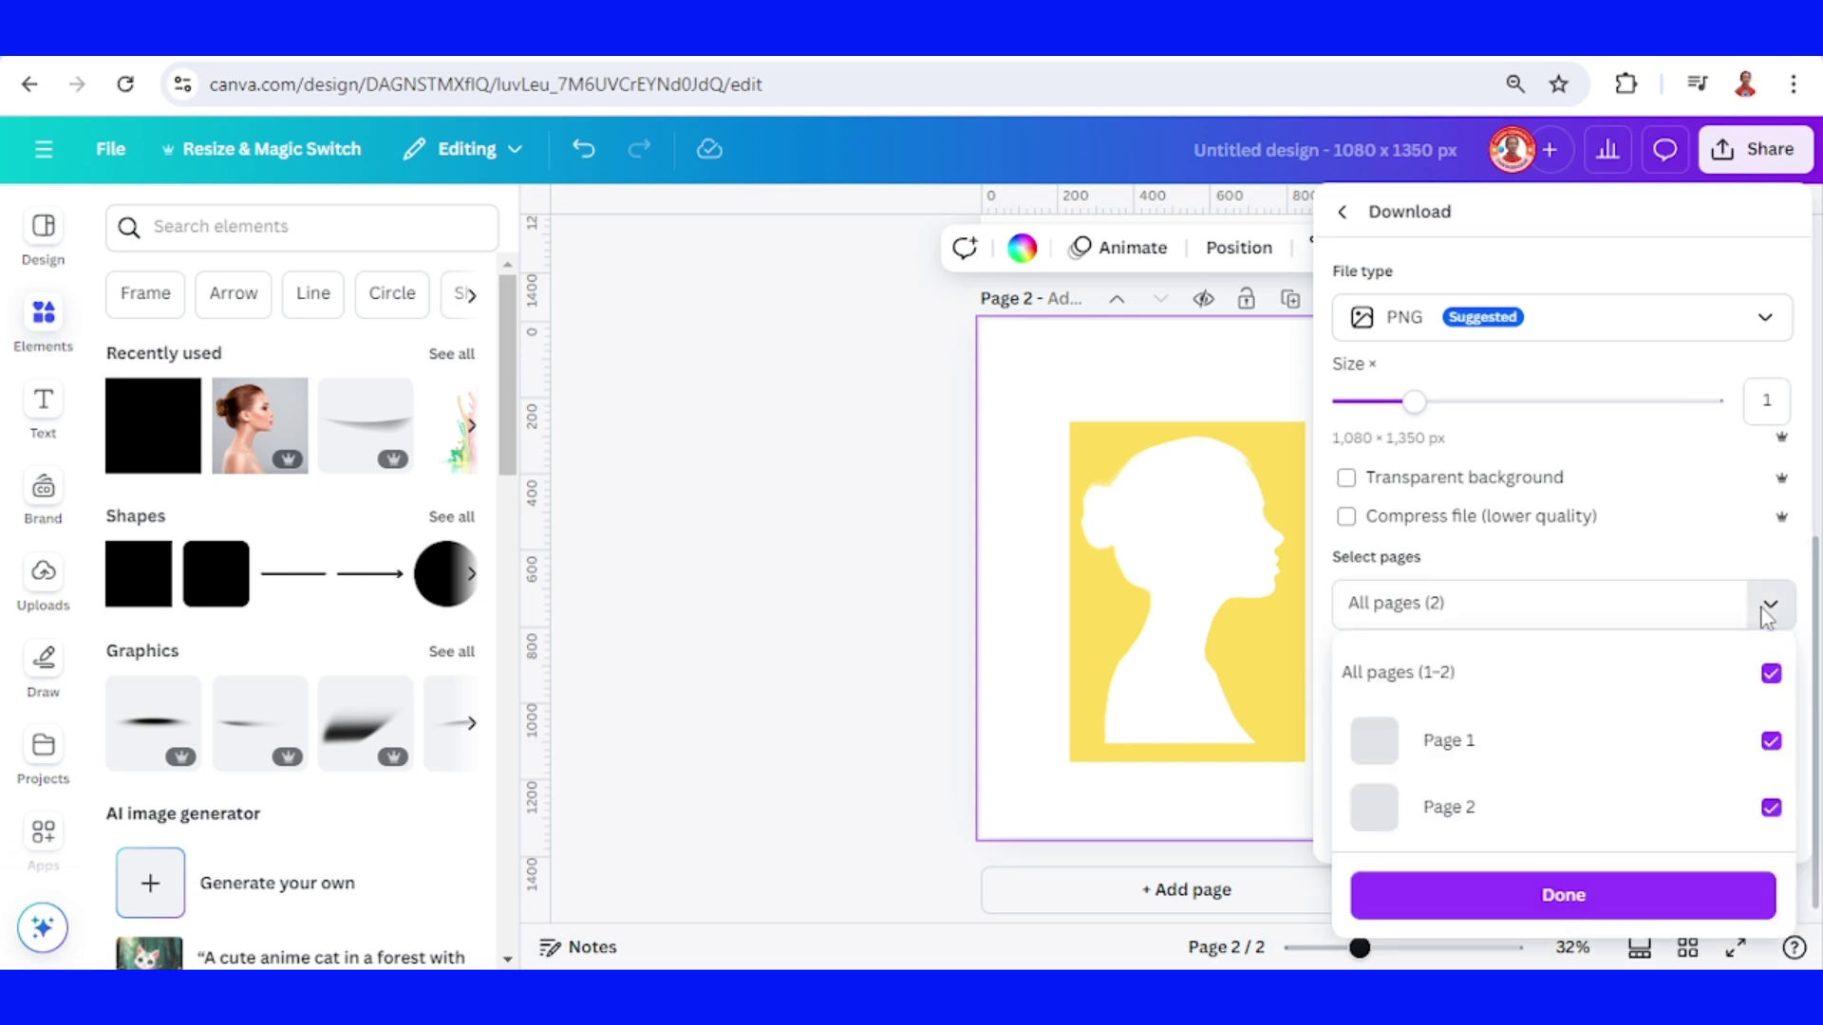
click(1490, 742)
click(1568, 900)
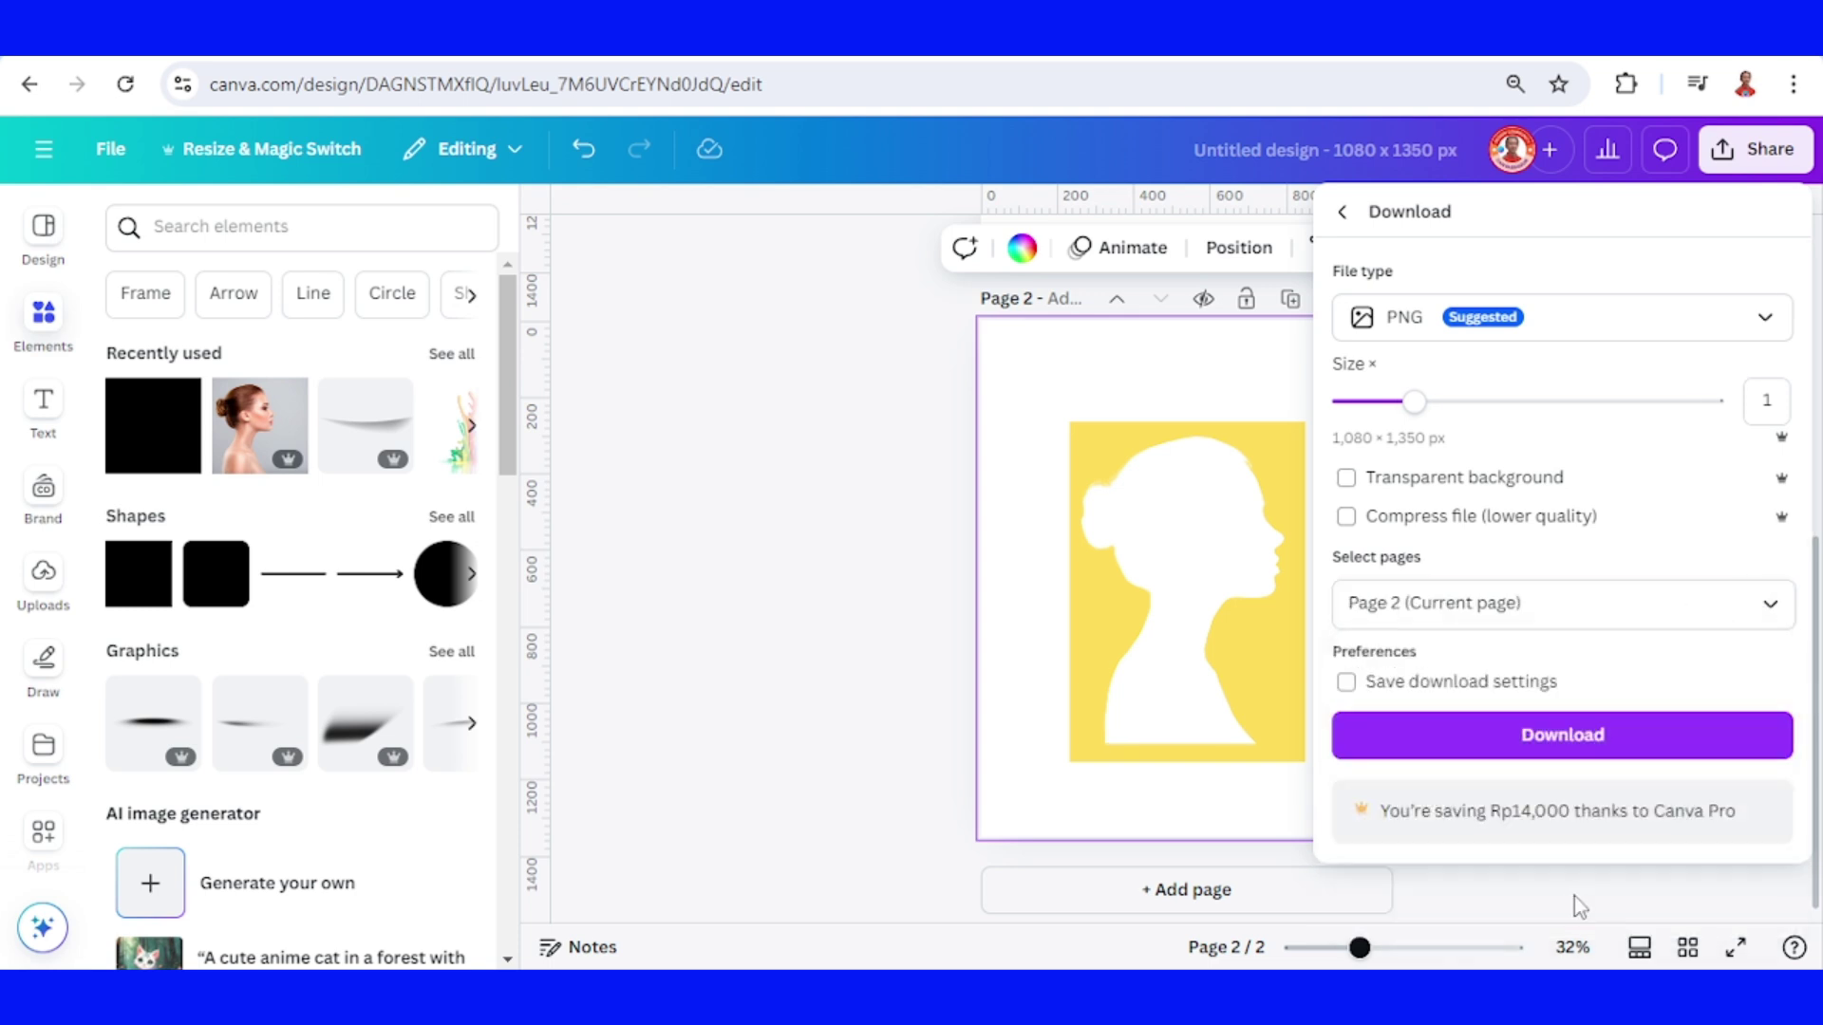
click(1625, 739)
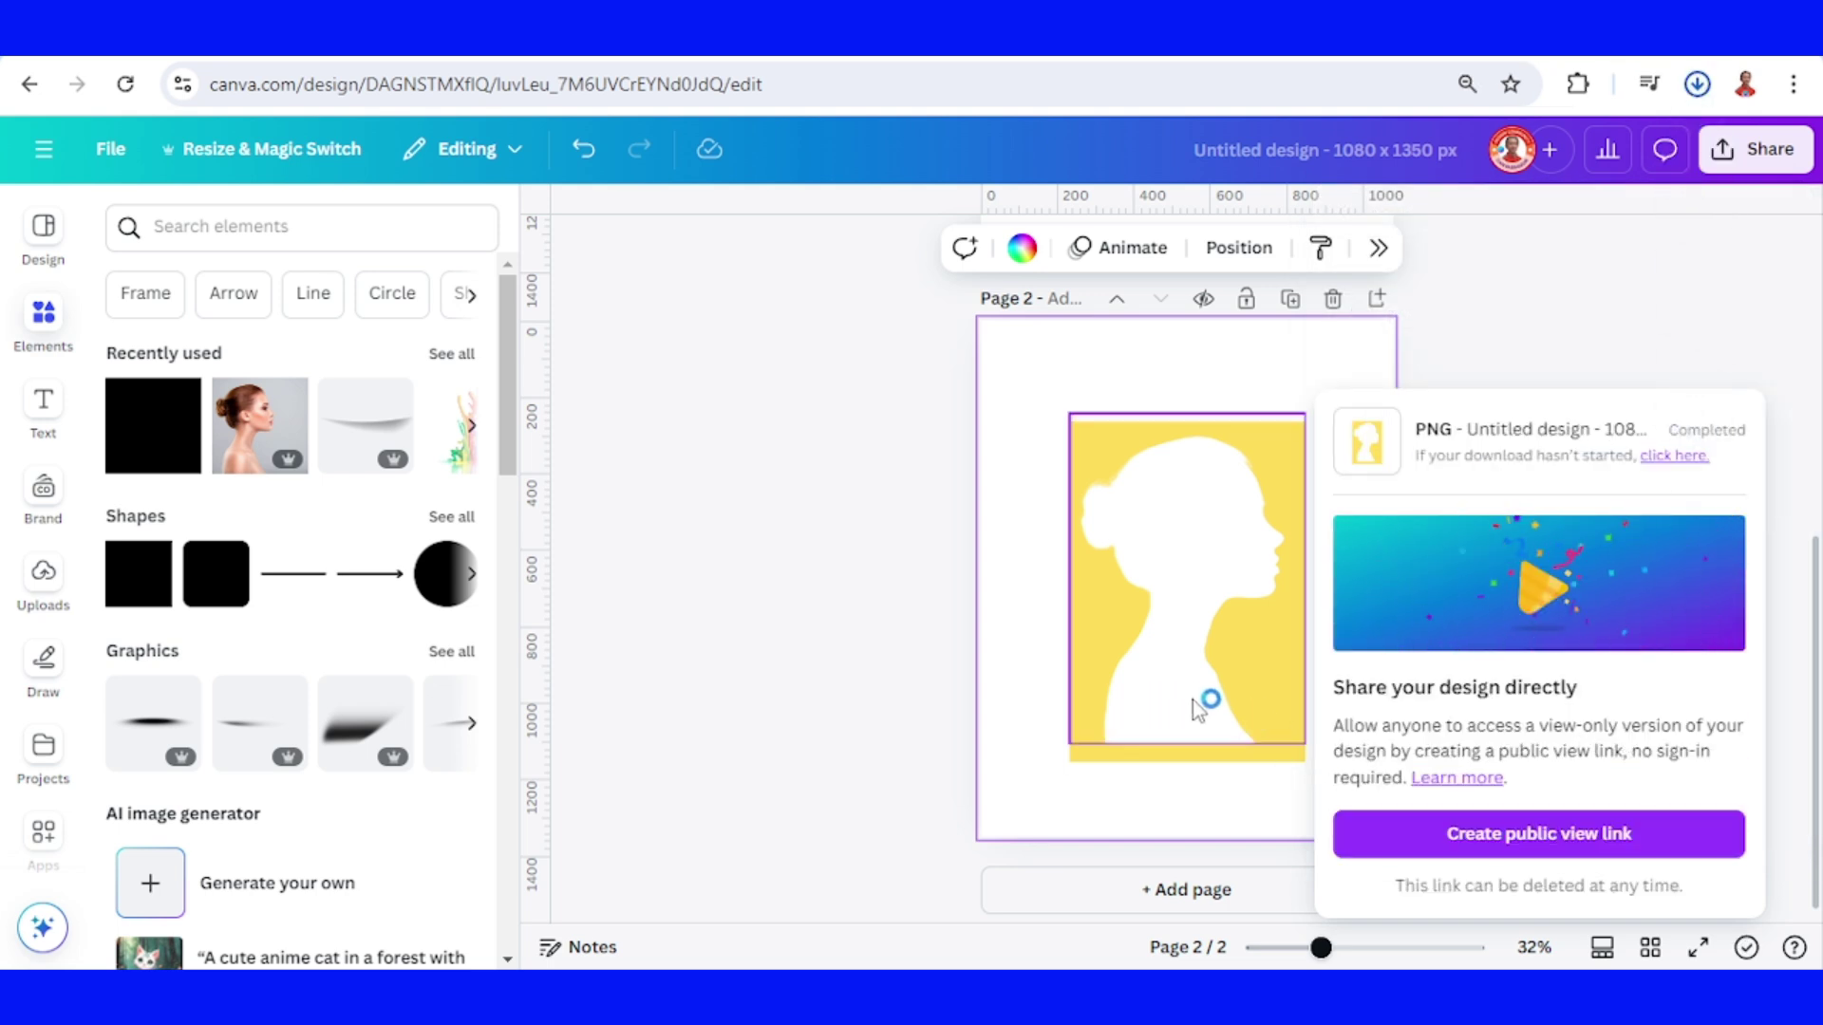
scroll(1198, 710, up, 5)
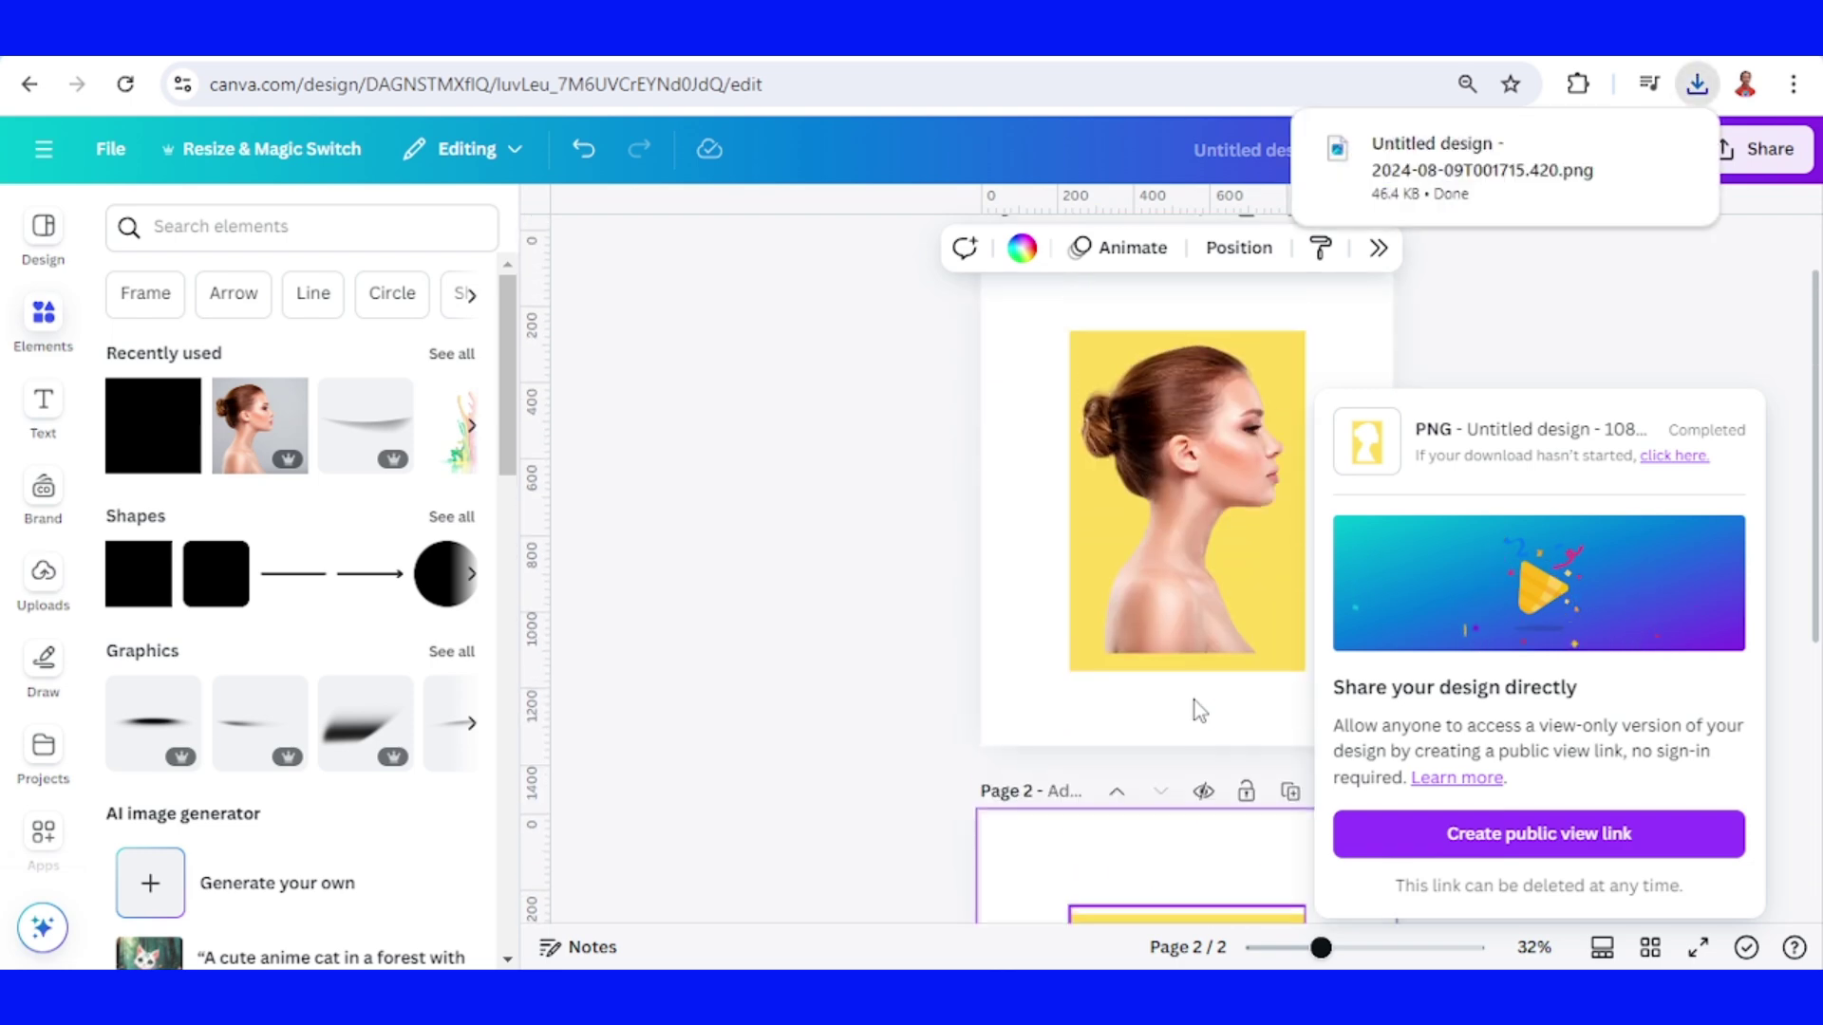
Step: Drag the downloaded silhouette PNG from the browser downloads onto page 1
click(1011, 548)
click(1696, 84)
drag(1453, 245, 1169, 583)
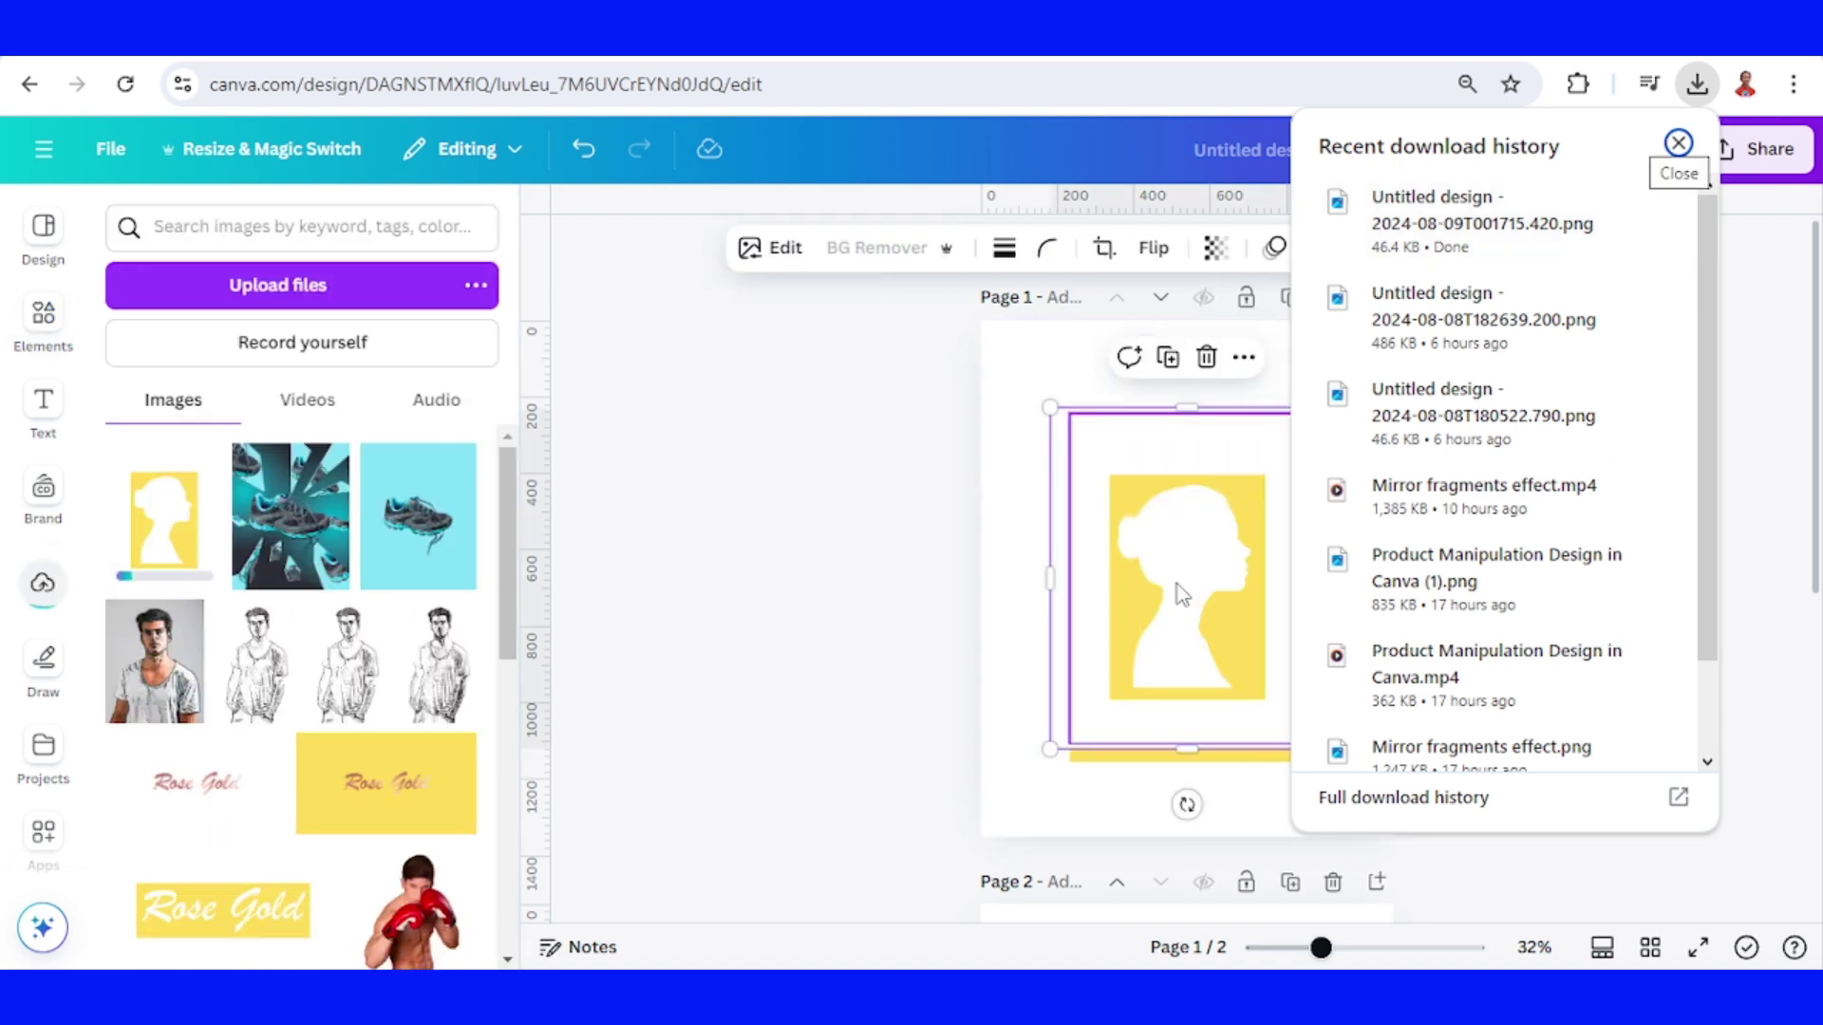
Step: Remove the silhouette image's background and enlarge it to fill the whole page
click(1175, 583)
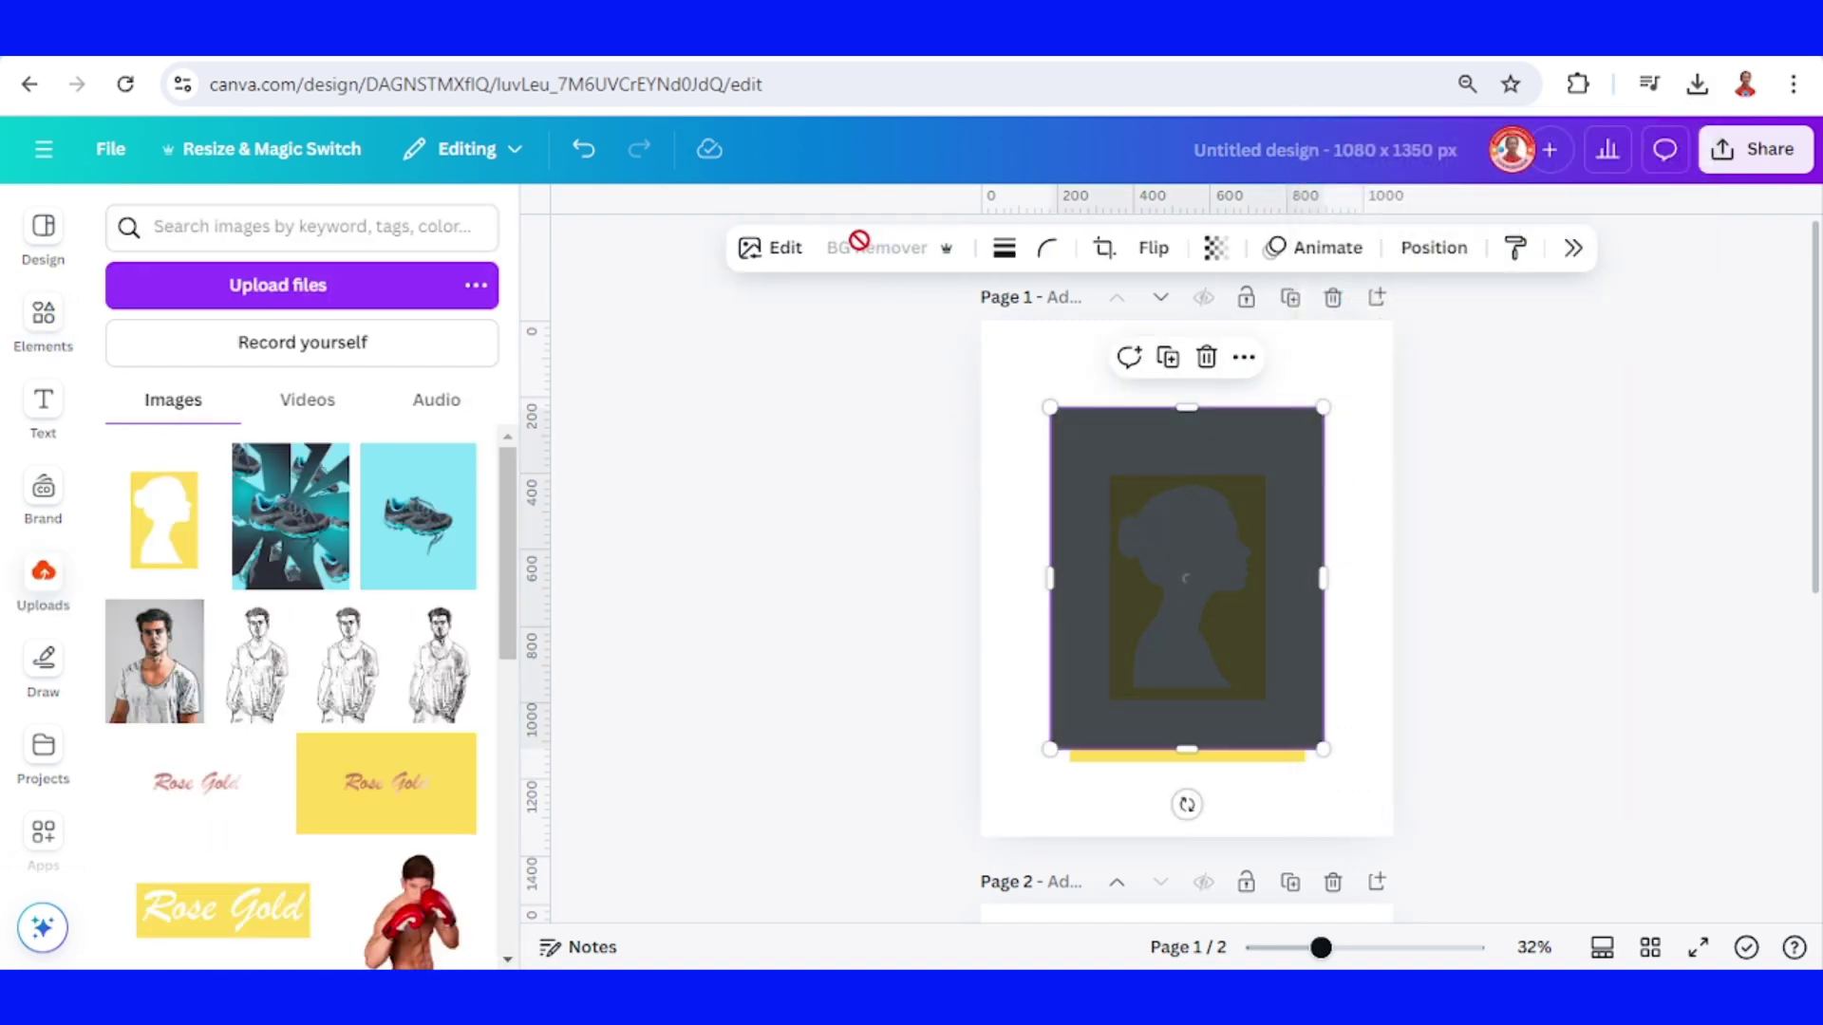
mouse_move(1234, 631)
mouse_down()
mouse_move(1241, 541)
mouse_move(1233, 627)
mouse_up()
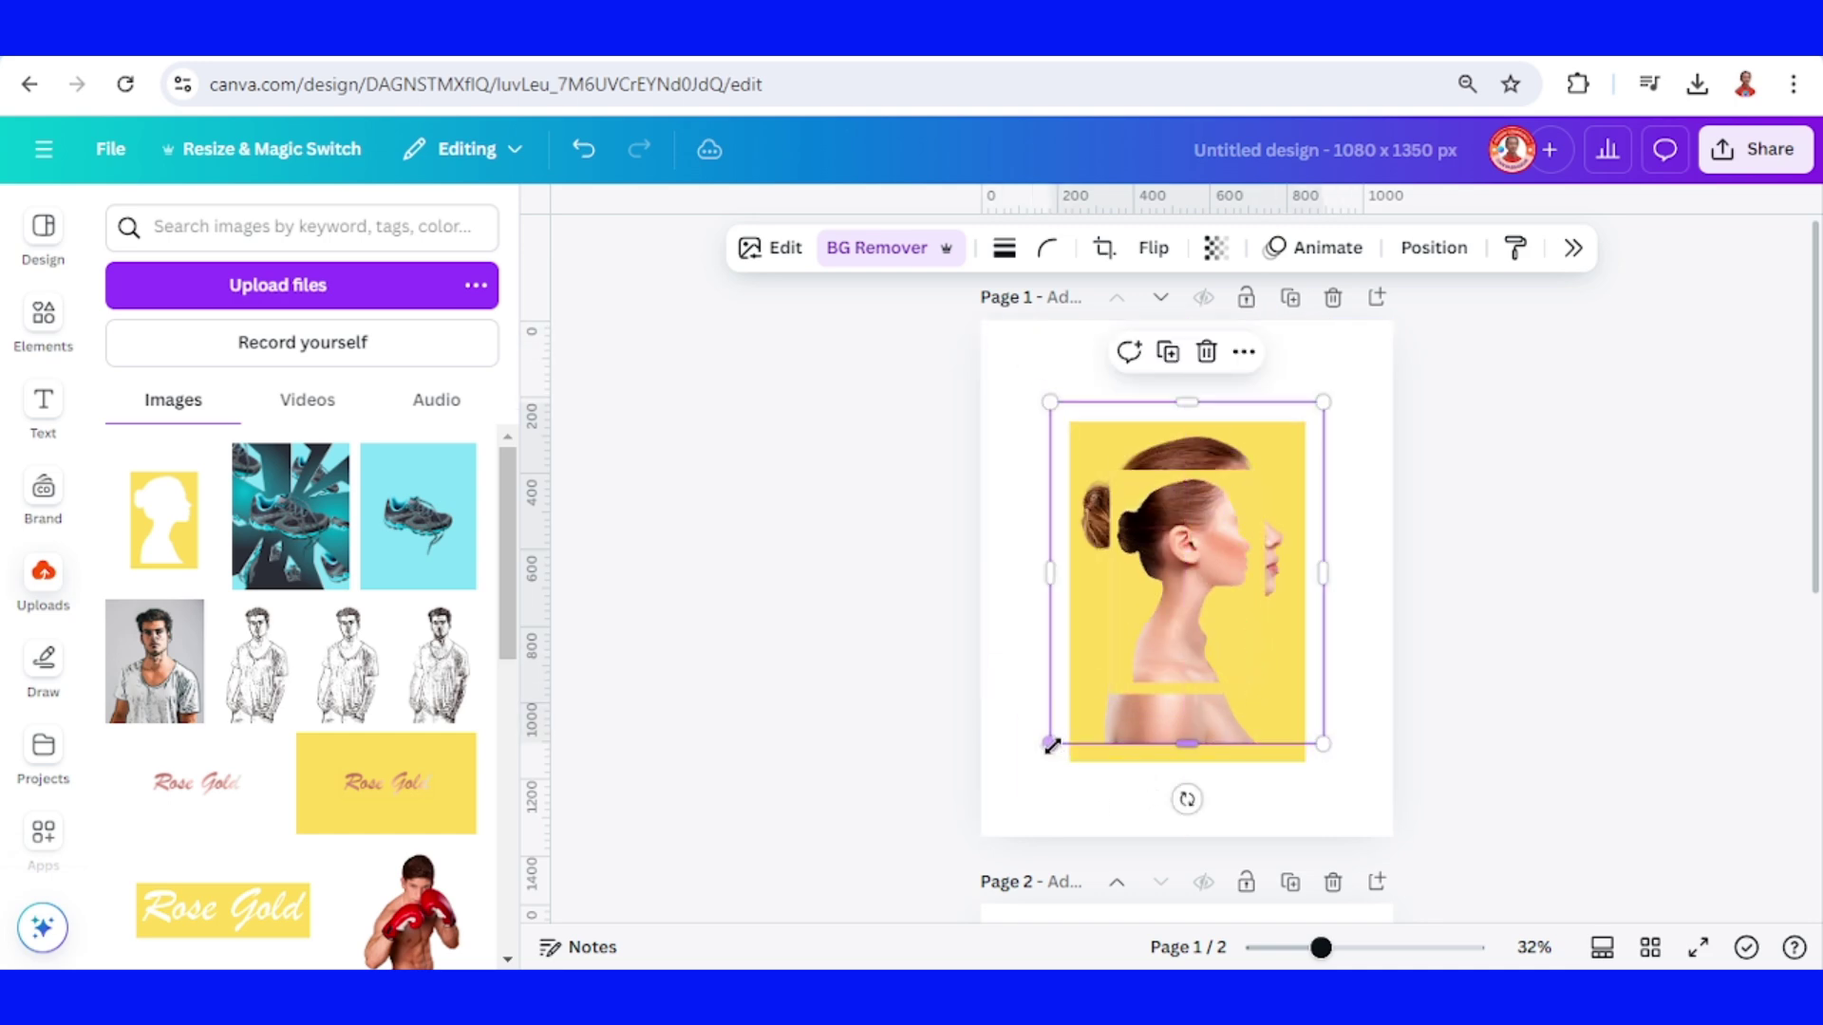
drag(1050, 744, 983, 832)
drag(1325, 415, 1393, 320)
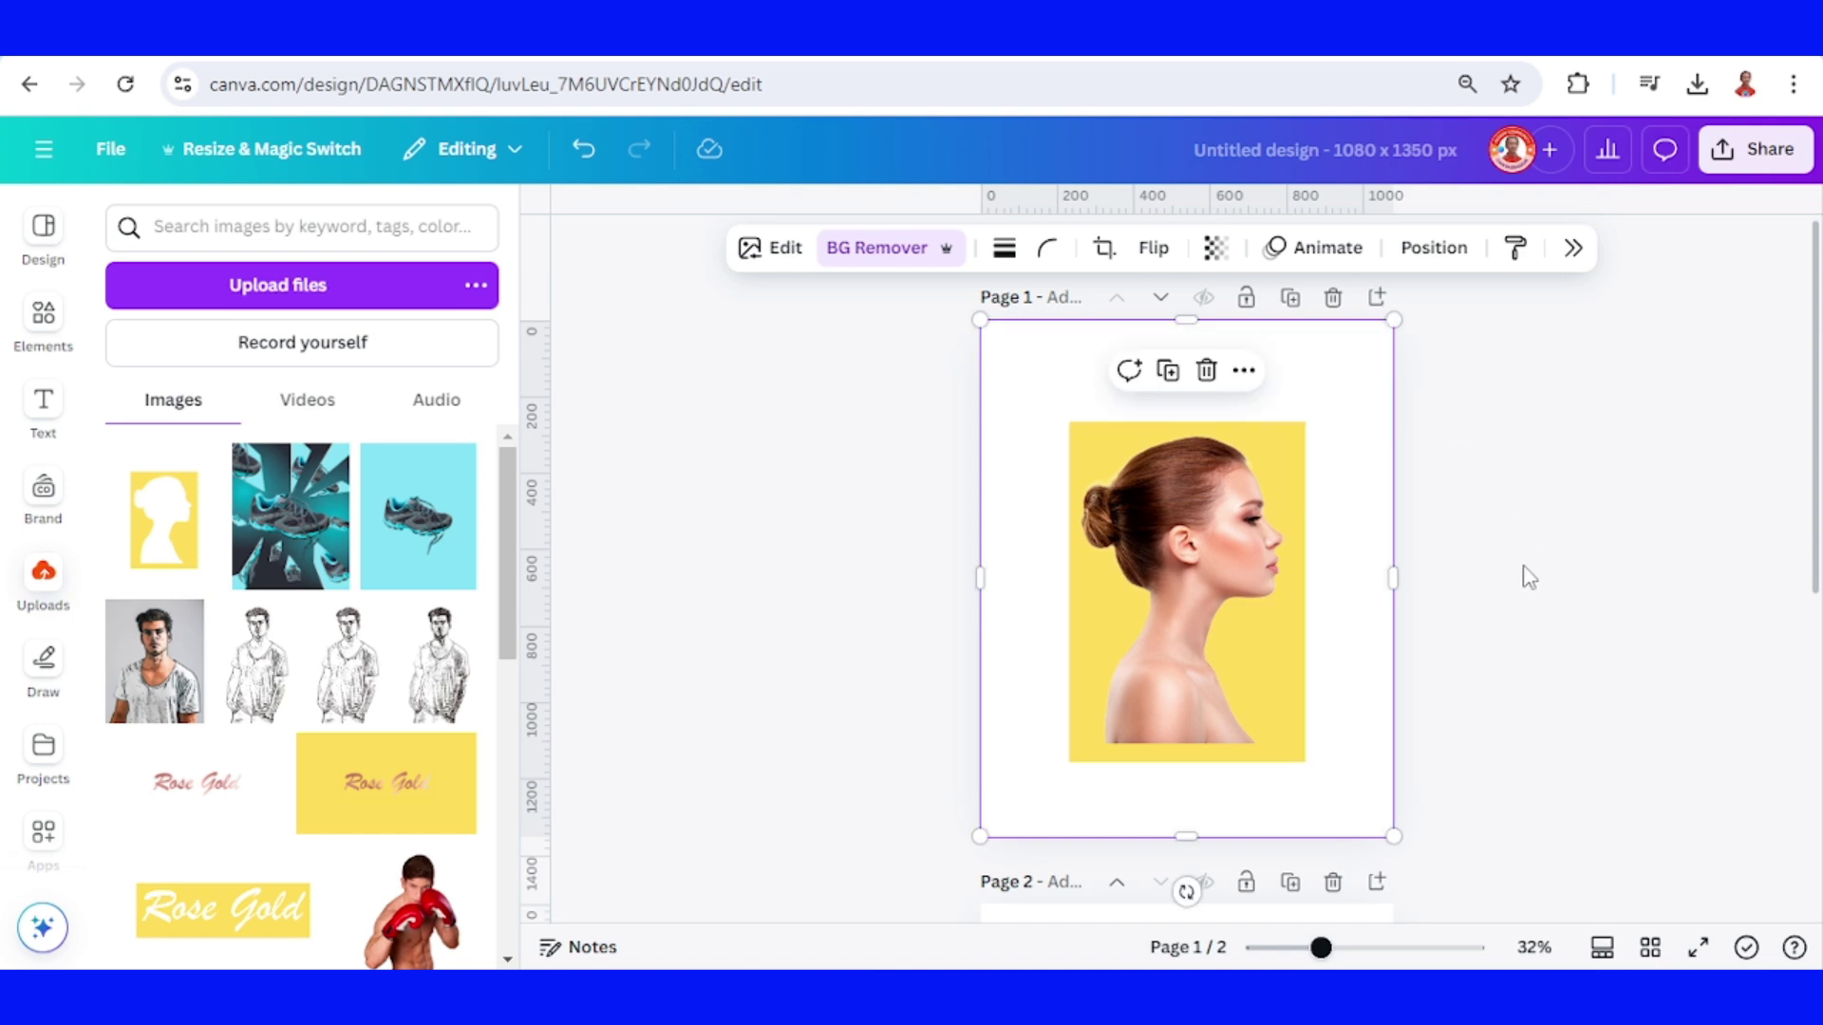
Step: Delete the yellow rectangle layer via Position > Layers and select the woman's photo layer
click(1433, 248)
click(1709, 289)
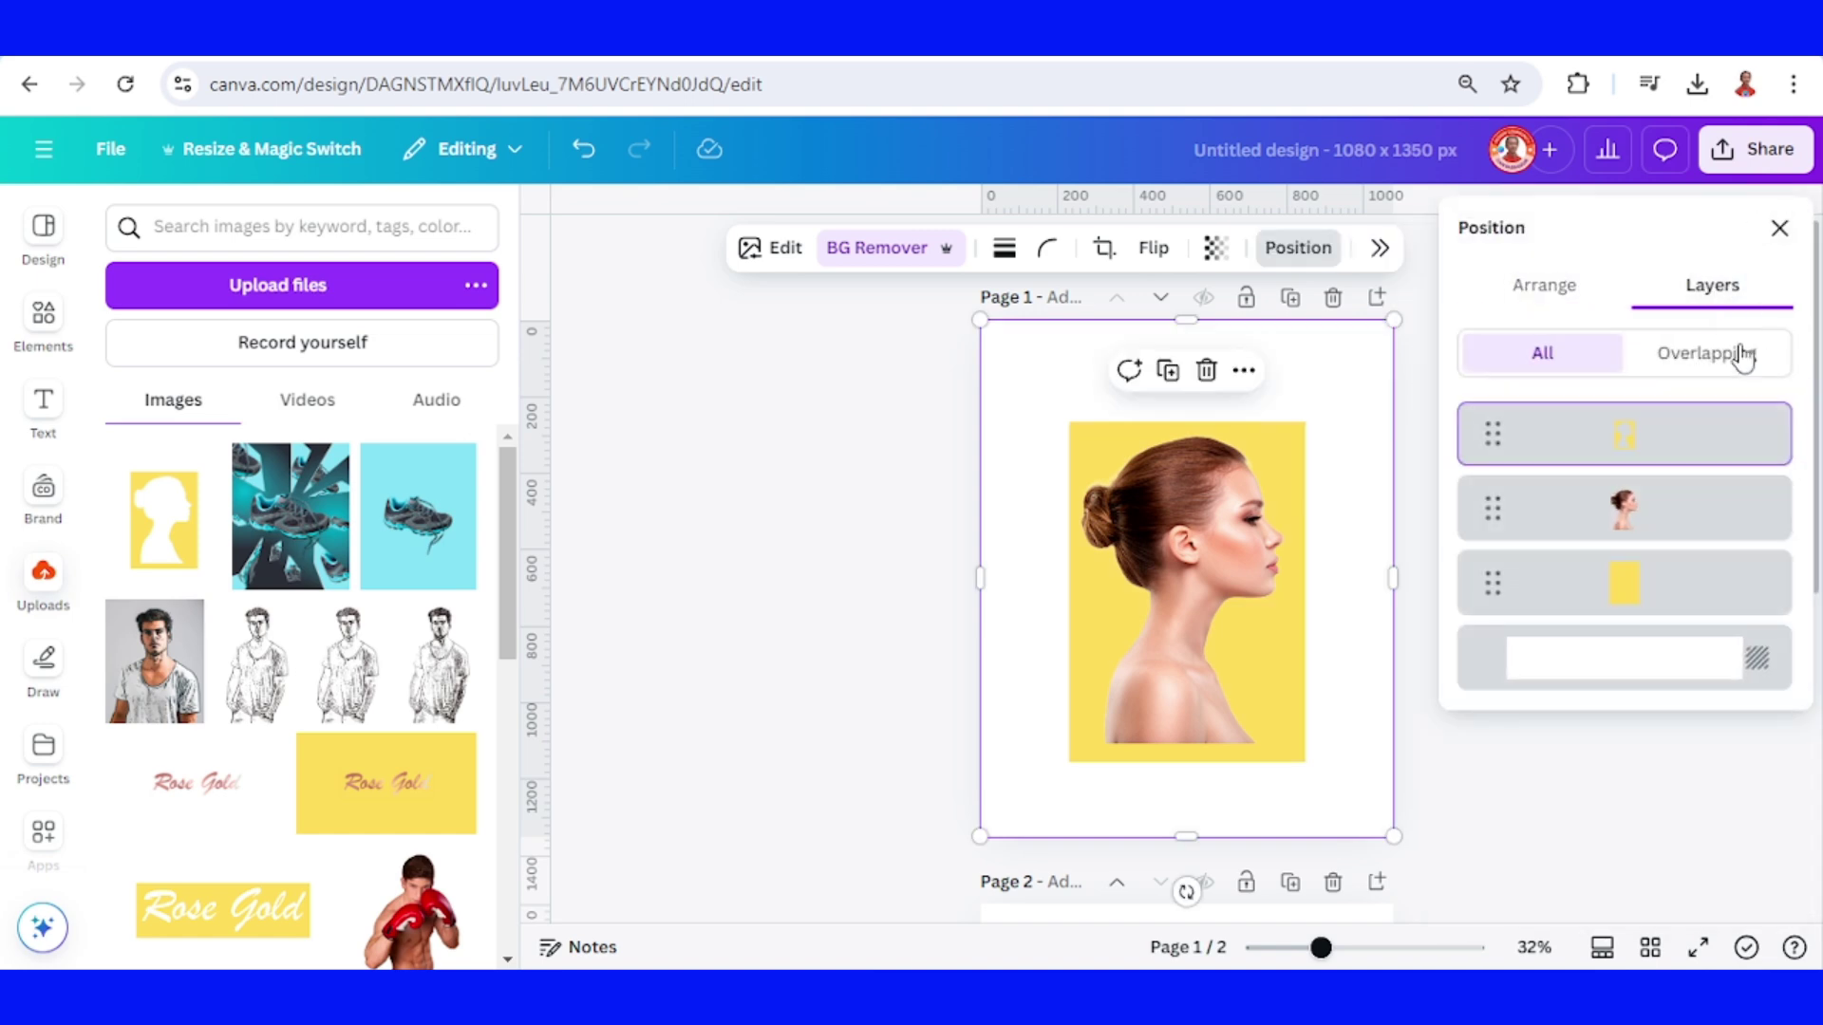
click(1673, 593)
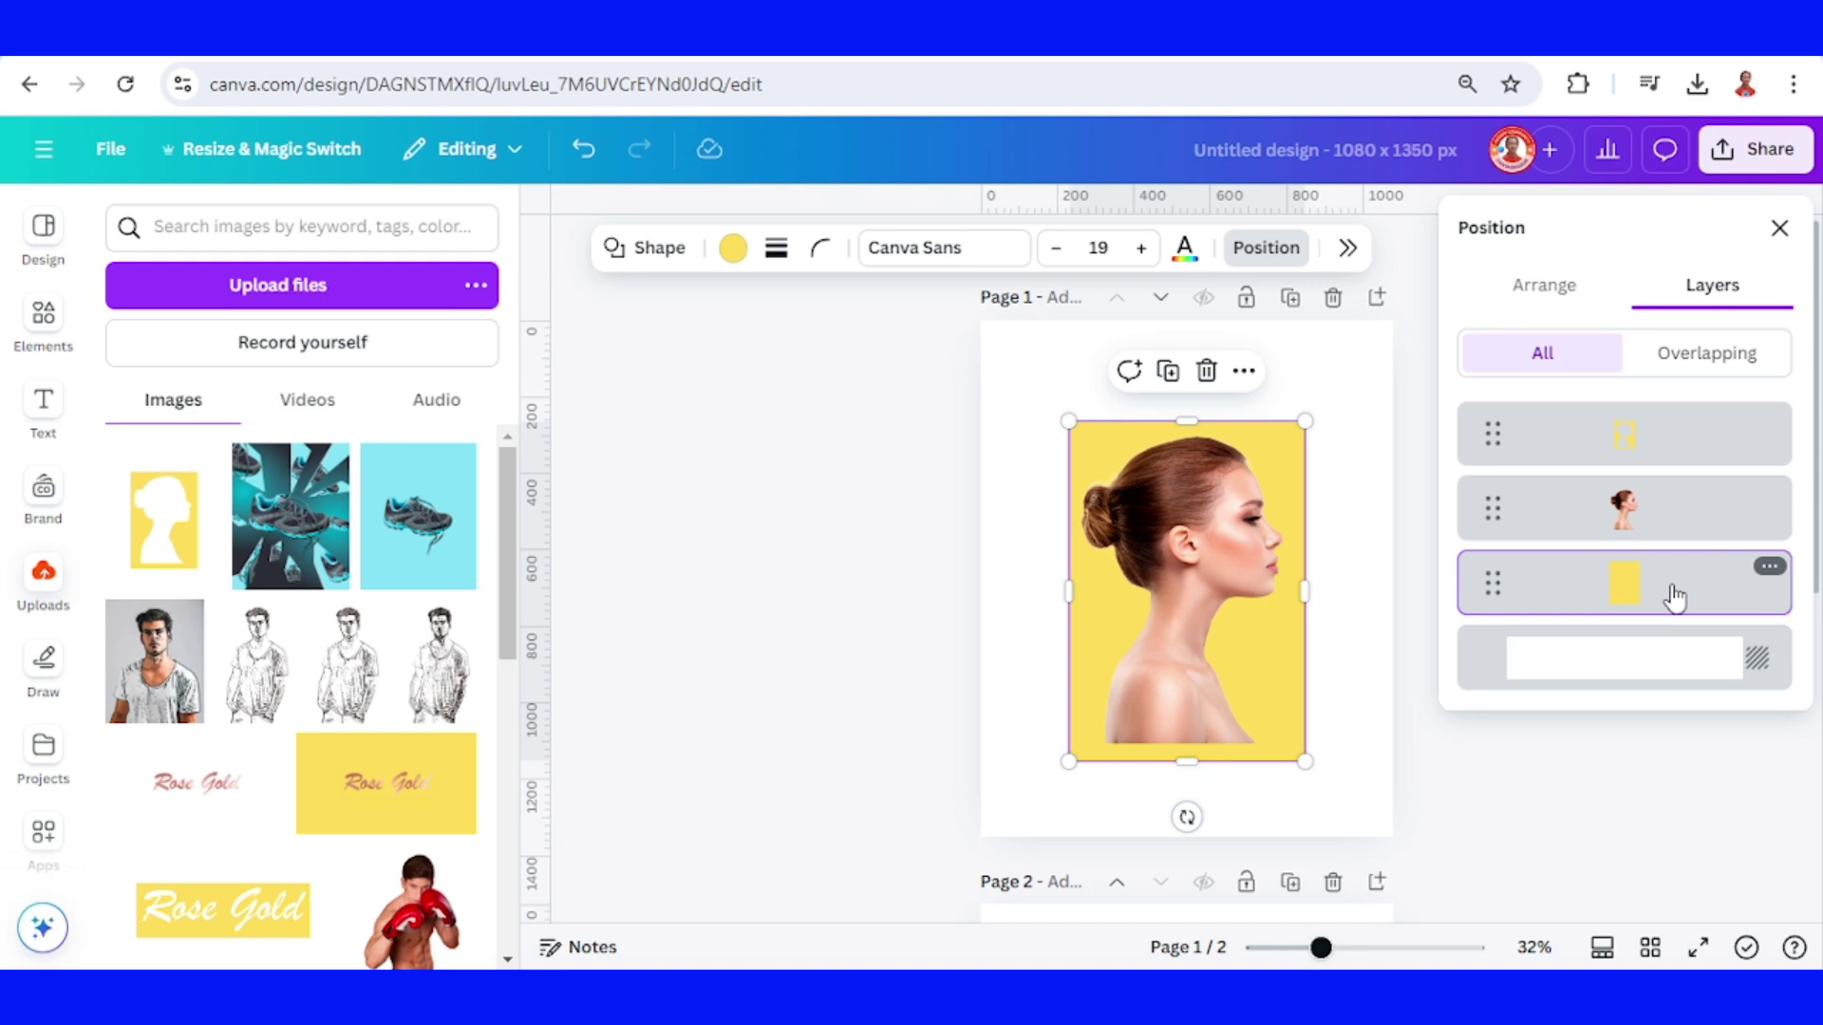
click(1206, 372)
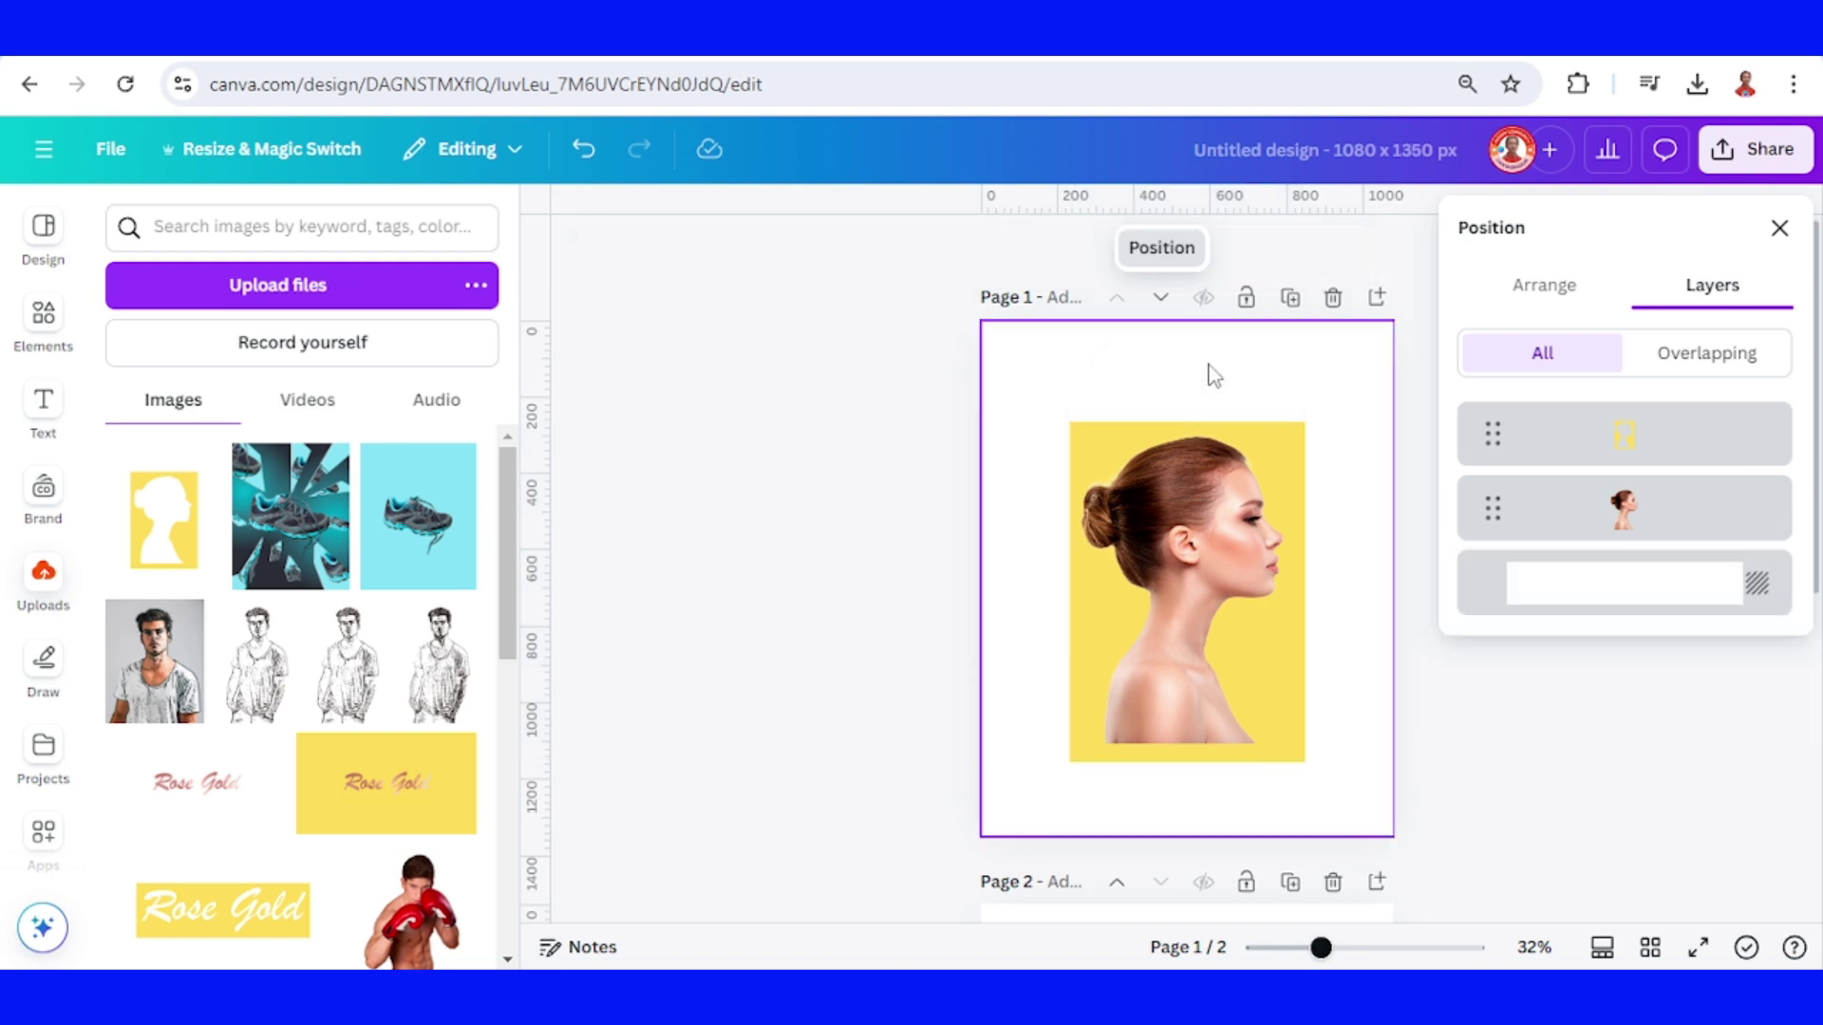
click(1650, 512)
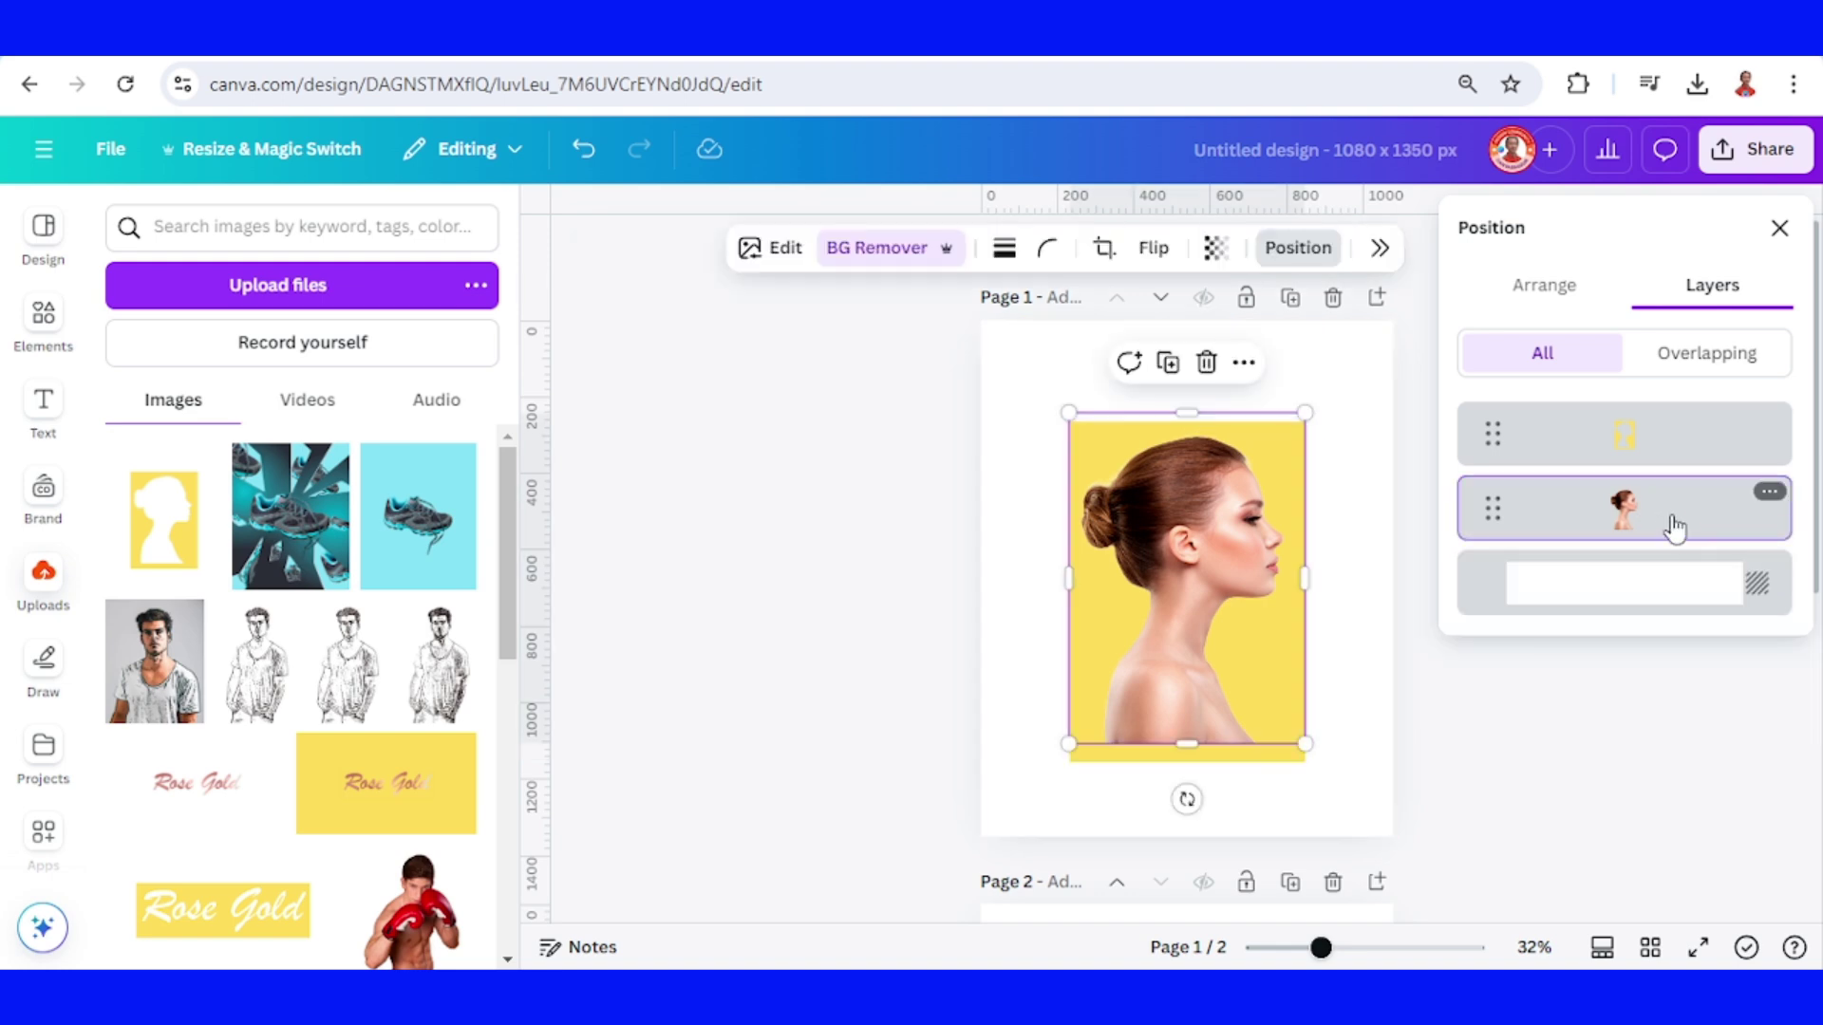
Step: Adjust the portrait to saturation -100 and brightness 30
click(796, 251)
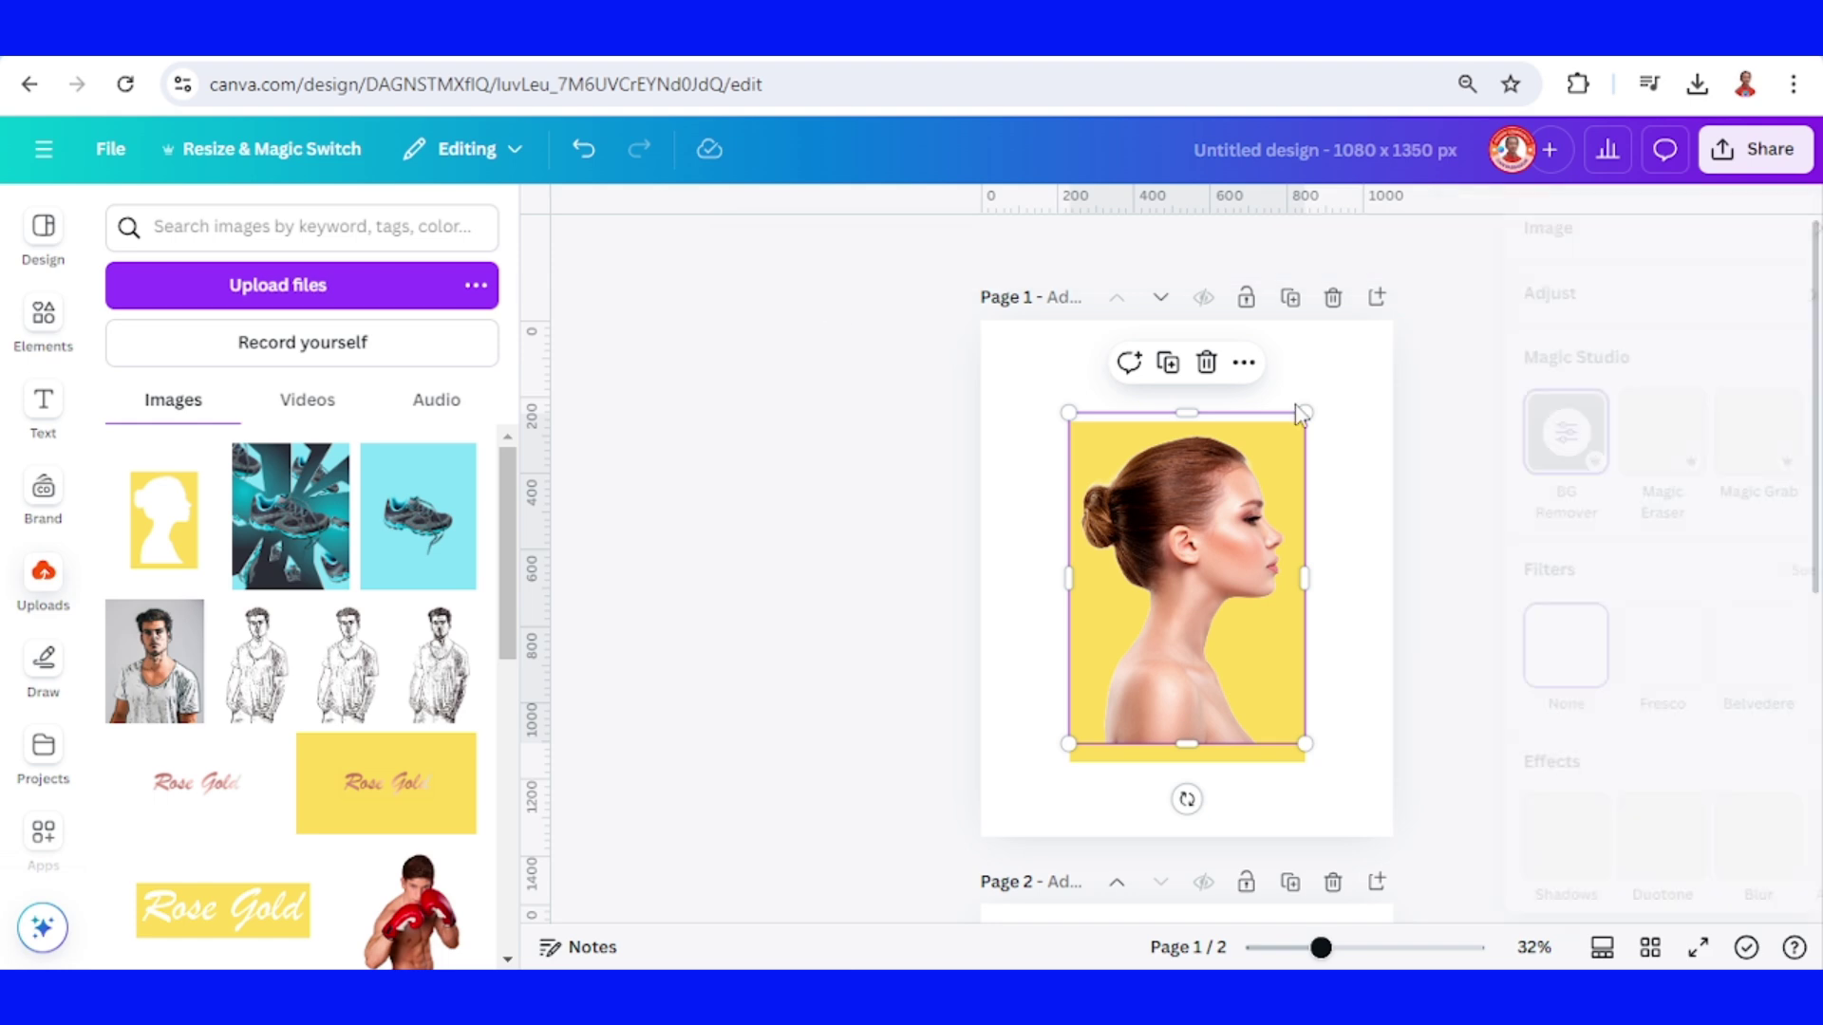
click(1547, 306)
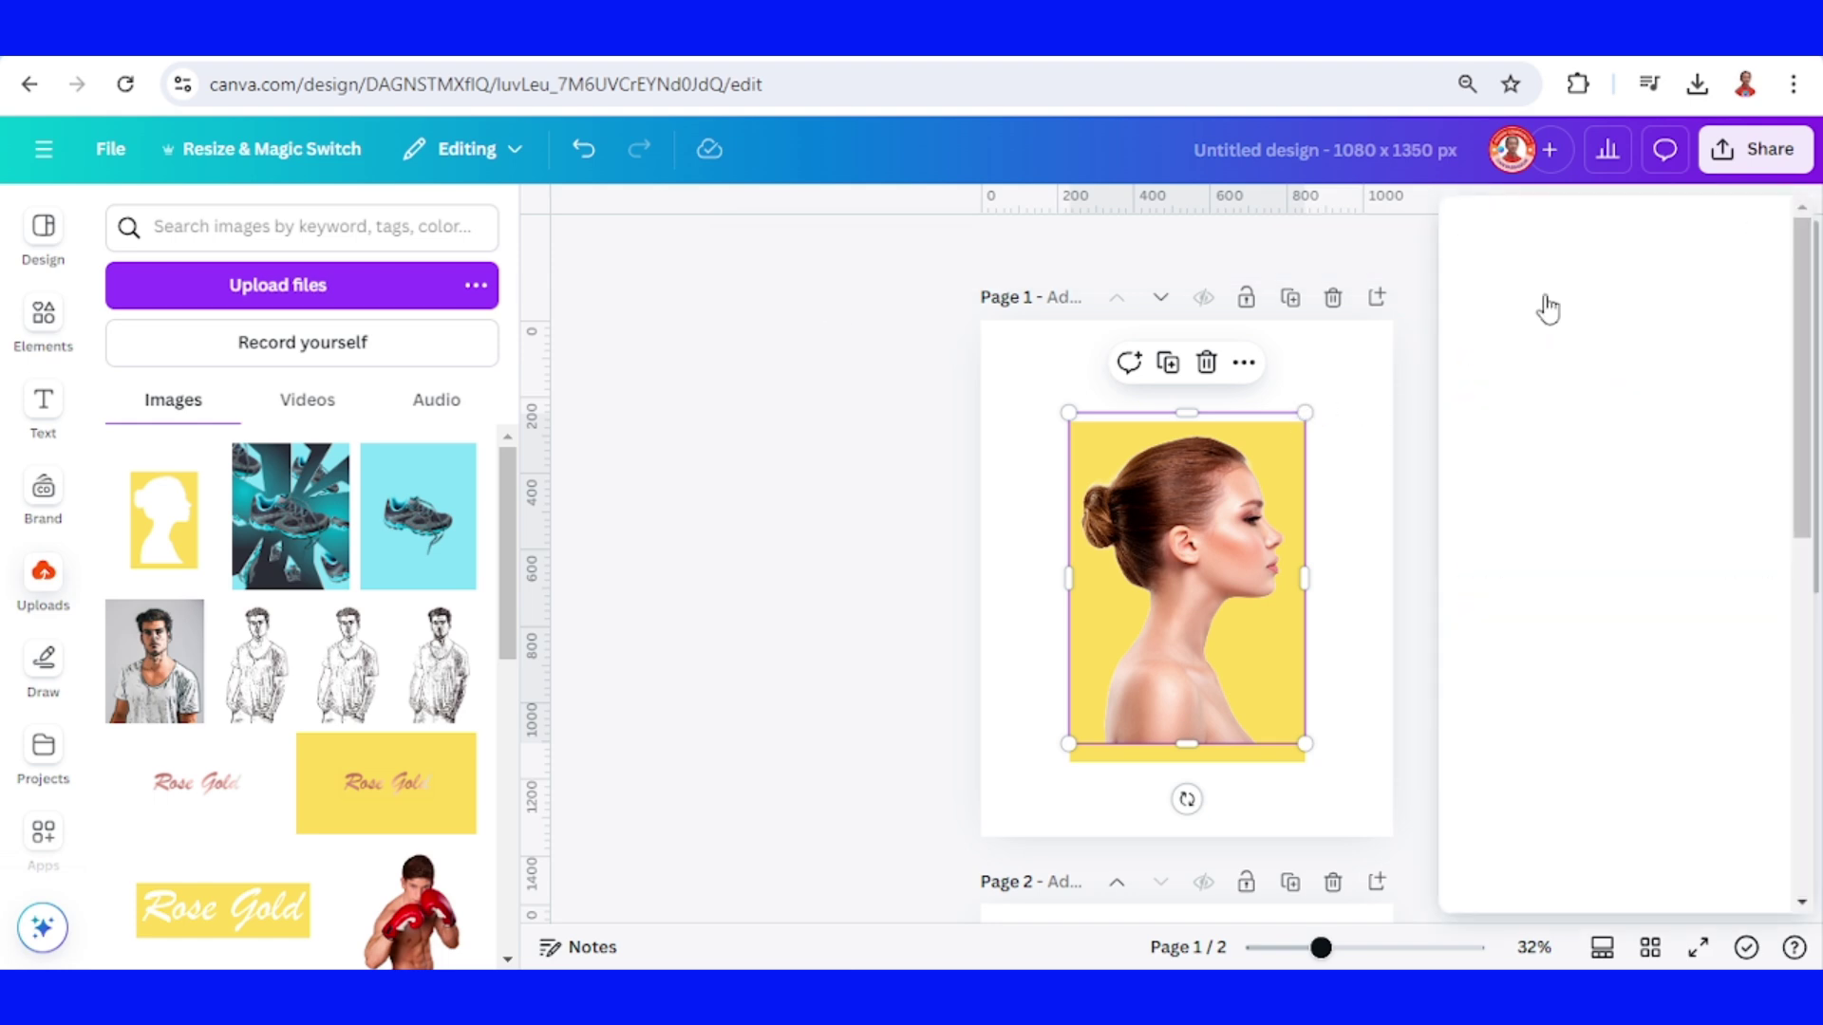
scroll(1680, 578, down, 4)
scroll(1682, 582, down, 6)
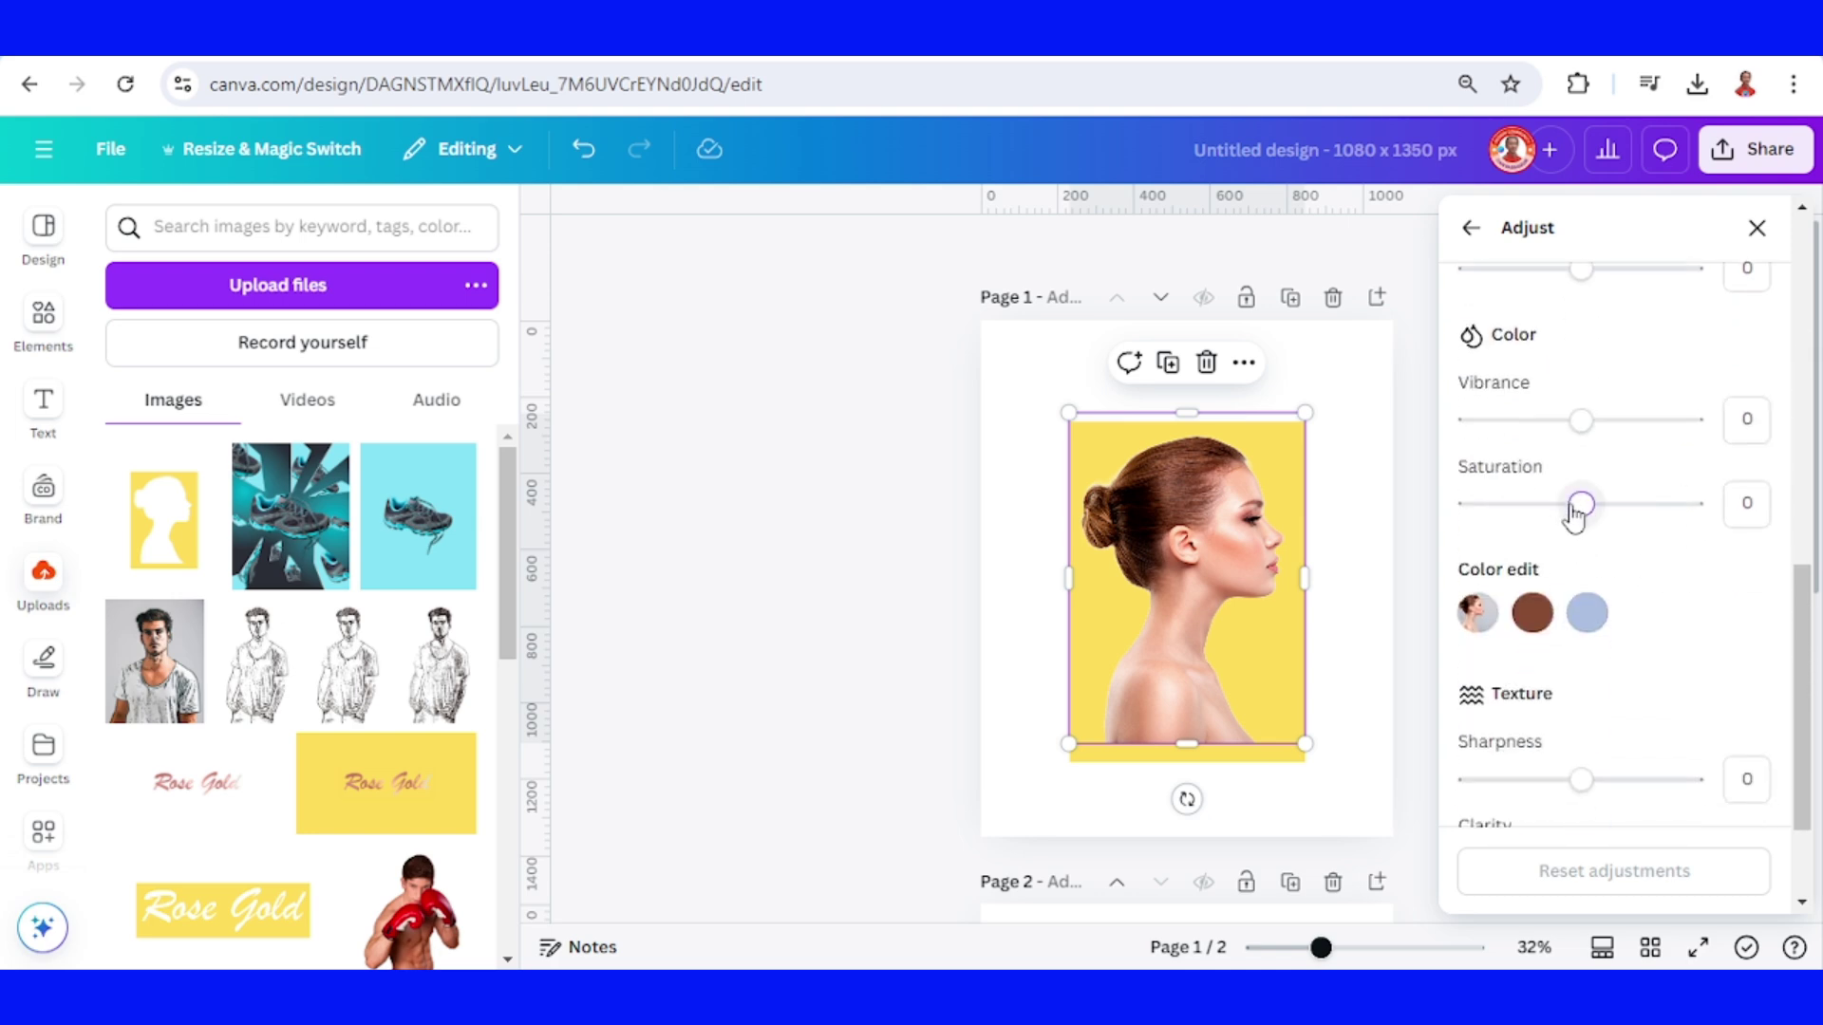
drag(1579, 504, 1488, 517)
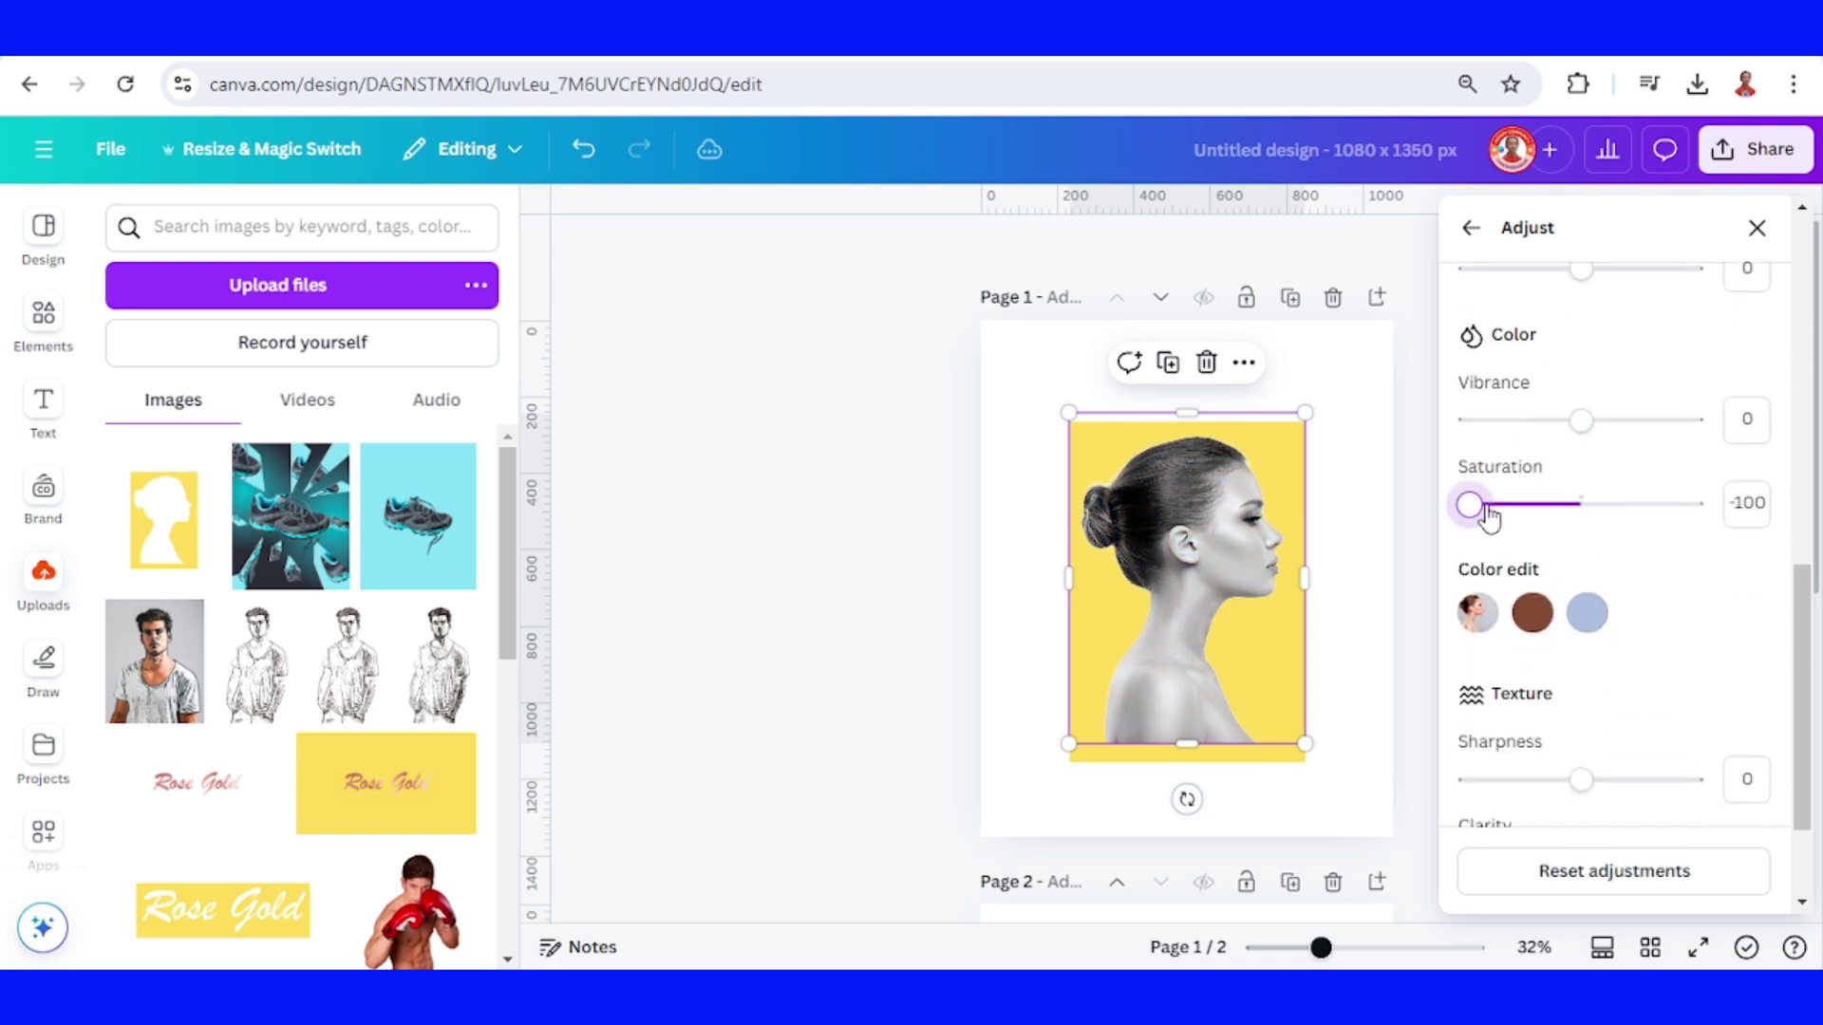
scroll(1641, 521, up, 8)
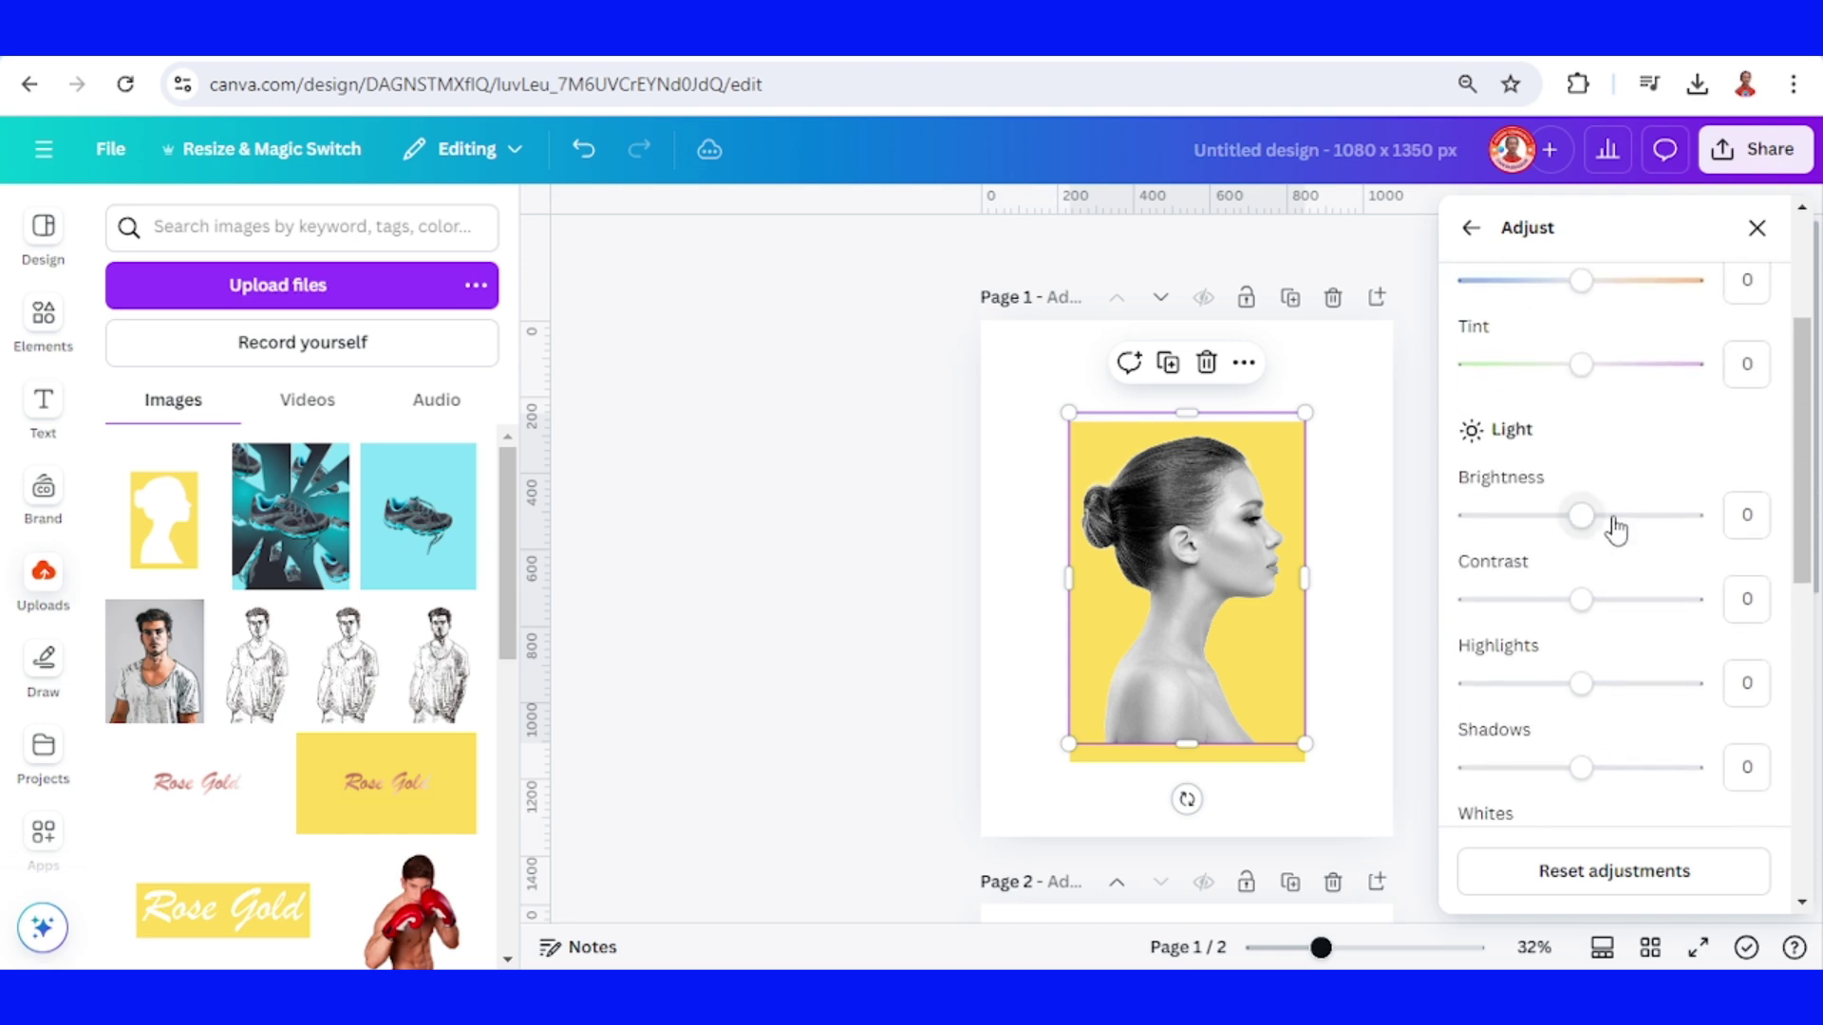
drag(1580, 515, 1611, 516)
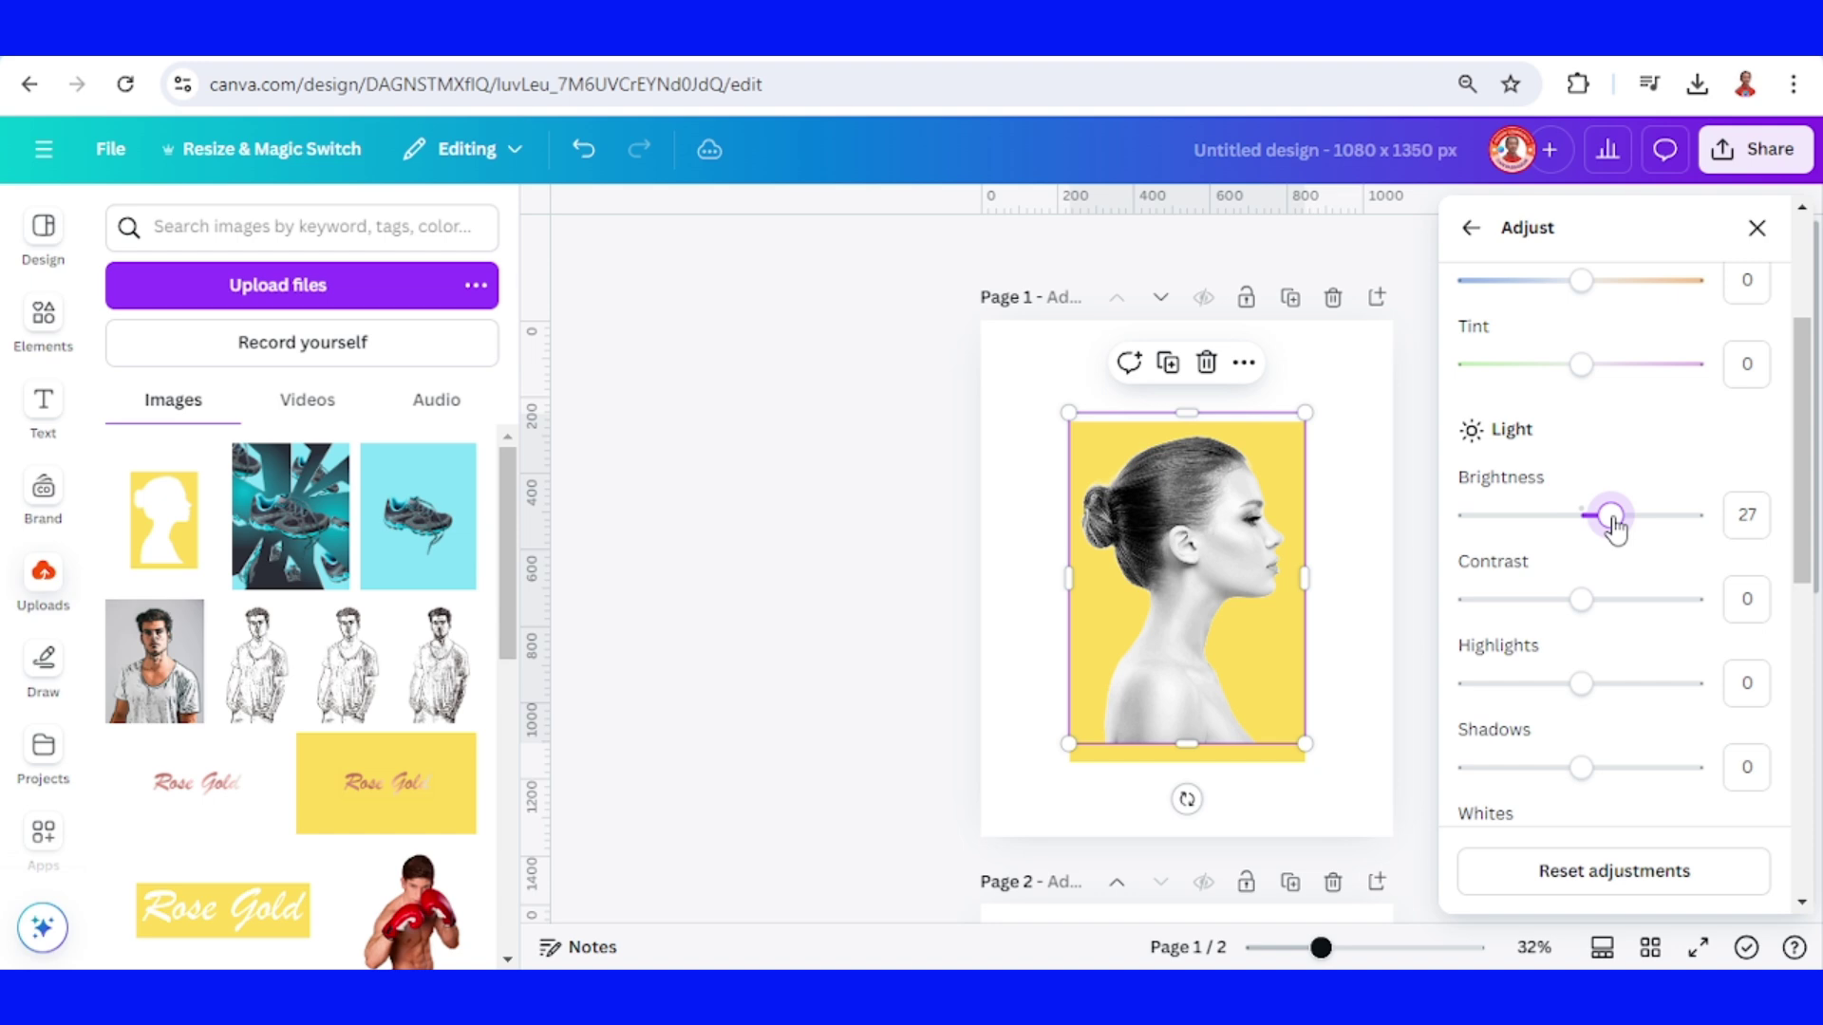
double_click(1748, 514)
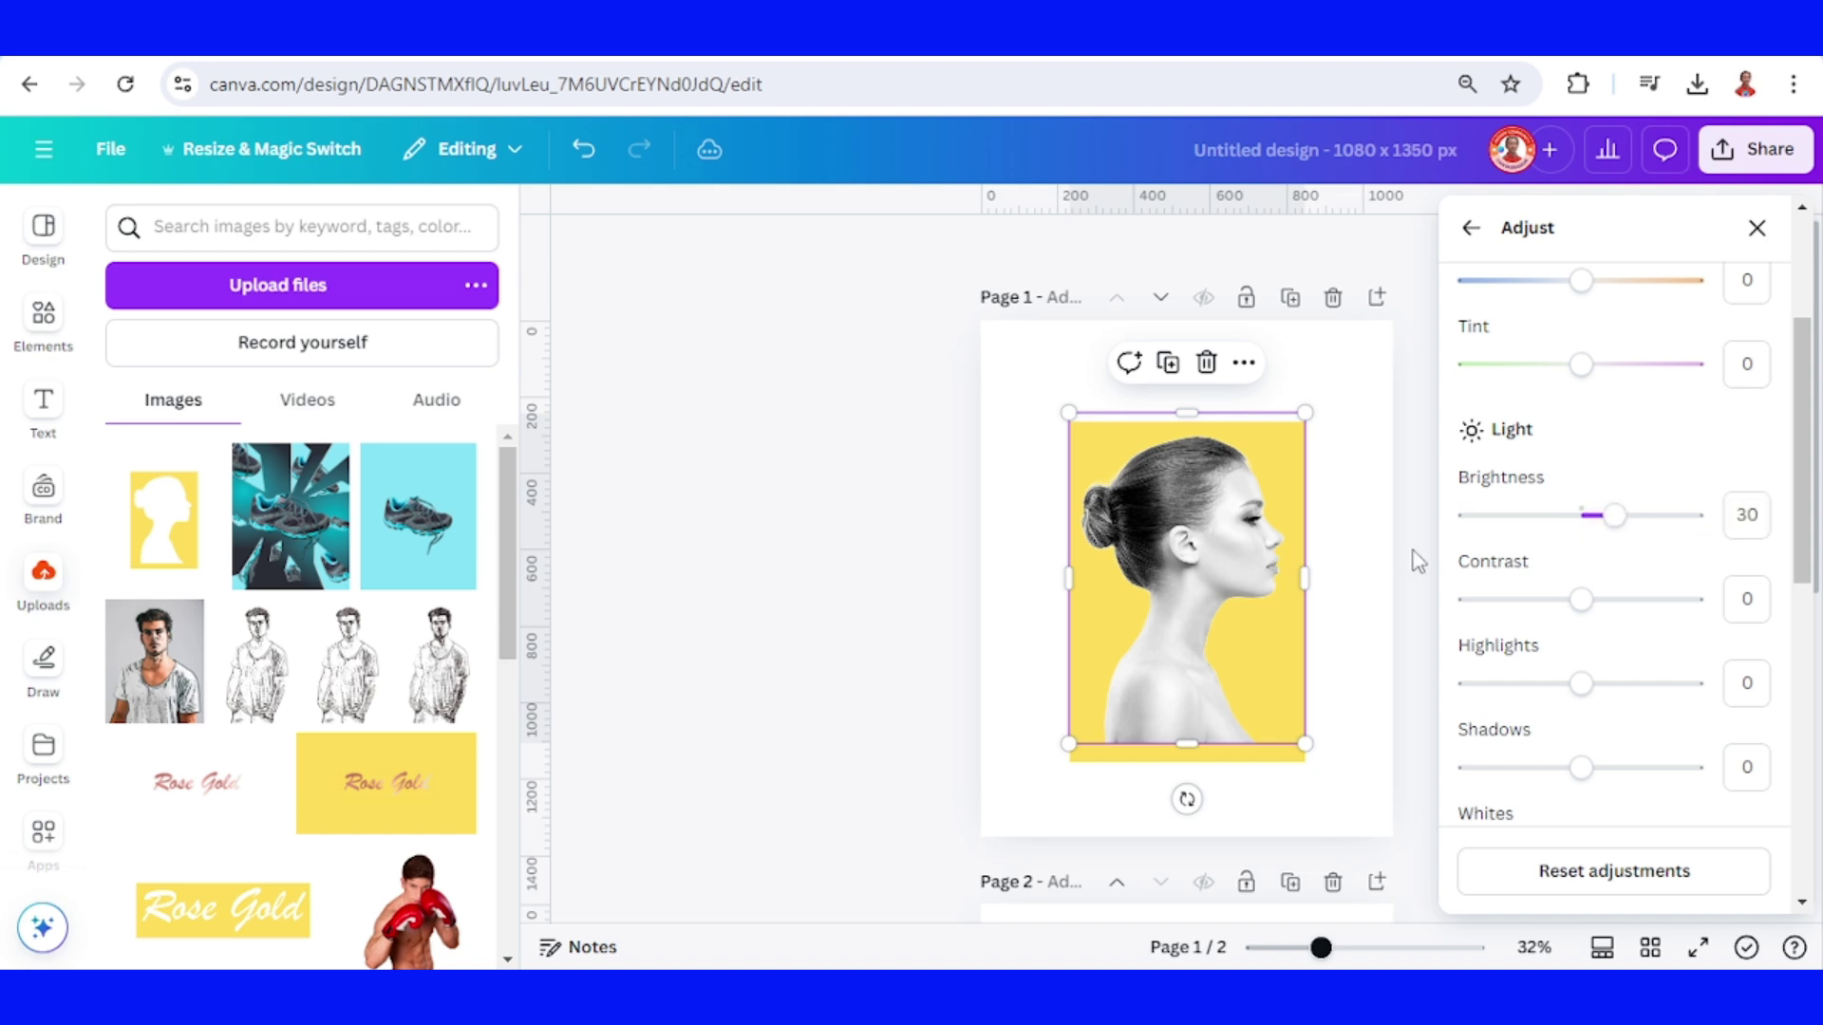
click(1368, 536)
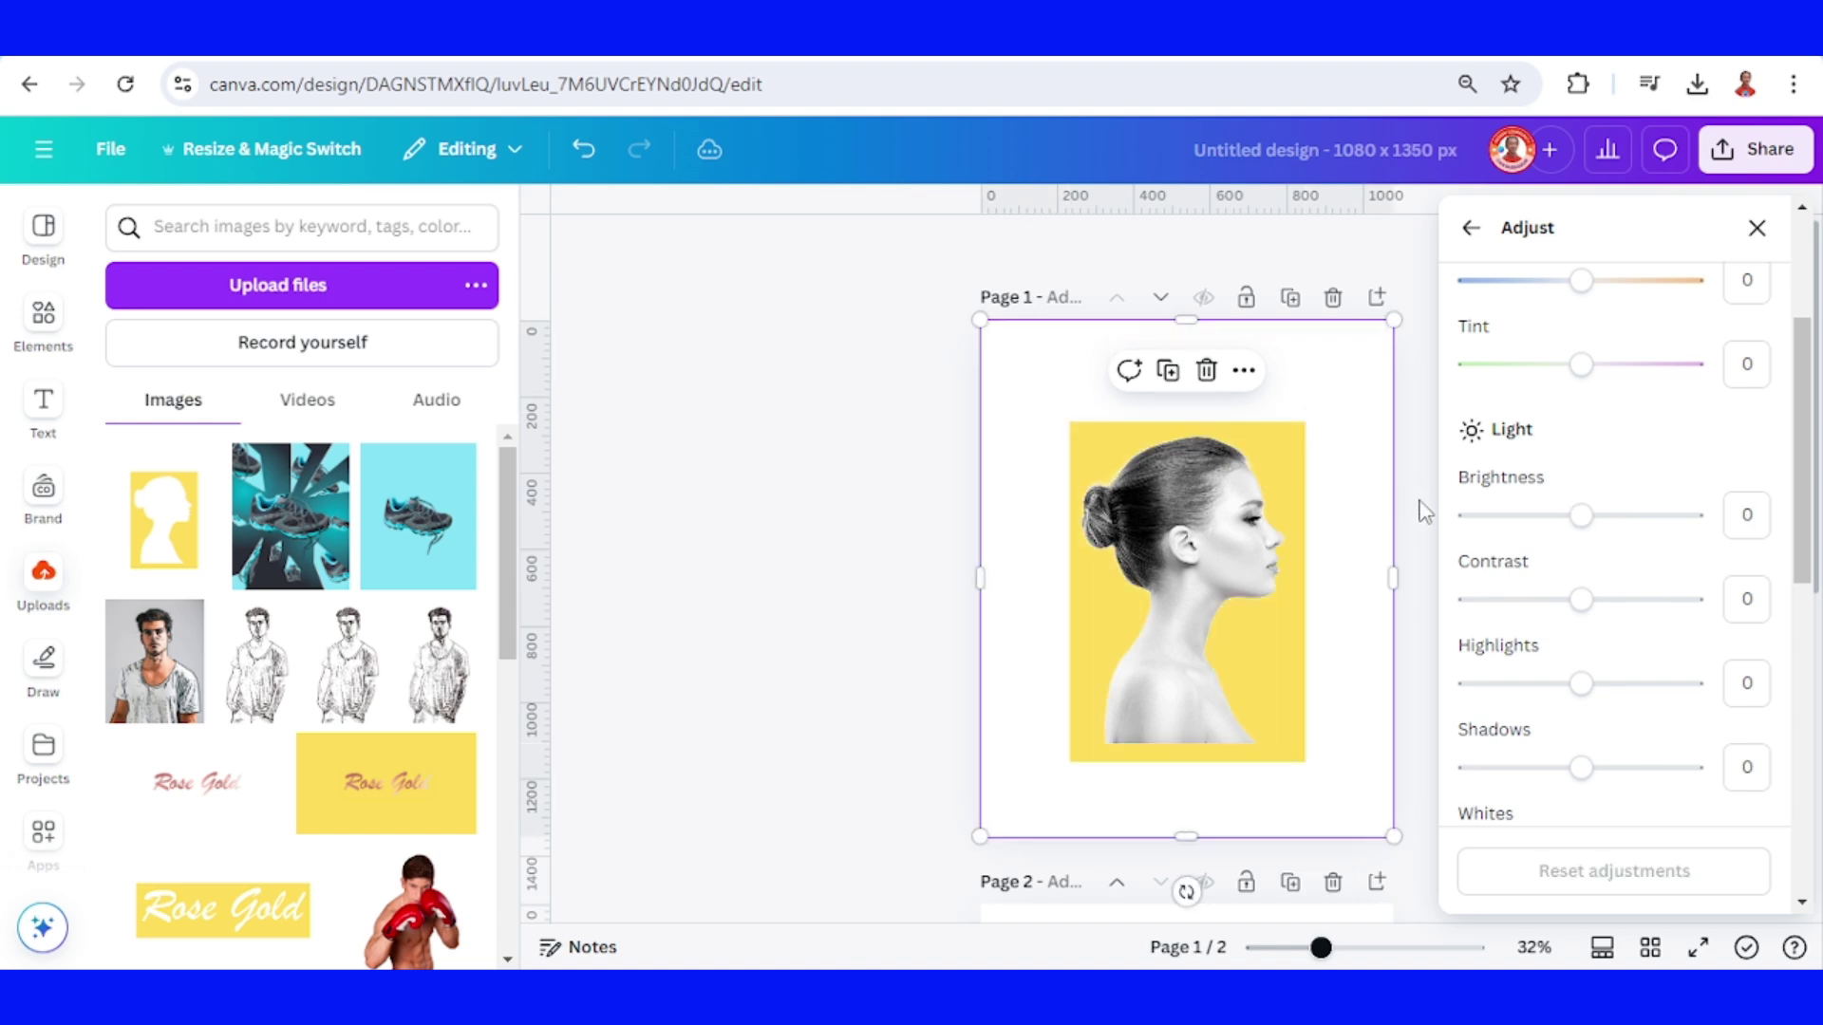
click(1392, 517)
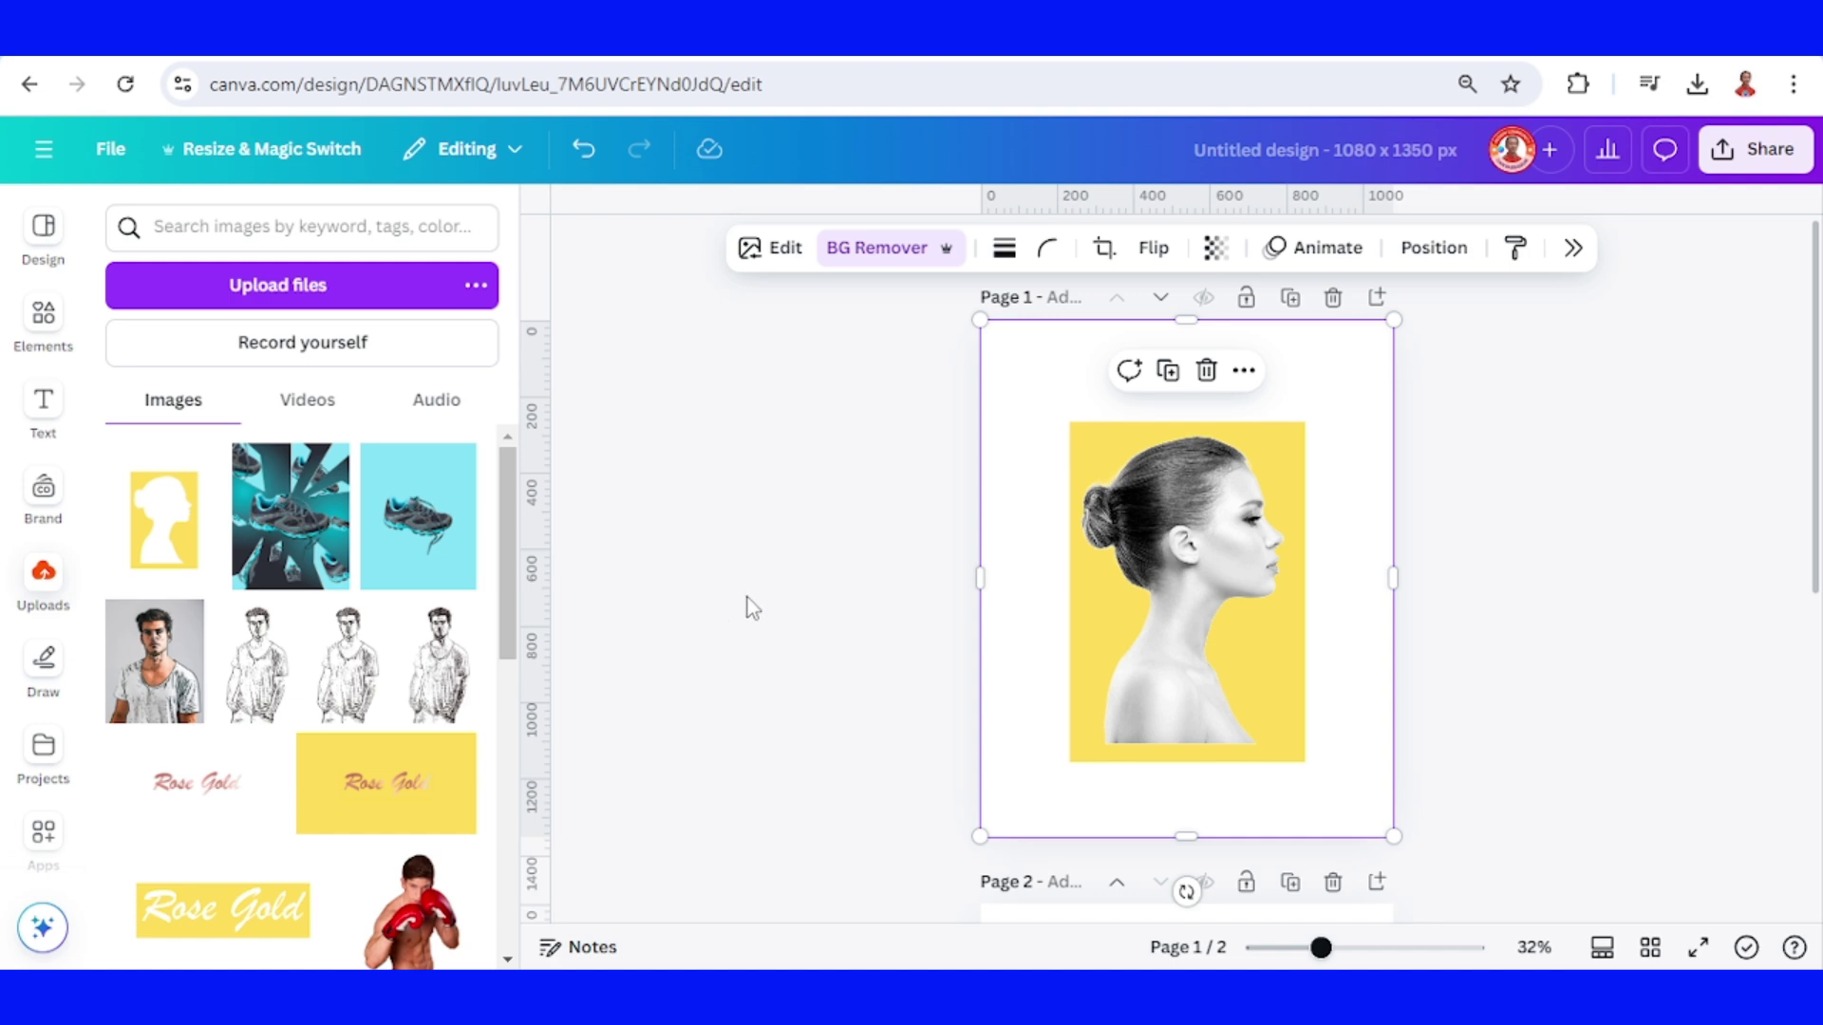
Step: Add the Multicolor paint splashes graphic, remove its background, and shrink it along the neck
click(43, 323)
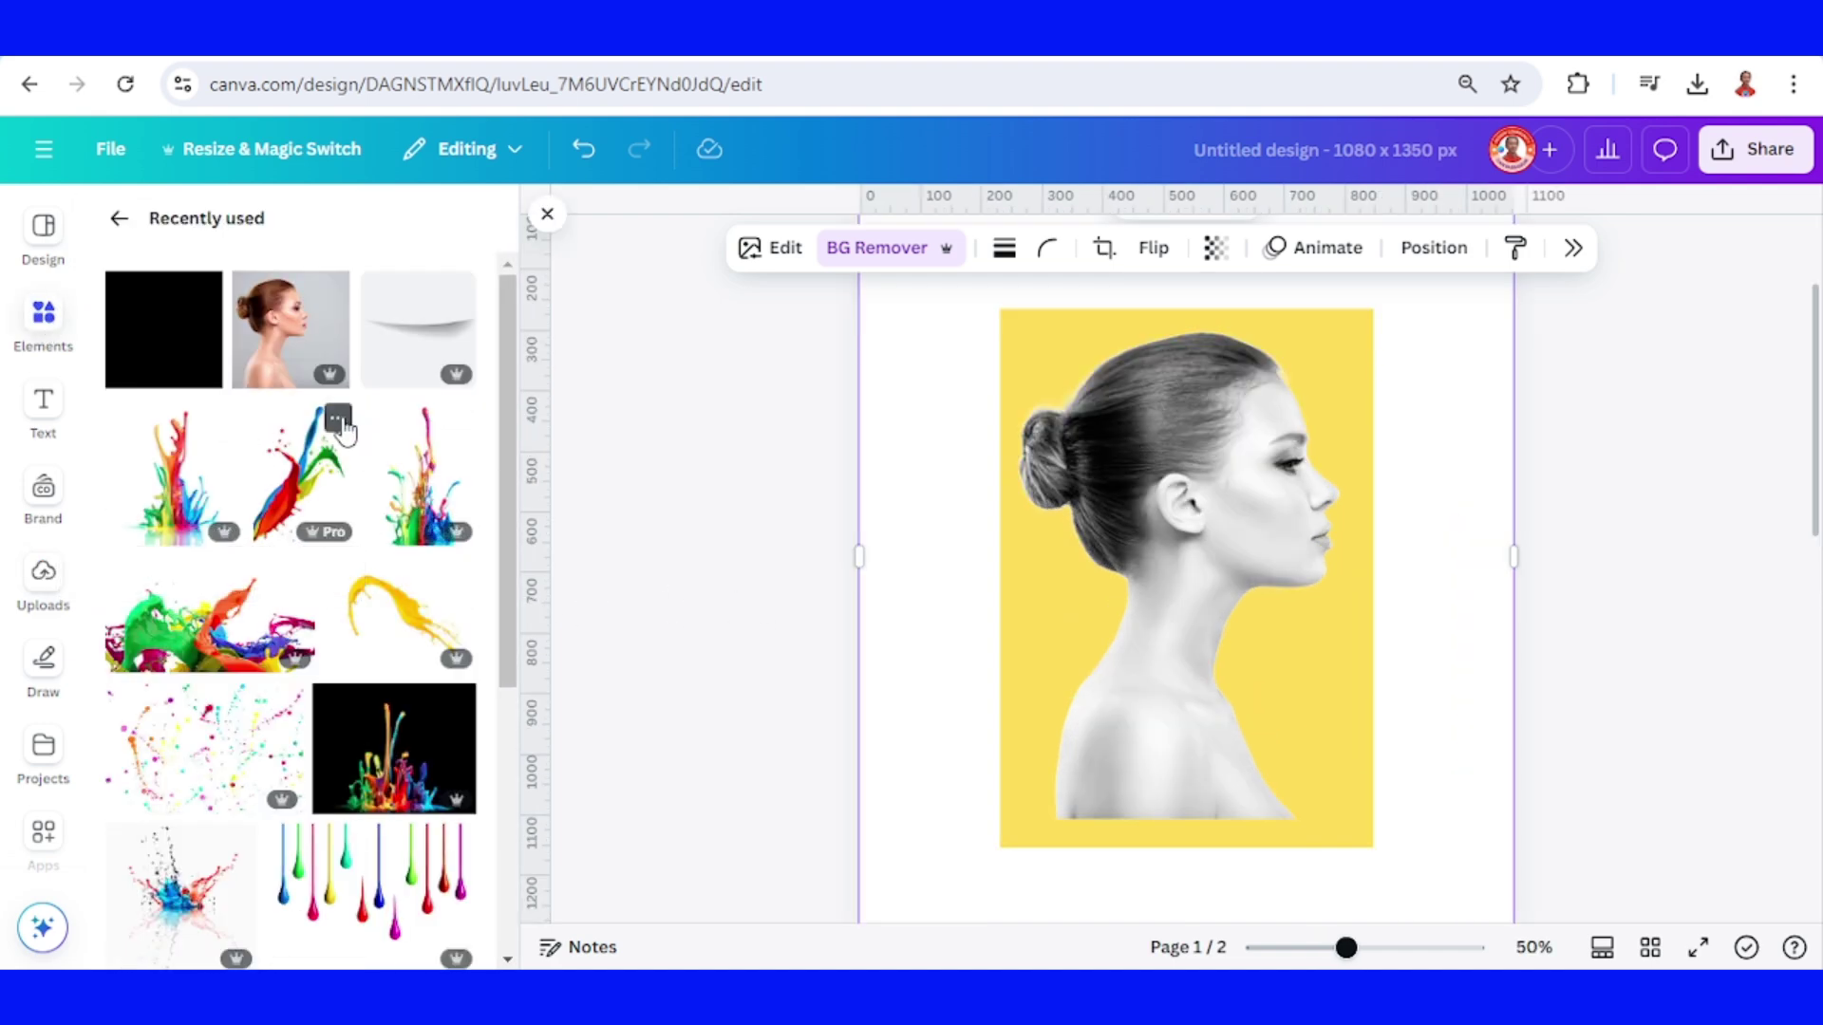
click(339, 420)
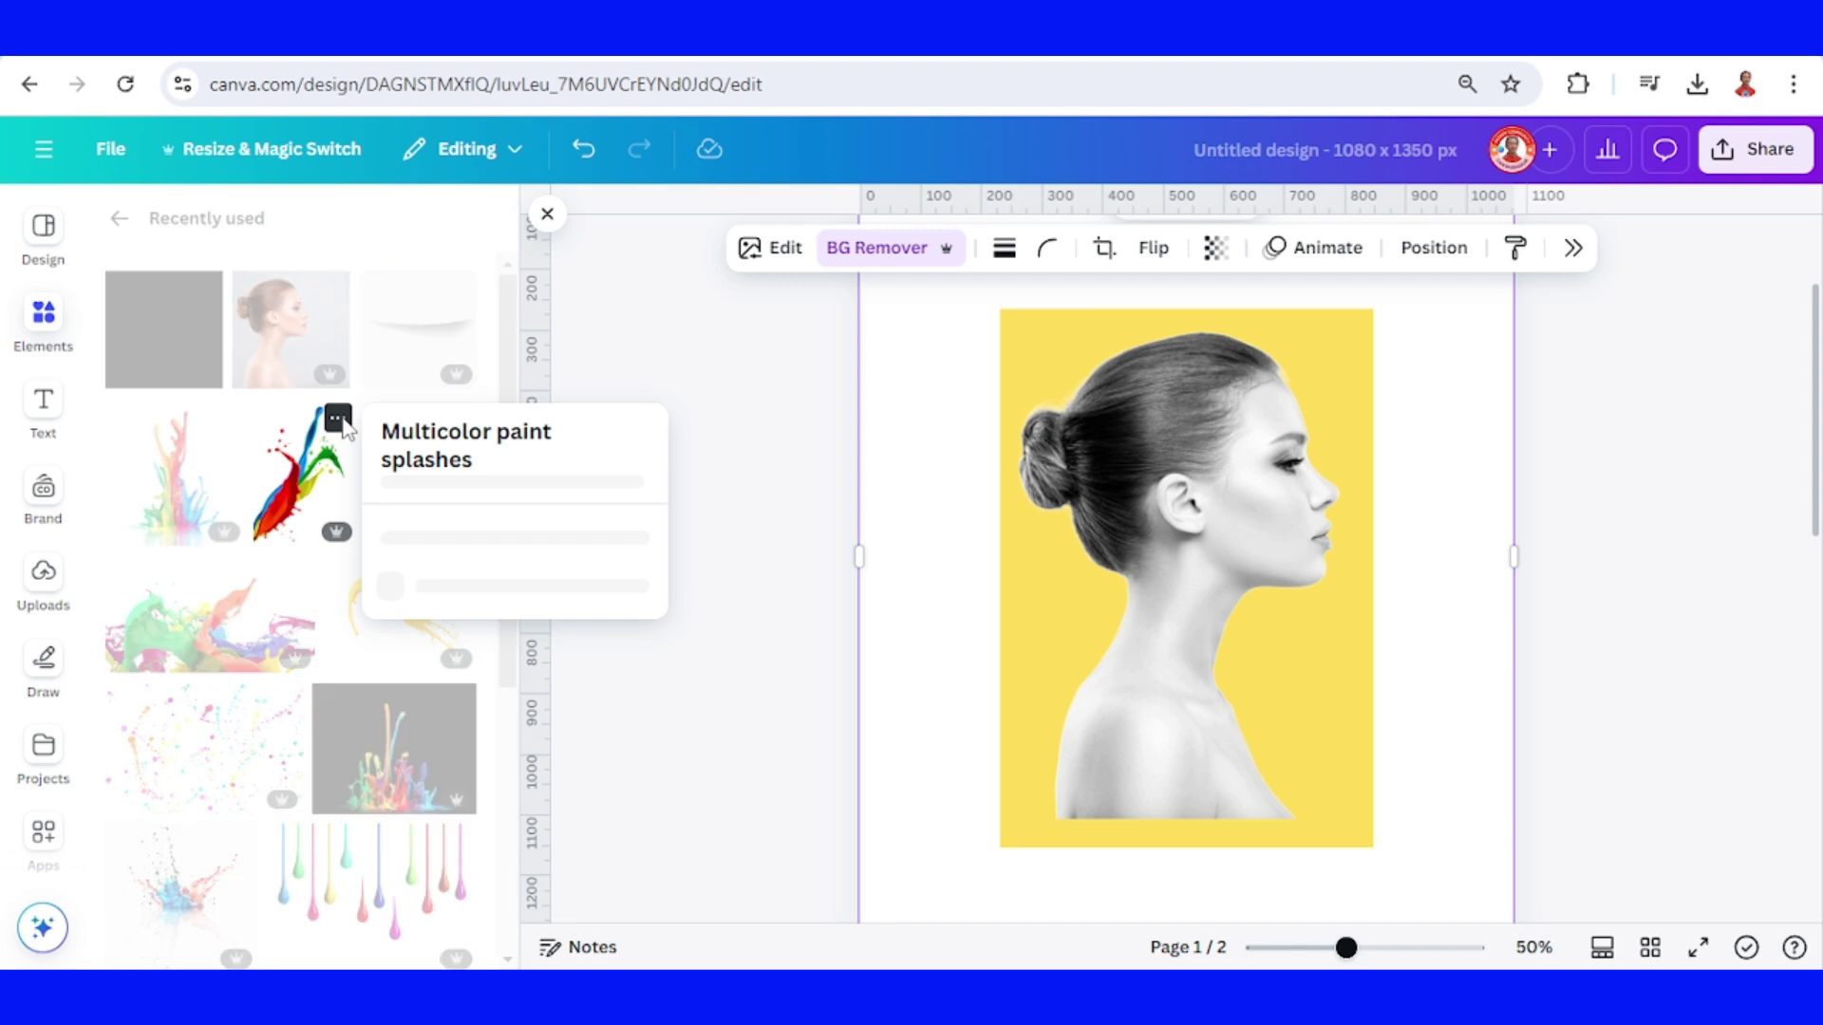
click(300, 504)
click(300, 503)
click(872, 251)
mouse_move(1326, 507)
mouse_down()
mouse_move(1285, 590)
mouse_move(1320, 517)
mouse_up()
mouse_move(1428, 338)
mouse_down()
mouse_move(1165, 655)
mouse_move(1091, 788)
mouse_up()
drag(1025, 845, 1098, 763)
drag(1102, 911, 1152, 857)
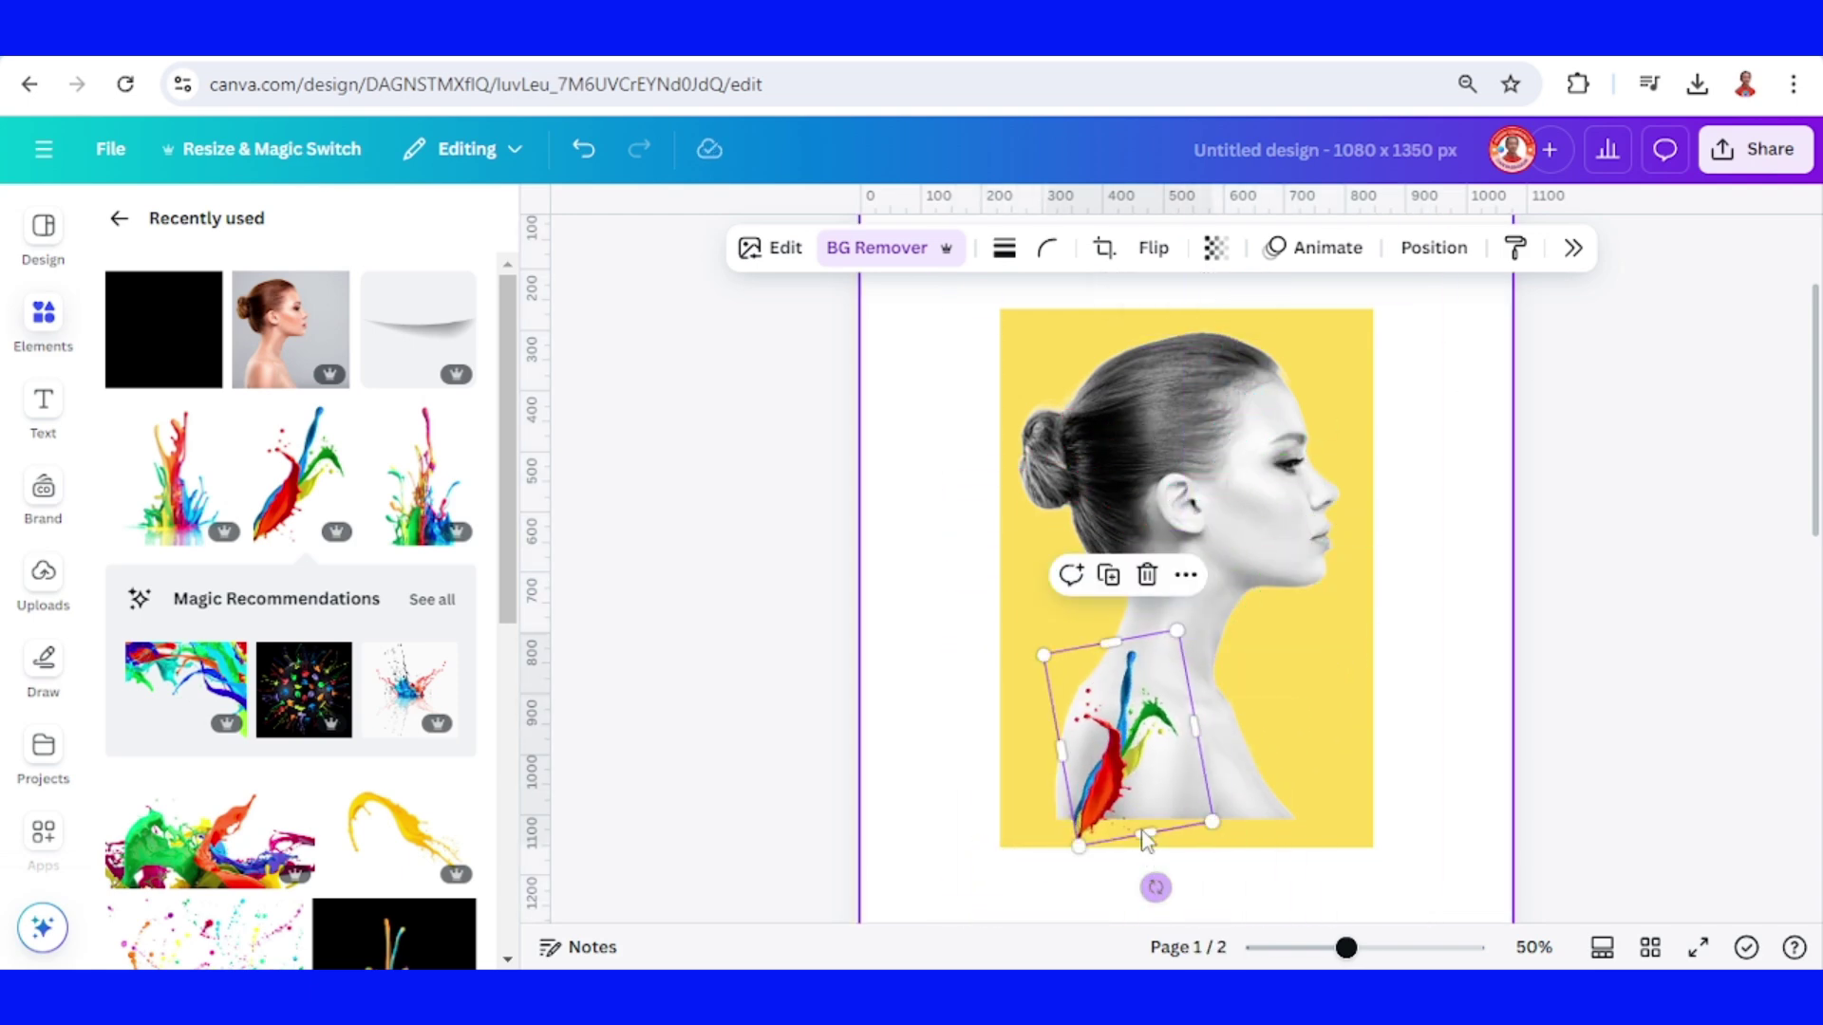
drag(1125, 760, 1091, 773)
Step: Duplicate the splash, flip it horizontally, rotate to about -123° on the neck, then add the wide green-orange splash
click(1063, 573)
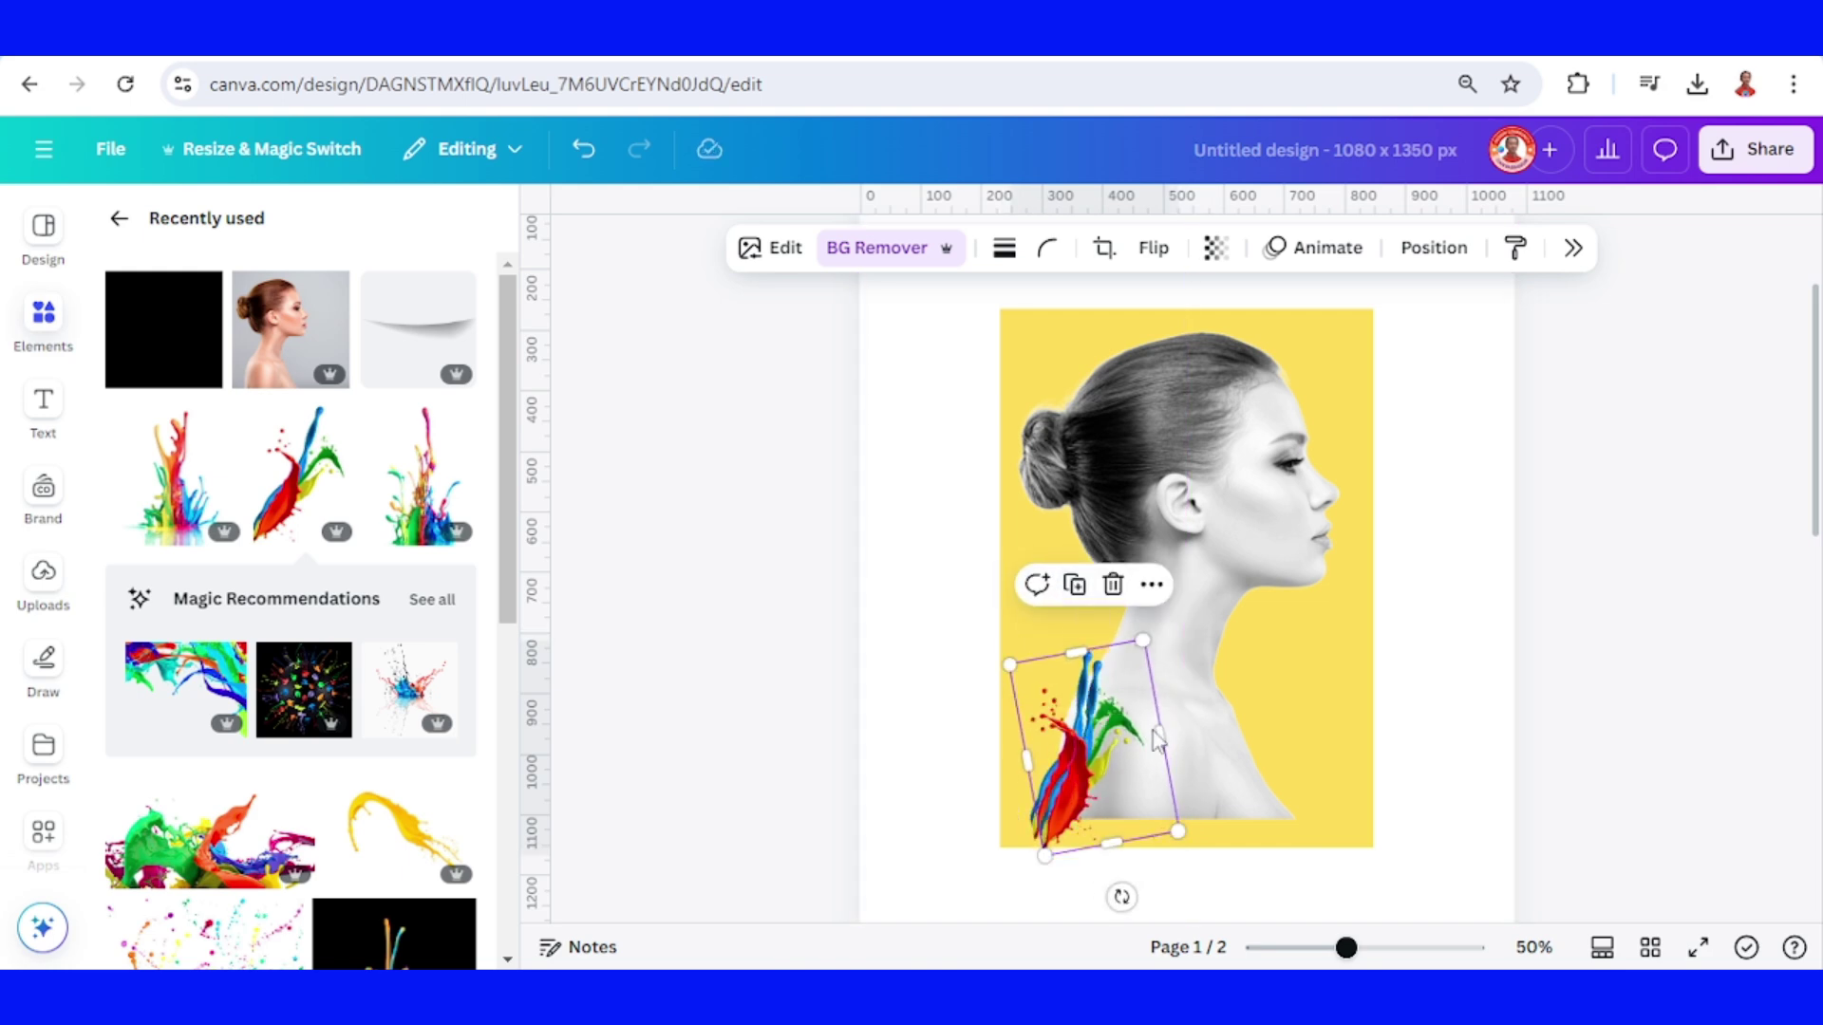
drag(1123, 895, 1134, 541)
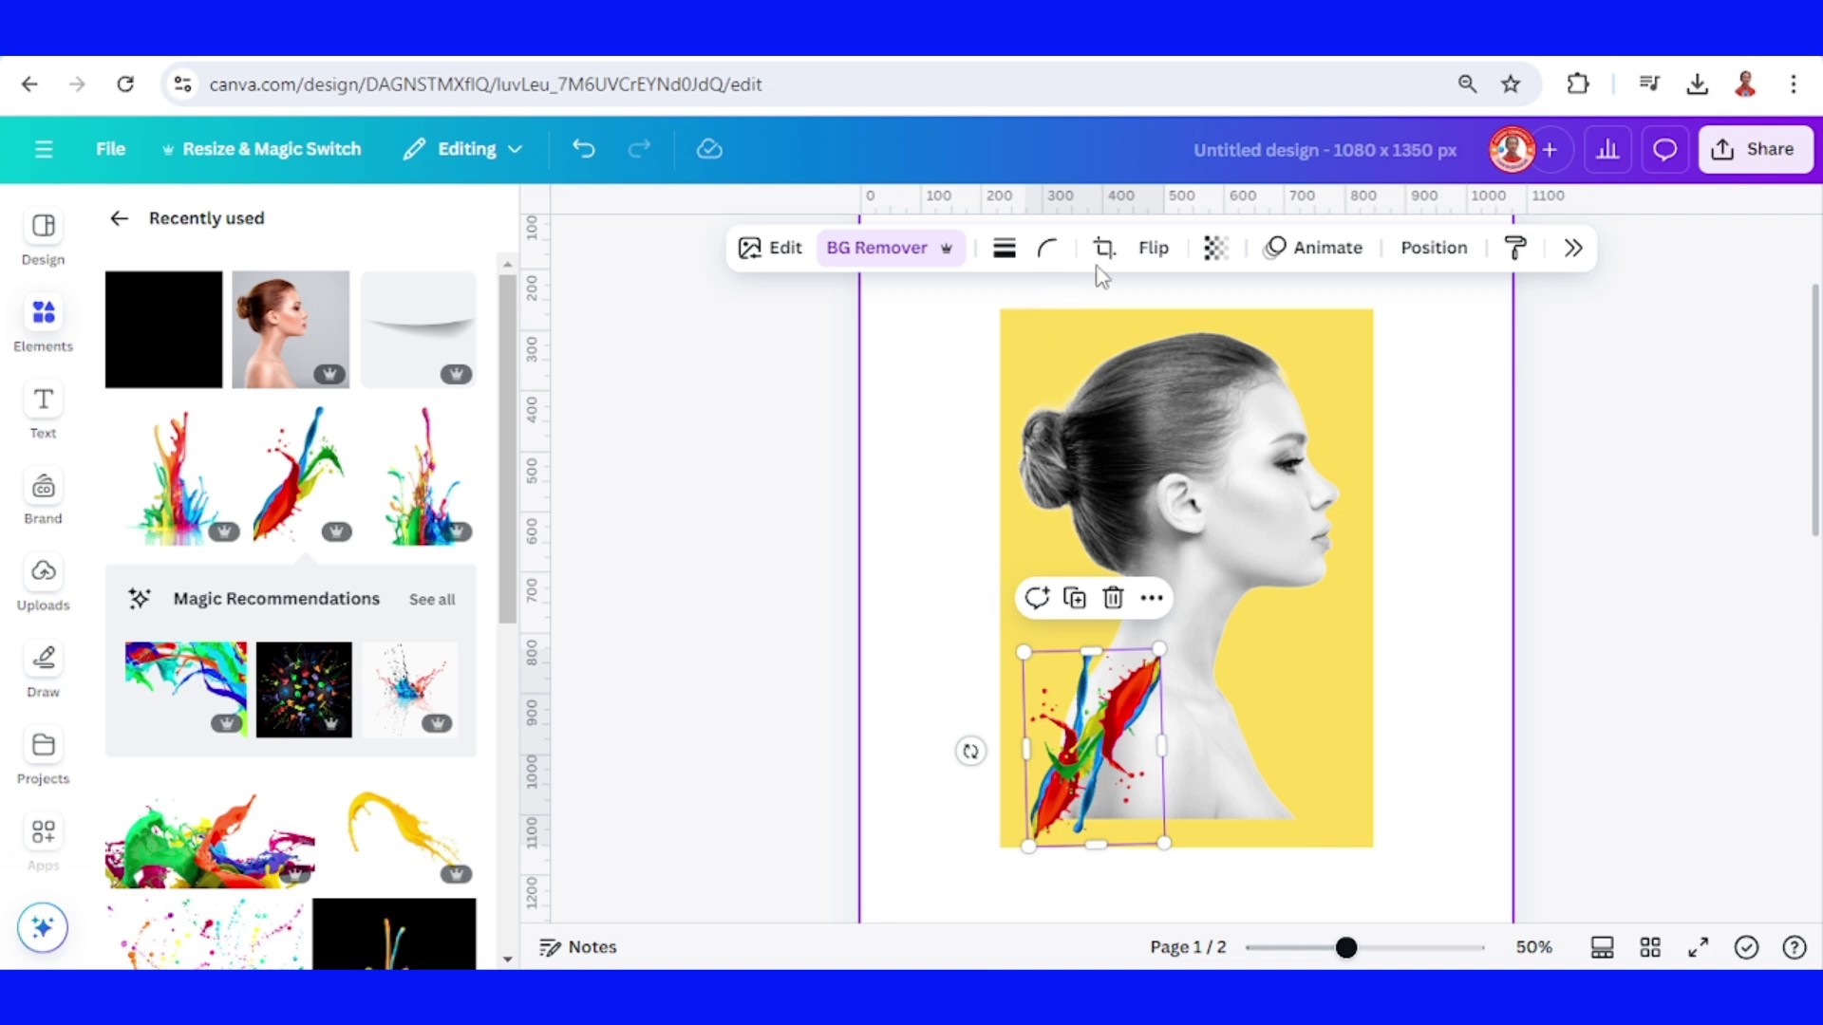
click(1153, 248)
click(1173, 312)
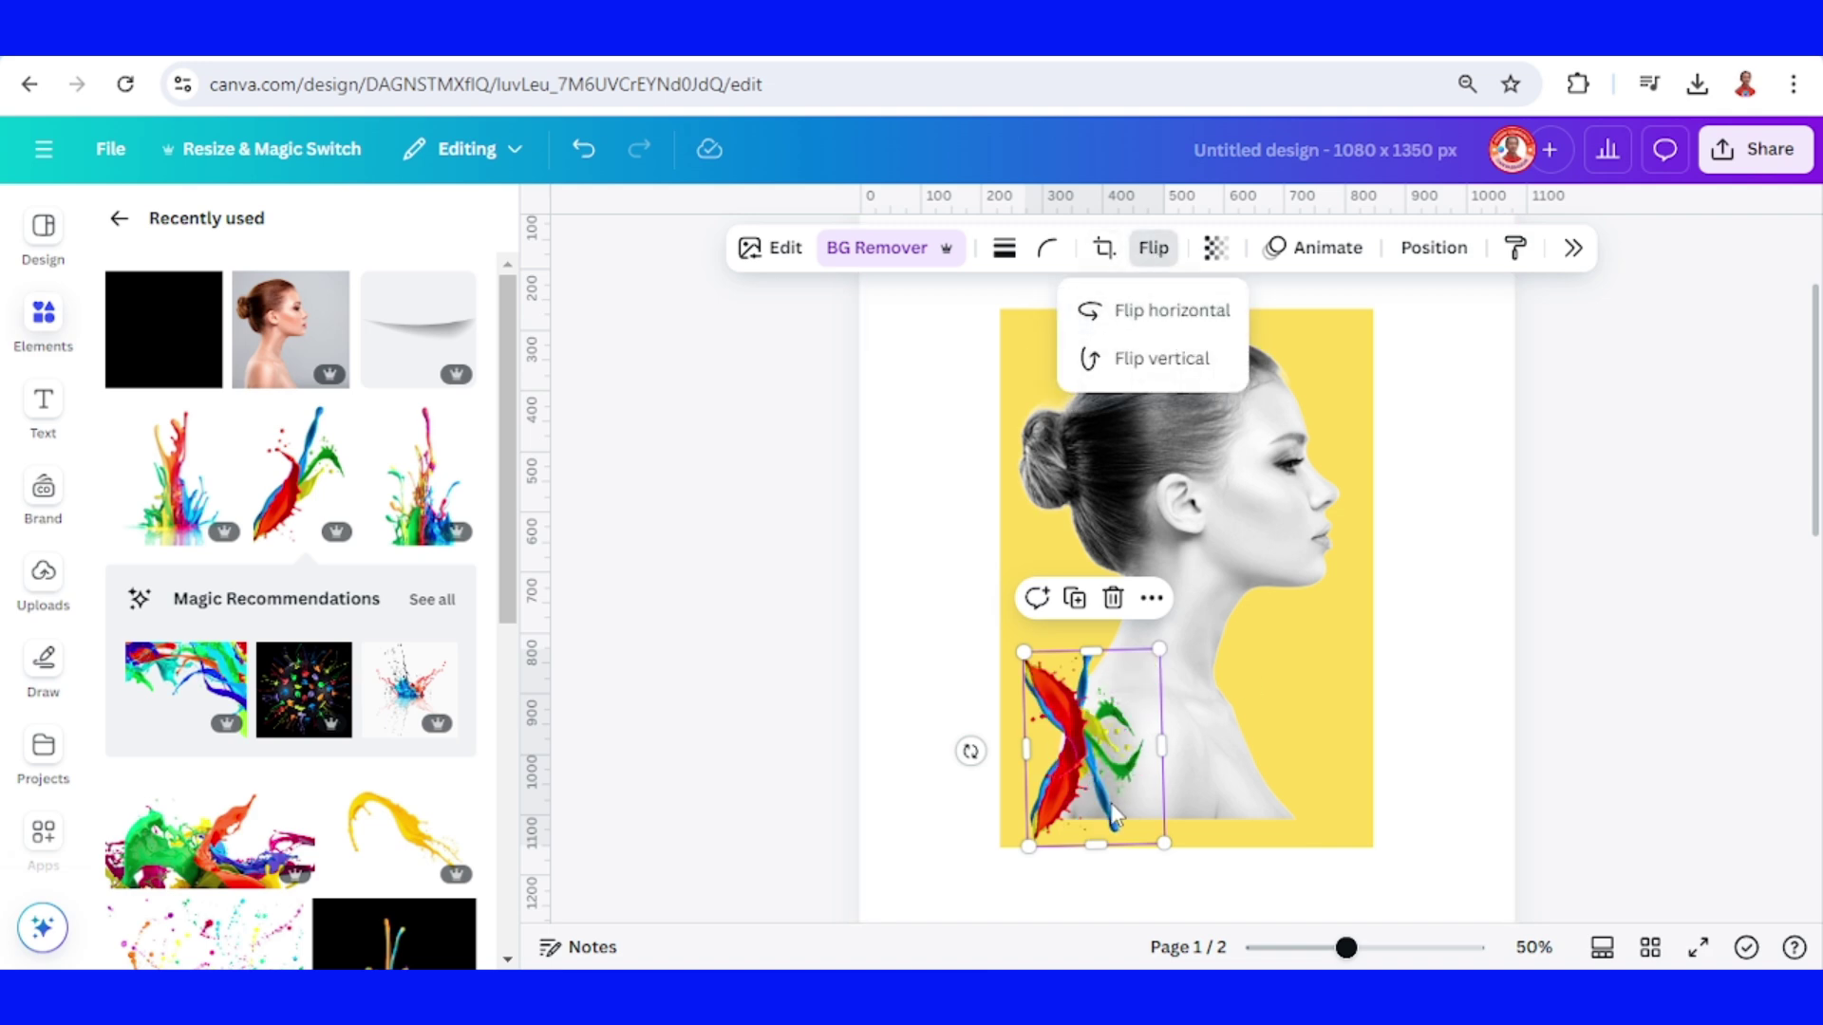
drag(1106, 771, 1142, 680)
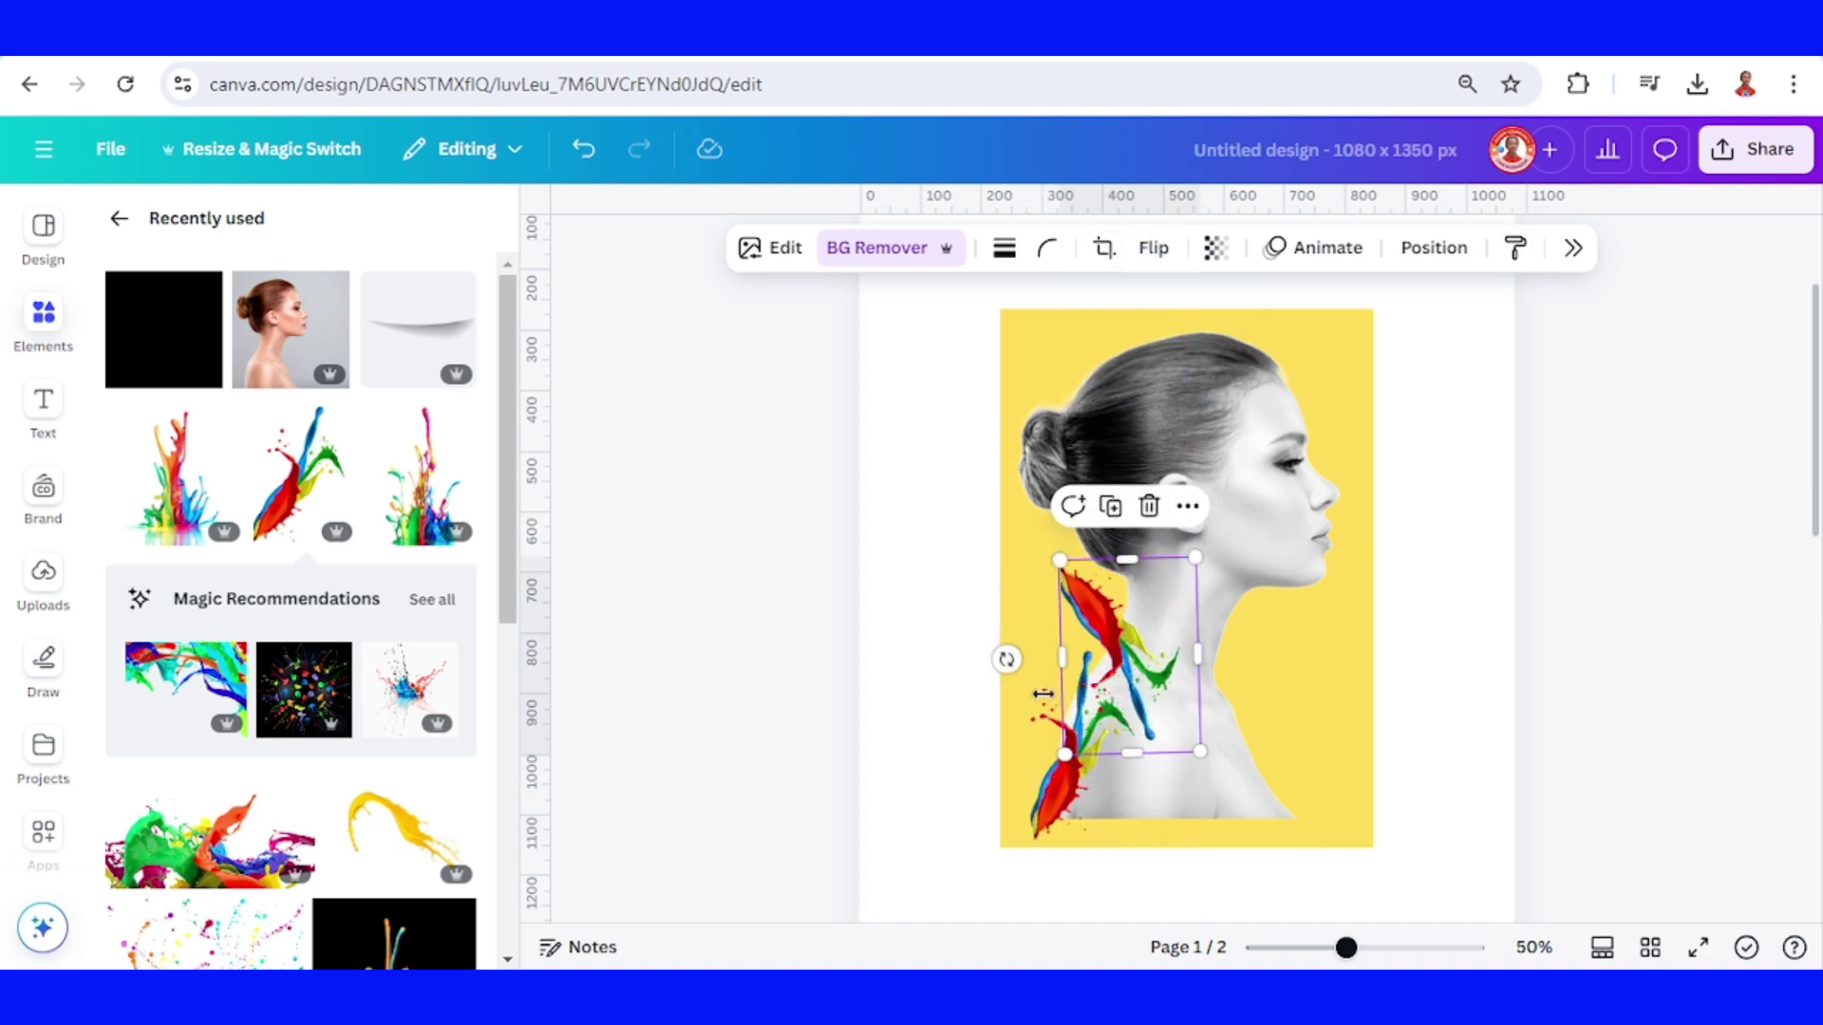
drag(1006, 659, 1089, 590)
drag(1063, 703, 1052, 707)
click(296, 790)
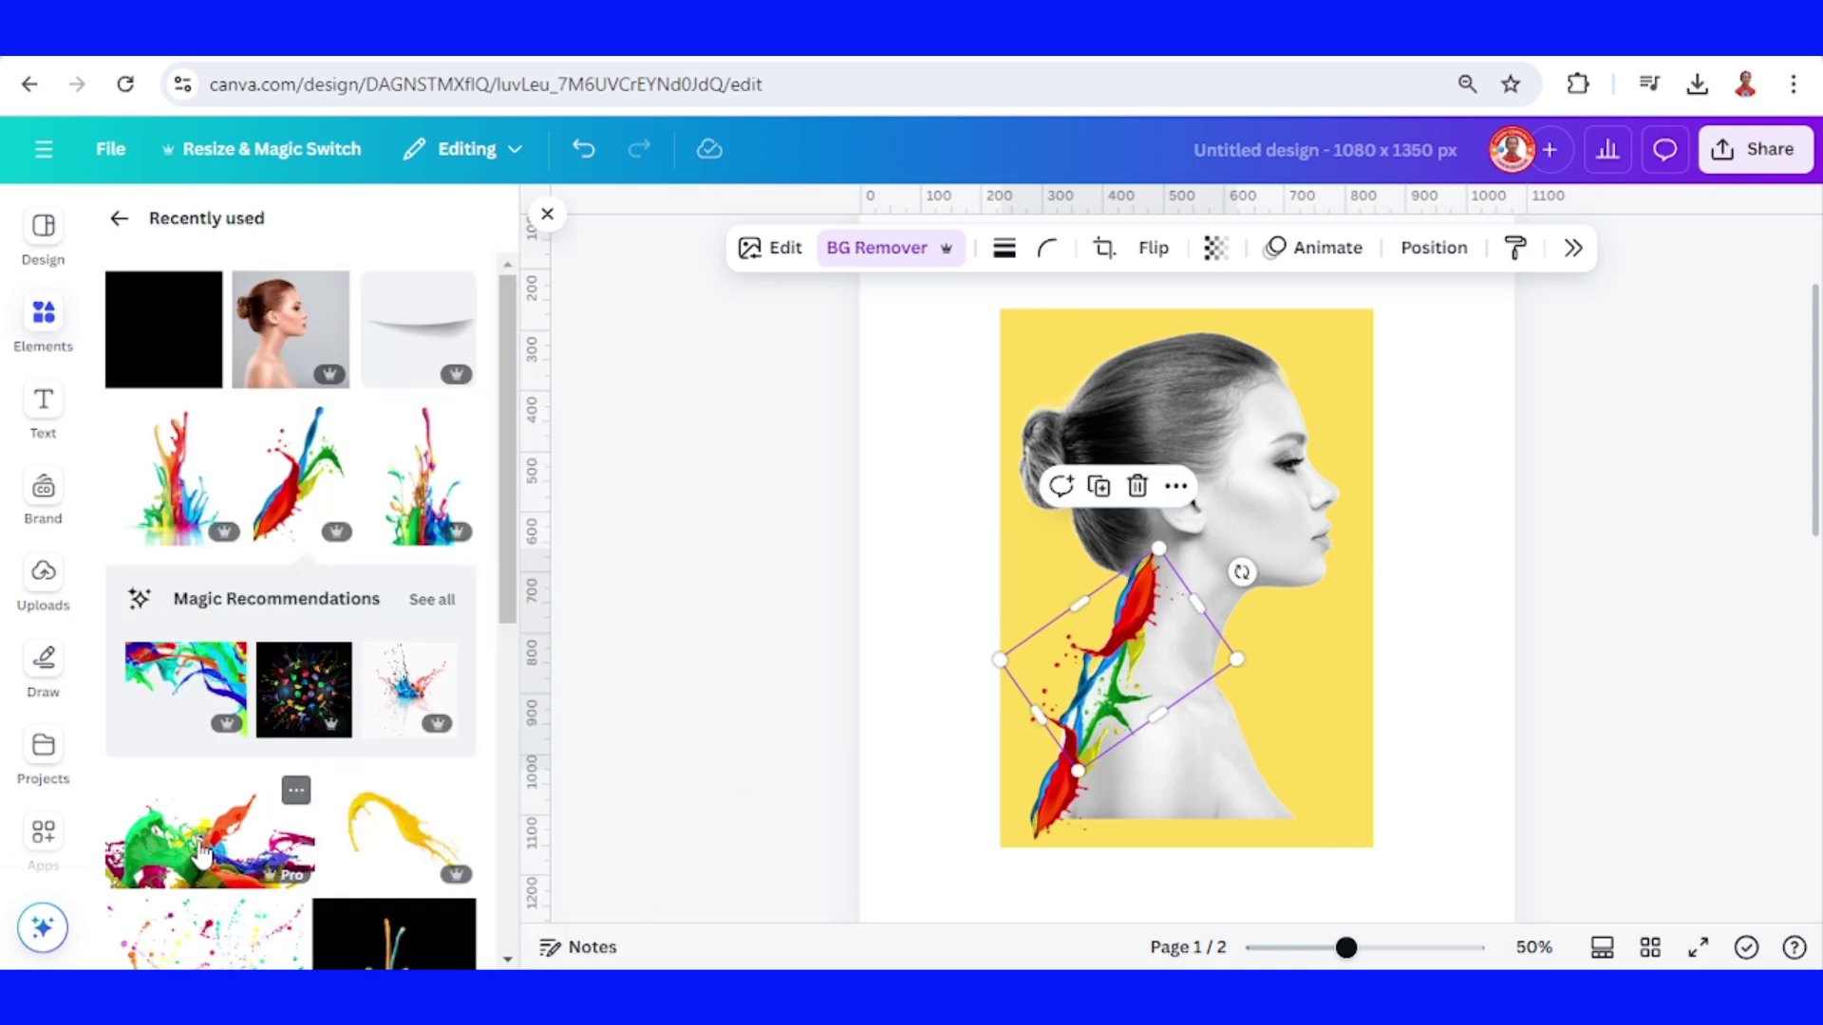
click(204, 854)
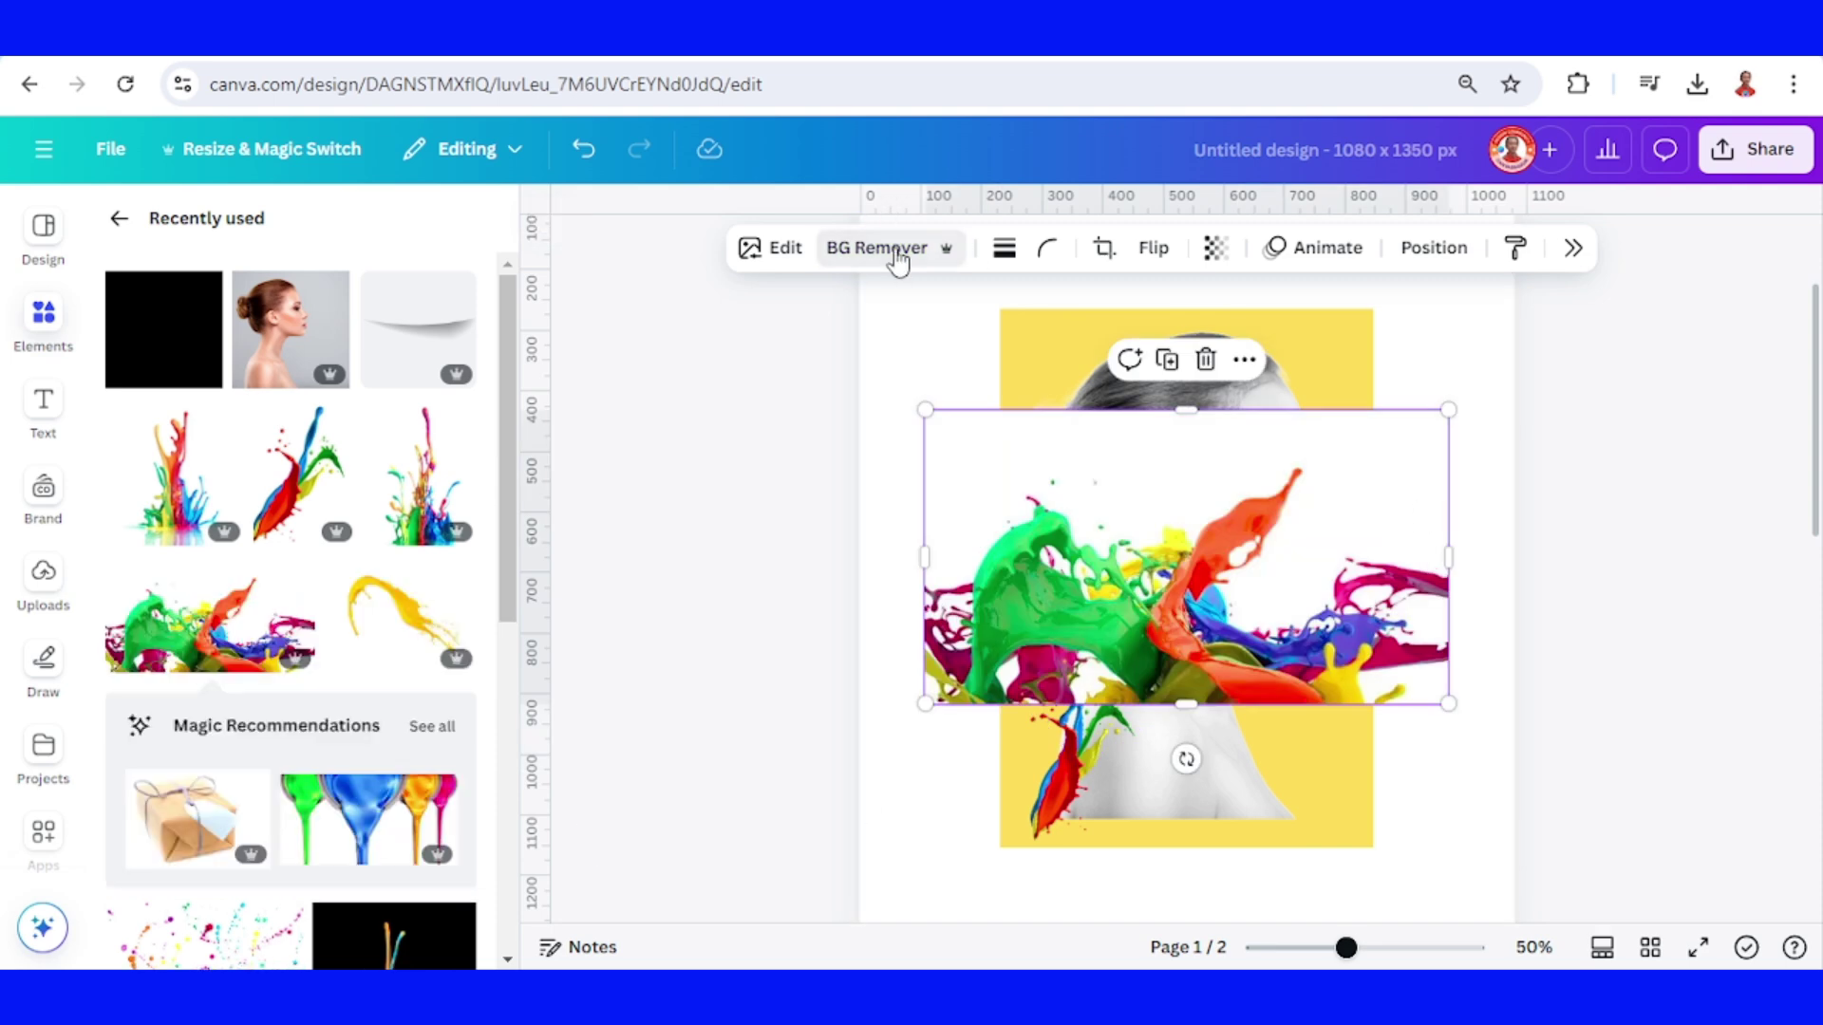
Step: Remove the wide splash's white background and shrink it onto the shoulder
click(897, 249)
drag(1196, 582, 1313, 720)
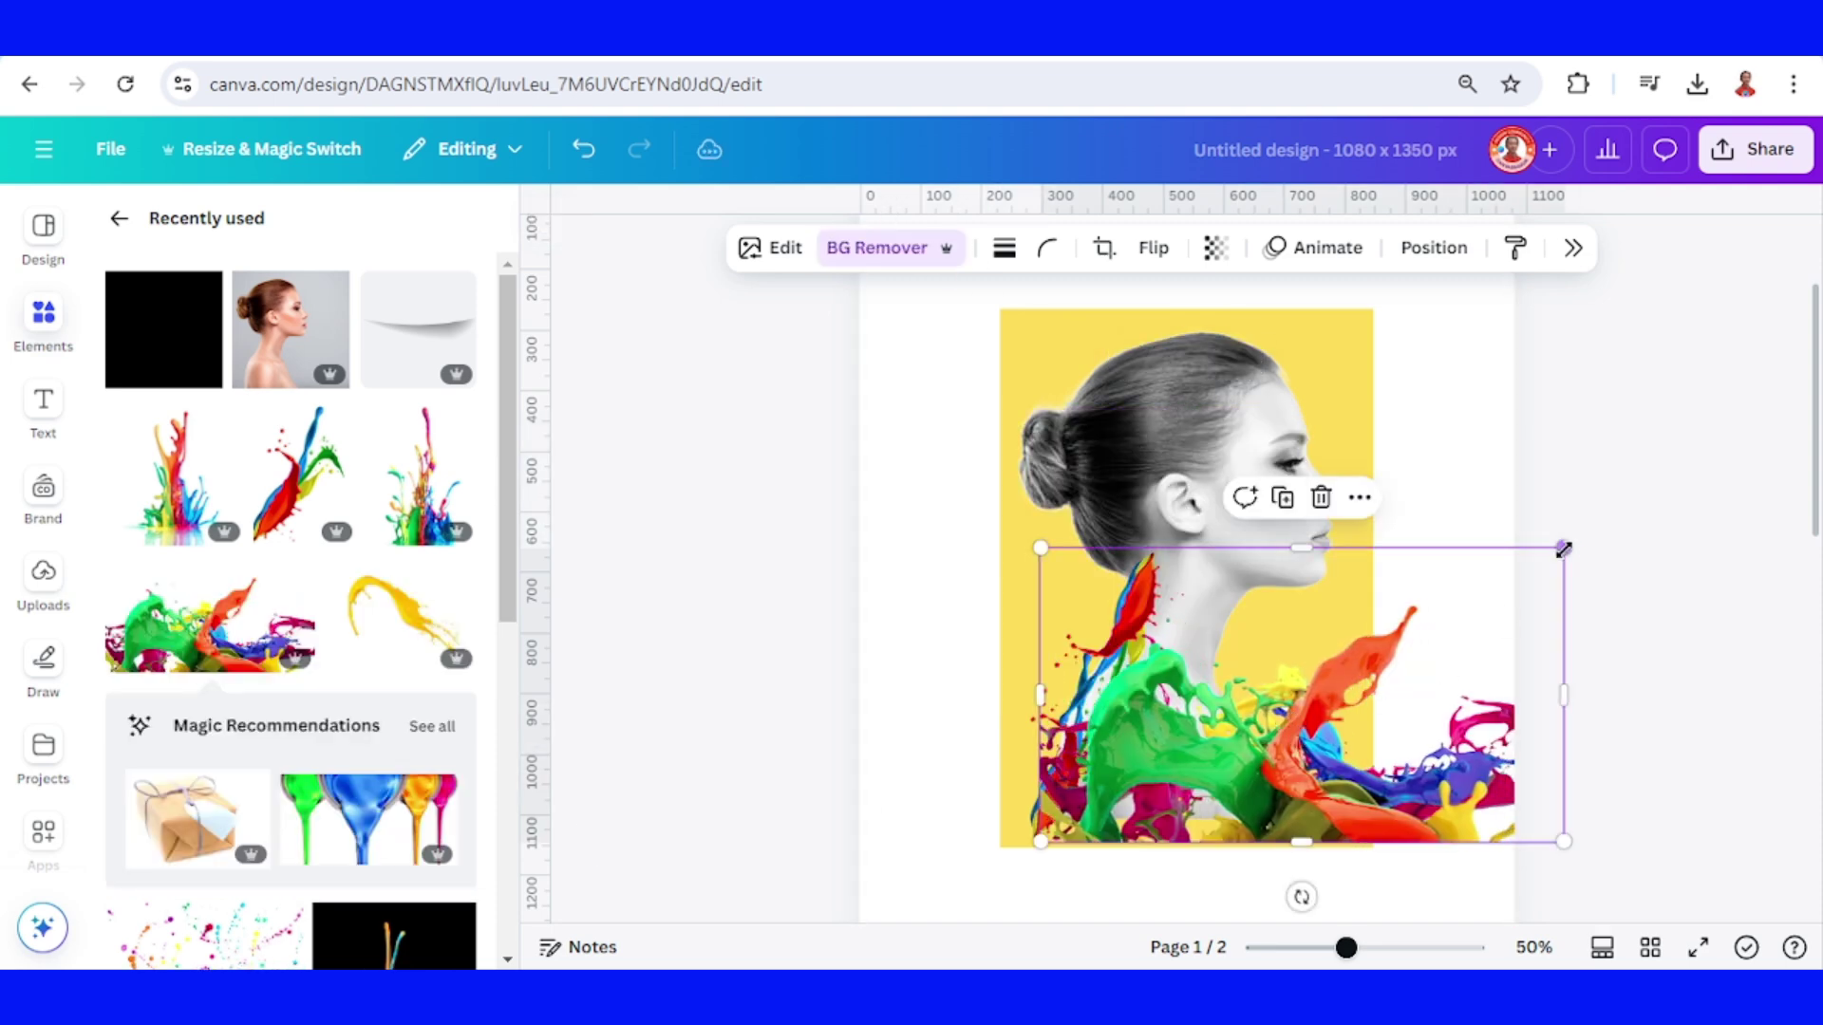
mouse_move(1563, 548)
mouse_down()
mouse_move(1233, 728)
mouse_move(1192, 786)
mouse_up()
scroll(1192, 786, up, 10)
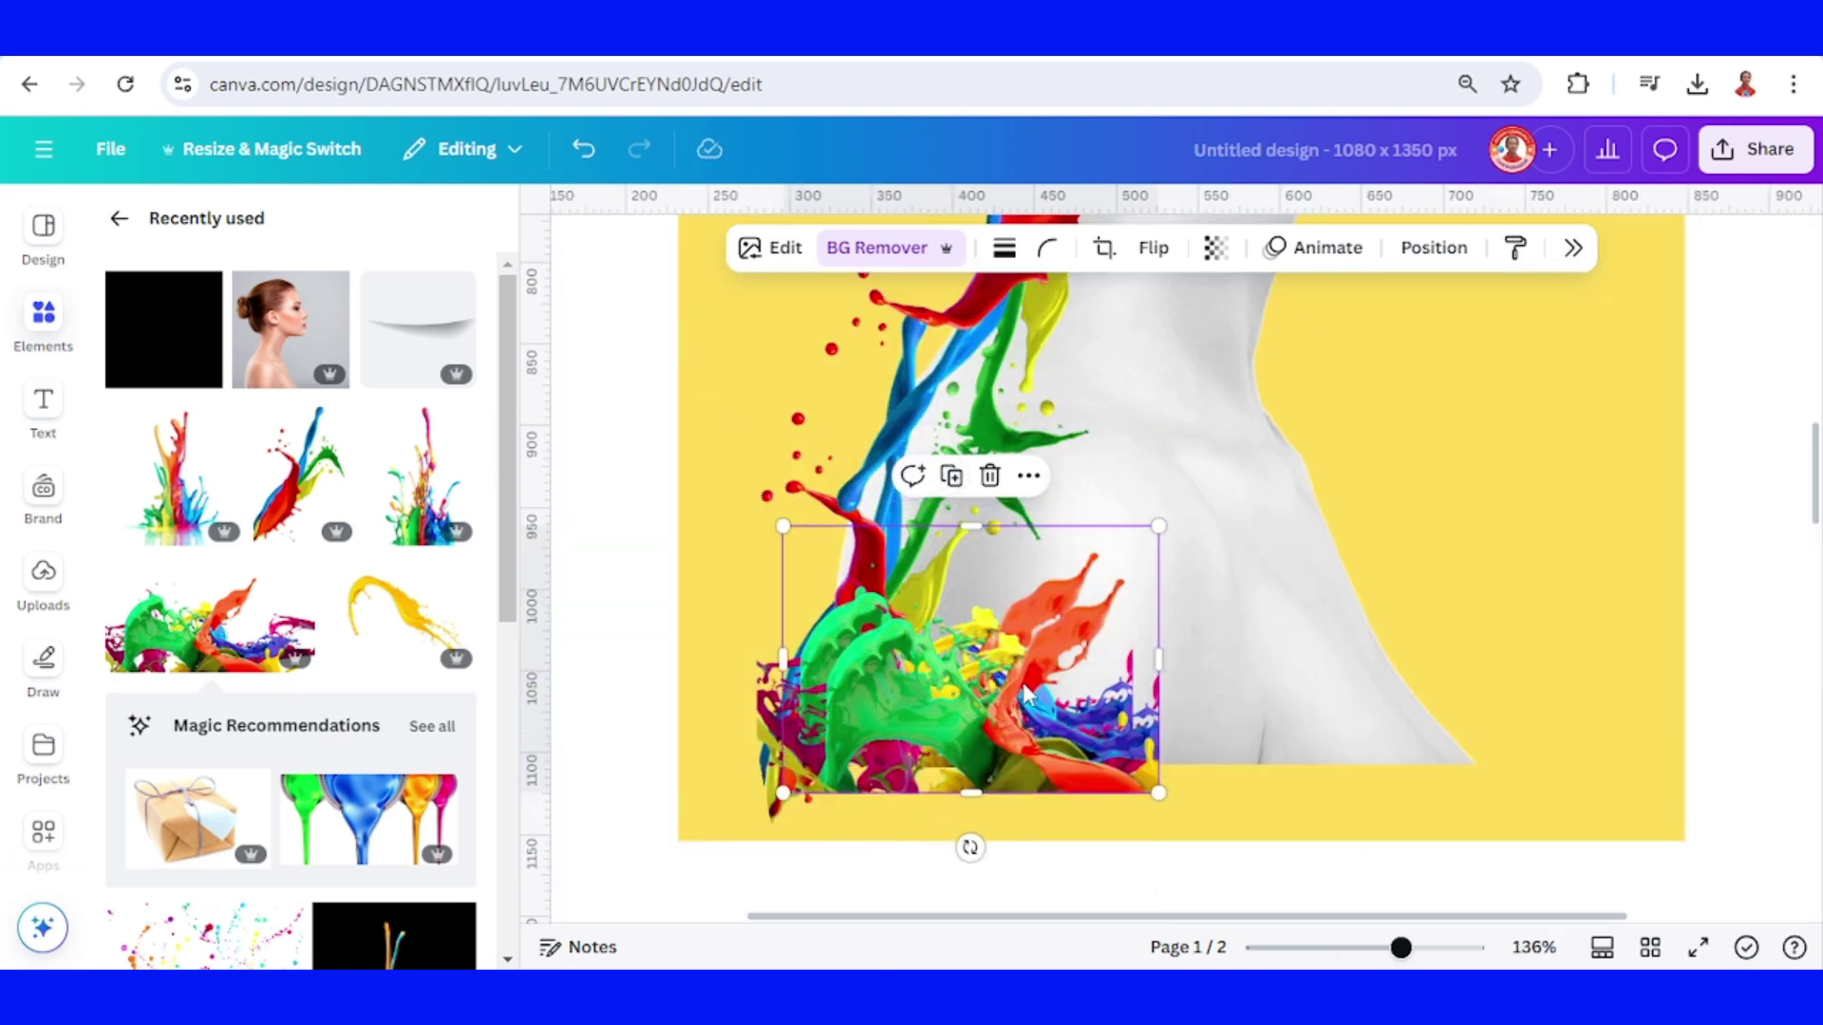
Step: Flip the wide splash horizontally, shift it into place, and move its layer down one
click(1153, 248)
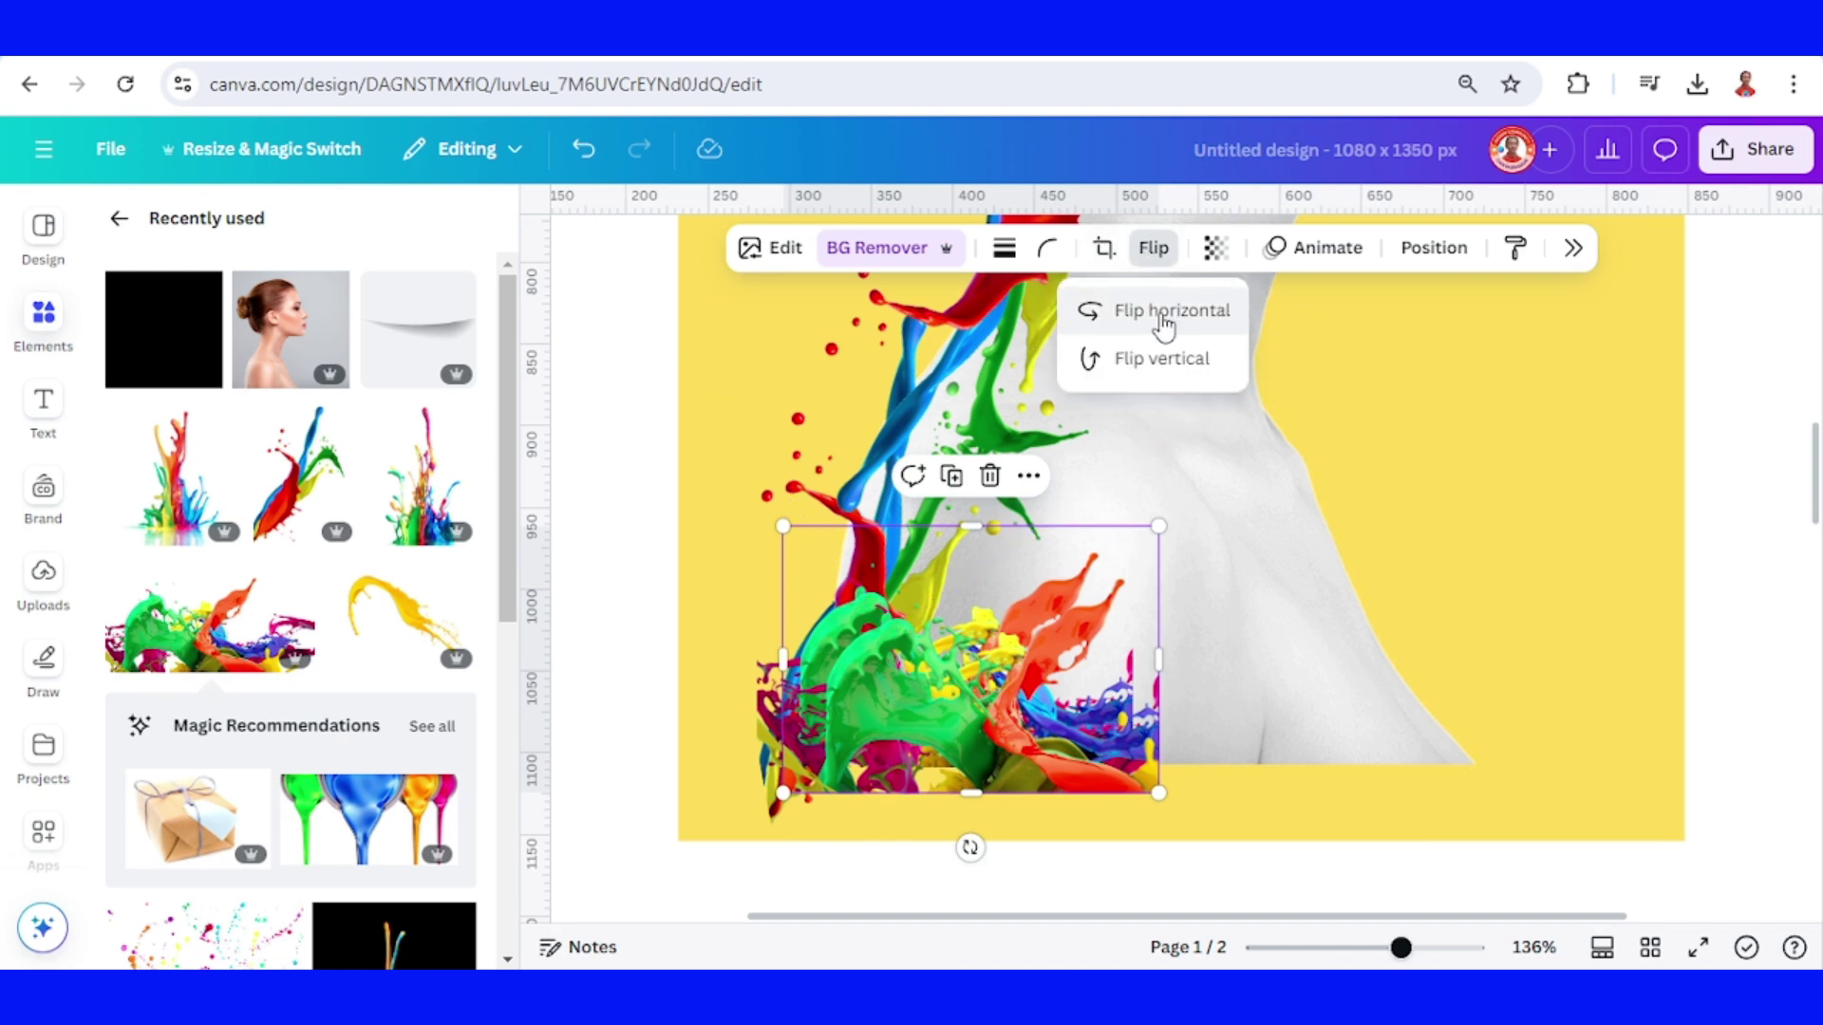
click(1170, 312)
drag(993, 728, 1052, 702)
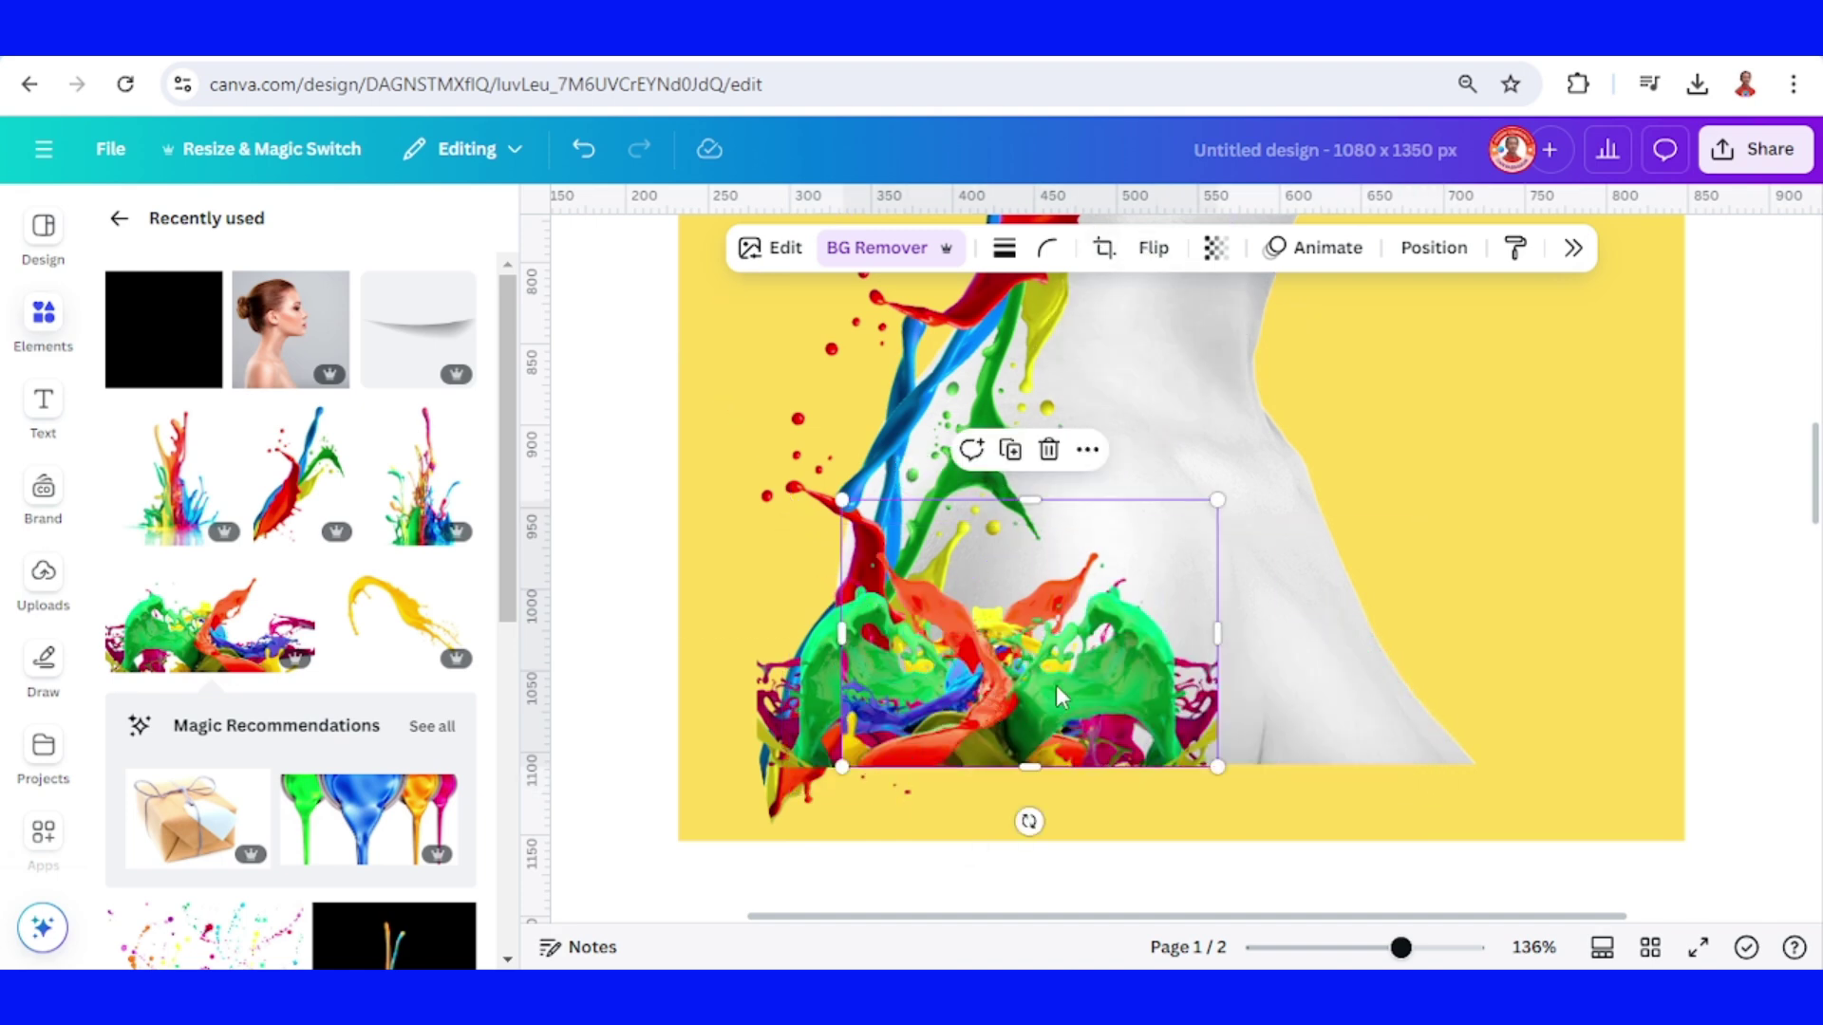
click(1434, 248)
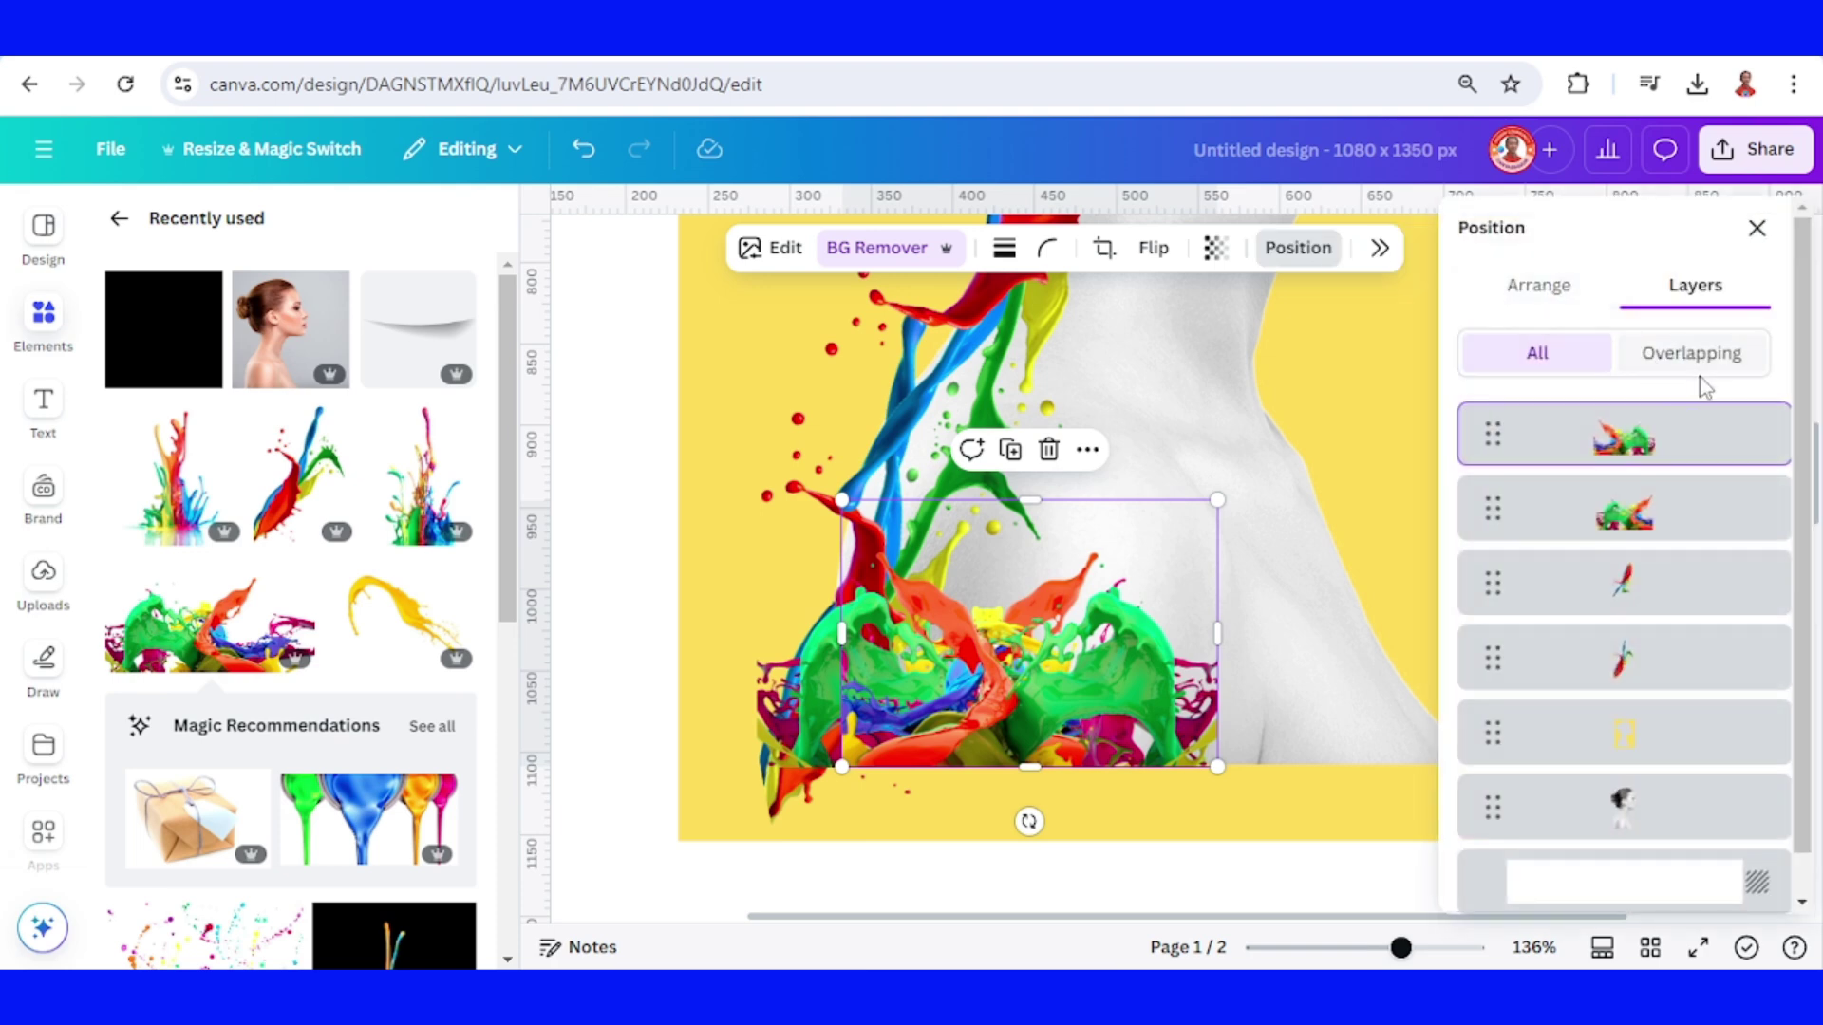
drag(1687, 447, 1686, 545)
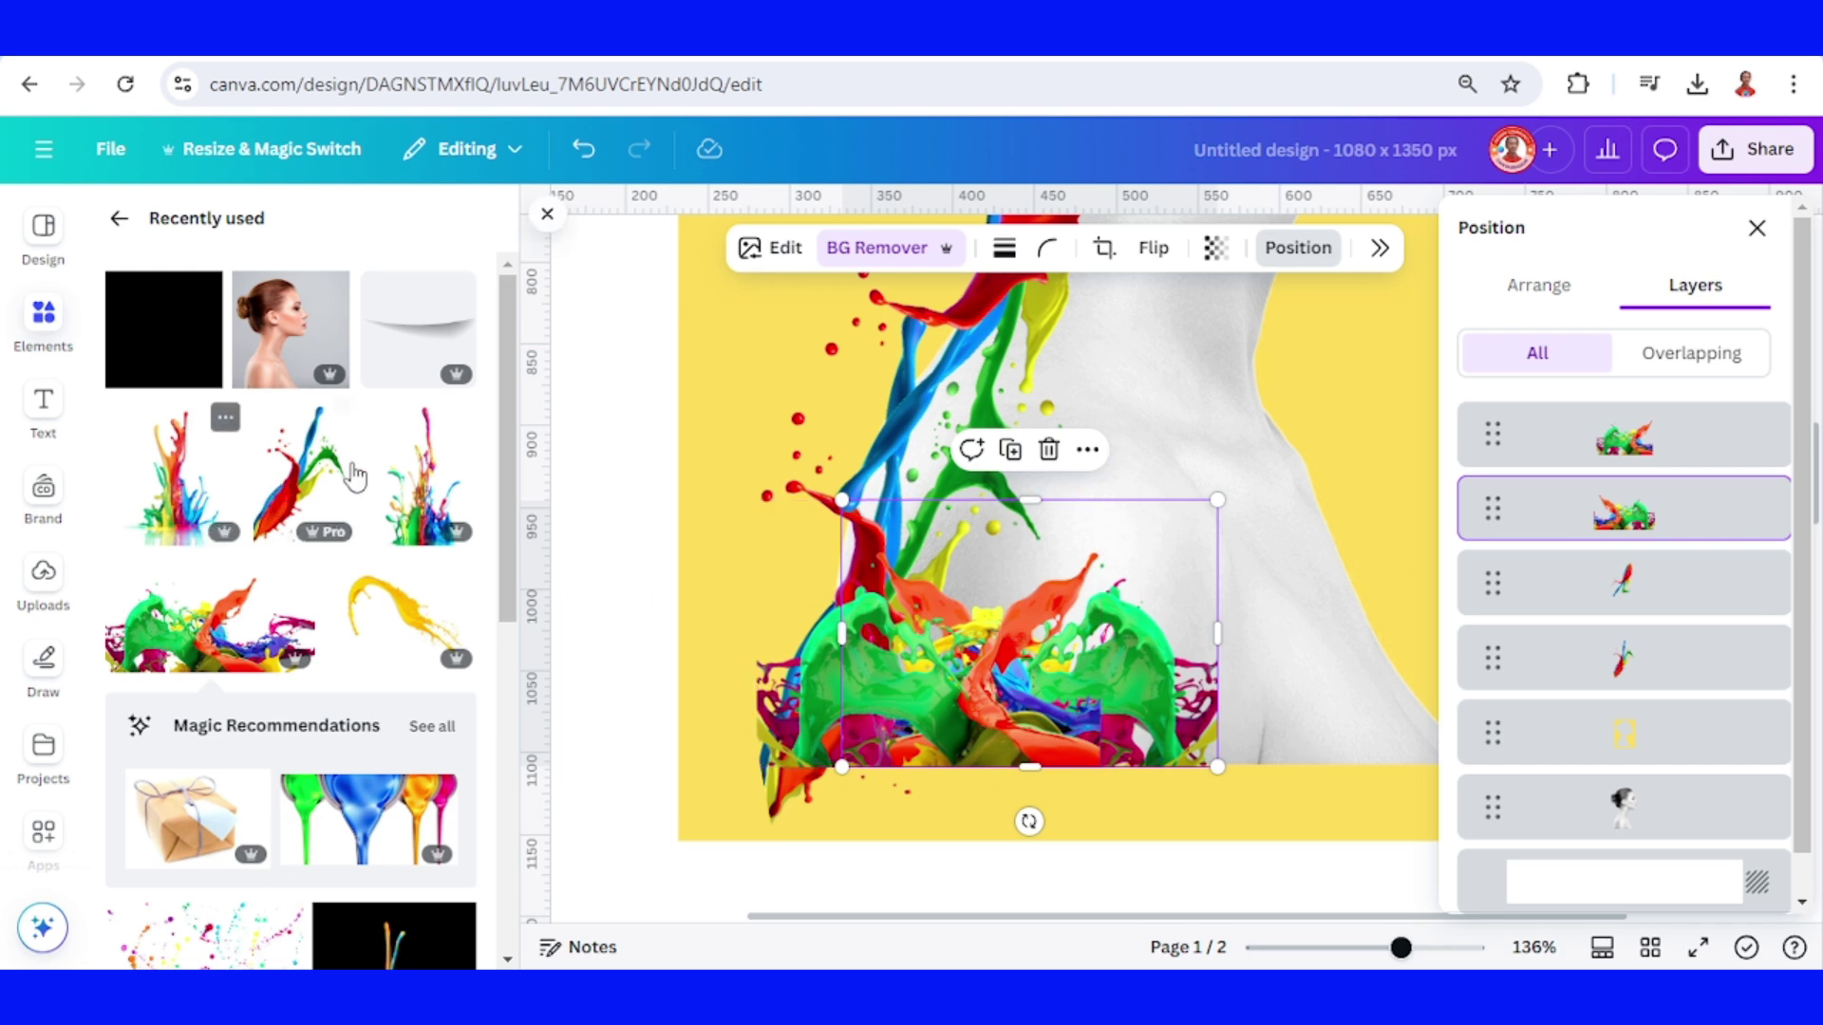
click(458, 419)
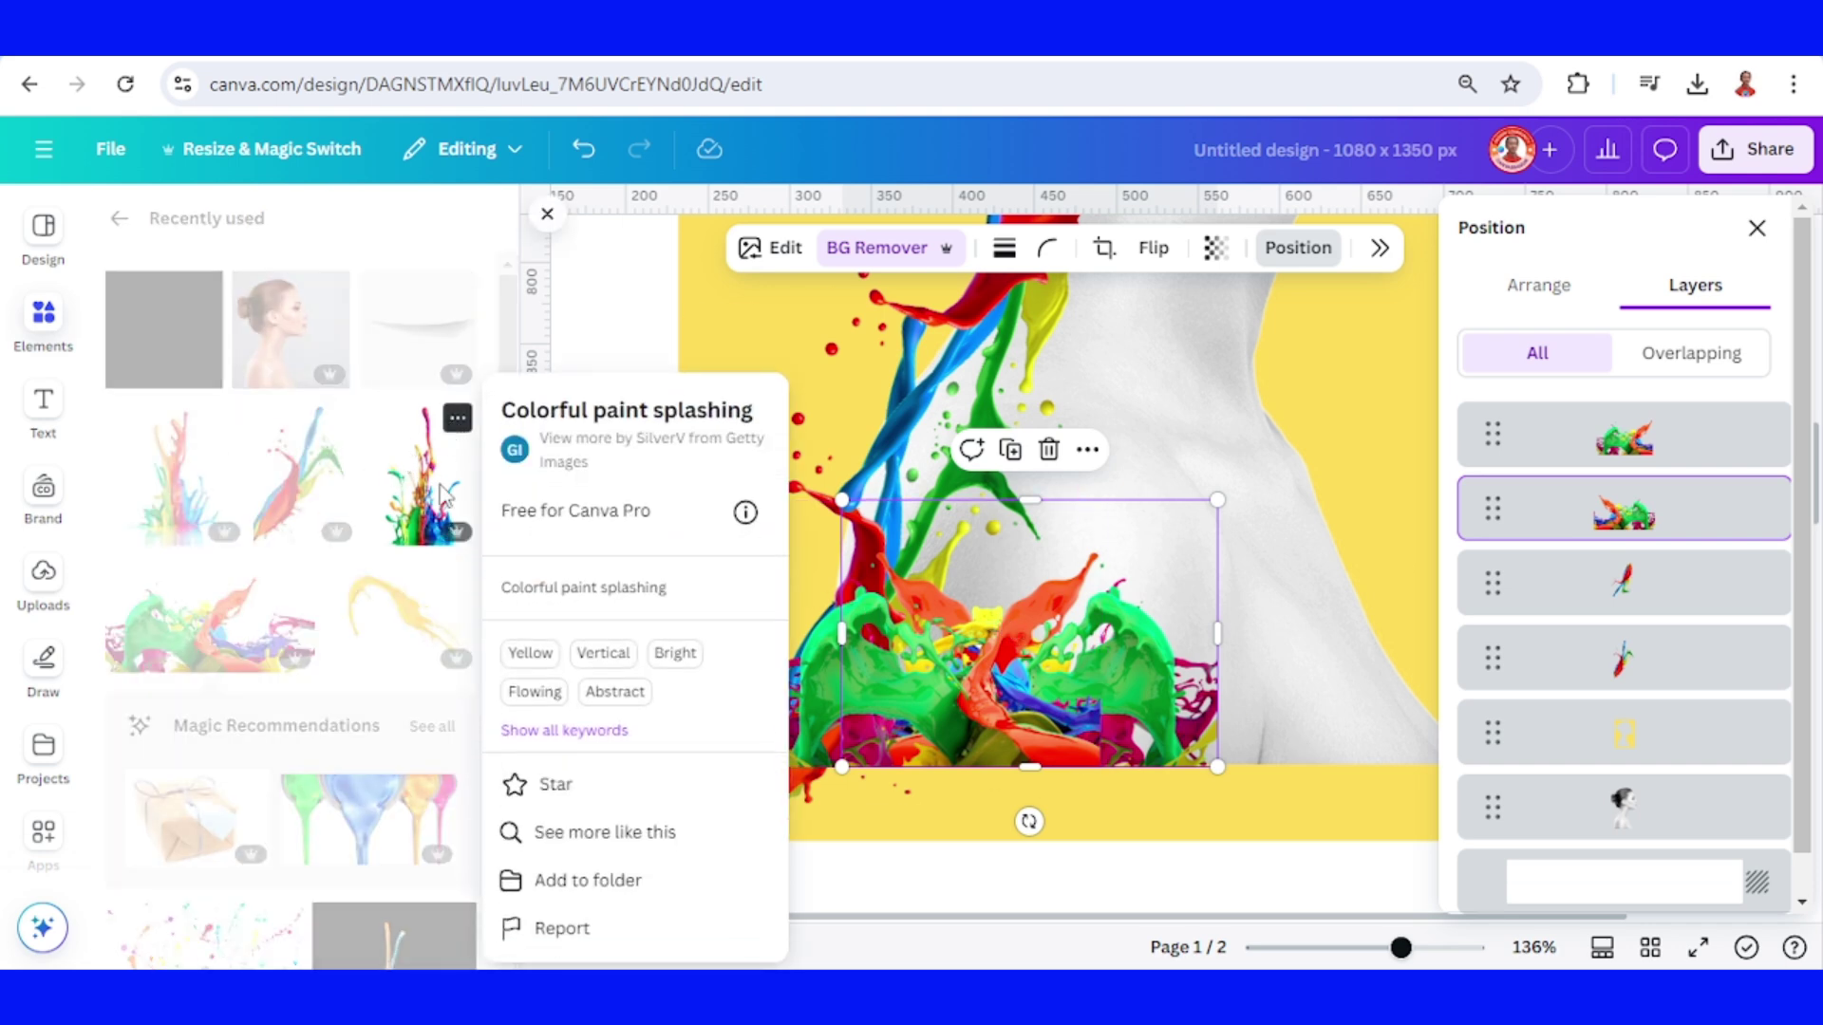
Step: Add the Colorful paint splashing graphic, shrink, rotate and flip it horizontally at the neck's lower right
click(404, 517)
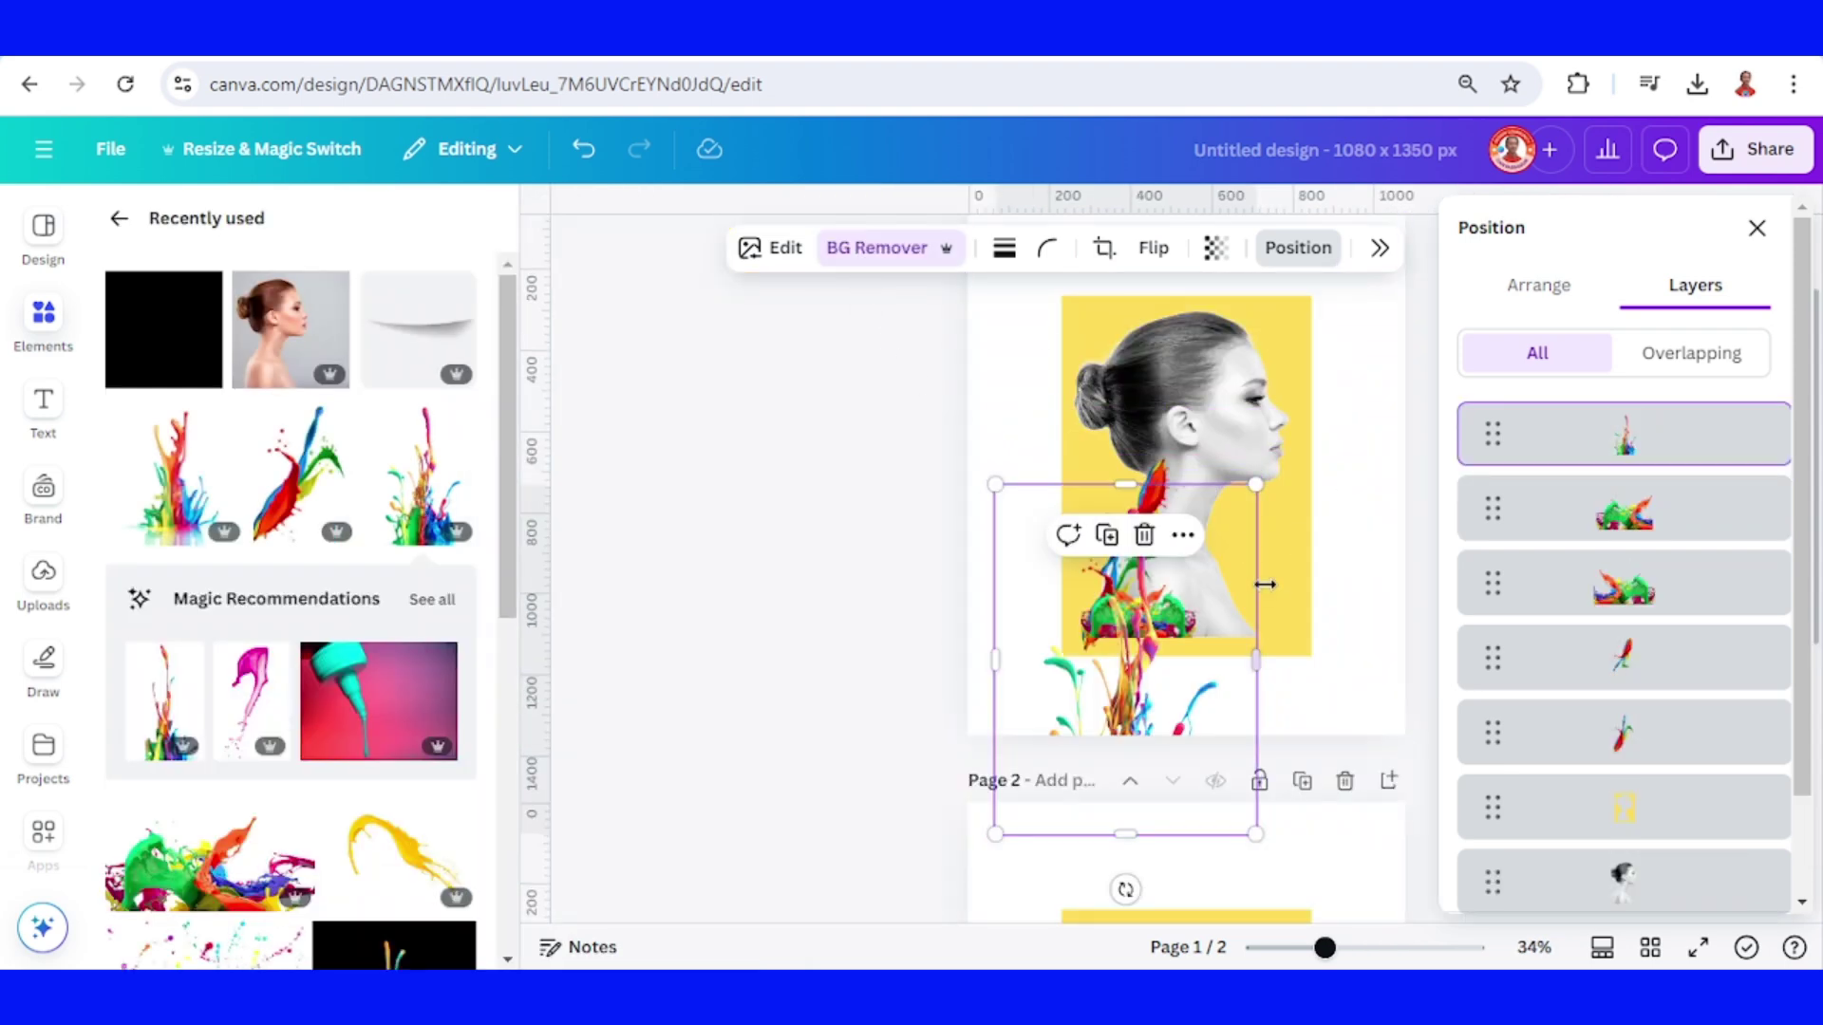
drag(1236, 557, 1177, 657)
drag(1147, 726, 1231, 606)
click(1381, 949)
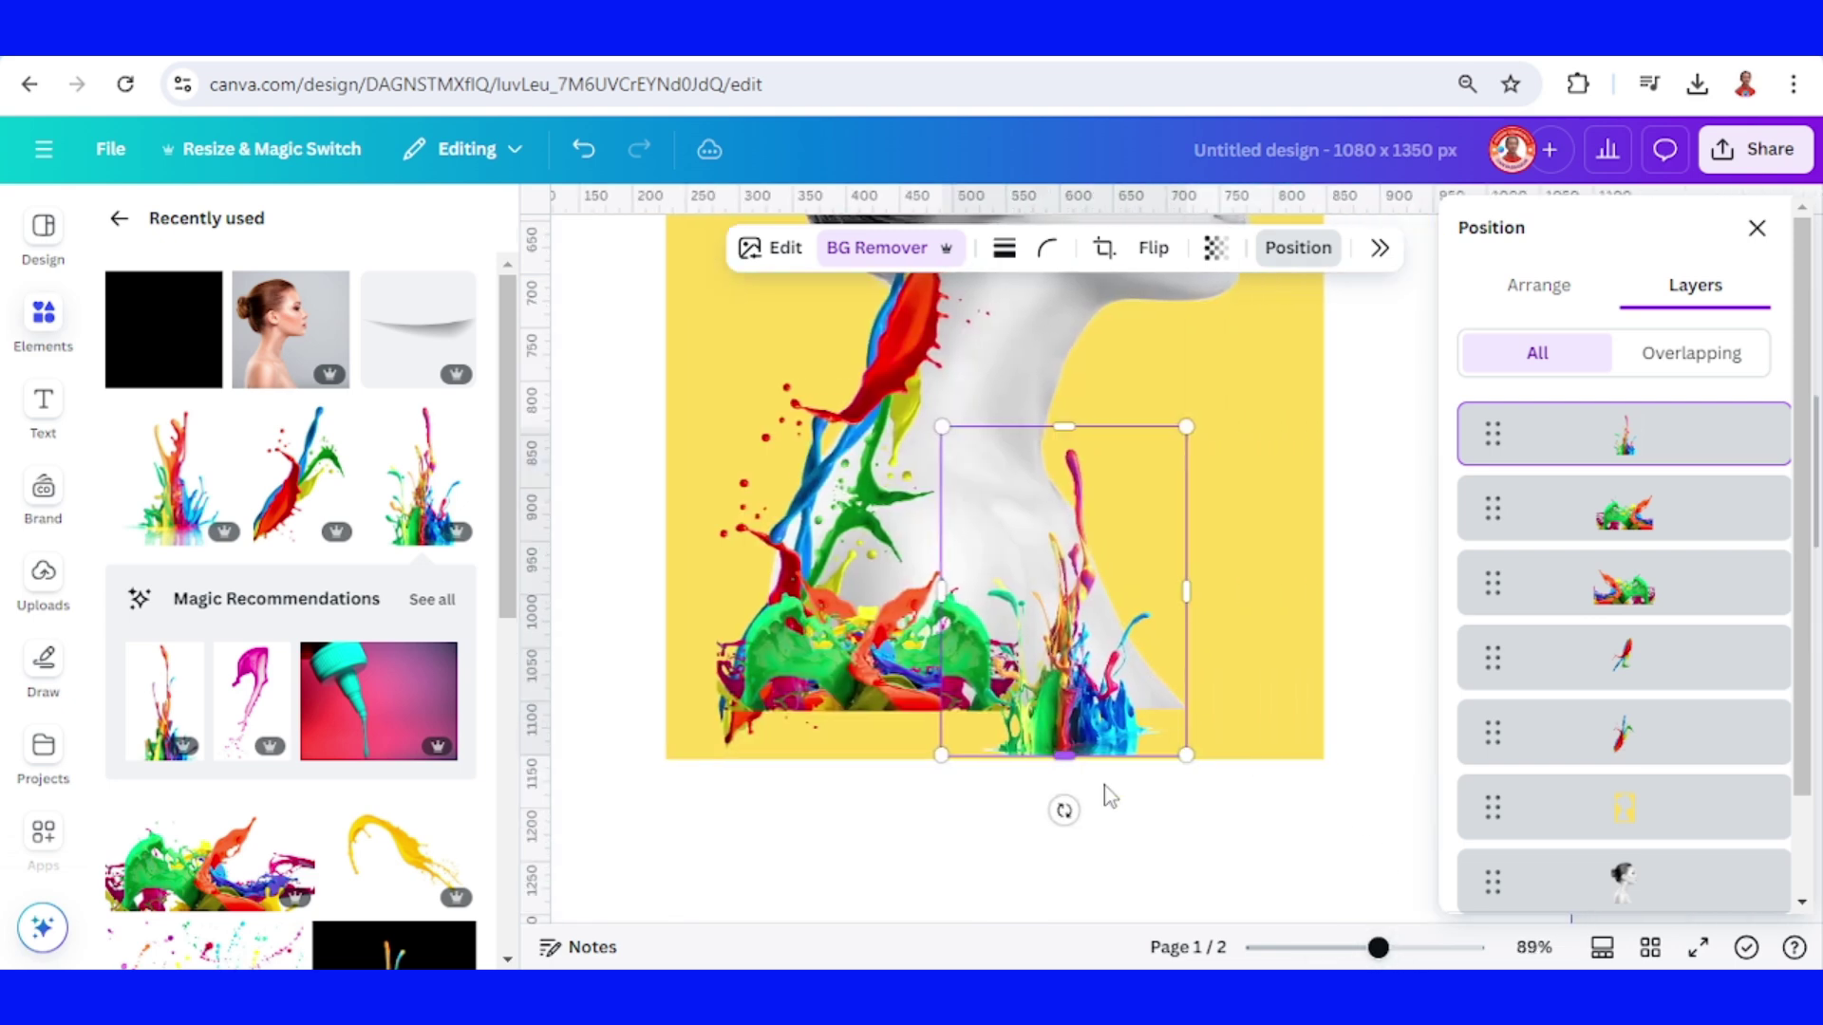
drag(1068, 810, 1164, 786)
drag(1118, 701, 1106, 661)
click(1155, 249)
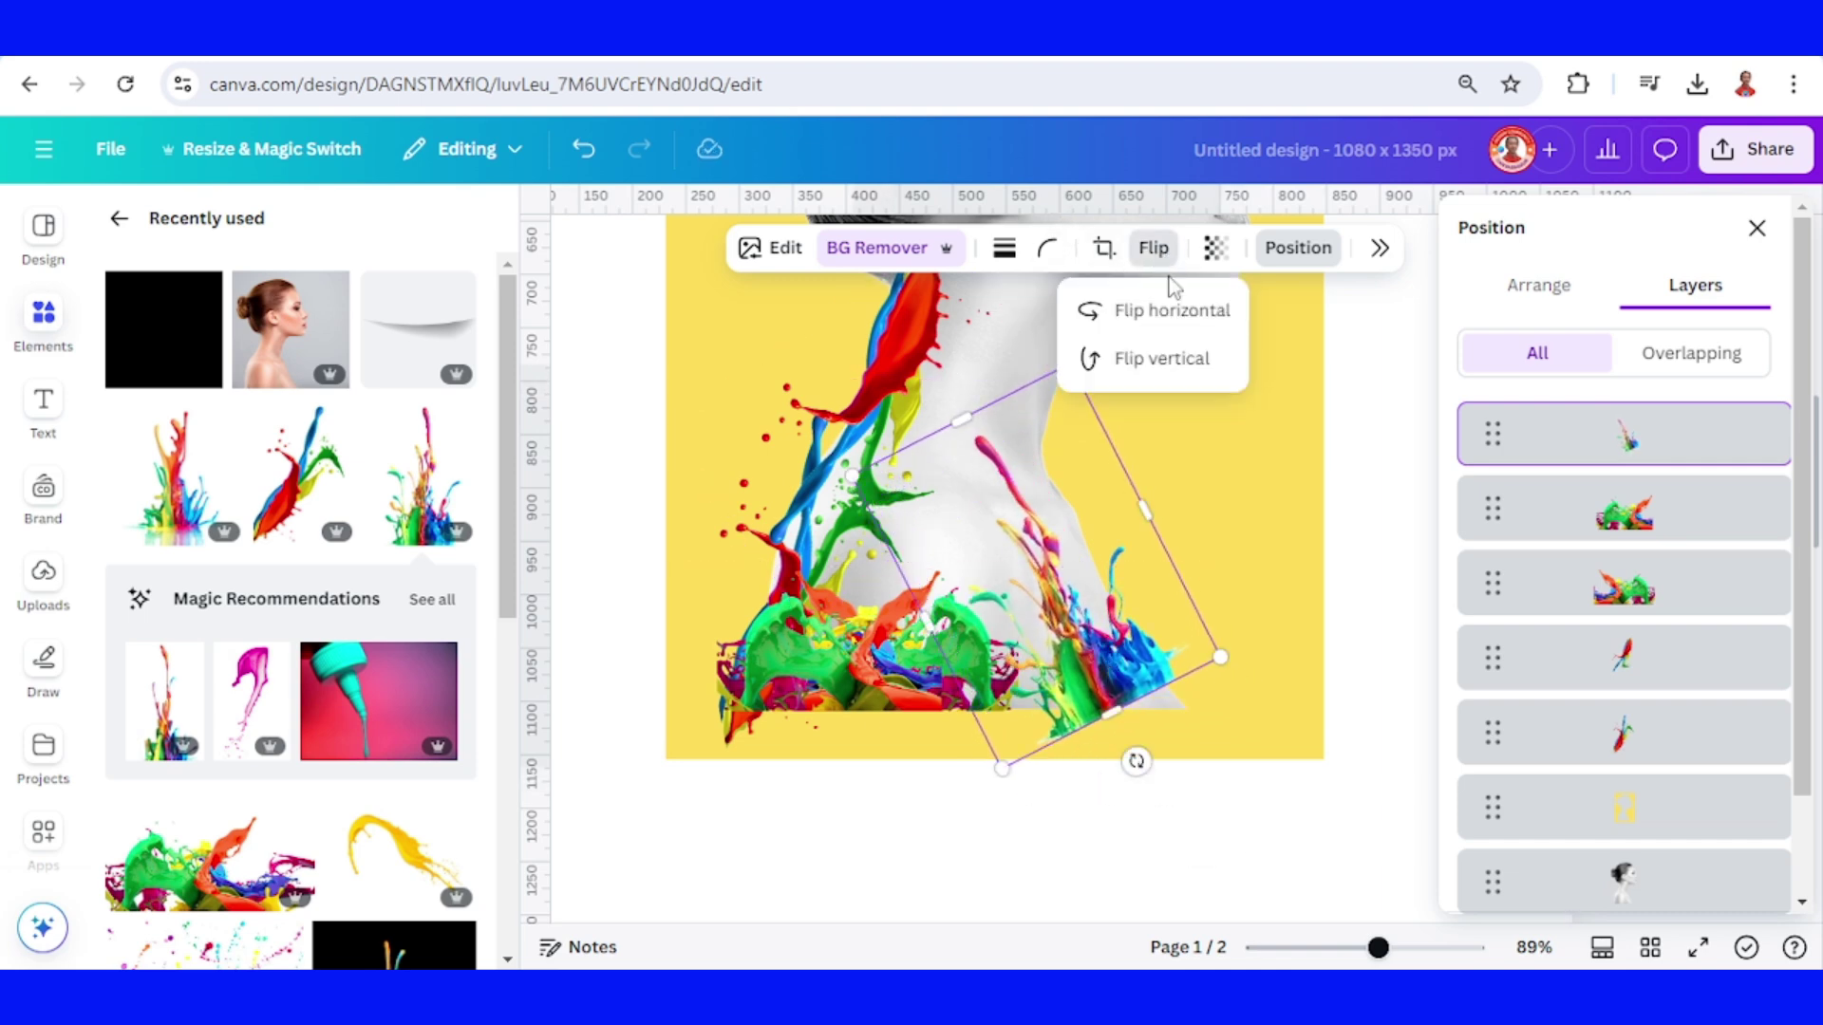
click(1159, 315)
drag(1110, 668, 1140, 682)
drag(1148, 683, 1138, 677)
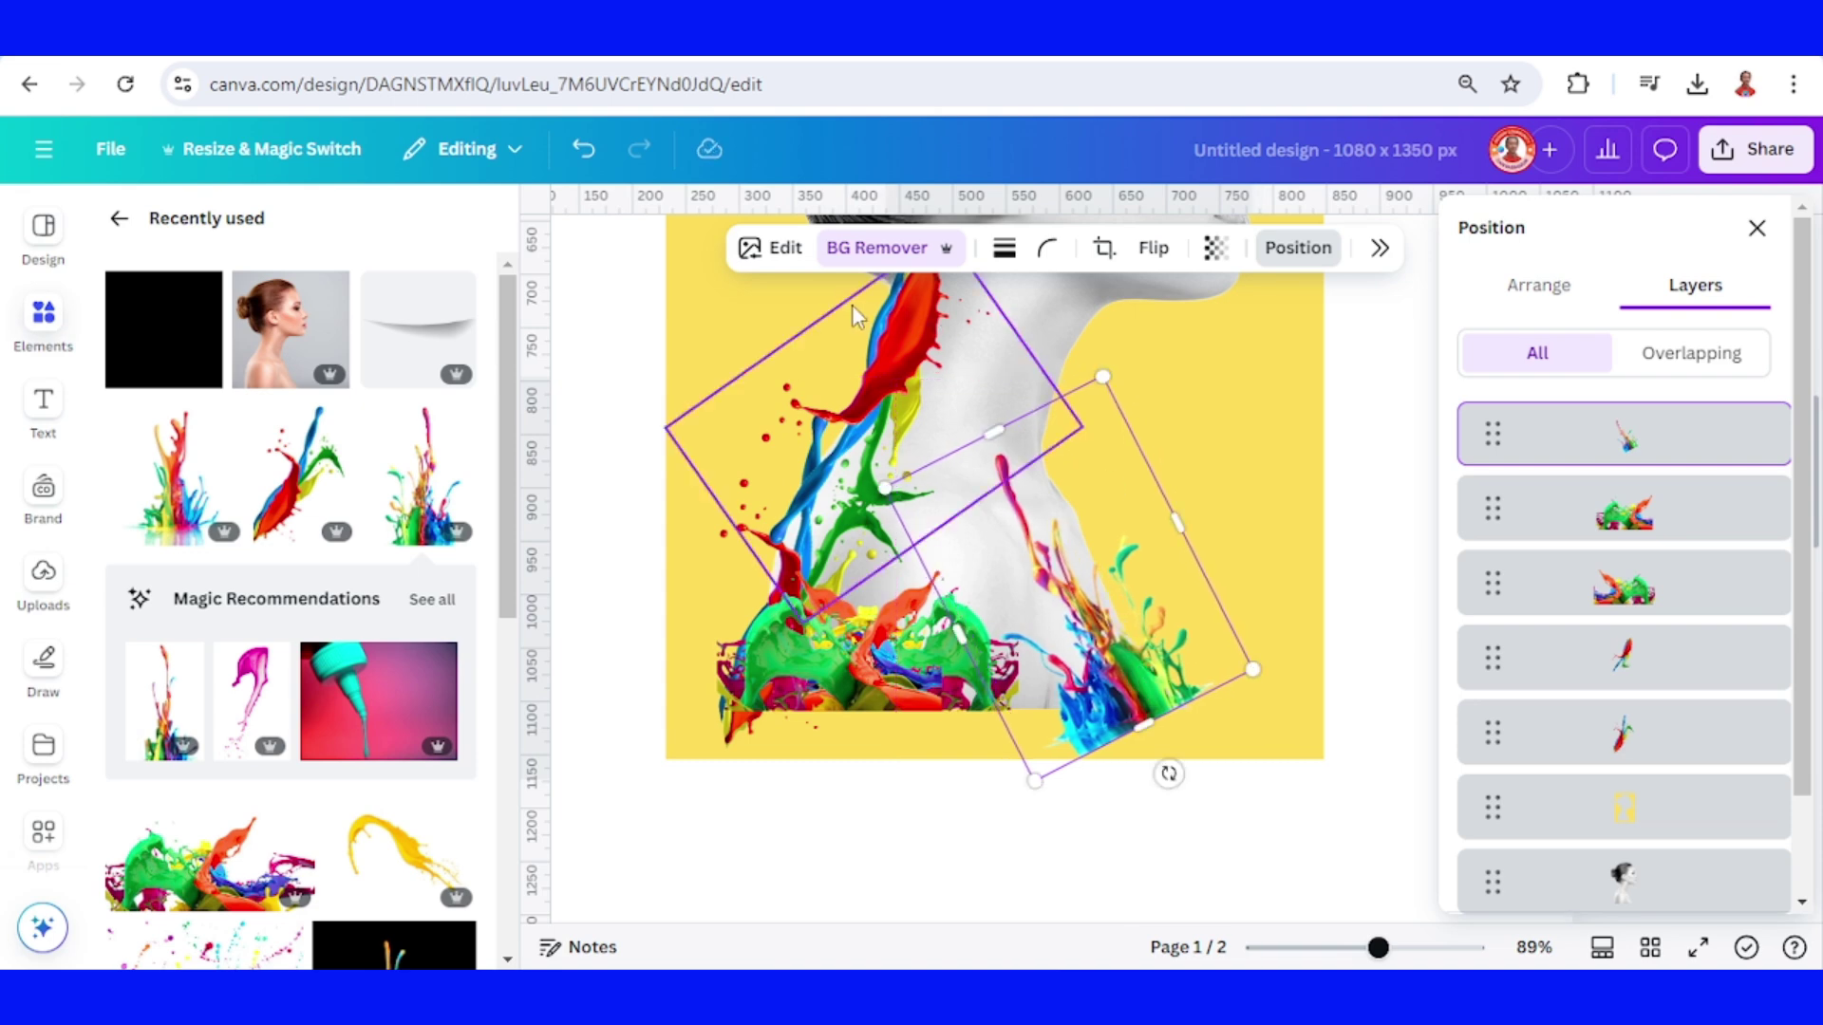
Step: Duplicate the tilted splash, turn the copy upright, shrink it, and place it on the shoulder
click(1083, 478)
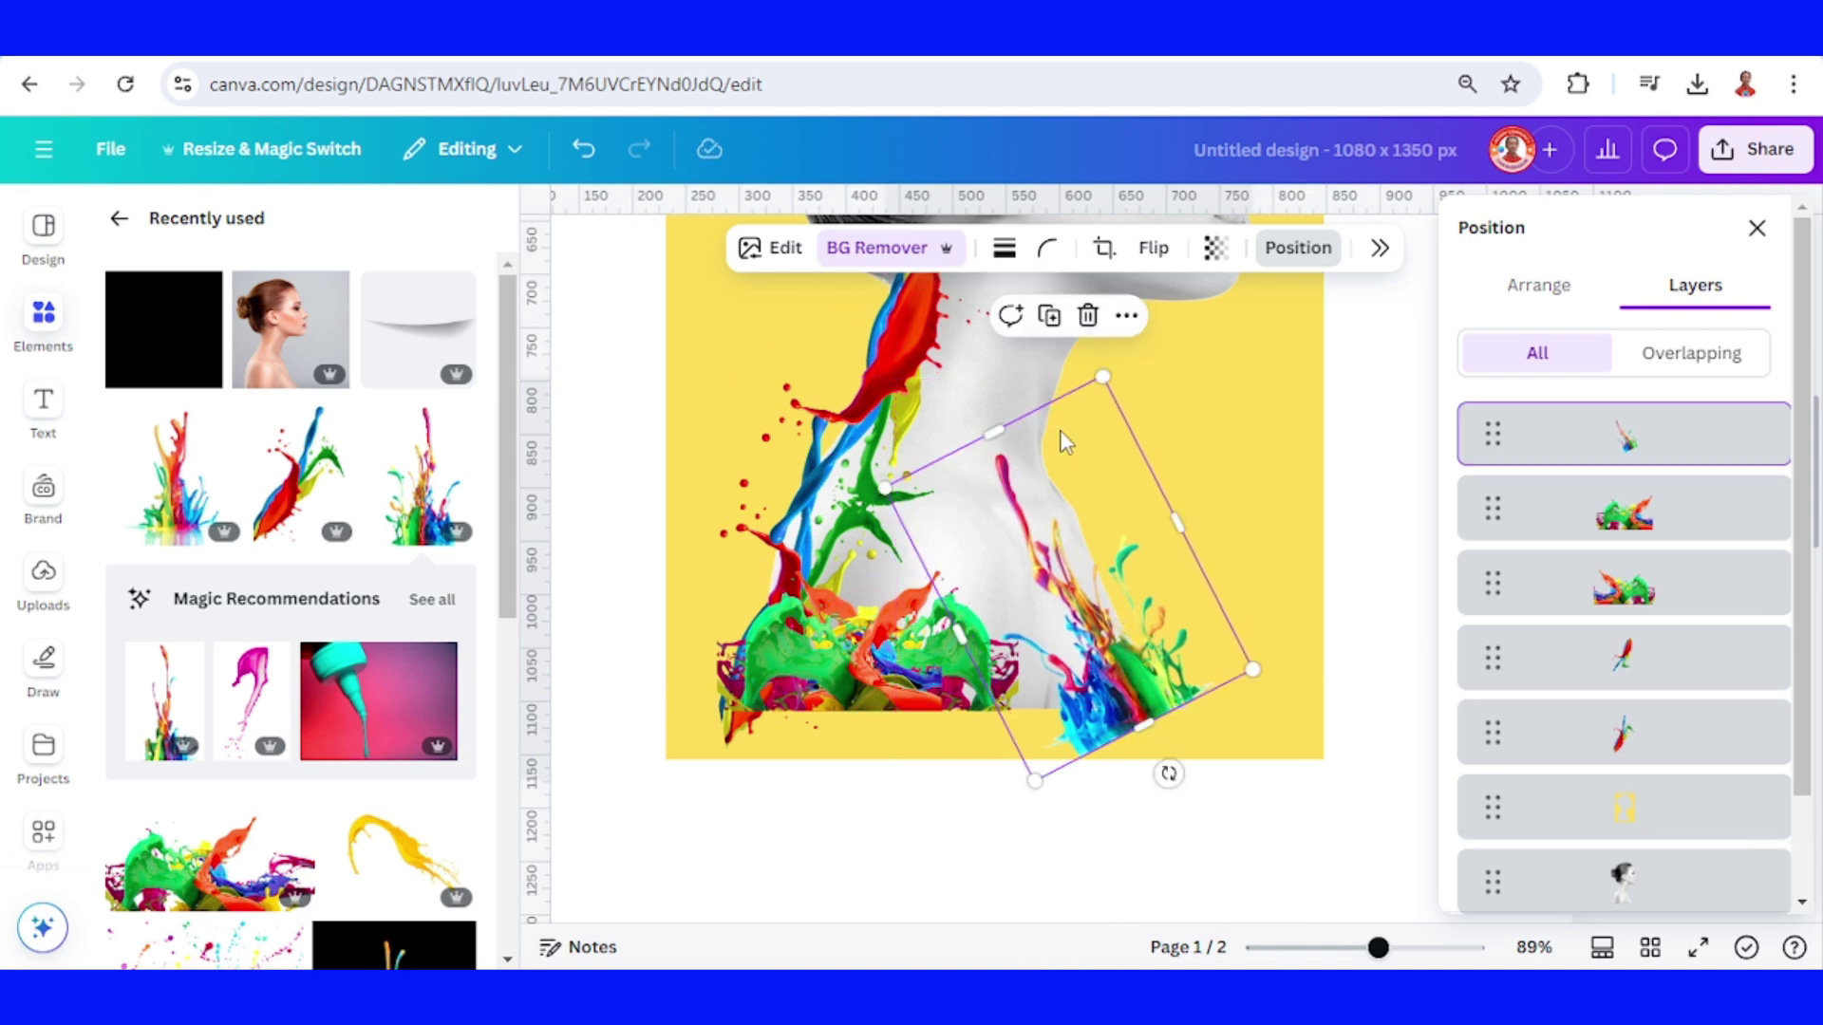
click(1050, 316)
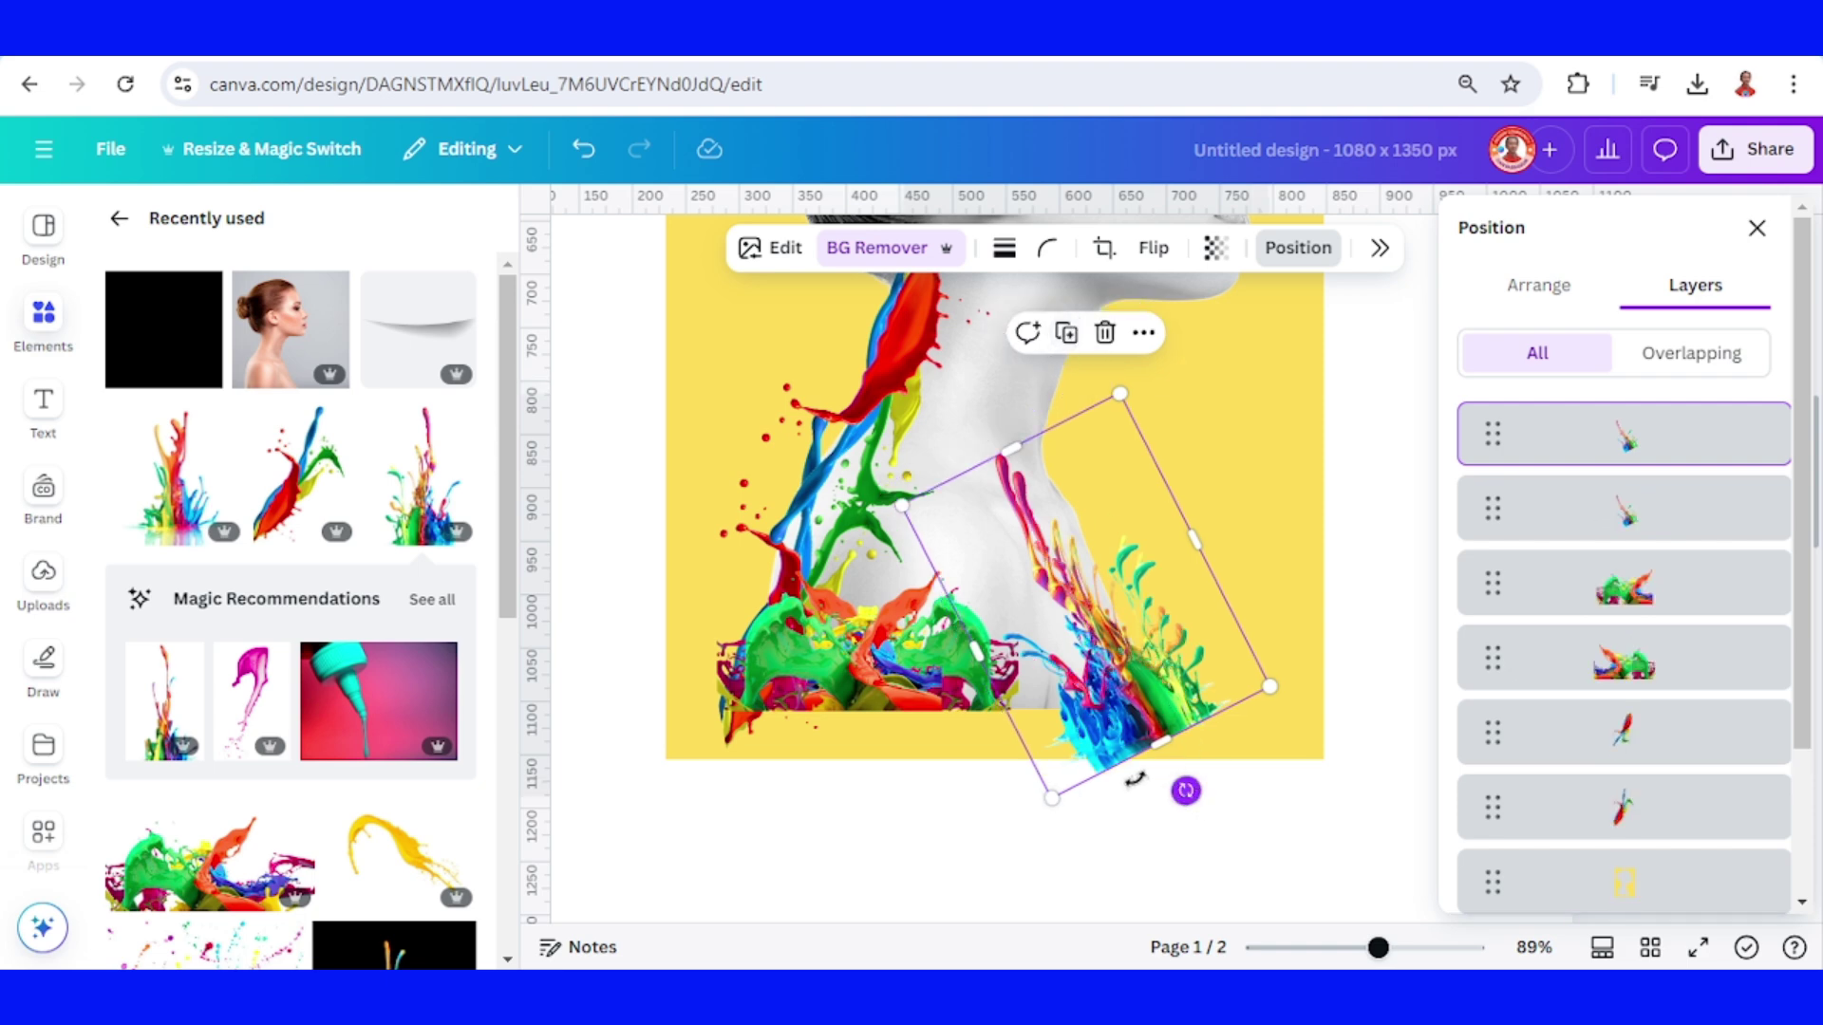
drag(1144, 780, 1092, 817)
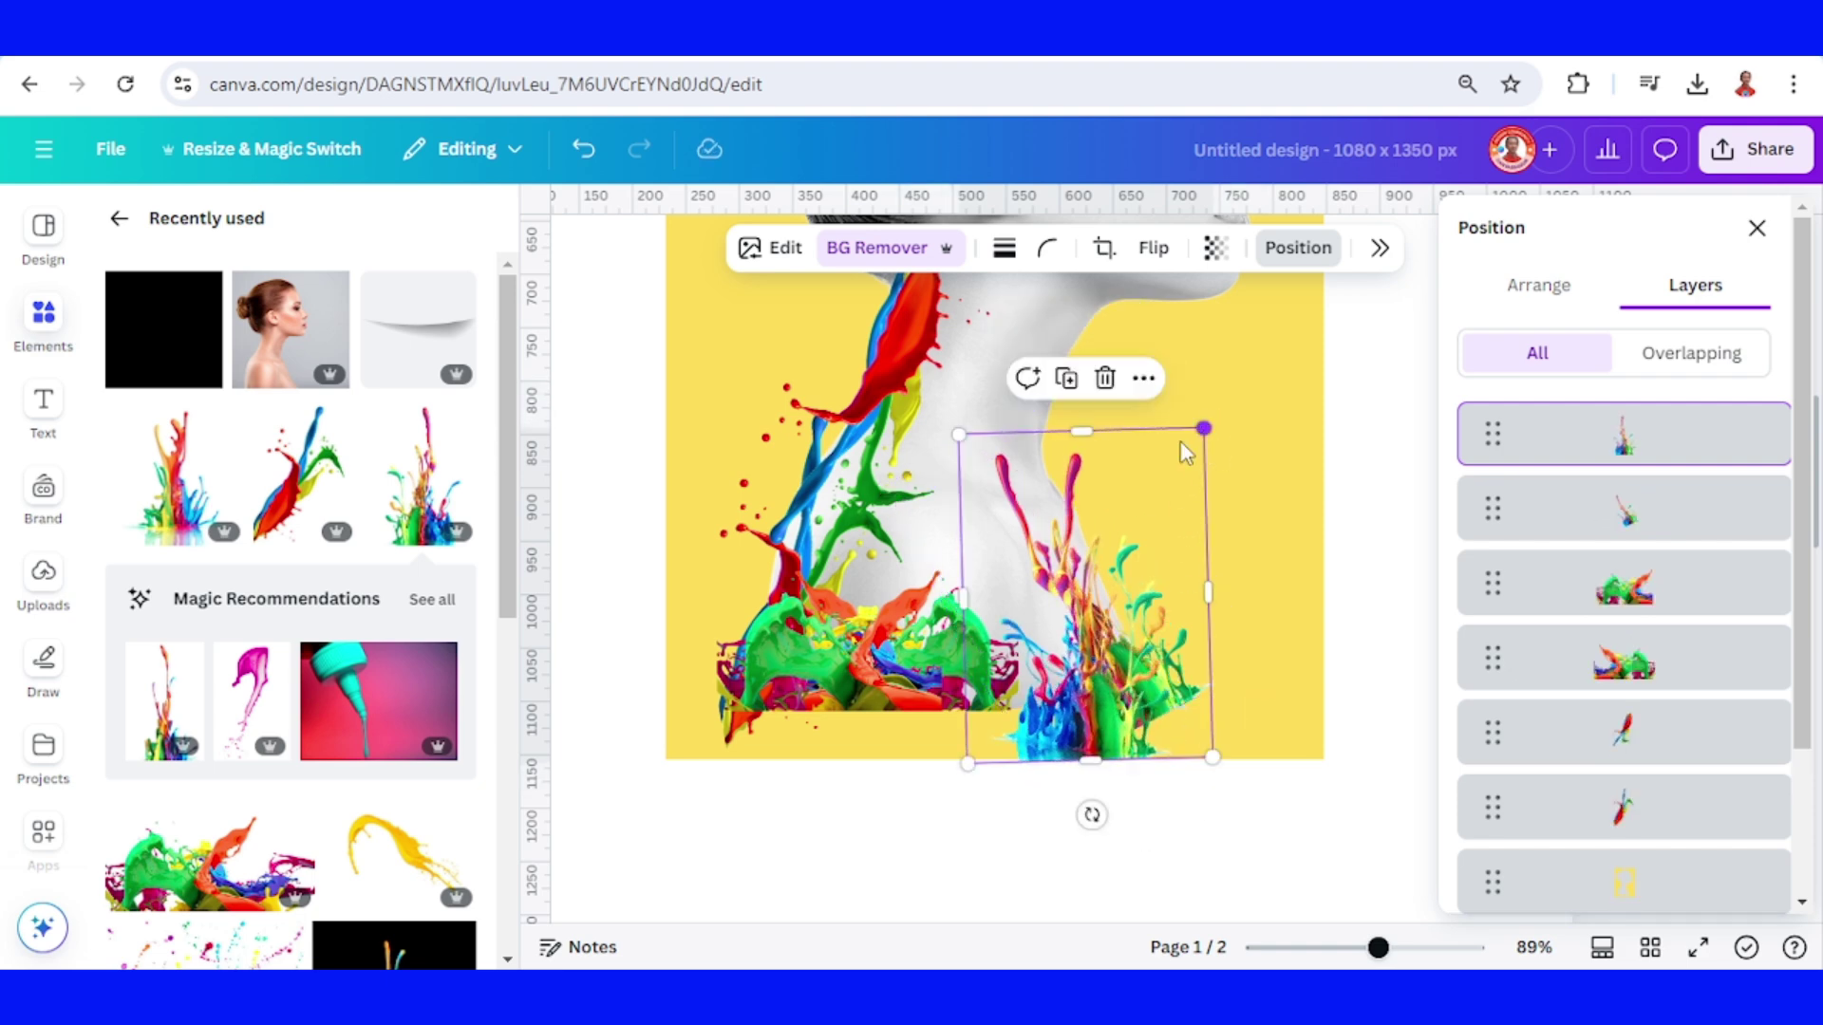
drag(1203, 423, 1118, 570)
drag(1063, 702, 1062, 669)
click(1153, 251)
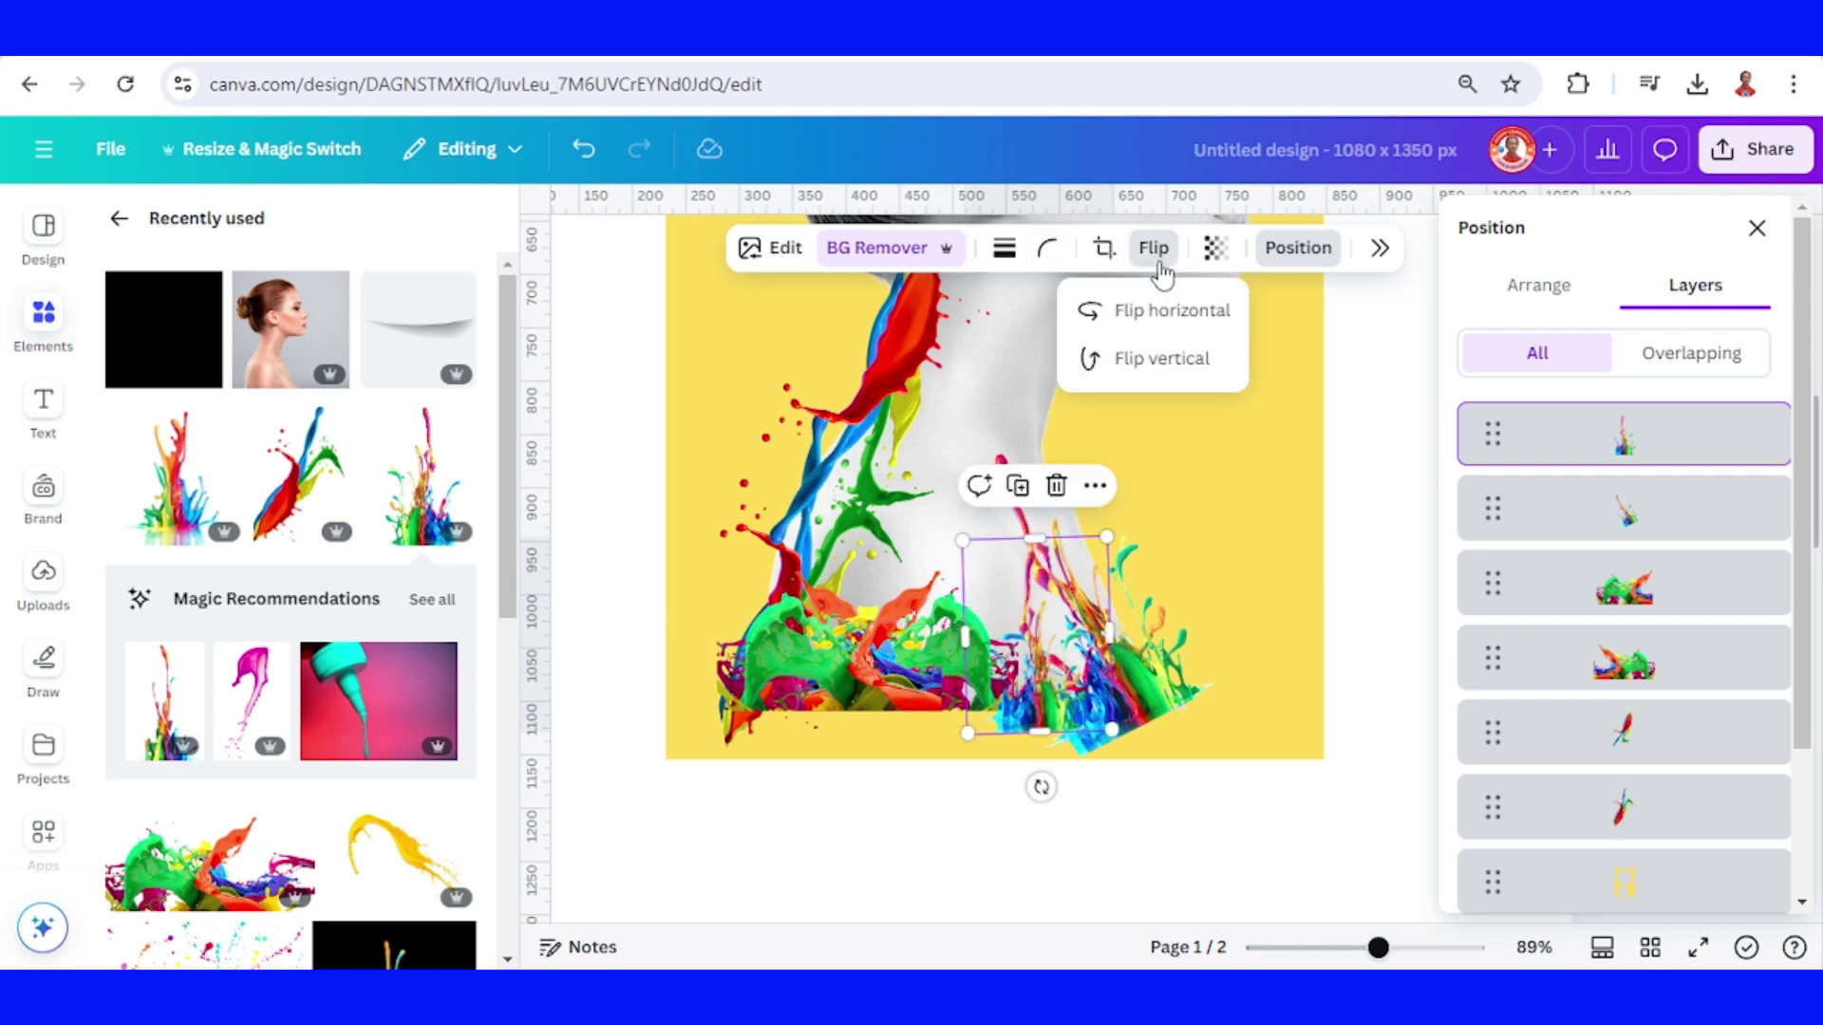
scroll(1229, 497, up, 3)
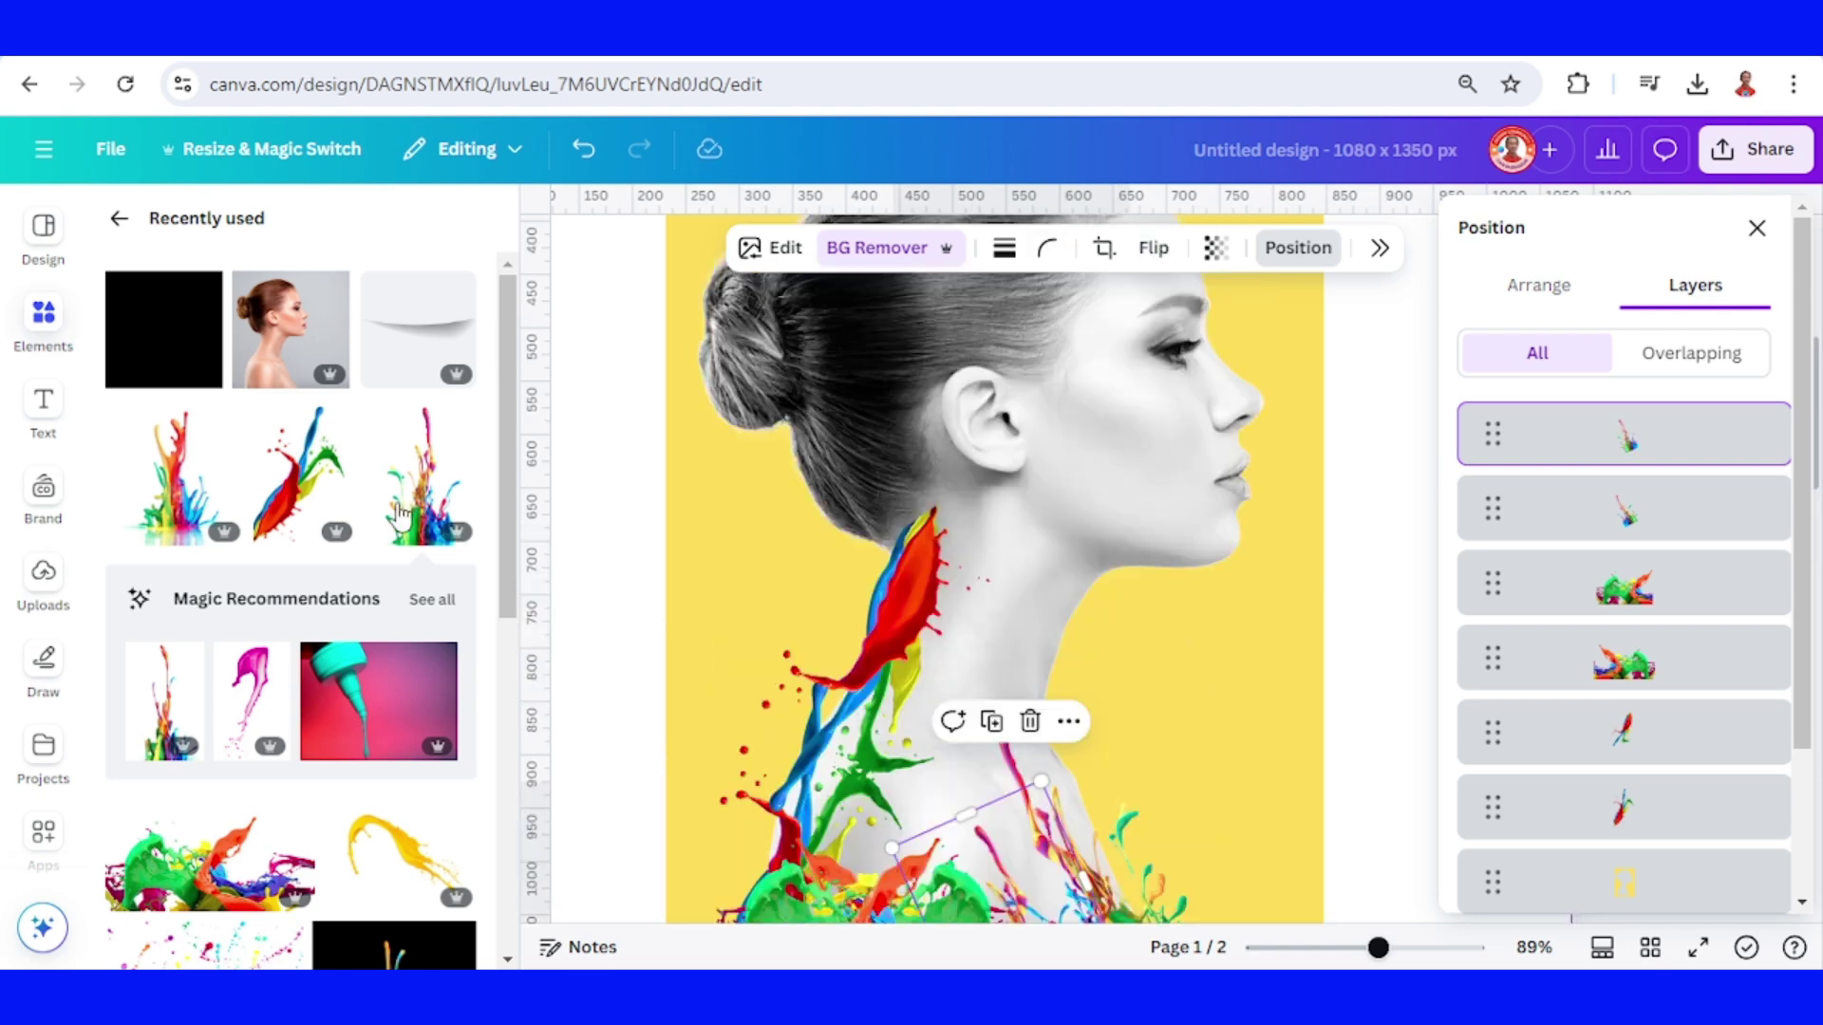
click(226, 420)
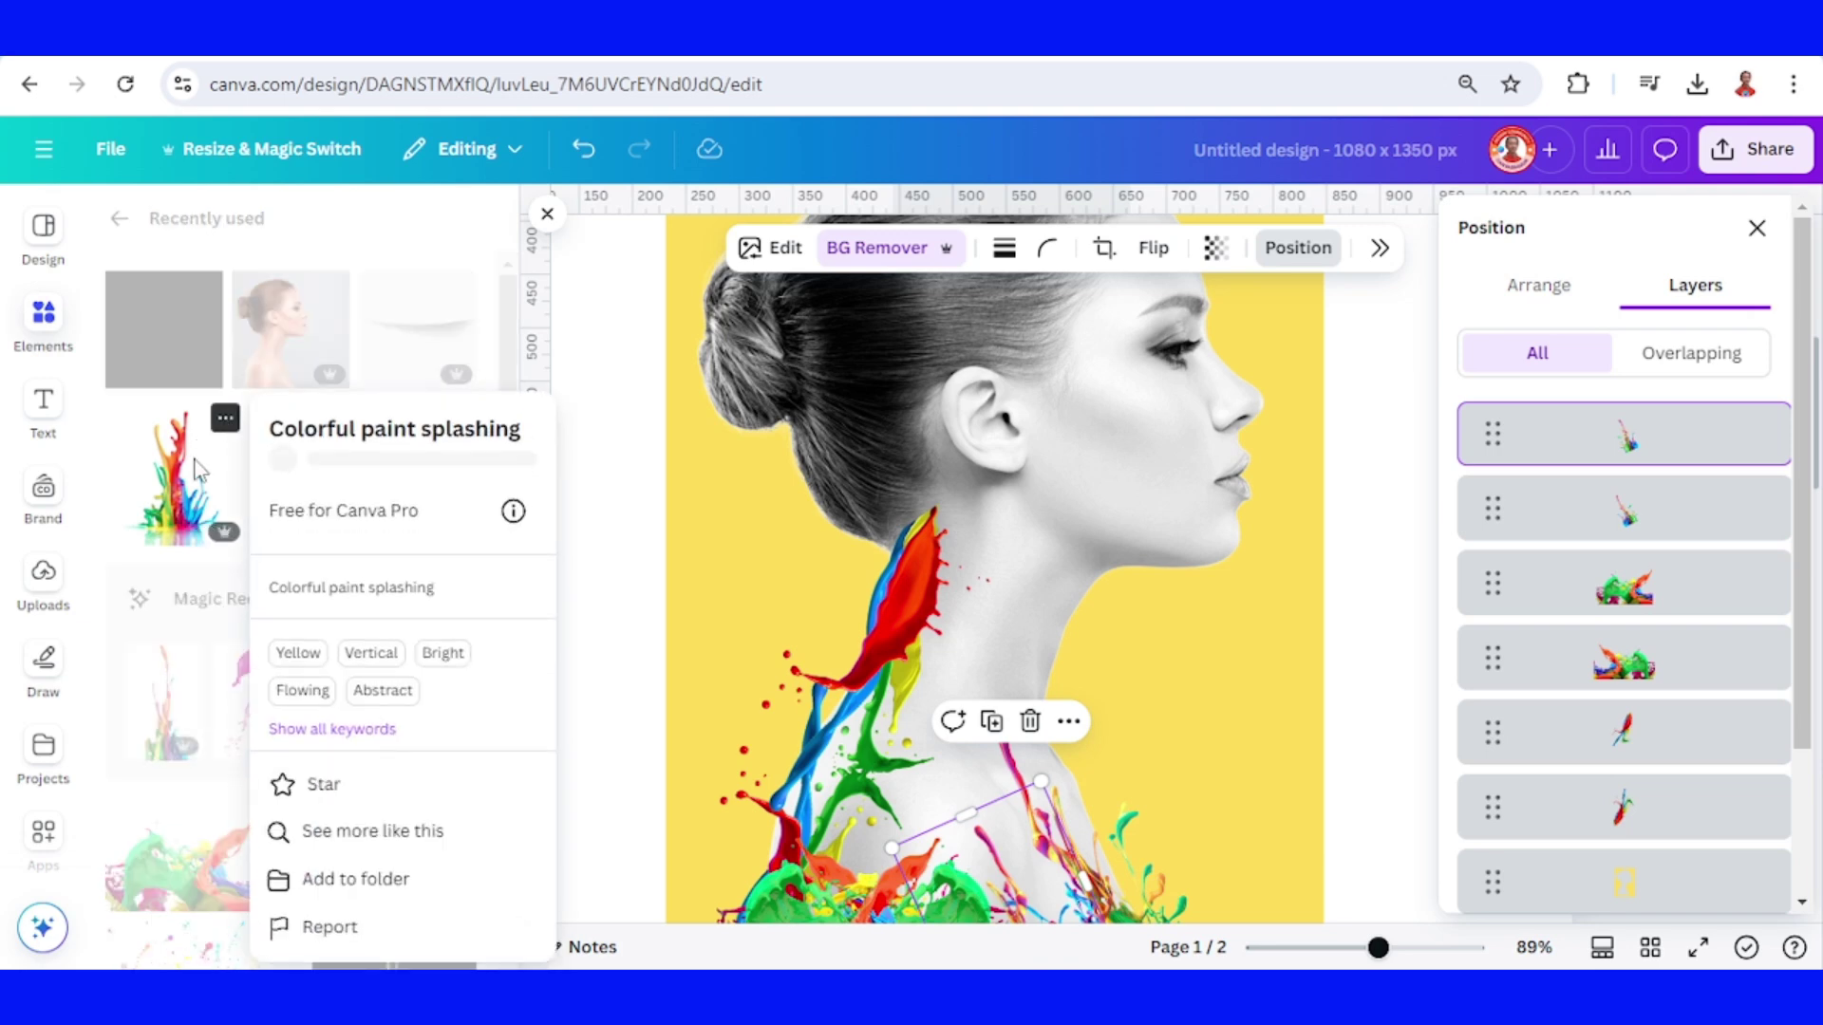
Step: Add the Colorful paint splashing element, remove its background, then shrink, tilt about 20° and place it on the neck
click(180, 483)
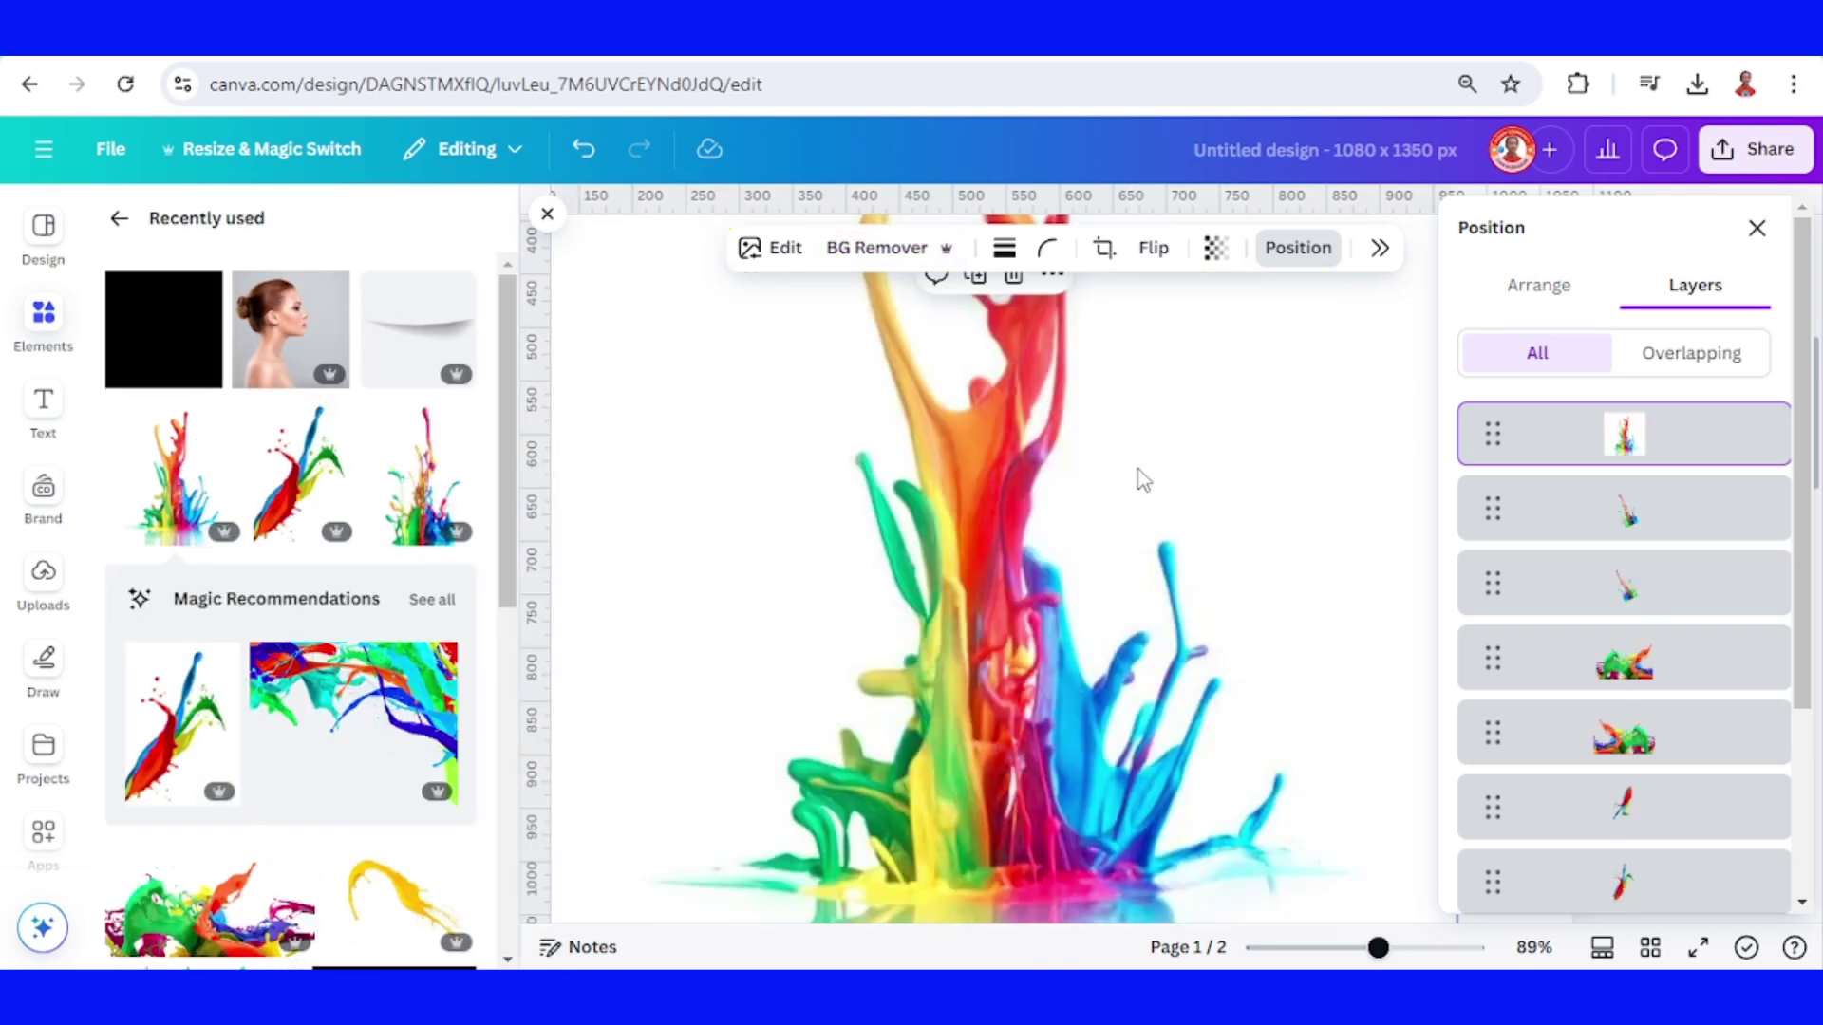
click(875, 248)
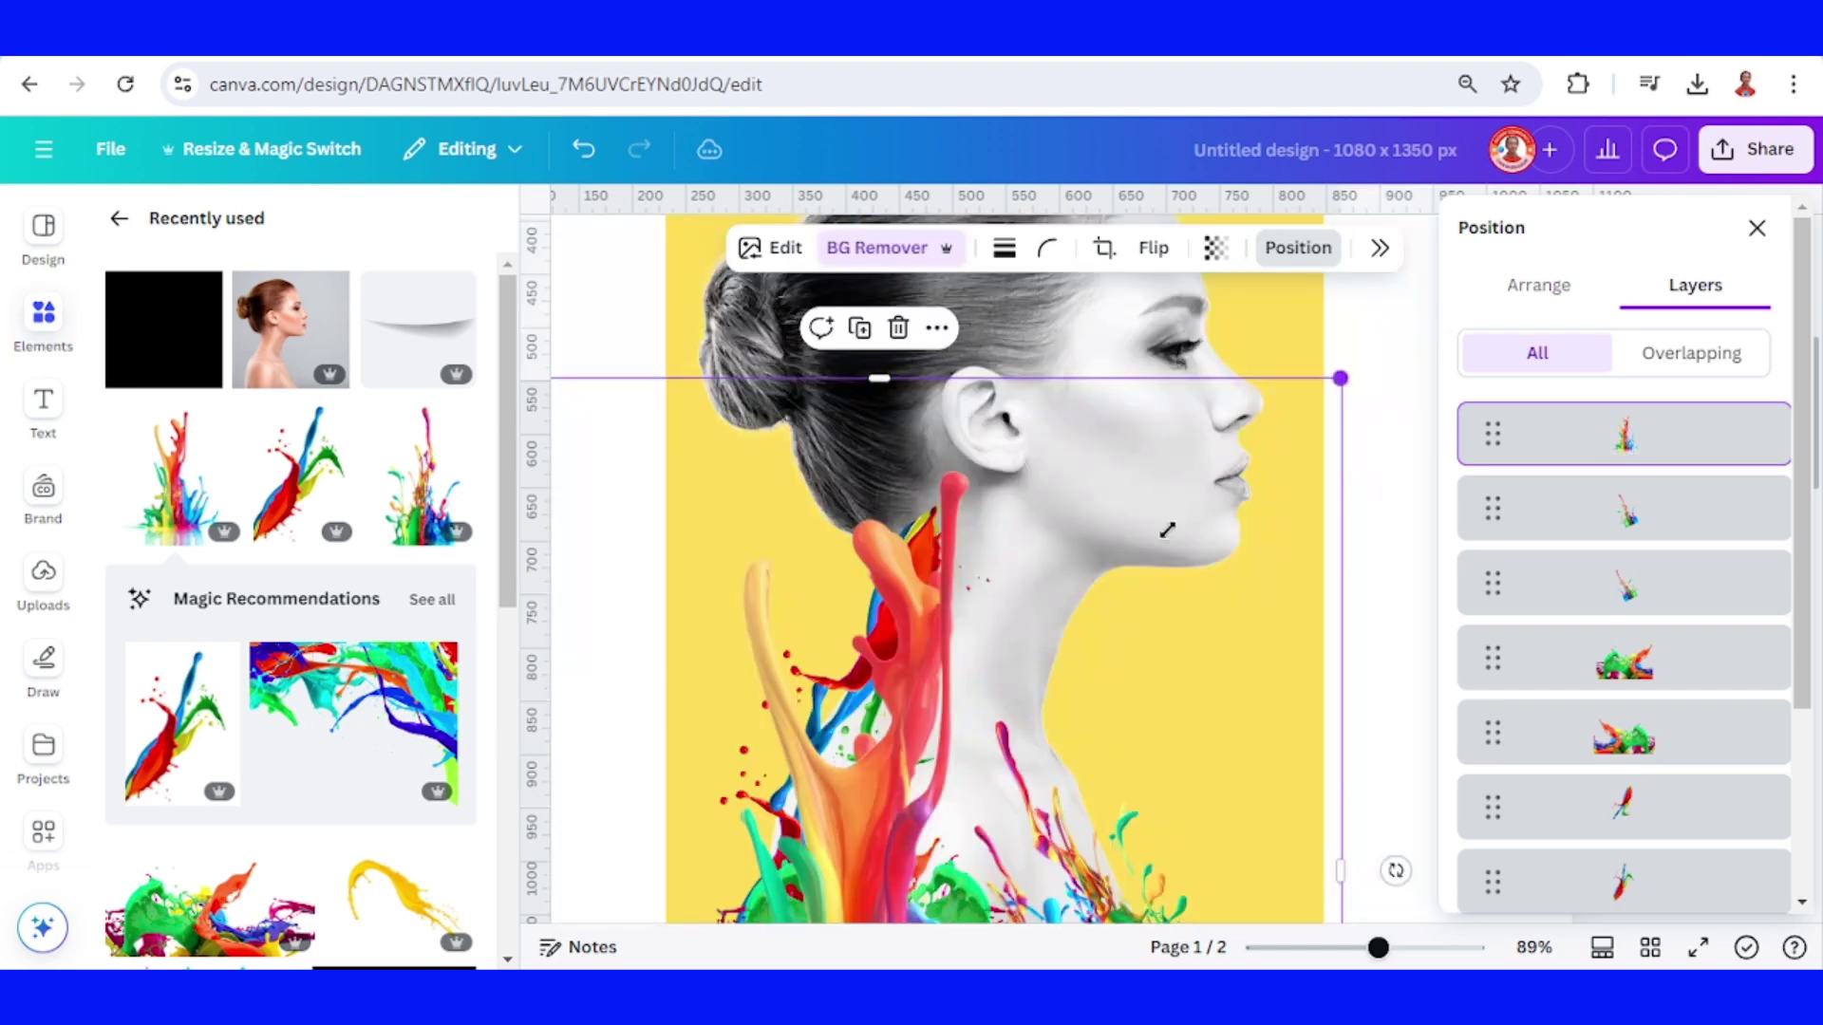
drag(1342, 374, 920, 737)
drag(815, 854, 1083, 517)
drag(1096, 677, 1201, 719)
drag(1004, 541, 1046, 528)
drag(1136, 603, 1136, 573)
Step: Duplicate the red neck splash, then rotate, shrink and place the copy along the jaw
click(897, 627)
click(859, 439)
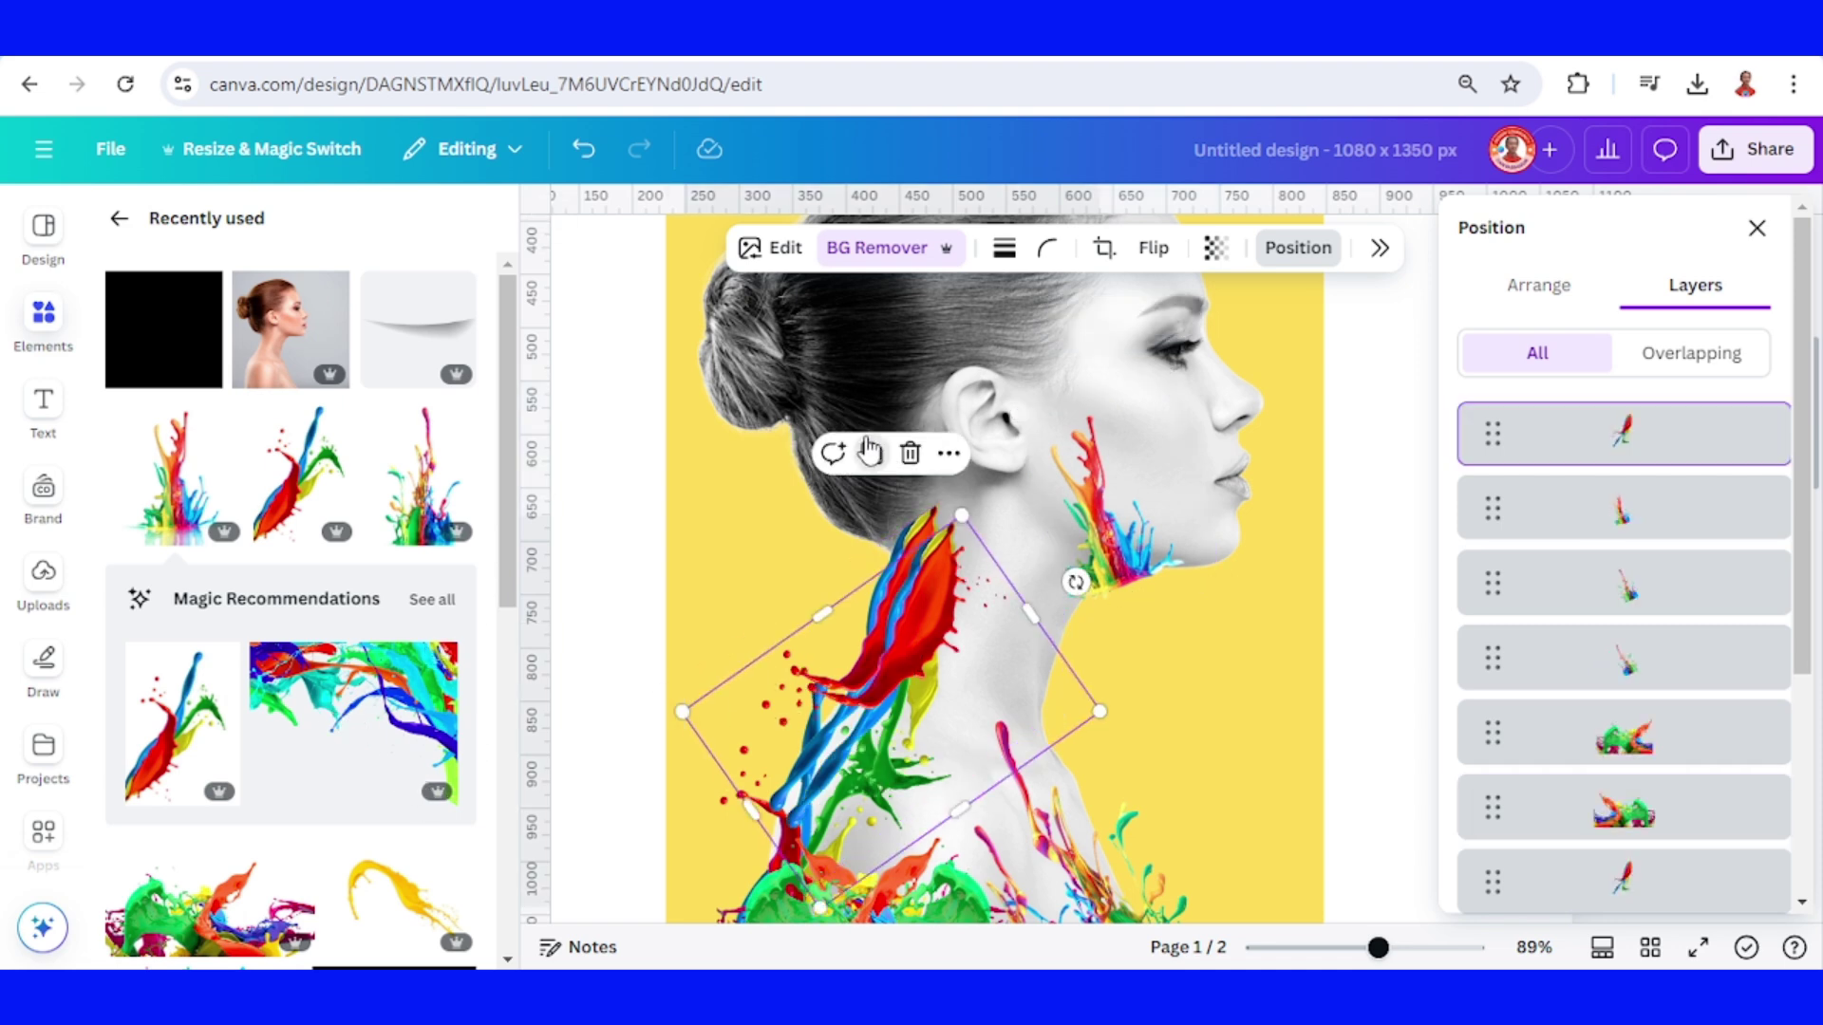
drag(1073, 582, 727, 615)
drag(846, 710, 1115, 608)
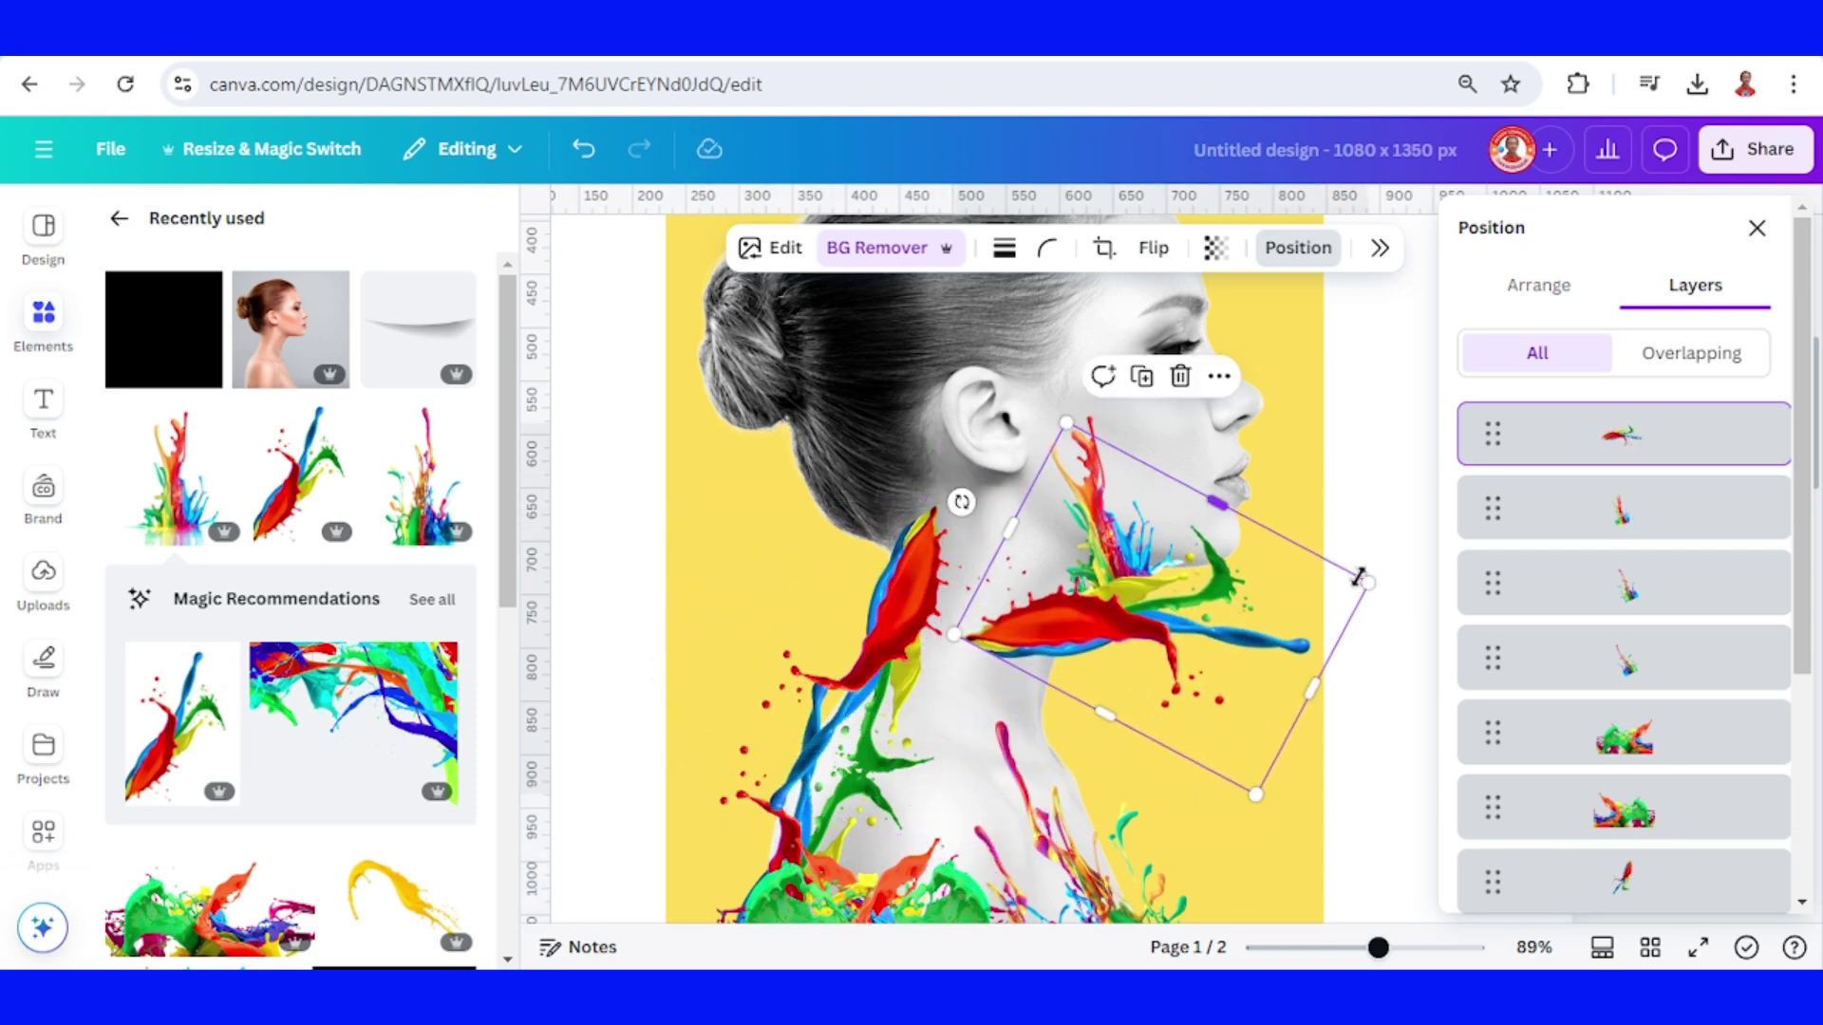
drag(1365, 581, 1203, 570)
Step: Duplicate the jaw splash, rotate the copy about 15° and move it down to the fifth layer
click(1193, 411)
ctrl+scroll(1097, 365, up, 2)
drag(1097, 365, 1270, 406)
scroll(1348, 337, up, 2)
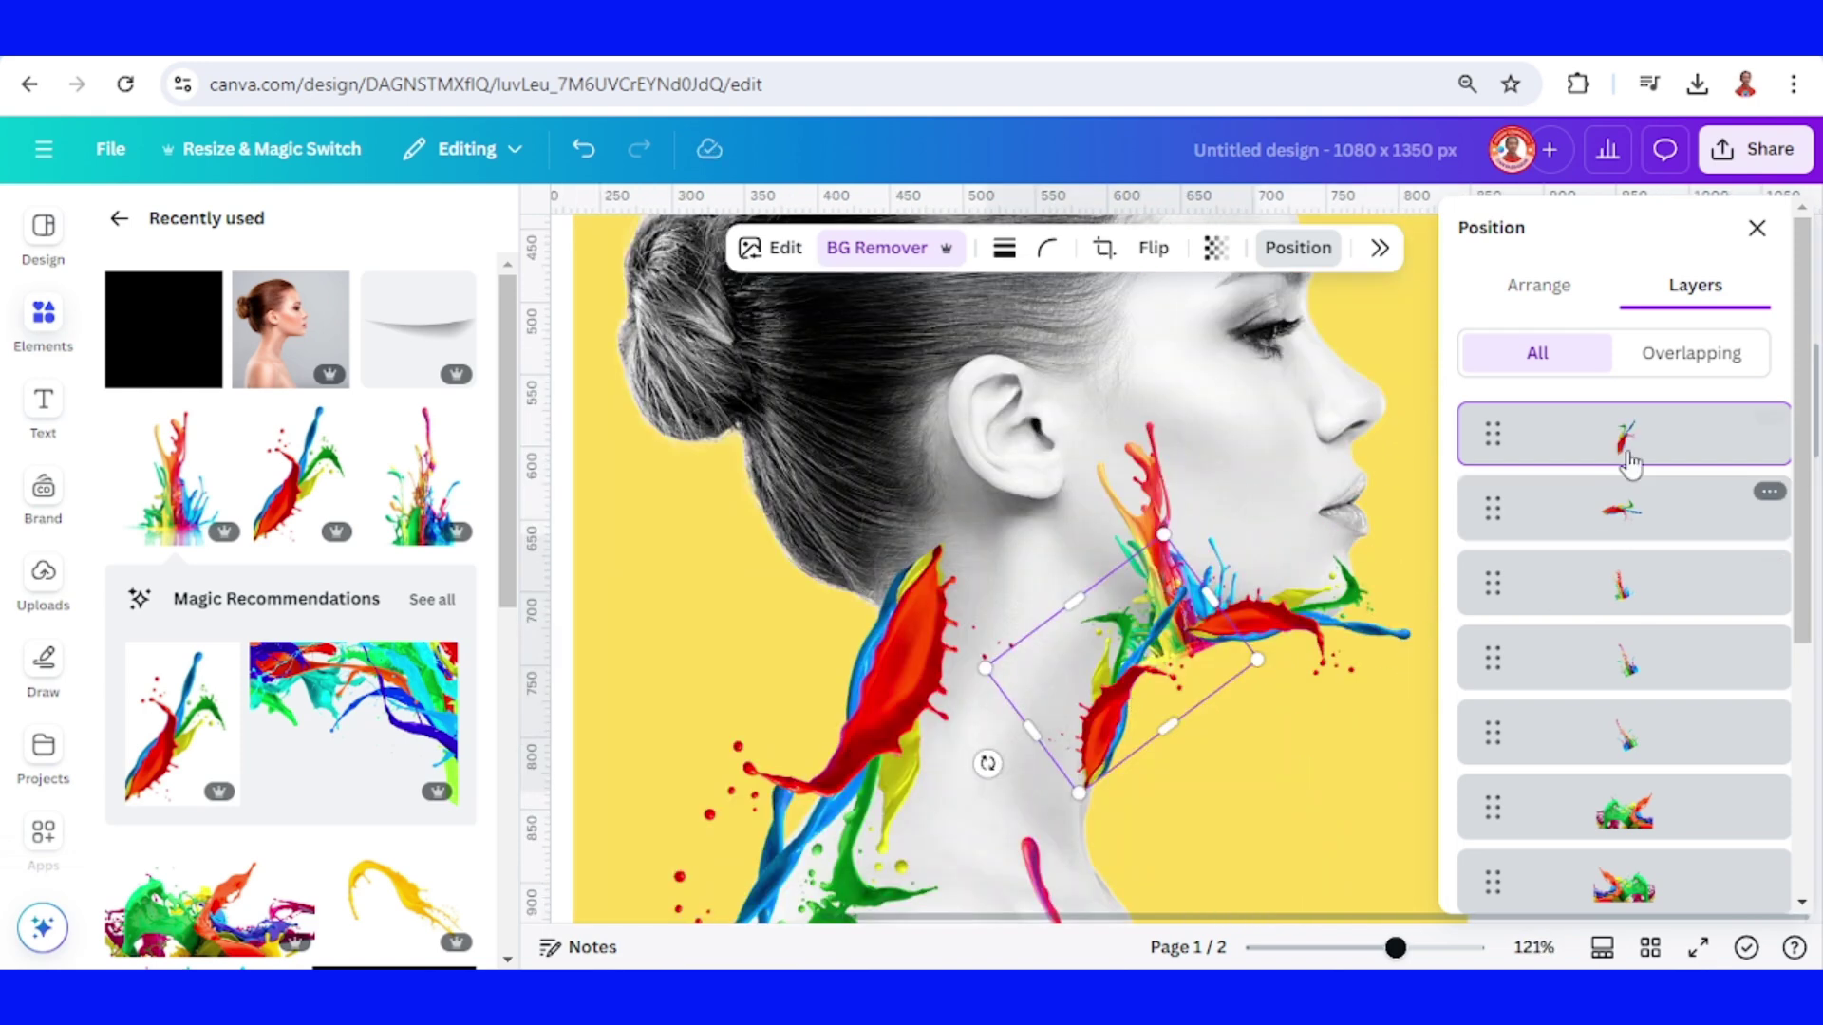
drag(1649, 460, 1655, 771)
click(1756, 228)
scroll(1180, 676, down, 4)
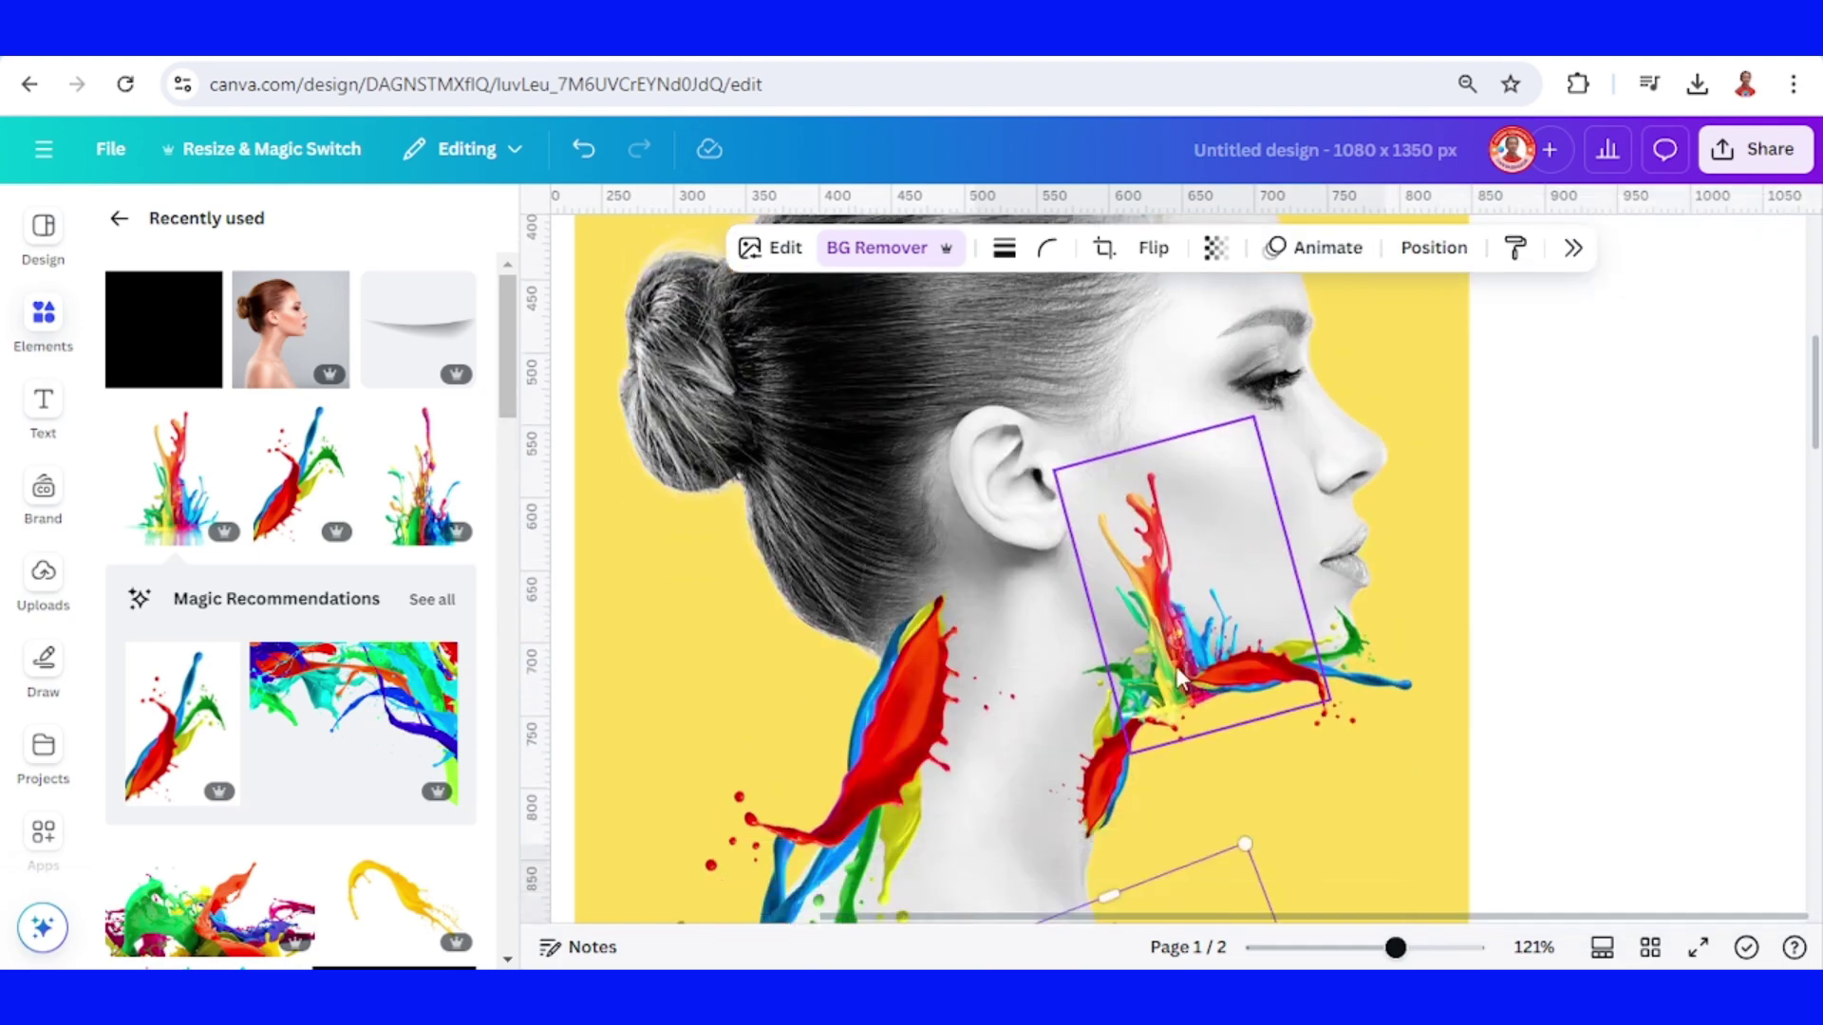
scroll(1180, 676, down, 1)
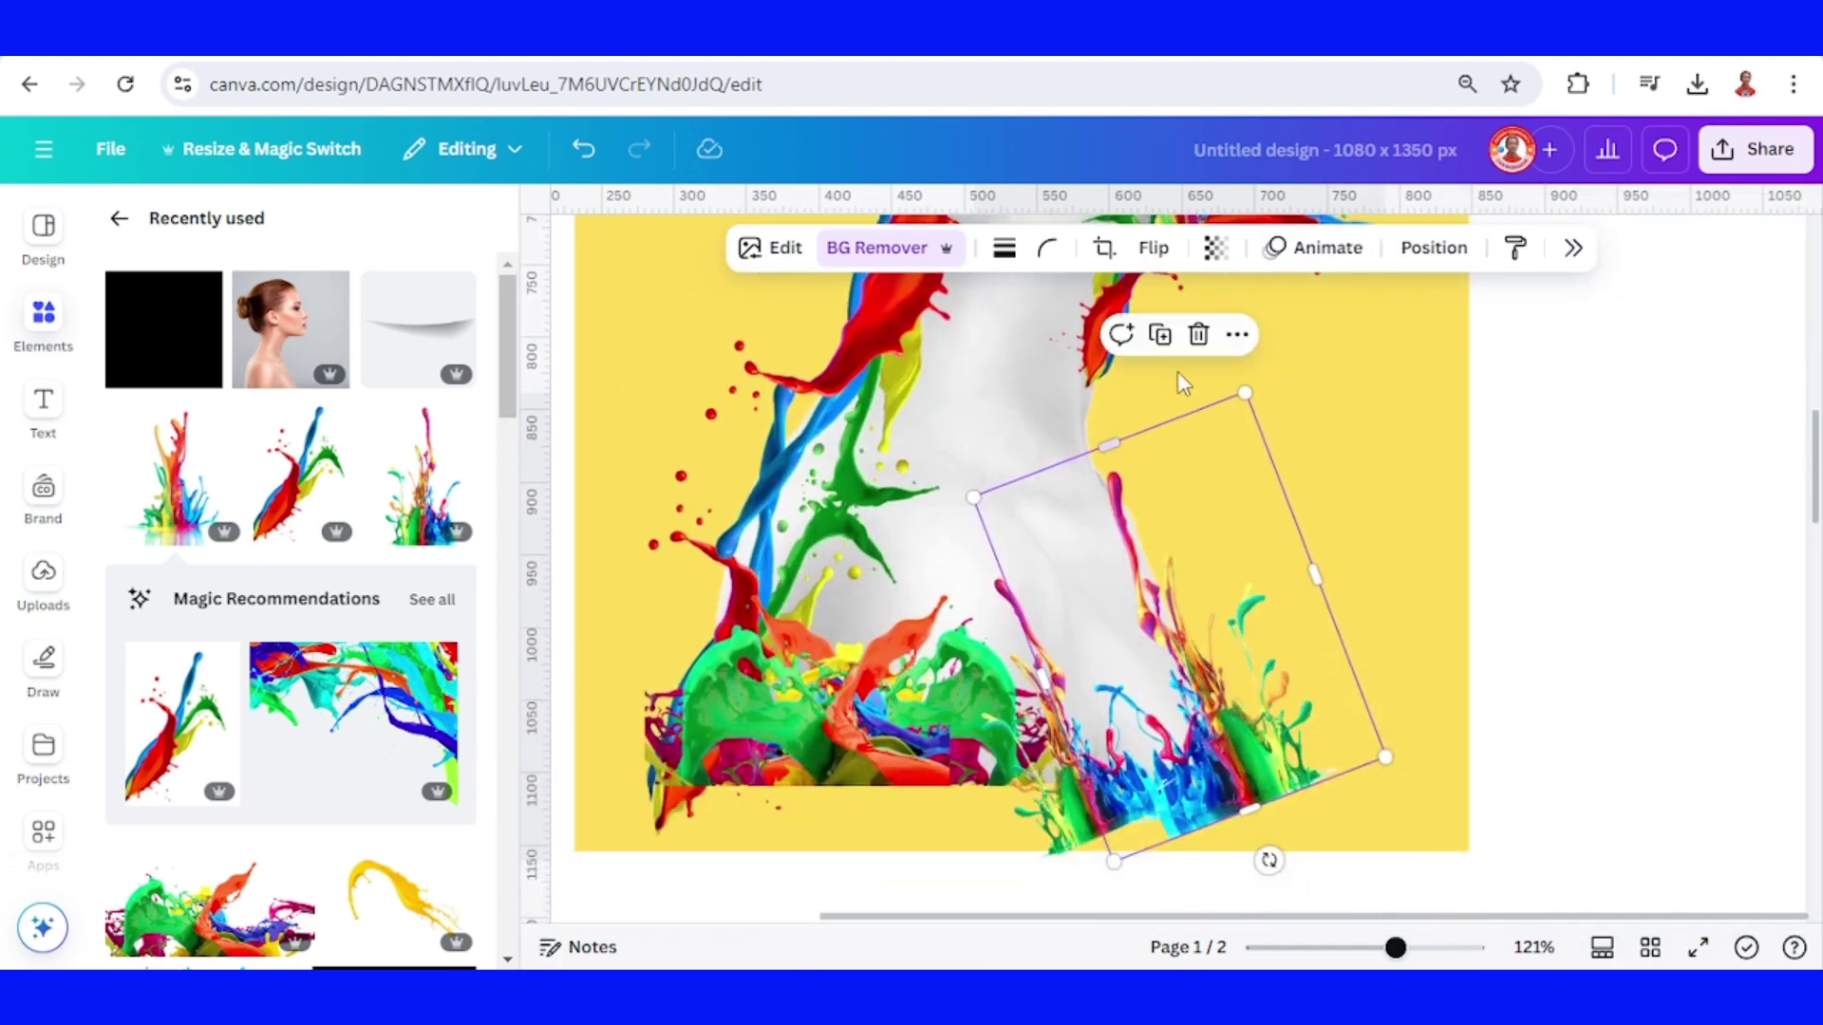
Step: Duplicate the upright shoulder splash, place the rotated copy at the hair bun, and lower it in the layers
click(1160, 334)
drag(1234, 569, 899, 467)
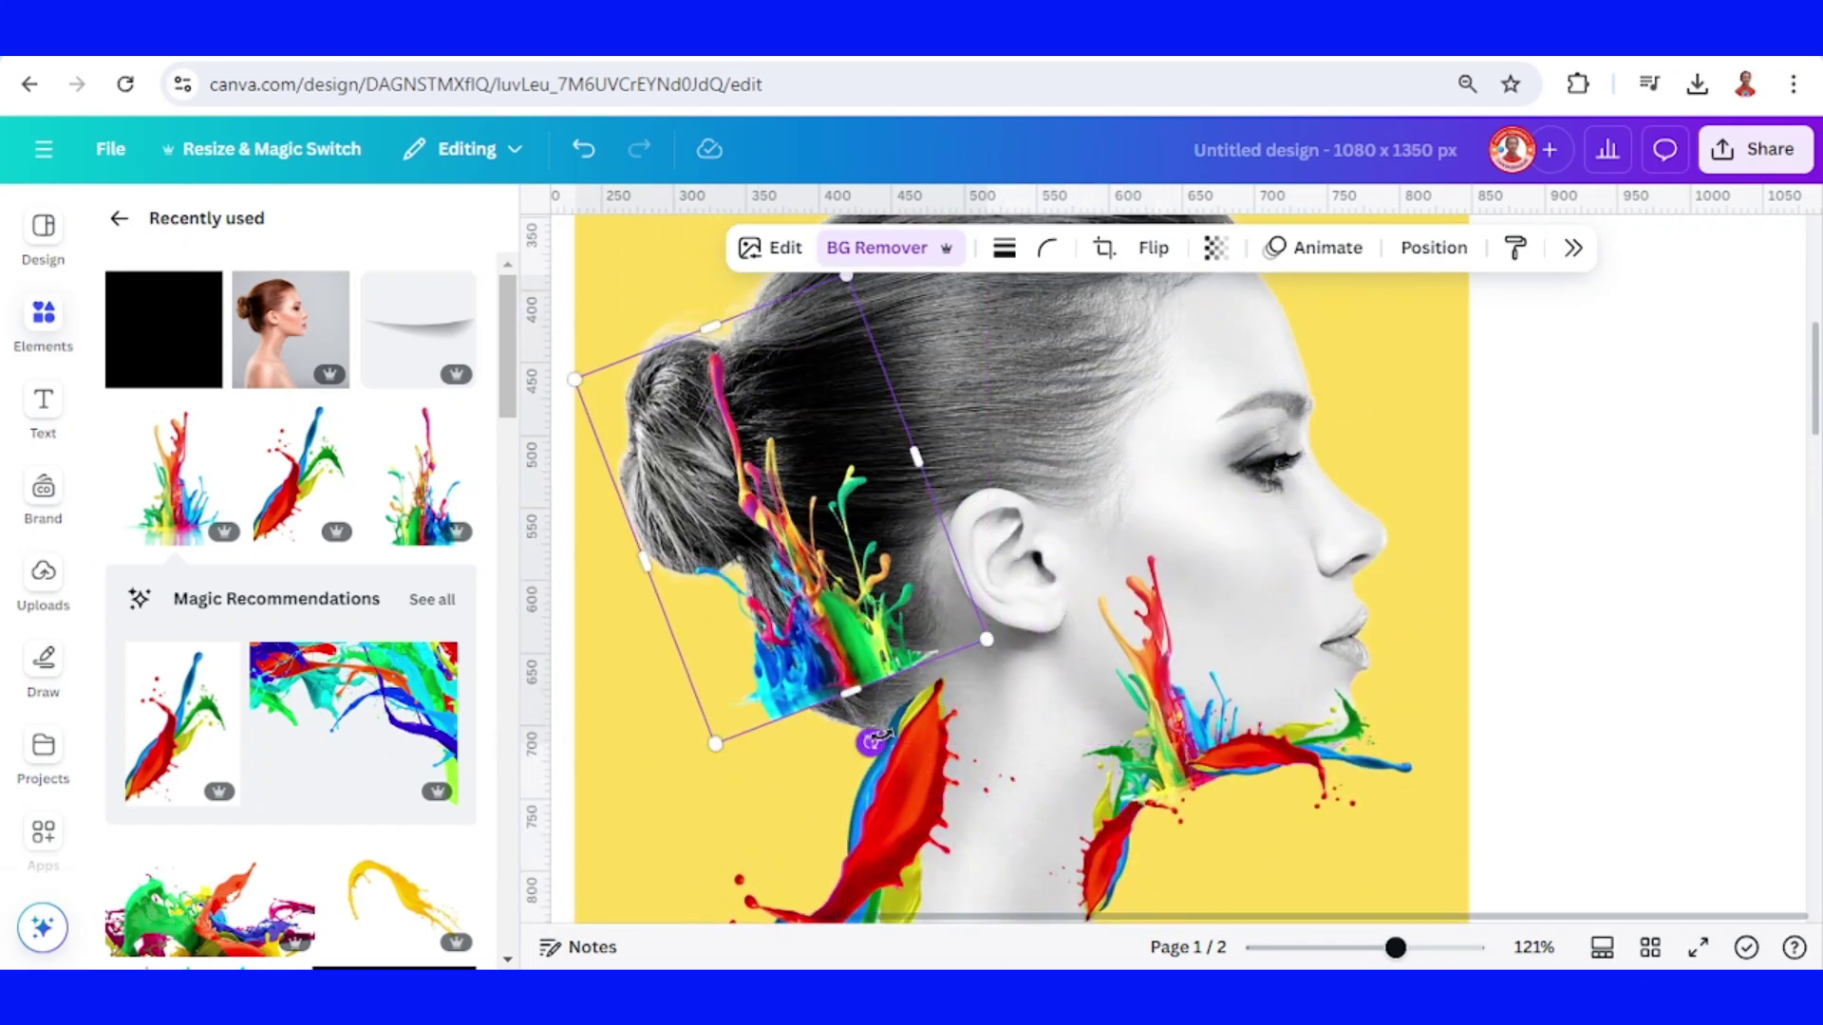
drag(789, 732, 824, 590)
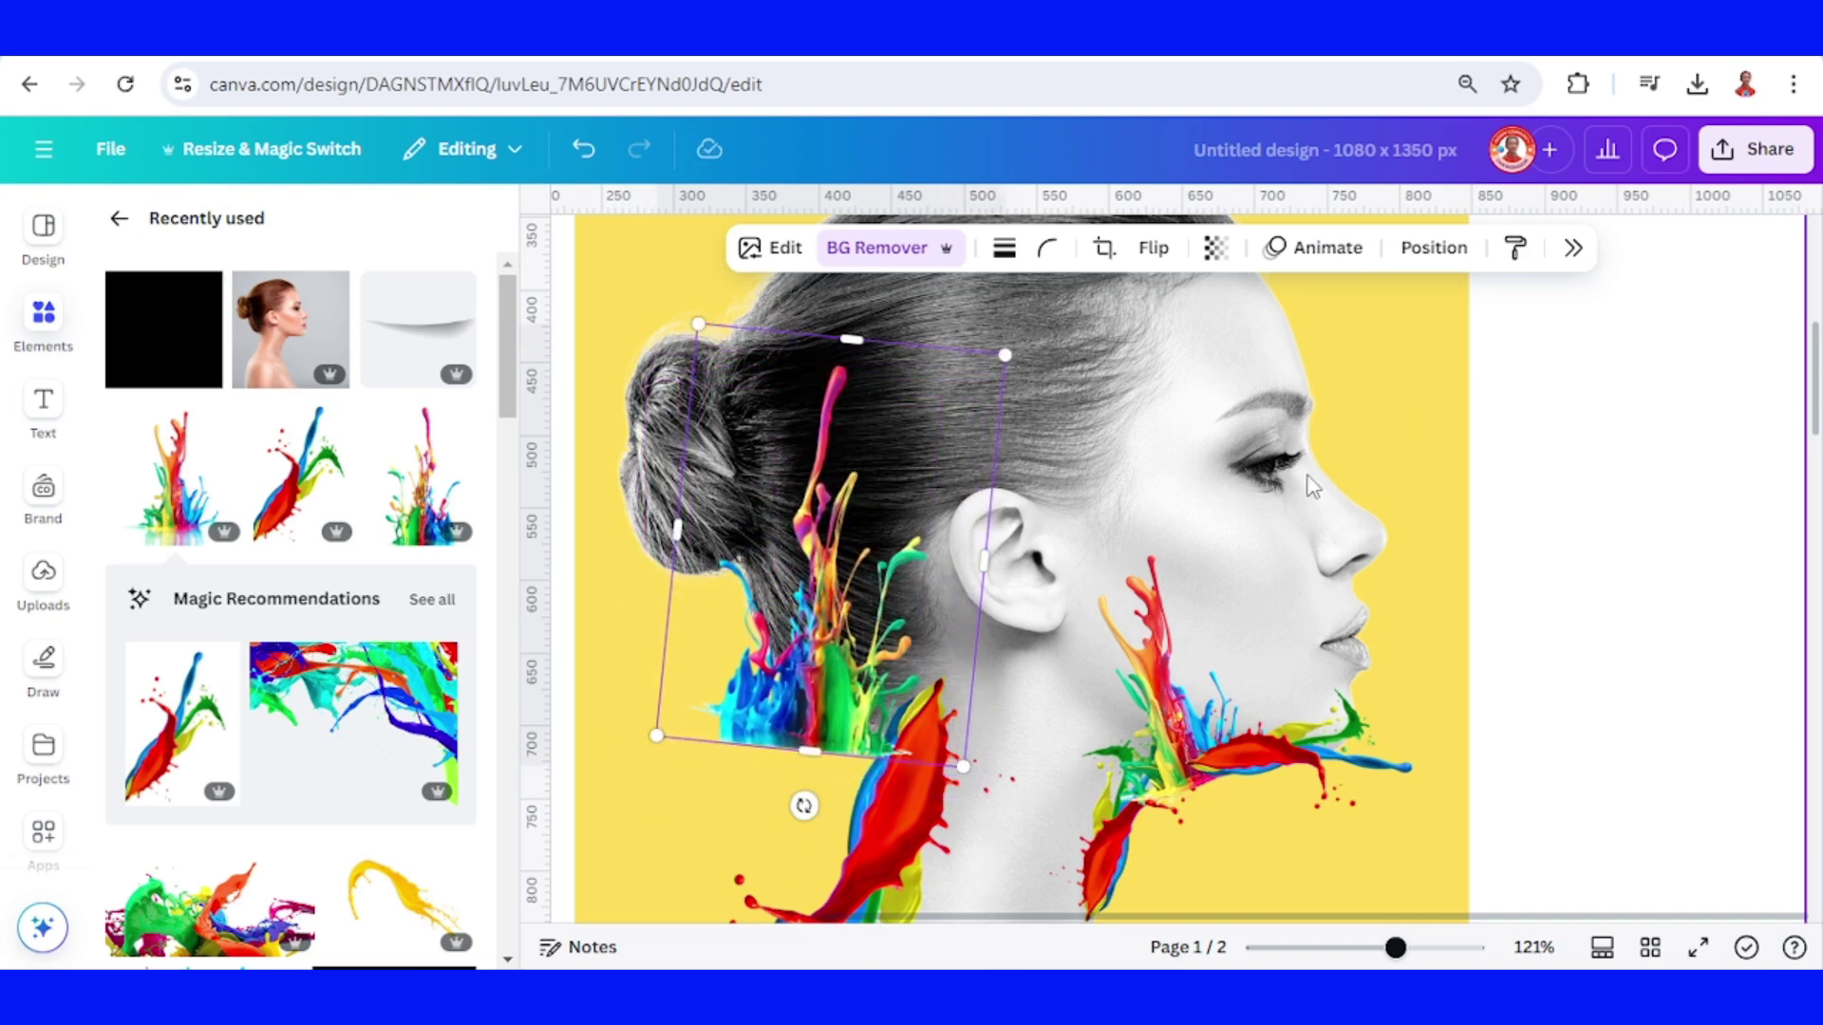
click(1431, 248)
drag(1667, 446, 1670, 736)
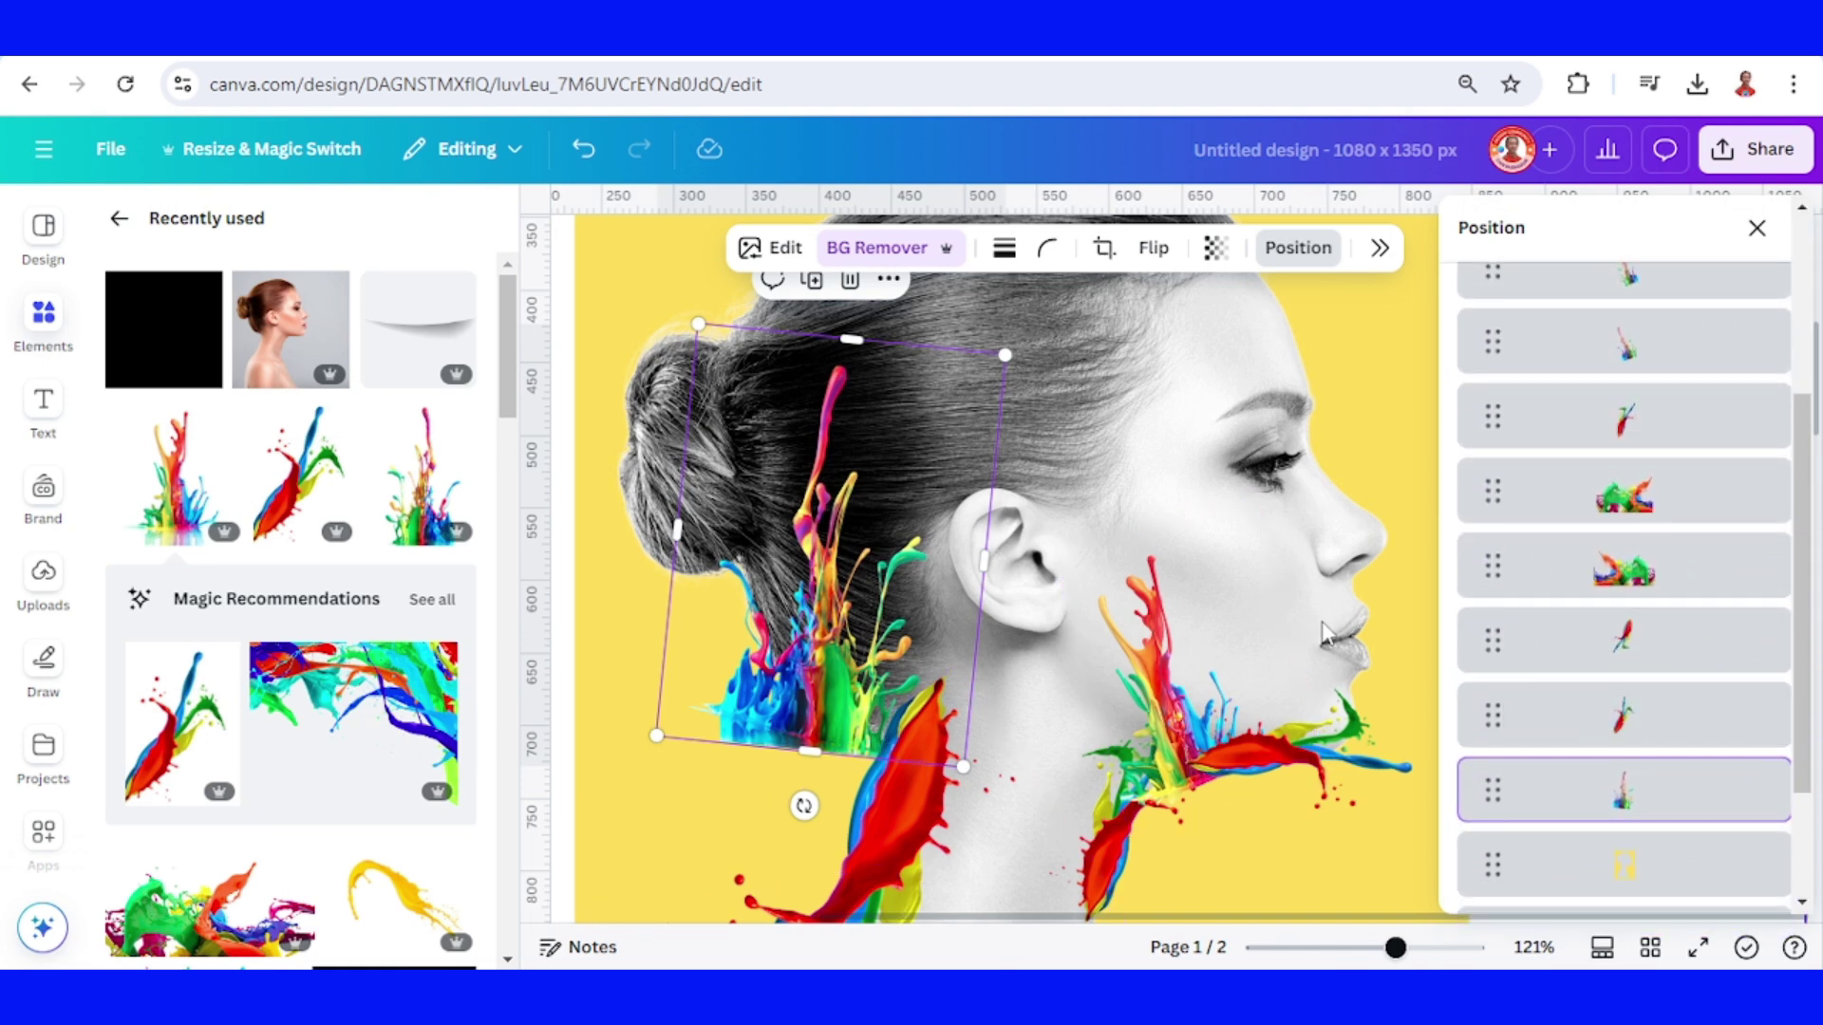
Step: Duplicate the red neck splash with Ctrl+D, tilt the copy and set it beside the hair bun
click(906, 851)
key(ctrl+d)
drag(923, 755, 810, 525)
drag(988, 509, 799, 661)
drag(717, 859, 745, 539)
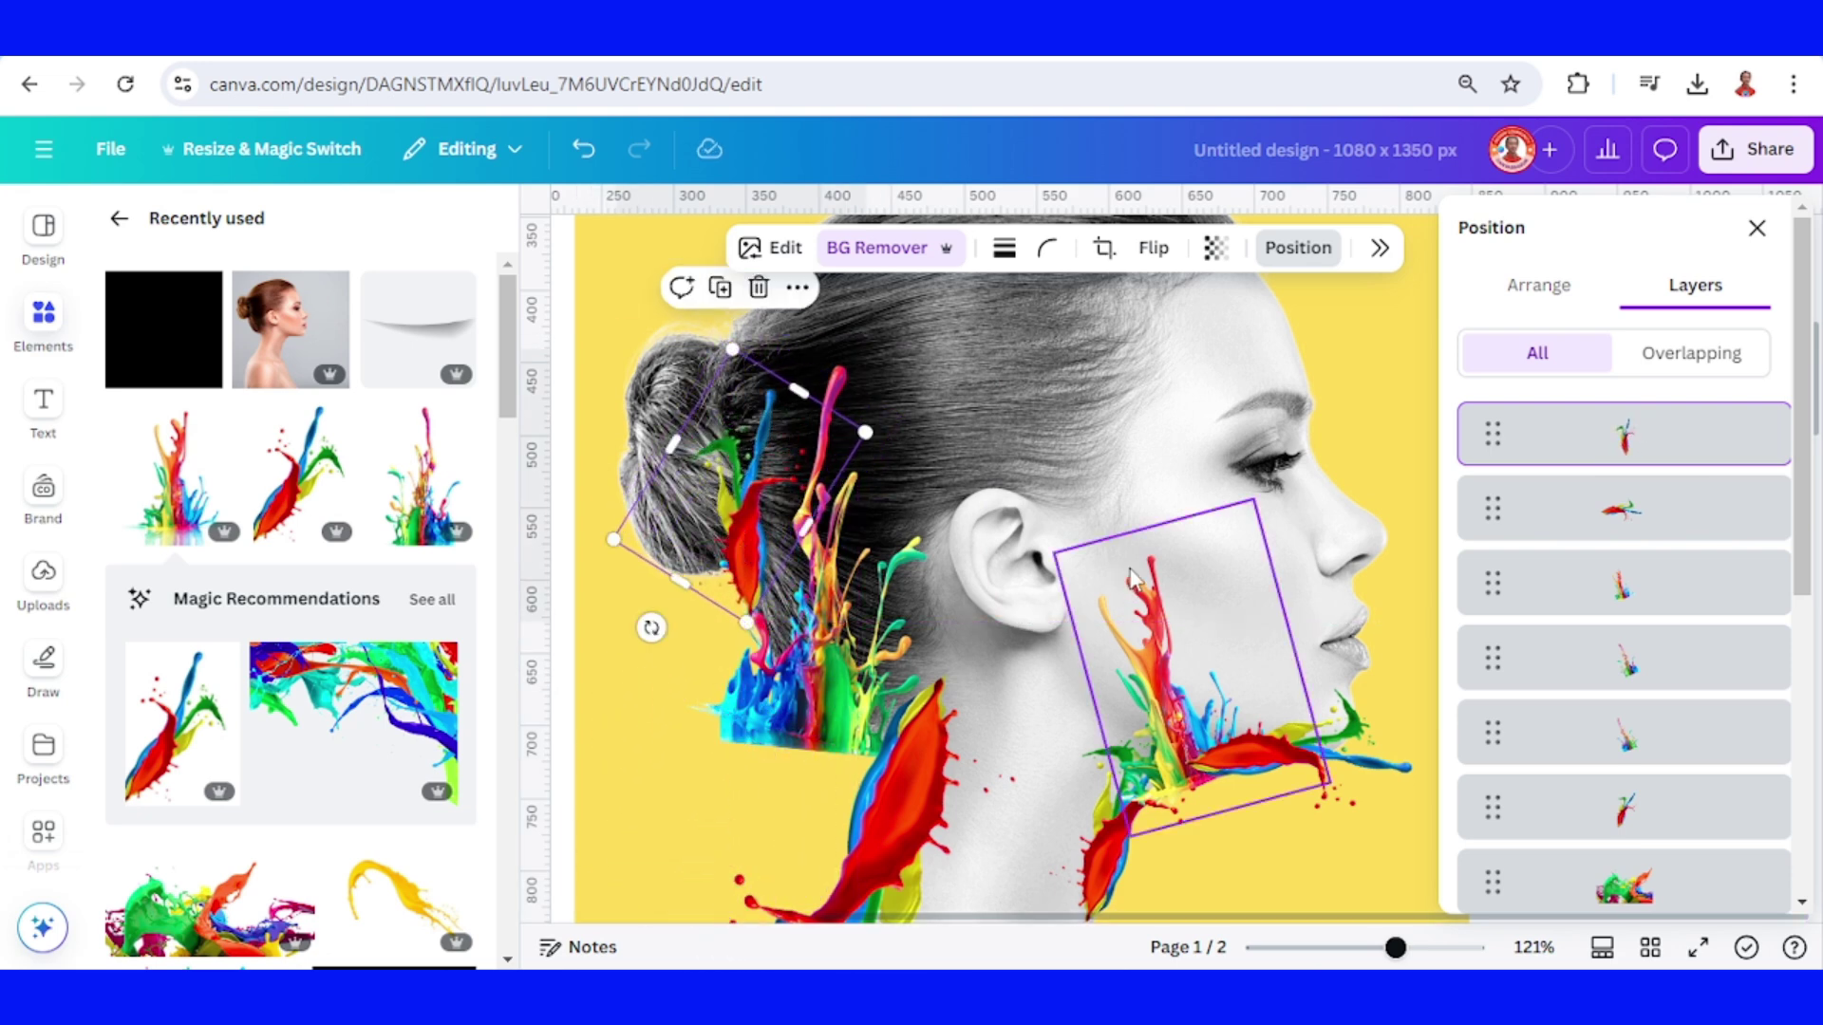
Step: Move the yellow backdrop layer up the stack so it clips the splashes
scroll(1282, 641, down, 5)
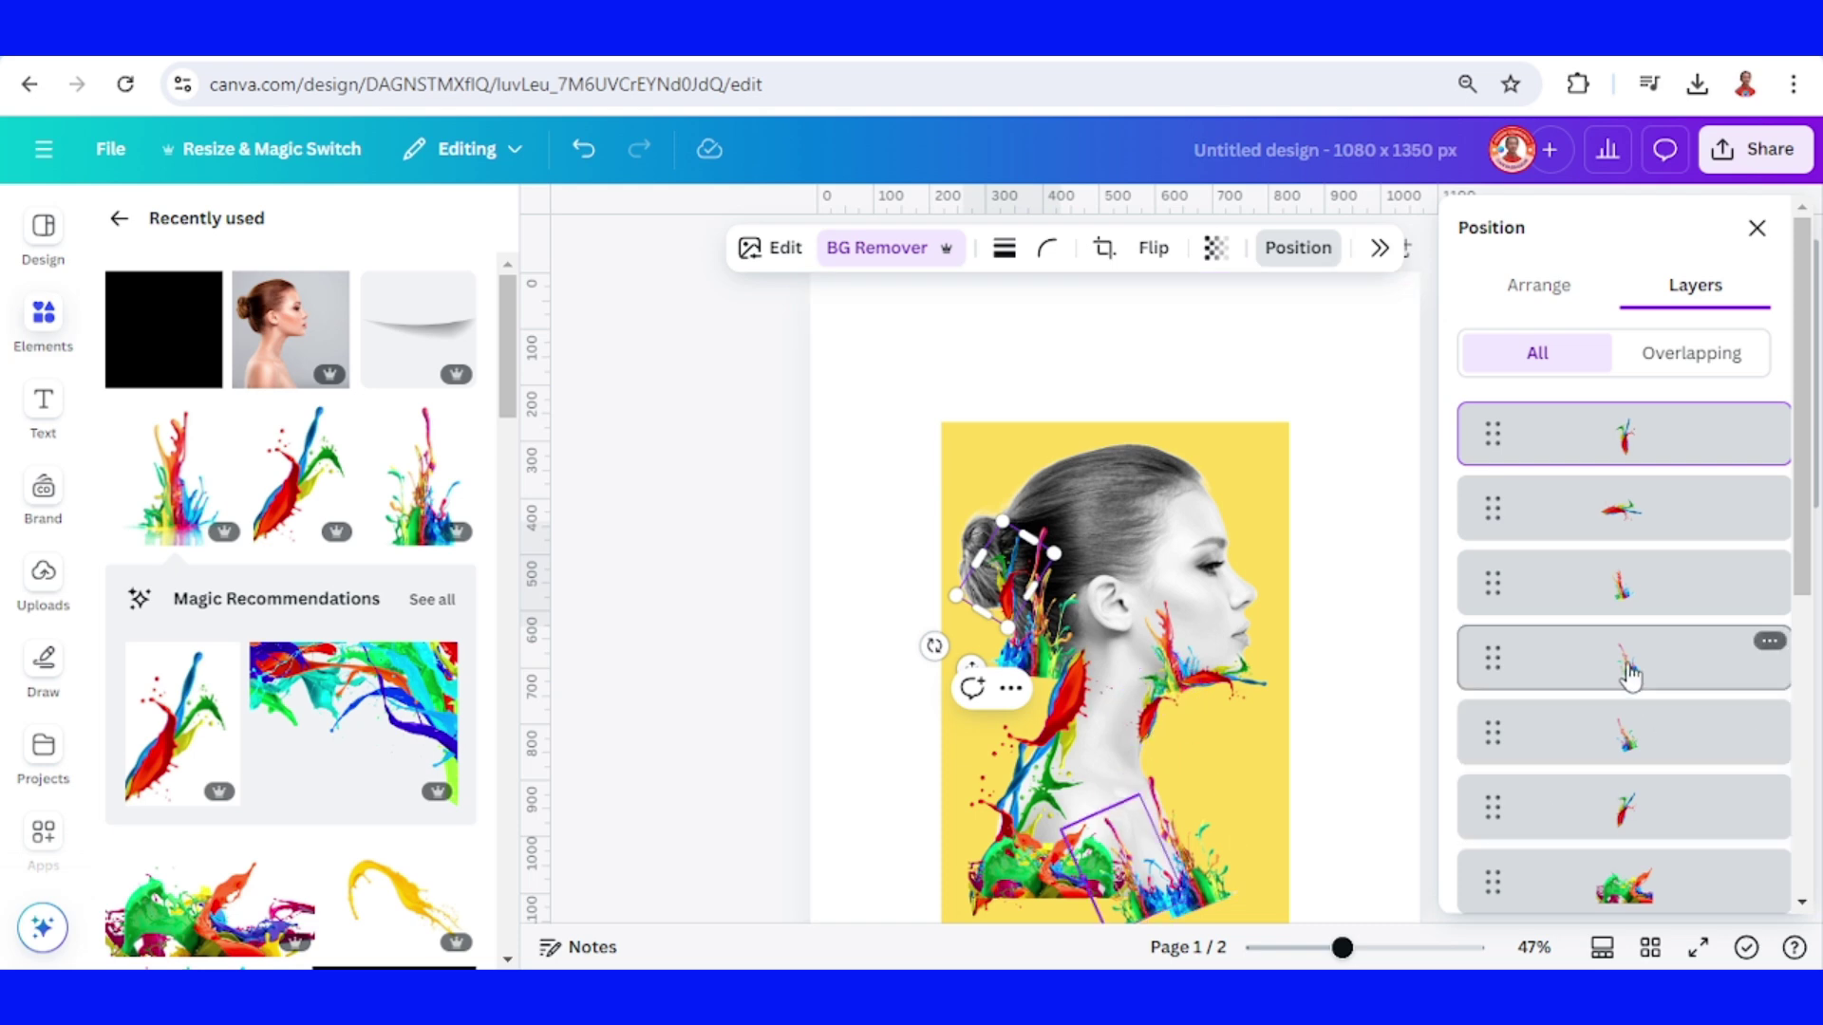
scroll(1629, 683, down, 5)
click(1661, 730)
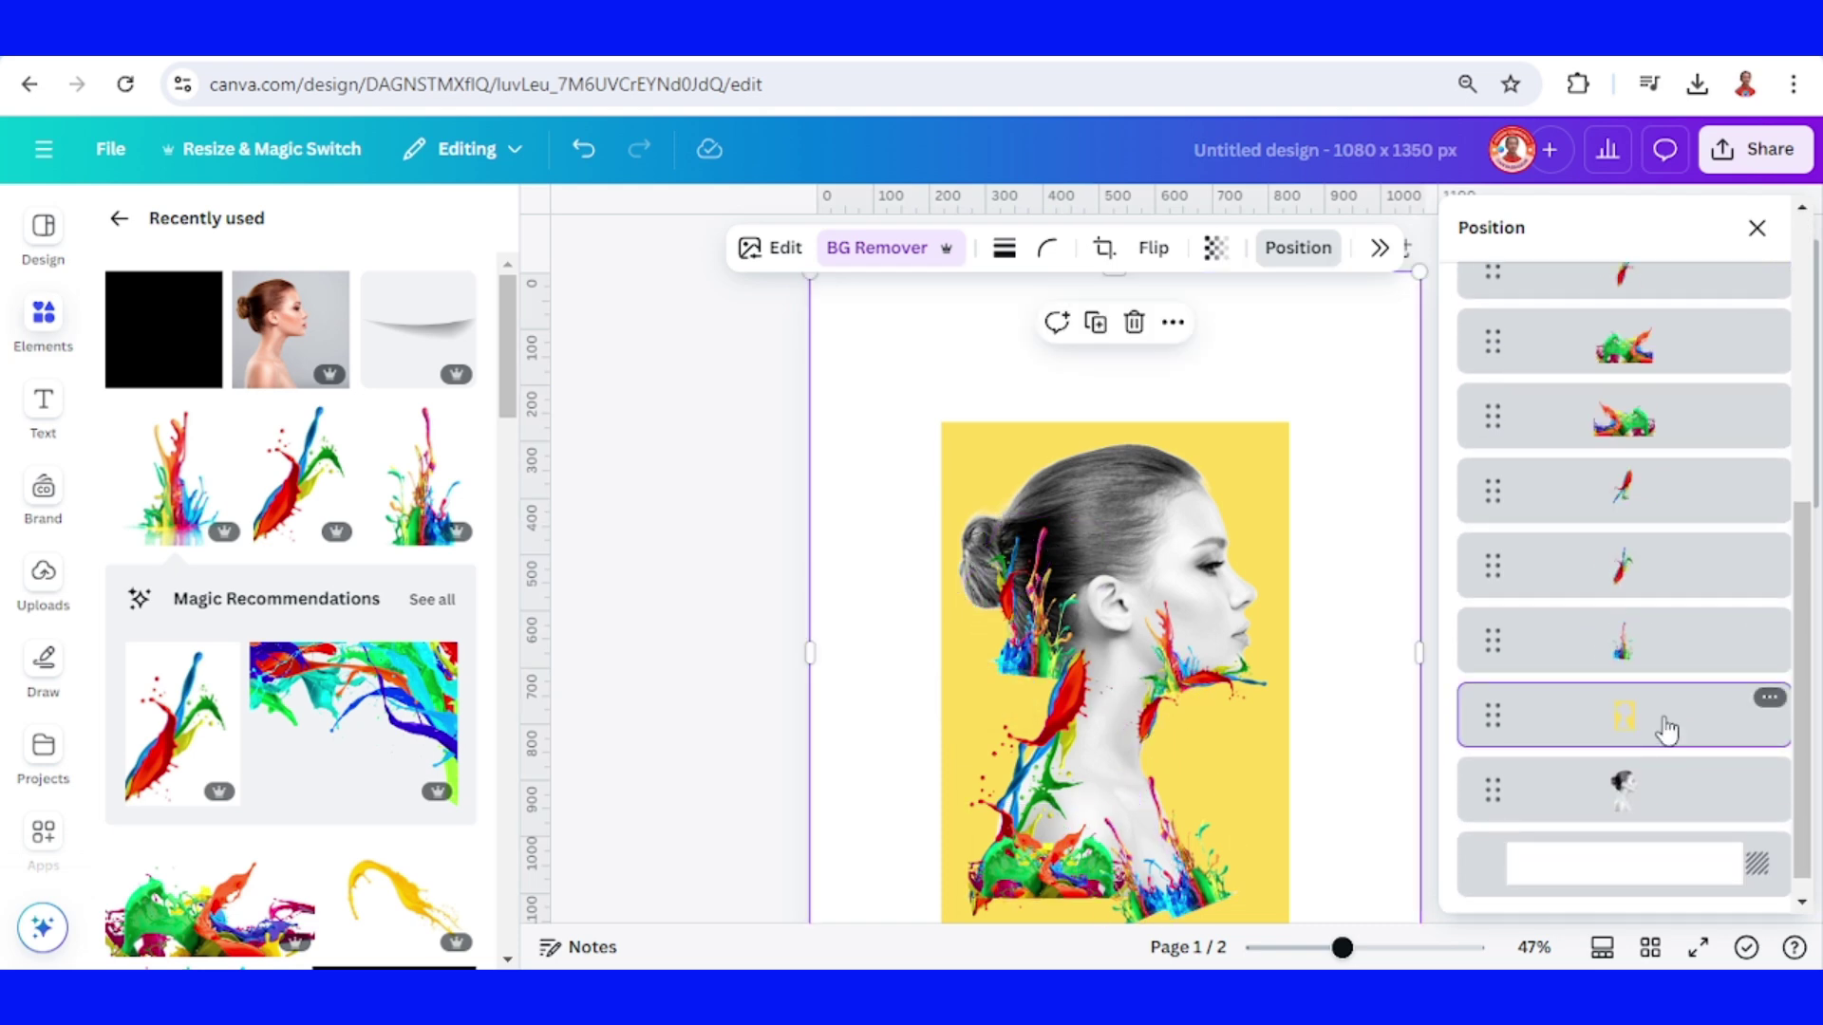
drag(1671, 730, 1579, 460)
Step: Fill the page background with the #ffde59 yellow document colour
scroll(1334, 776, down, 3)
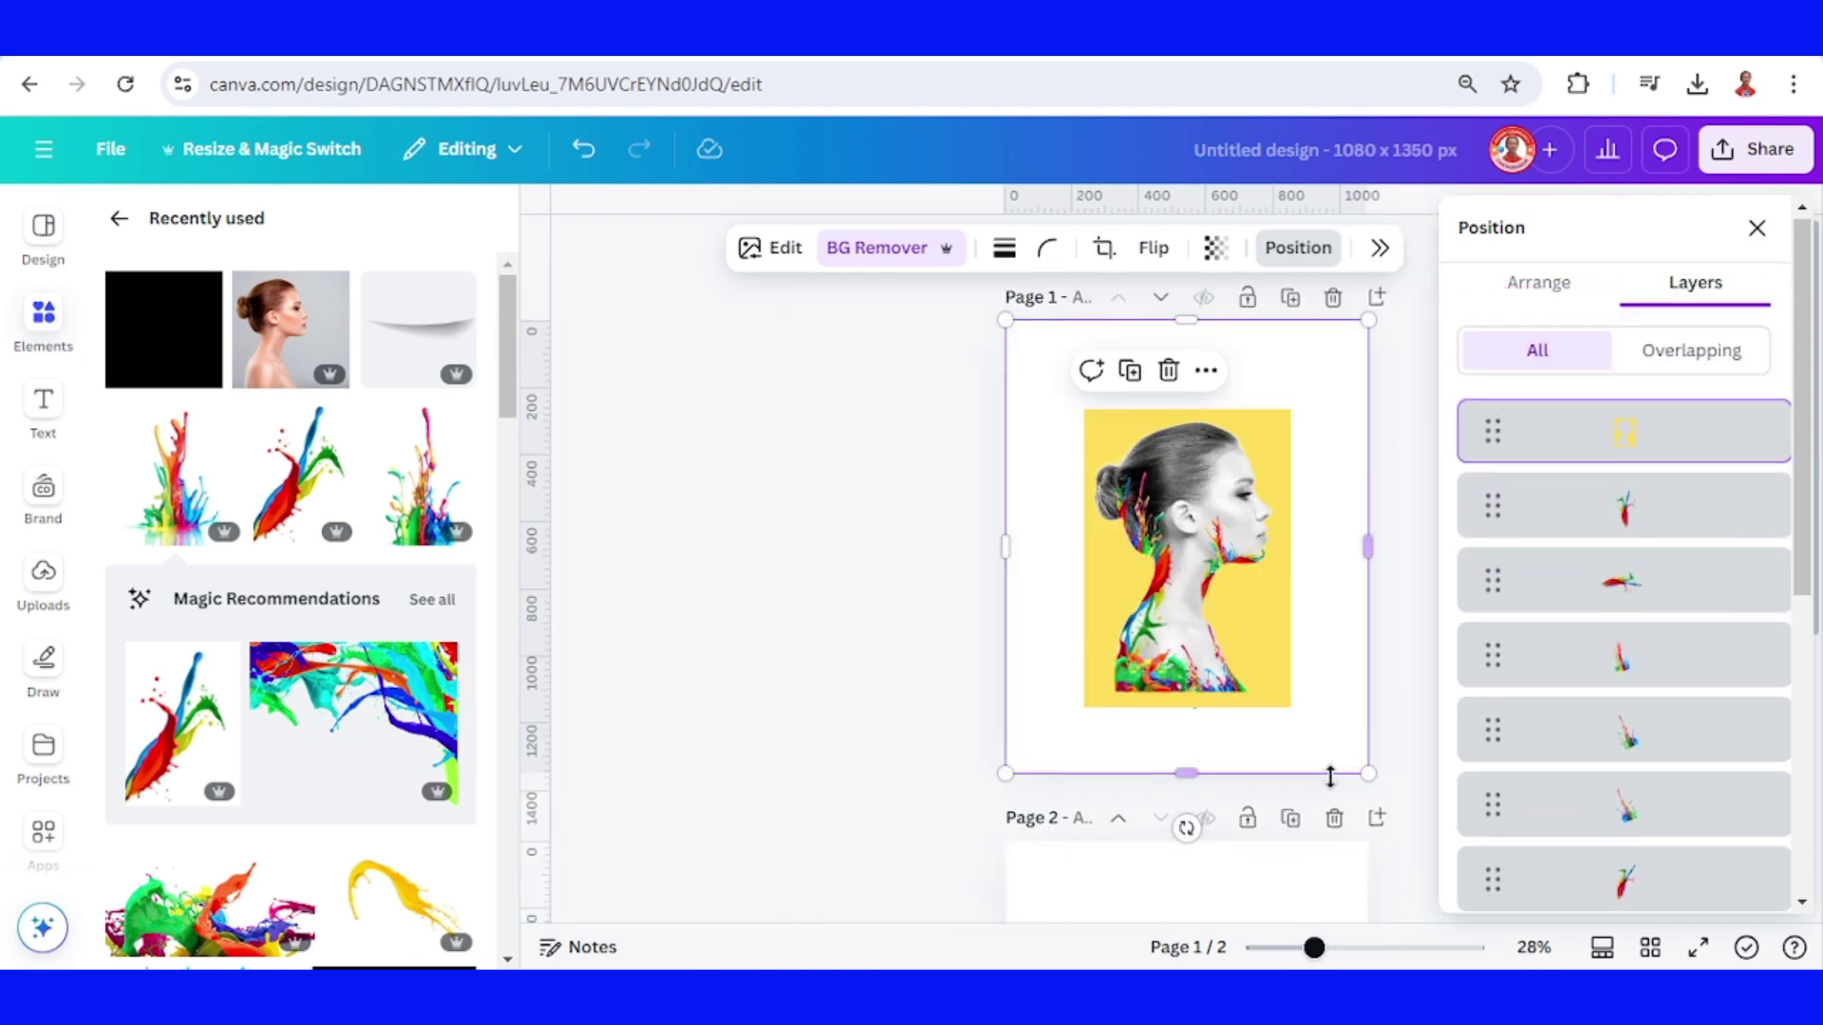
mouse_move(1209, 779)
mouse_down()
mouse_move(1200, 725)
mouse_move(1200, 760)
mouse_up()
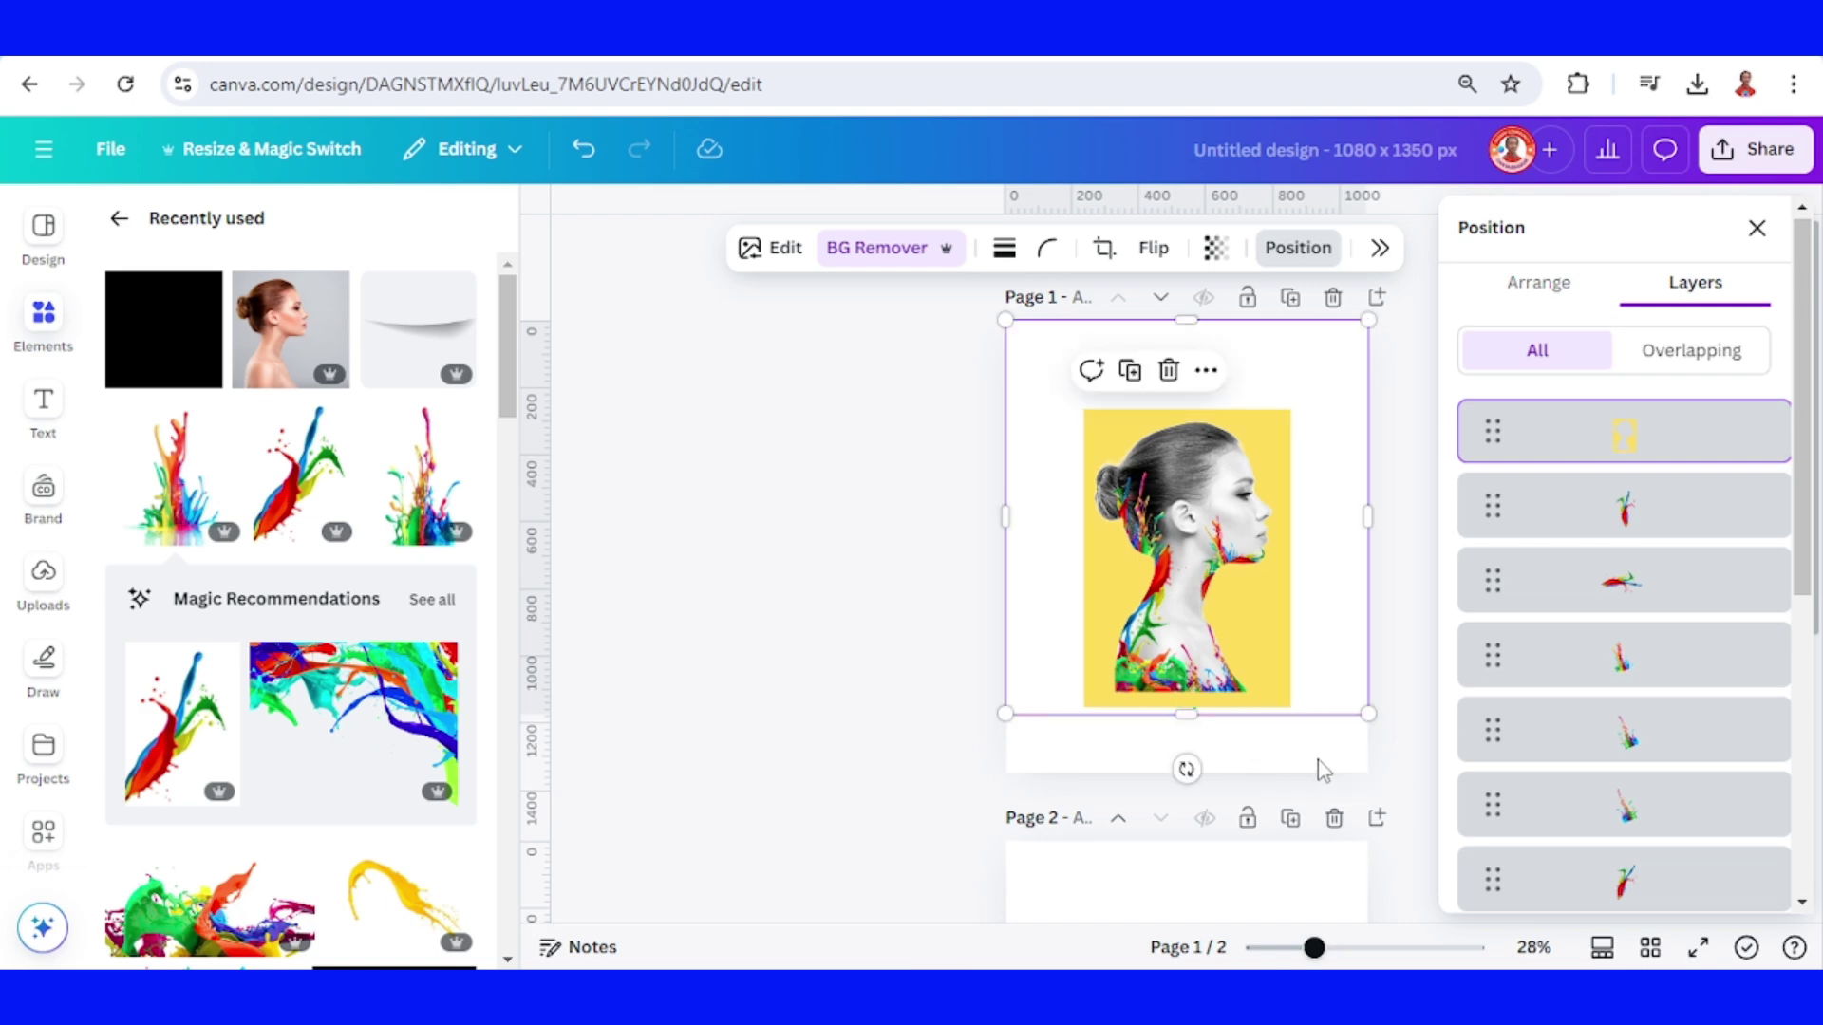
click(1326, 767)
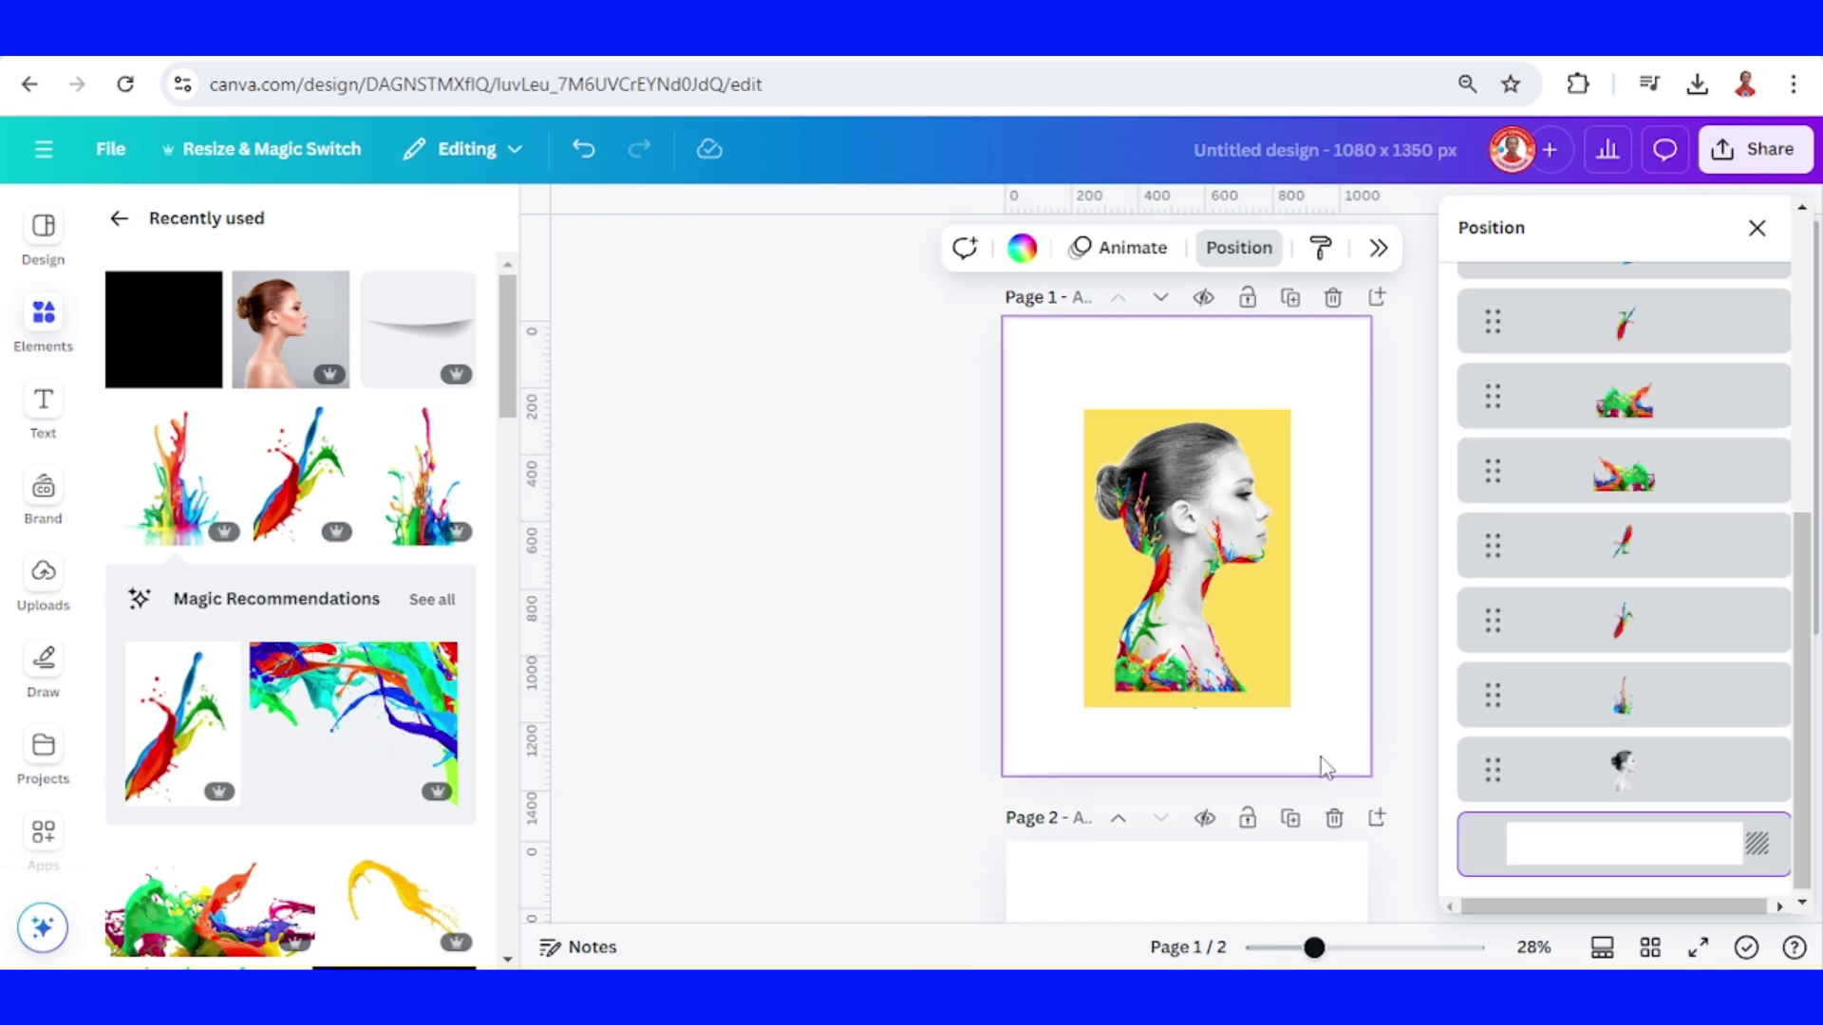
click(1022, 248)
click(1580, 405)
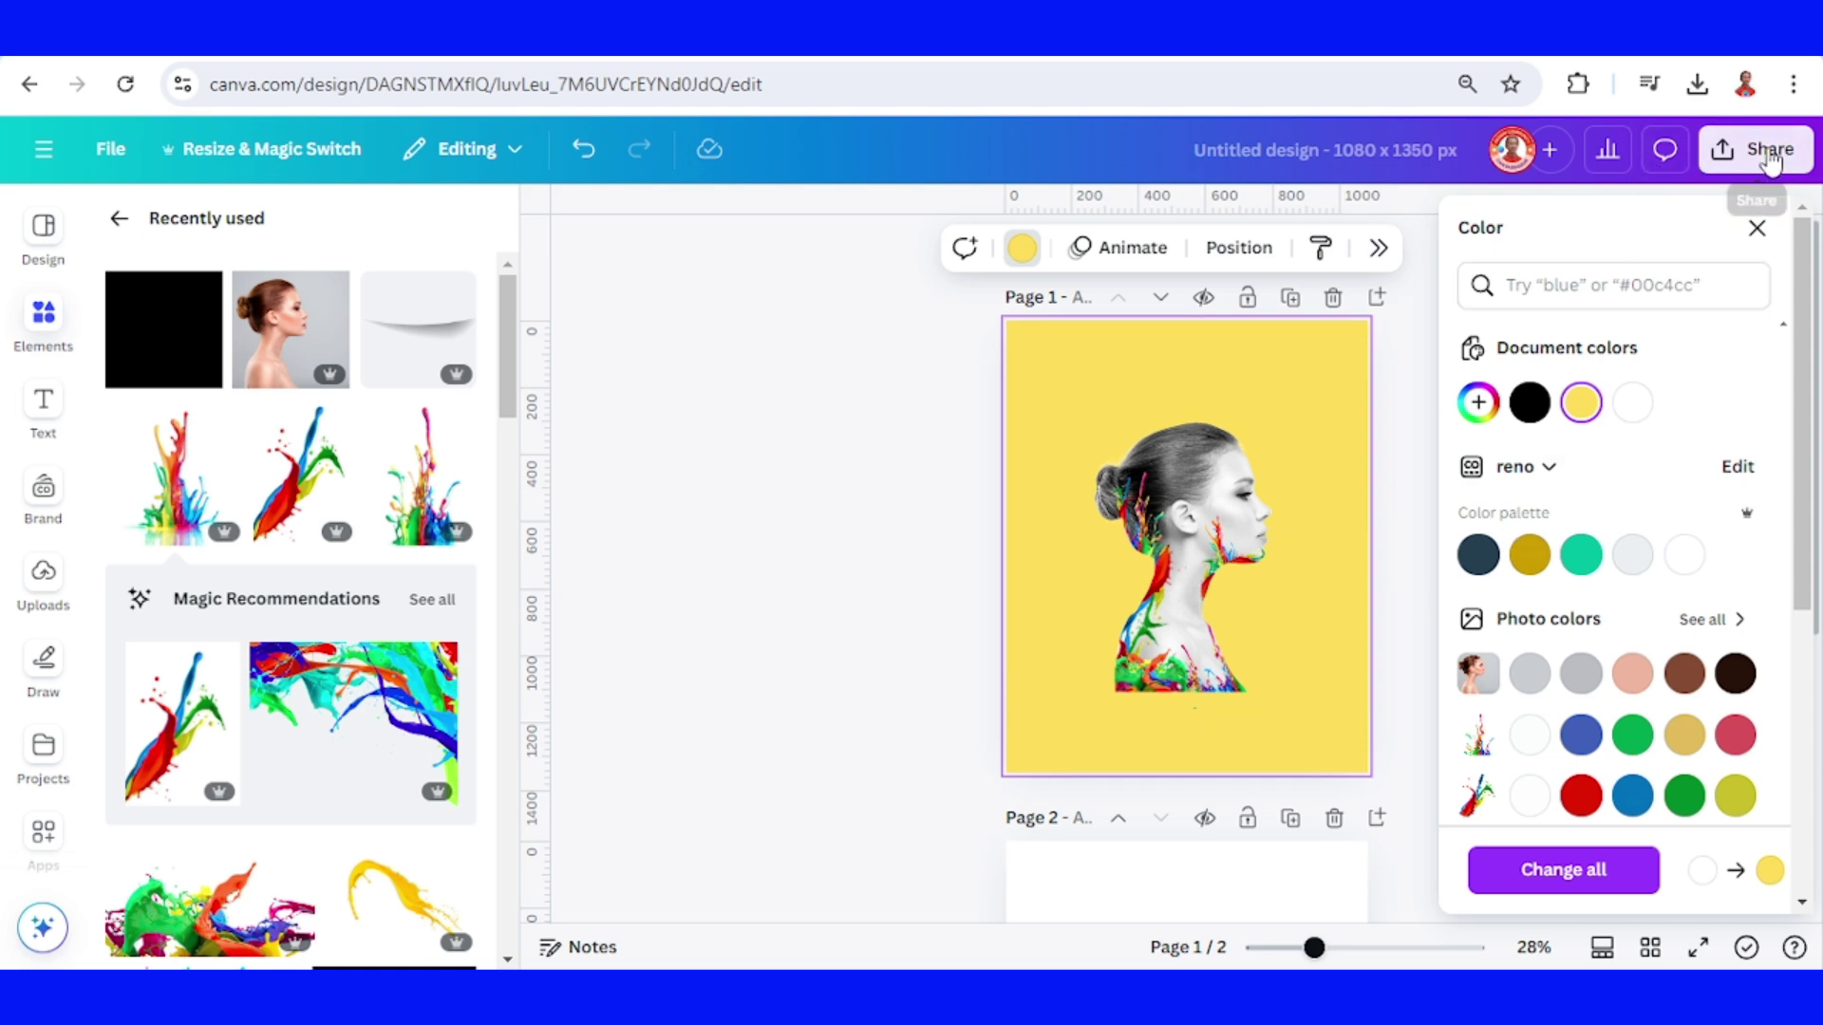
Step: Download only page 1 as a PNG, excluding Page 2, then add a new blank page
click(1709, 159)
click(1484, 807)
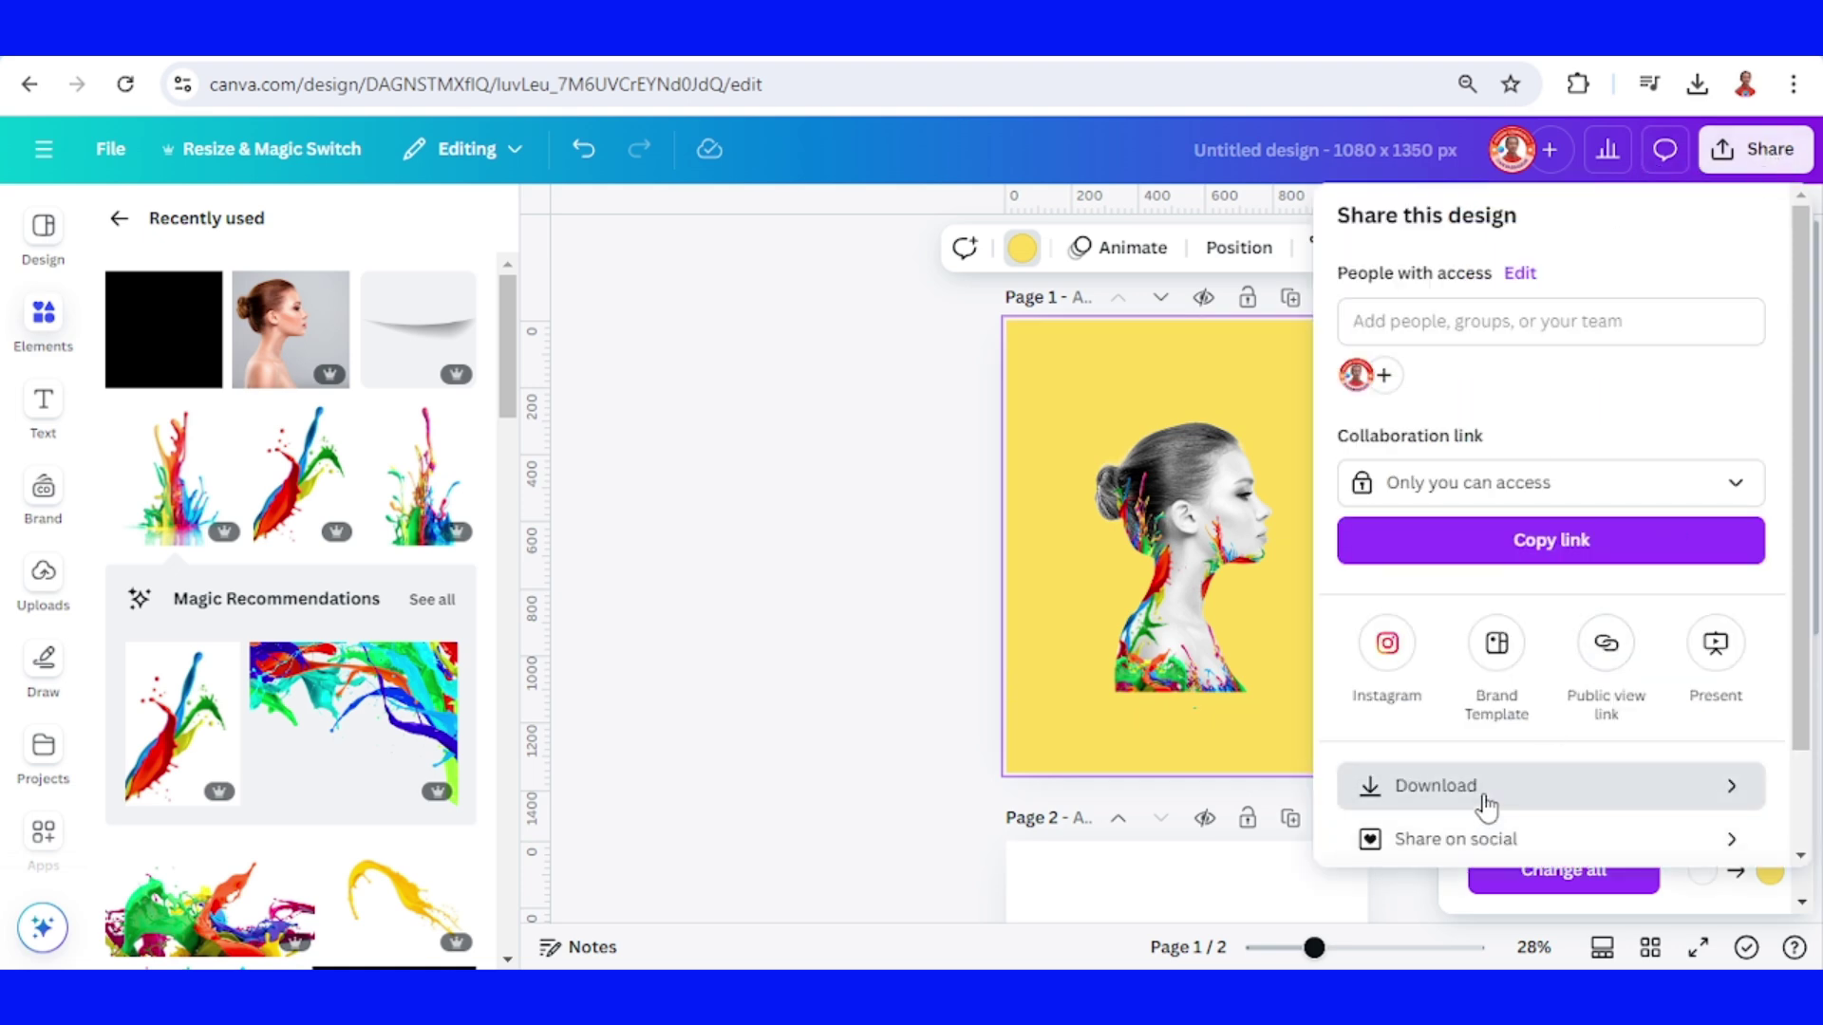
click(1773, 608)
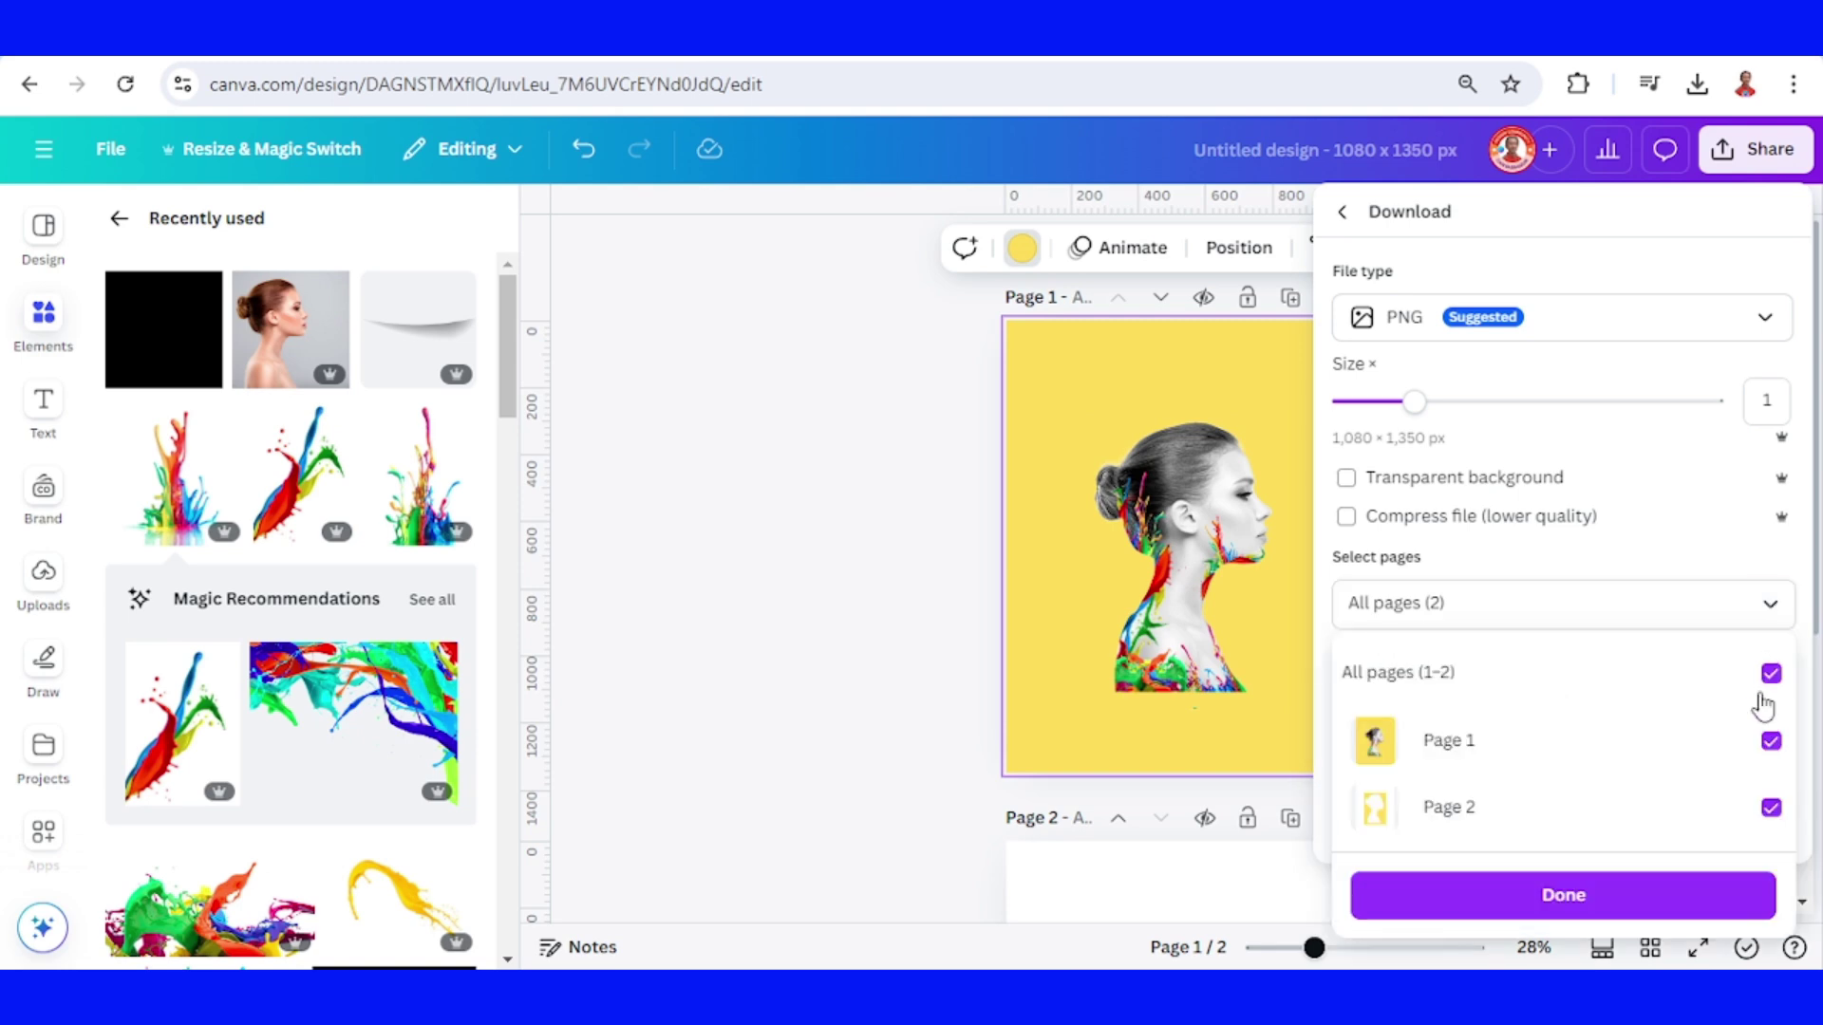
click(1769, 807)
click(1645, 905)
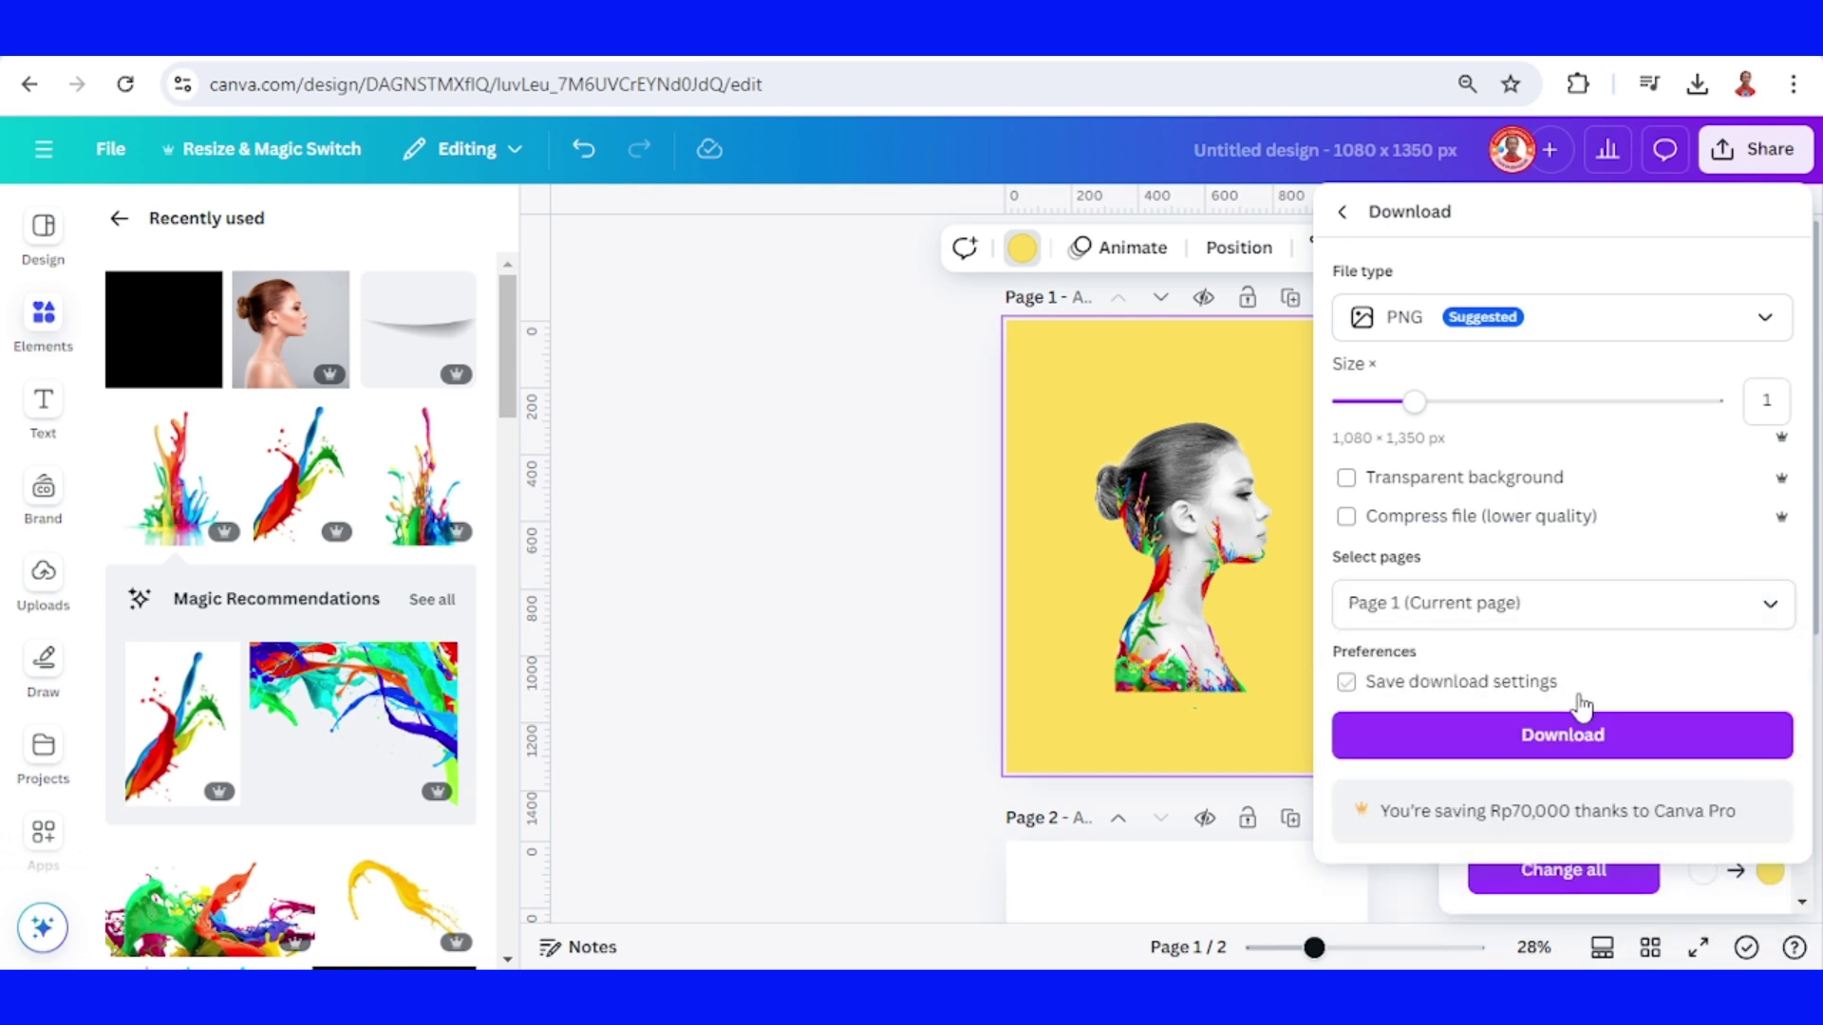
click(1598, 742)
click(1358, 318)
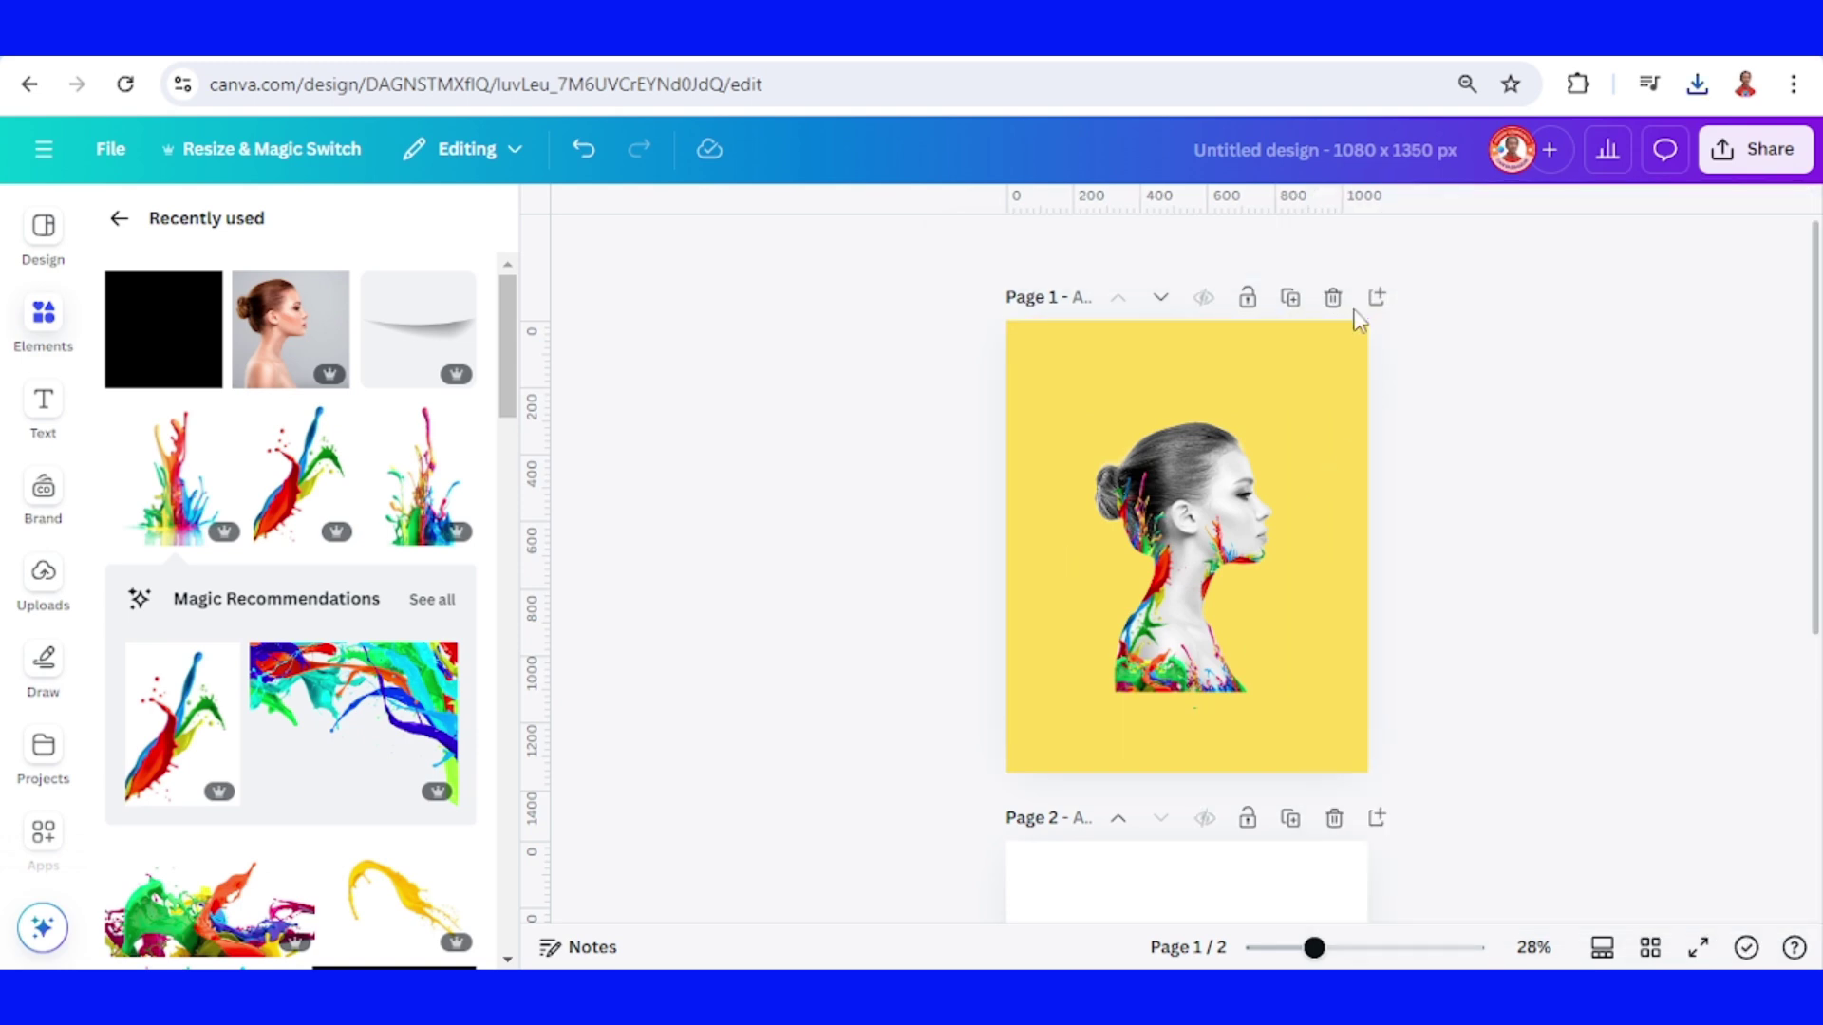
click(1377, 300)
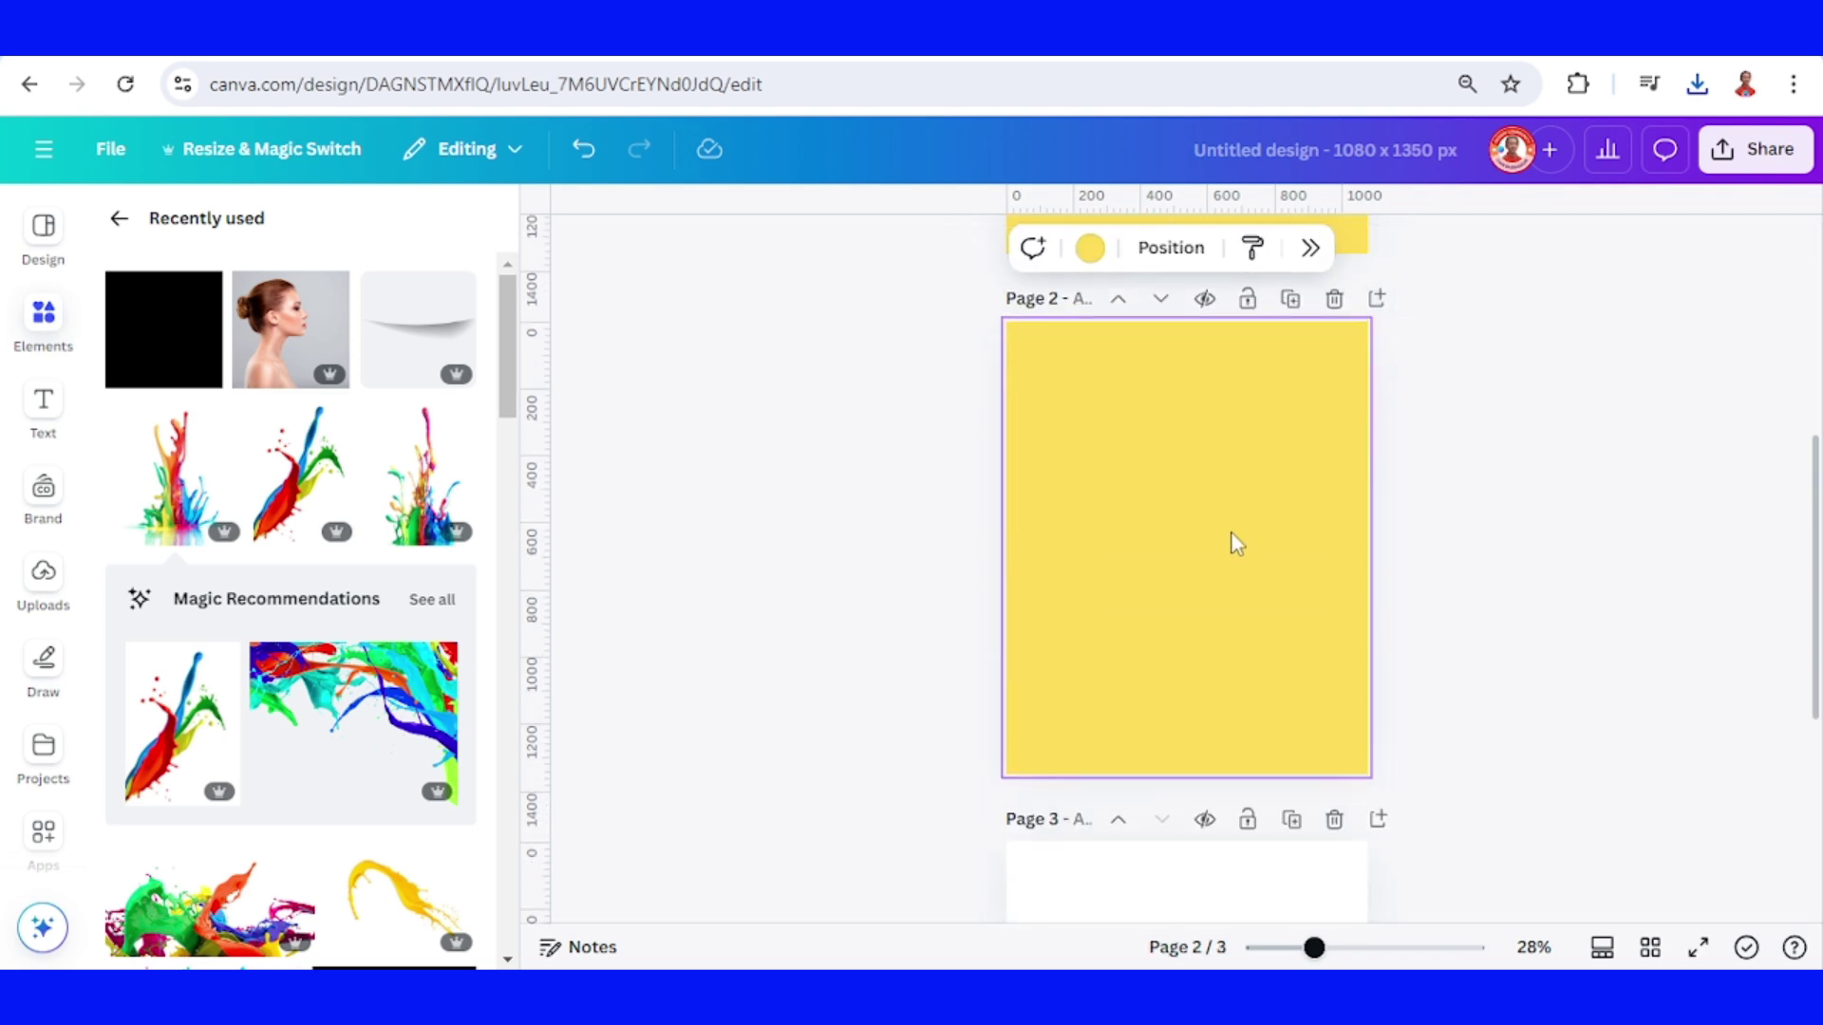
Step: Add the Gray Metallic Blurry Gradient to page 2 and make it the page background
scroll(294, 653, down, 10)
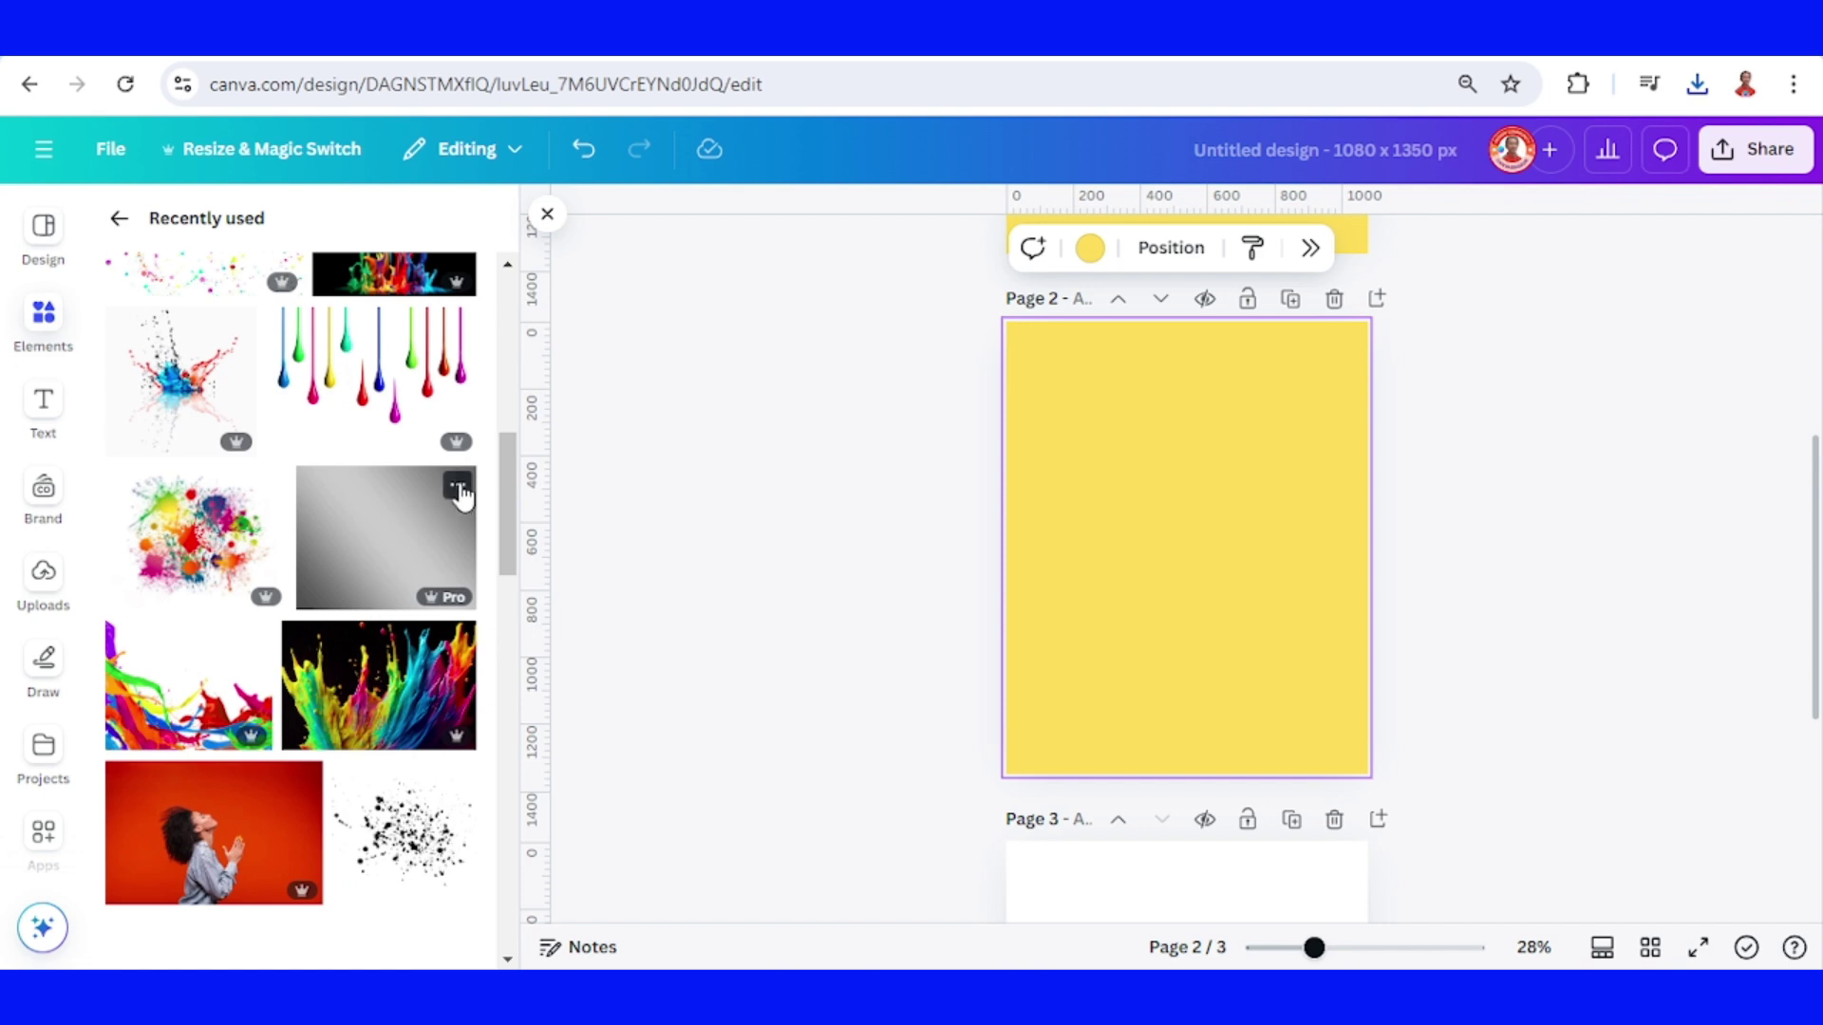
click(458, 488)
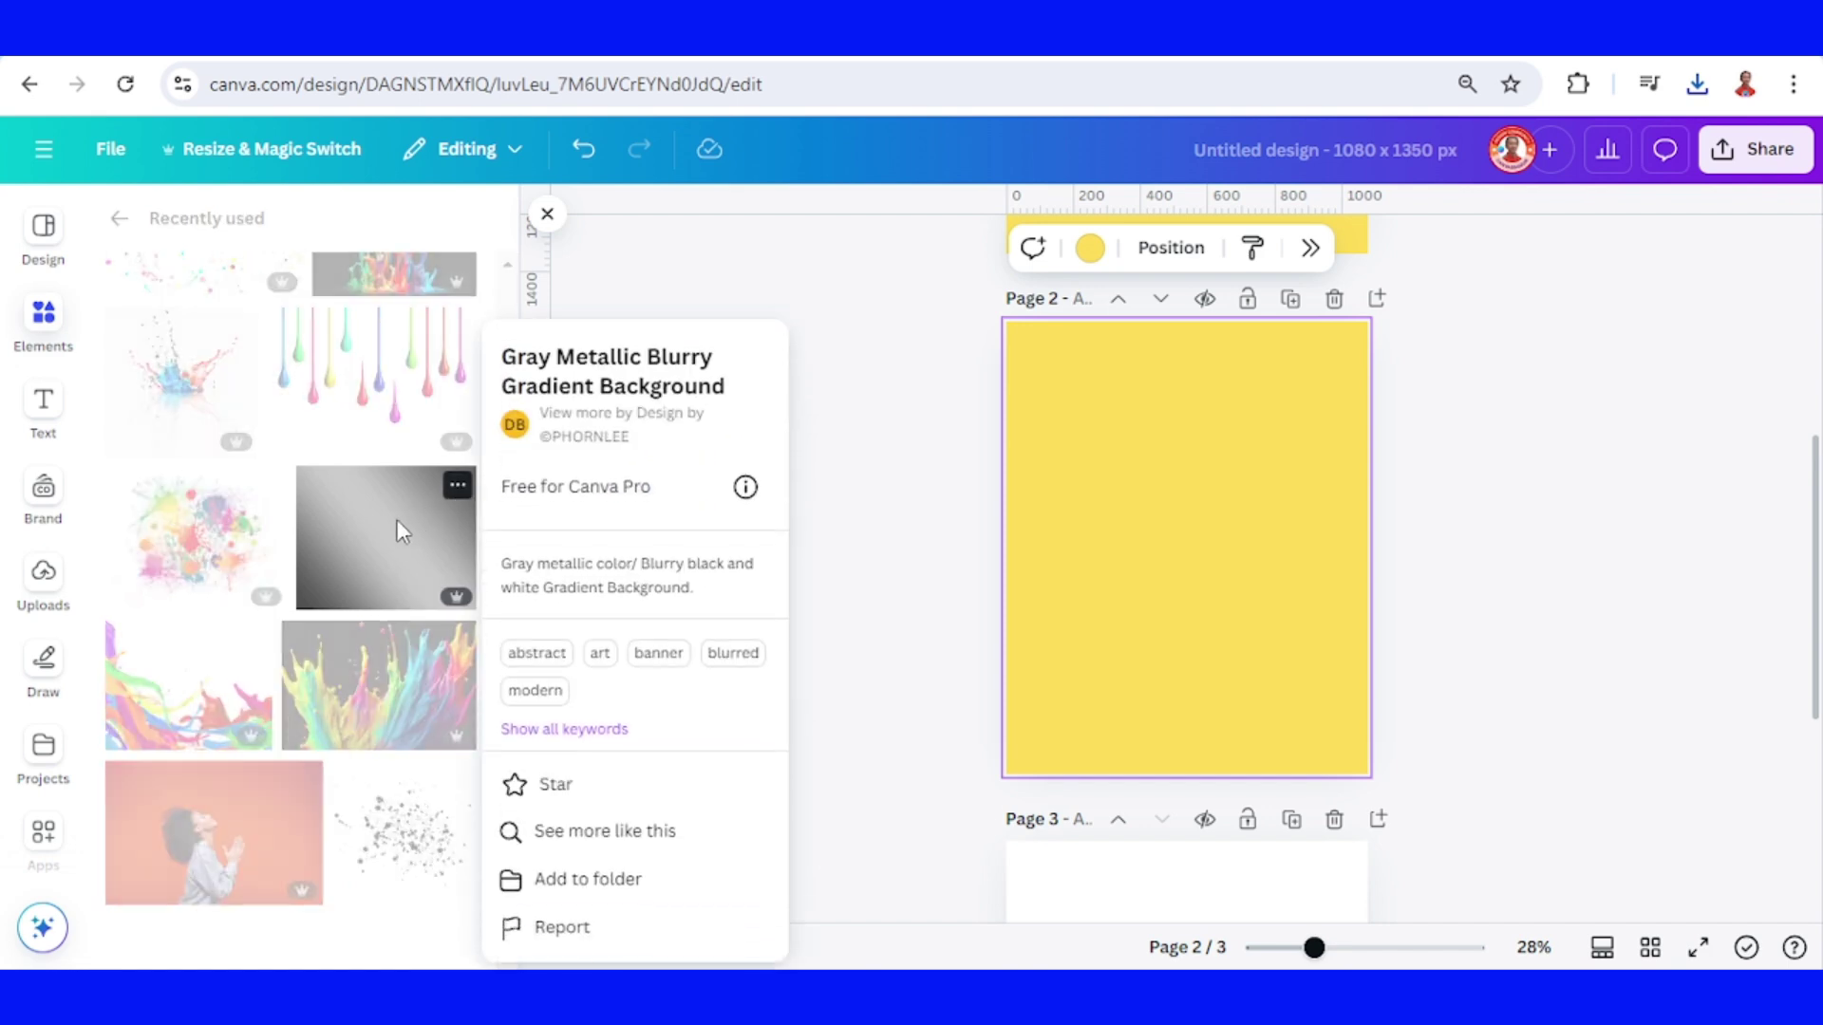
click(399, 532)
click(398, 534)
right_click(1165, 533)
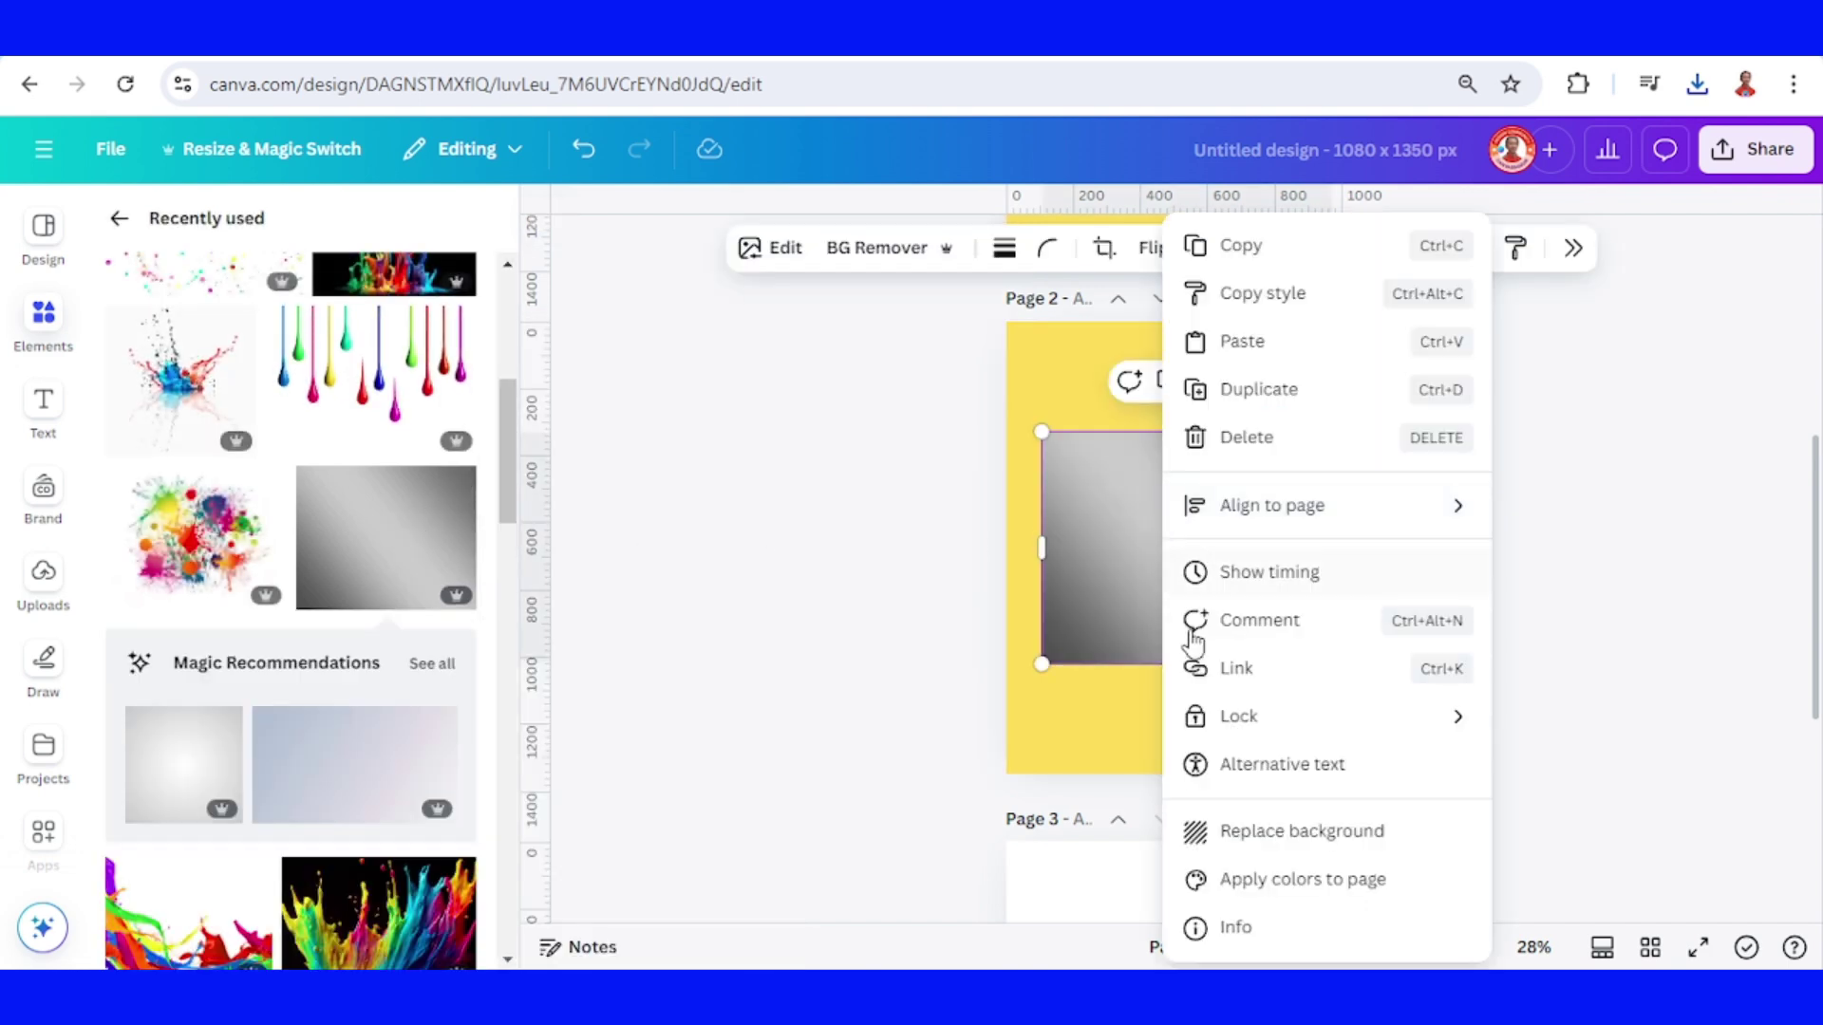
click(1306, 830)
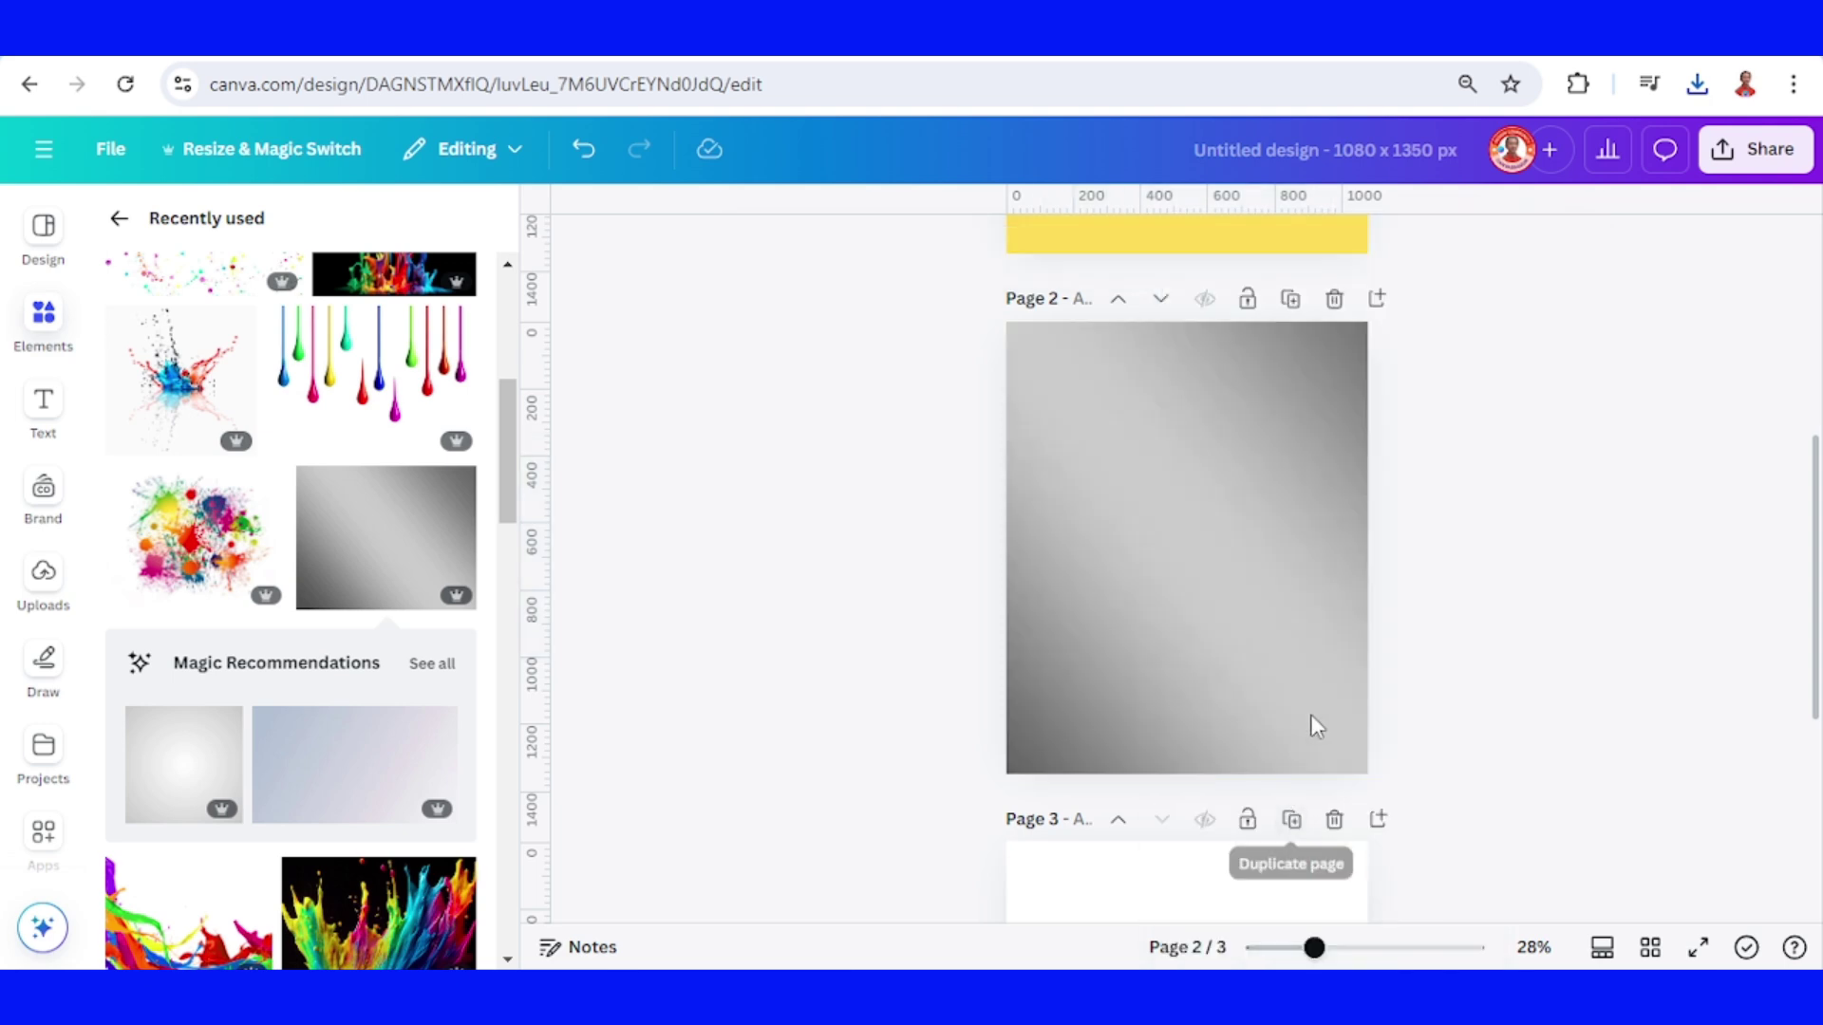
scroll(1381, 684, up, 3)
scroll(1382, 683, up, 2)
scroll(1395, 464, down, 4)
Step: Bring the downloaded portrait PNG onto page 2 and remove its yellow background
click(1698, 84)
drag(1480, 218, 1225, 688)
click(867, 248)
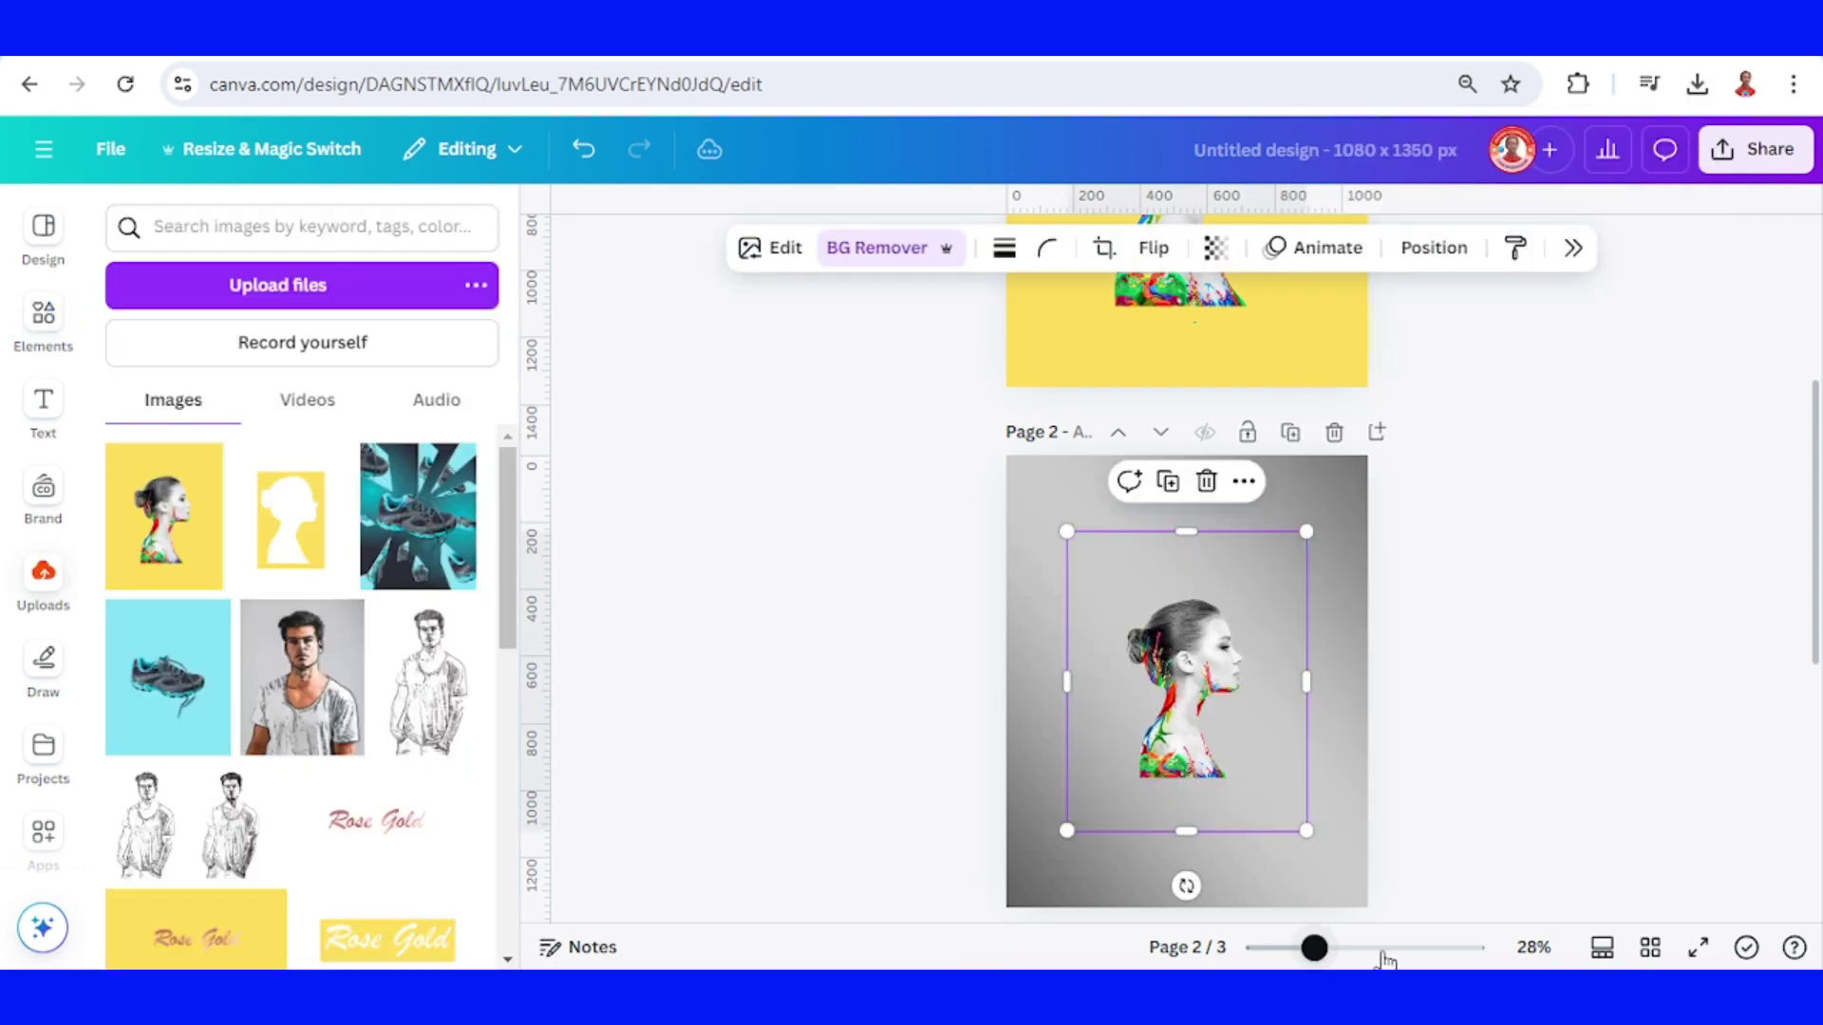
Step: Upscale the portrait 4x with Image Upscaler and swap in the upscaled version
click(1384, 950)
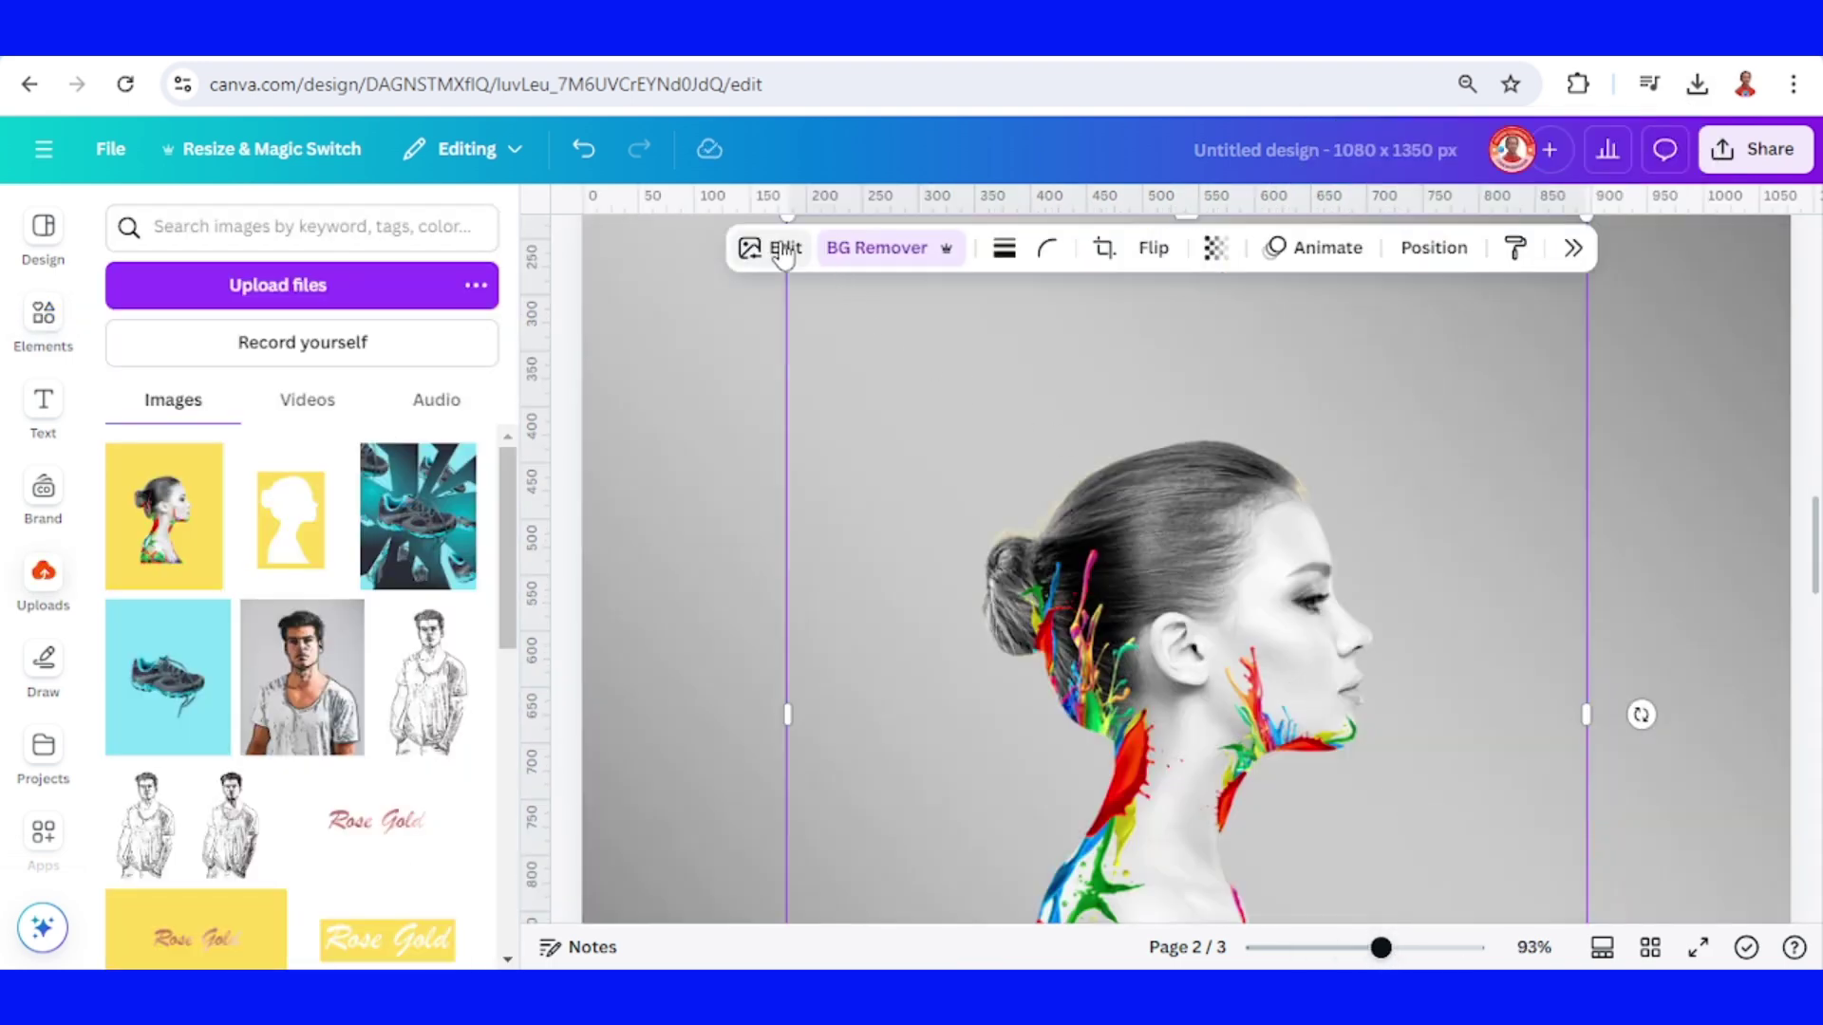
scroll(1604, 693, down, 3)
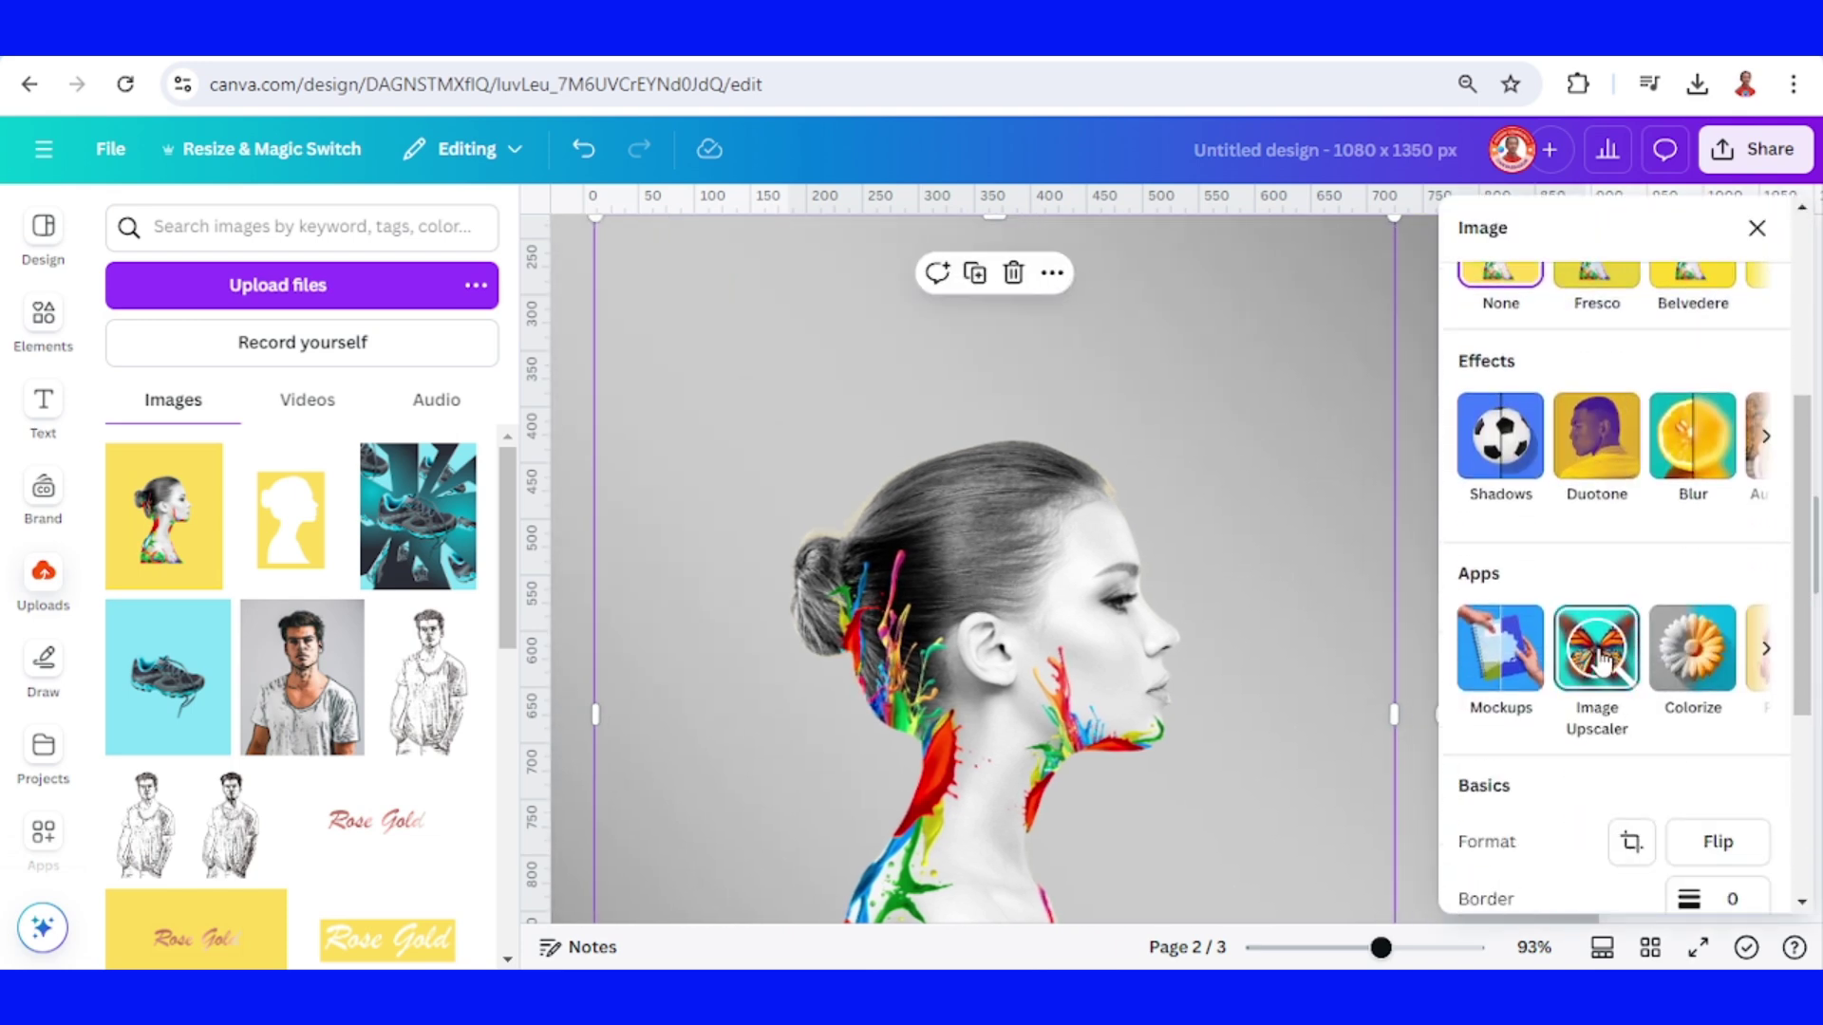
click(1598, 655)
click(1657, 710)
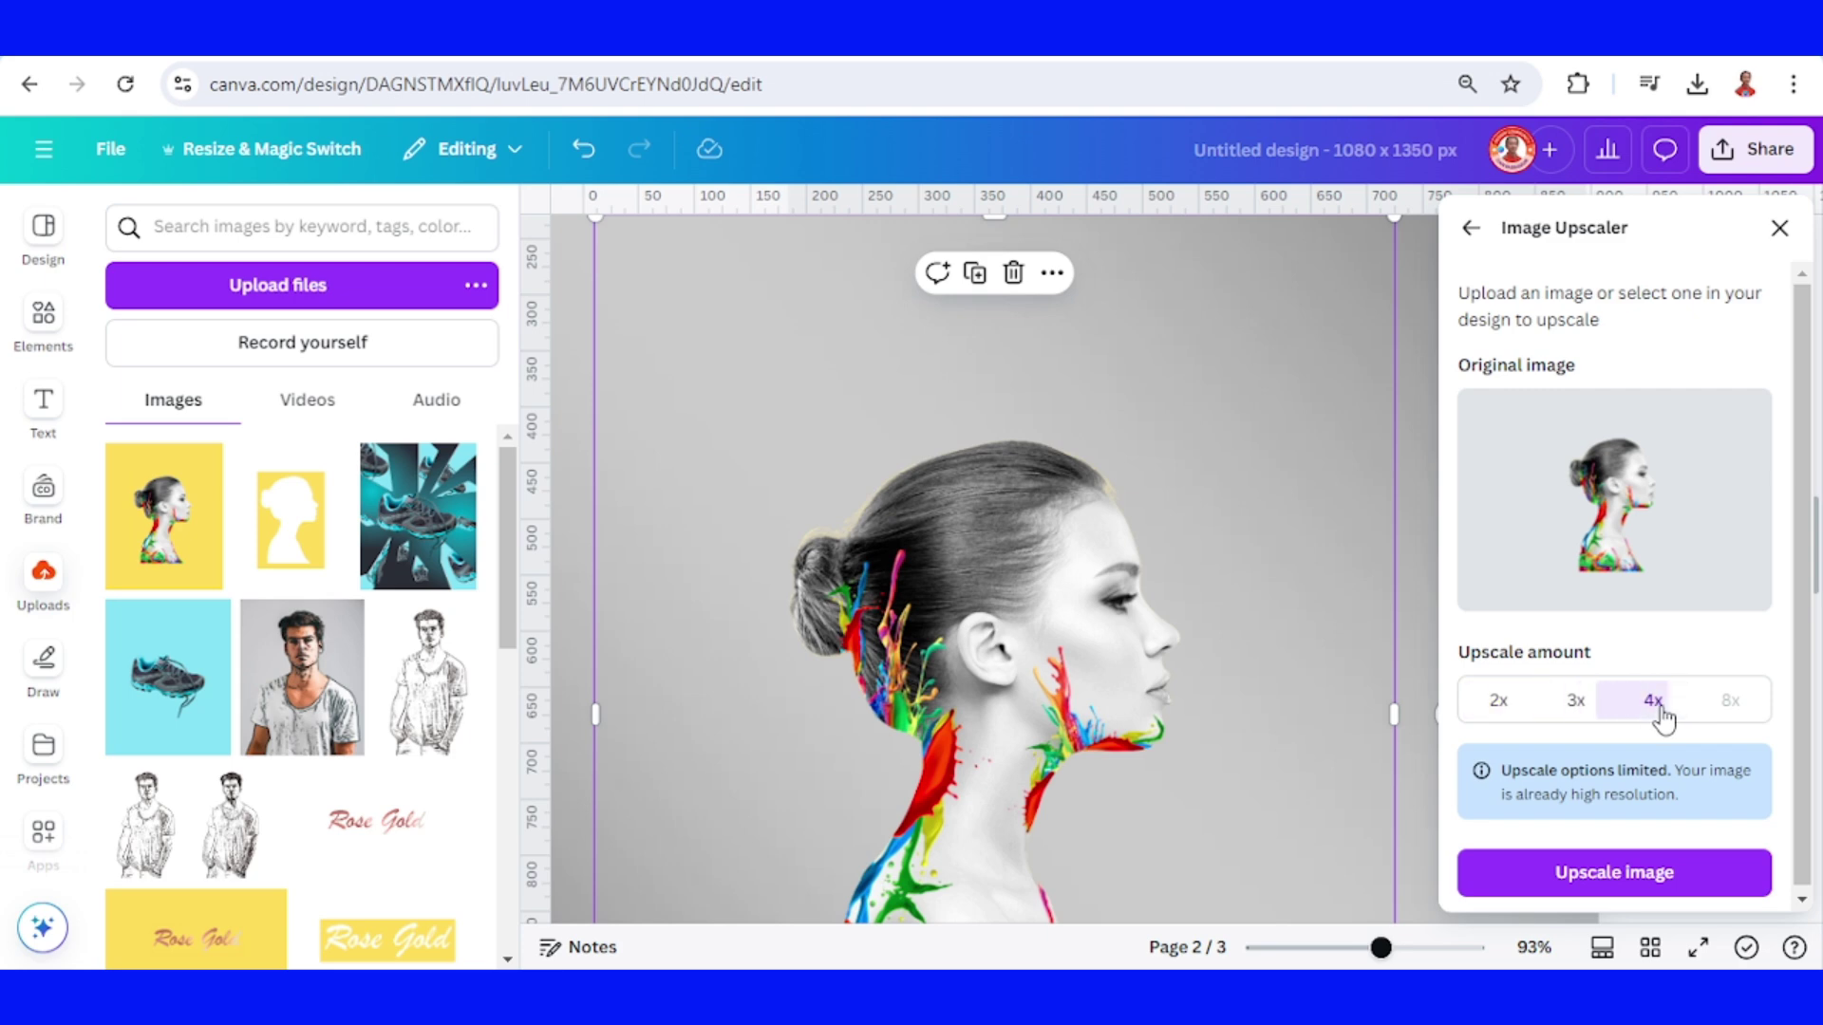
click(1658, 878)
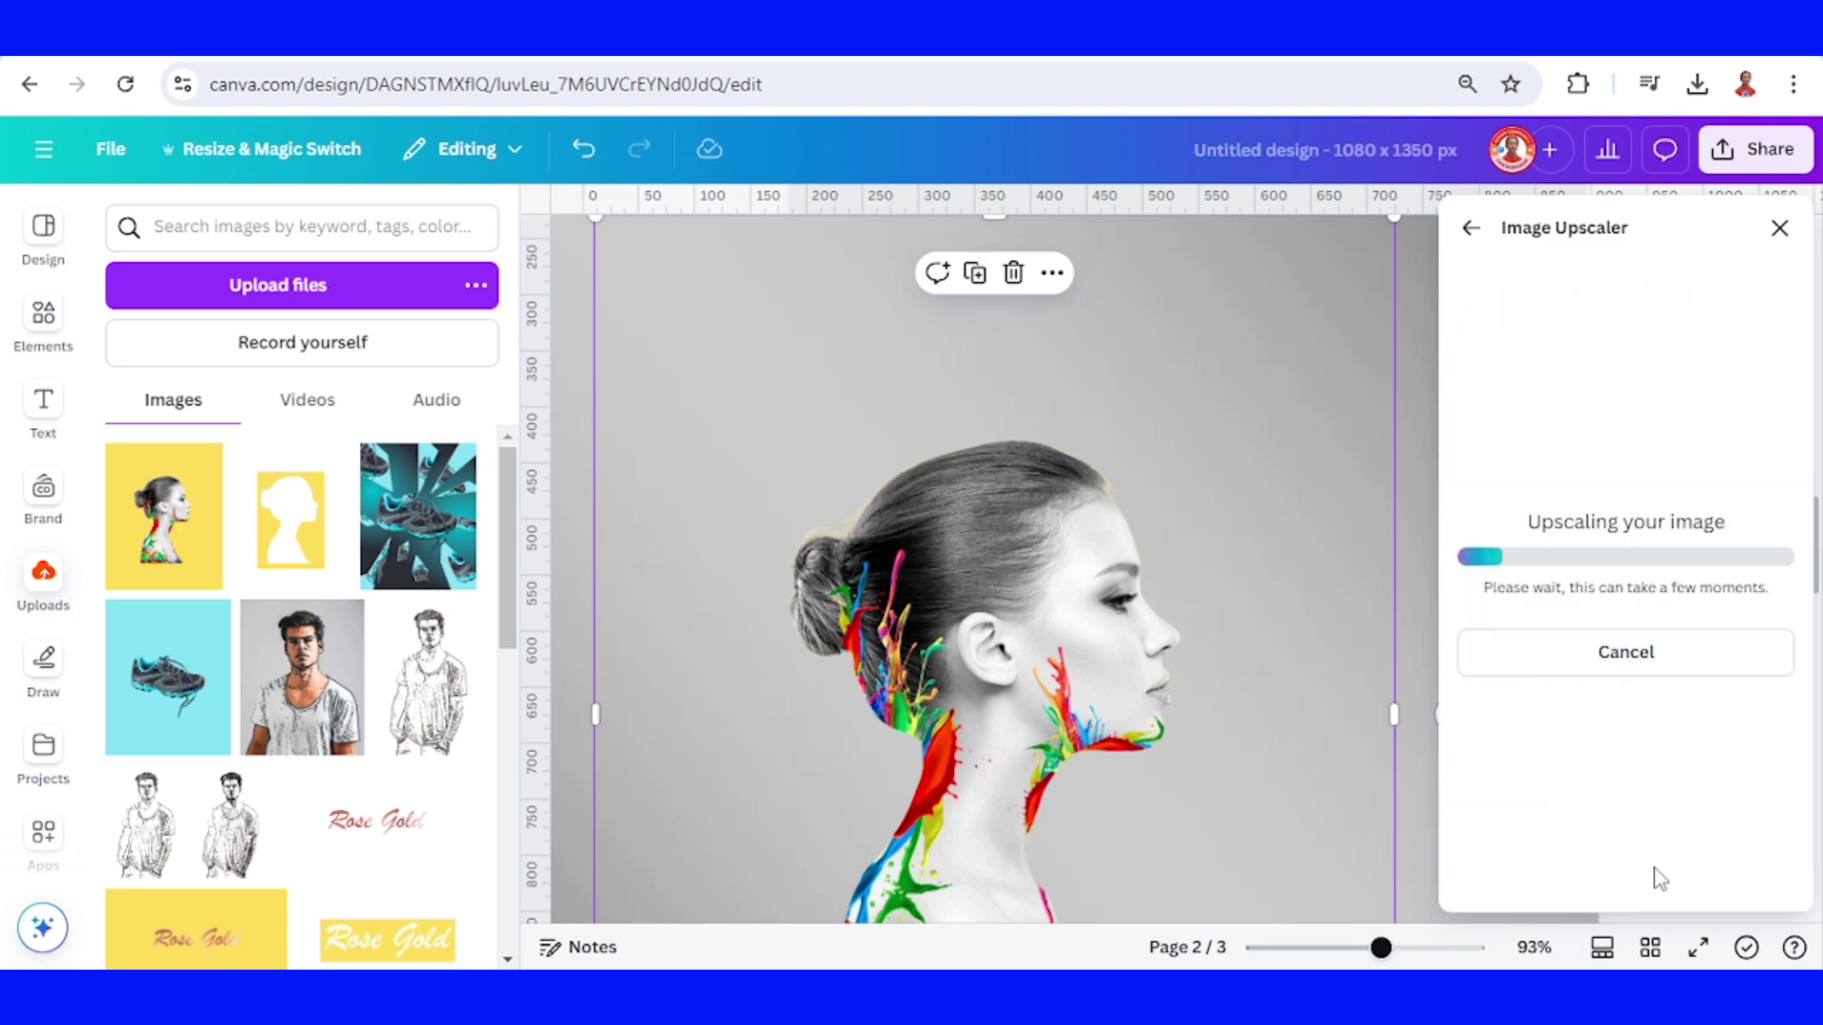
click(1512, 733)
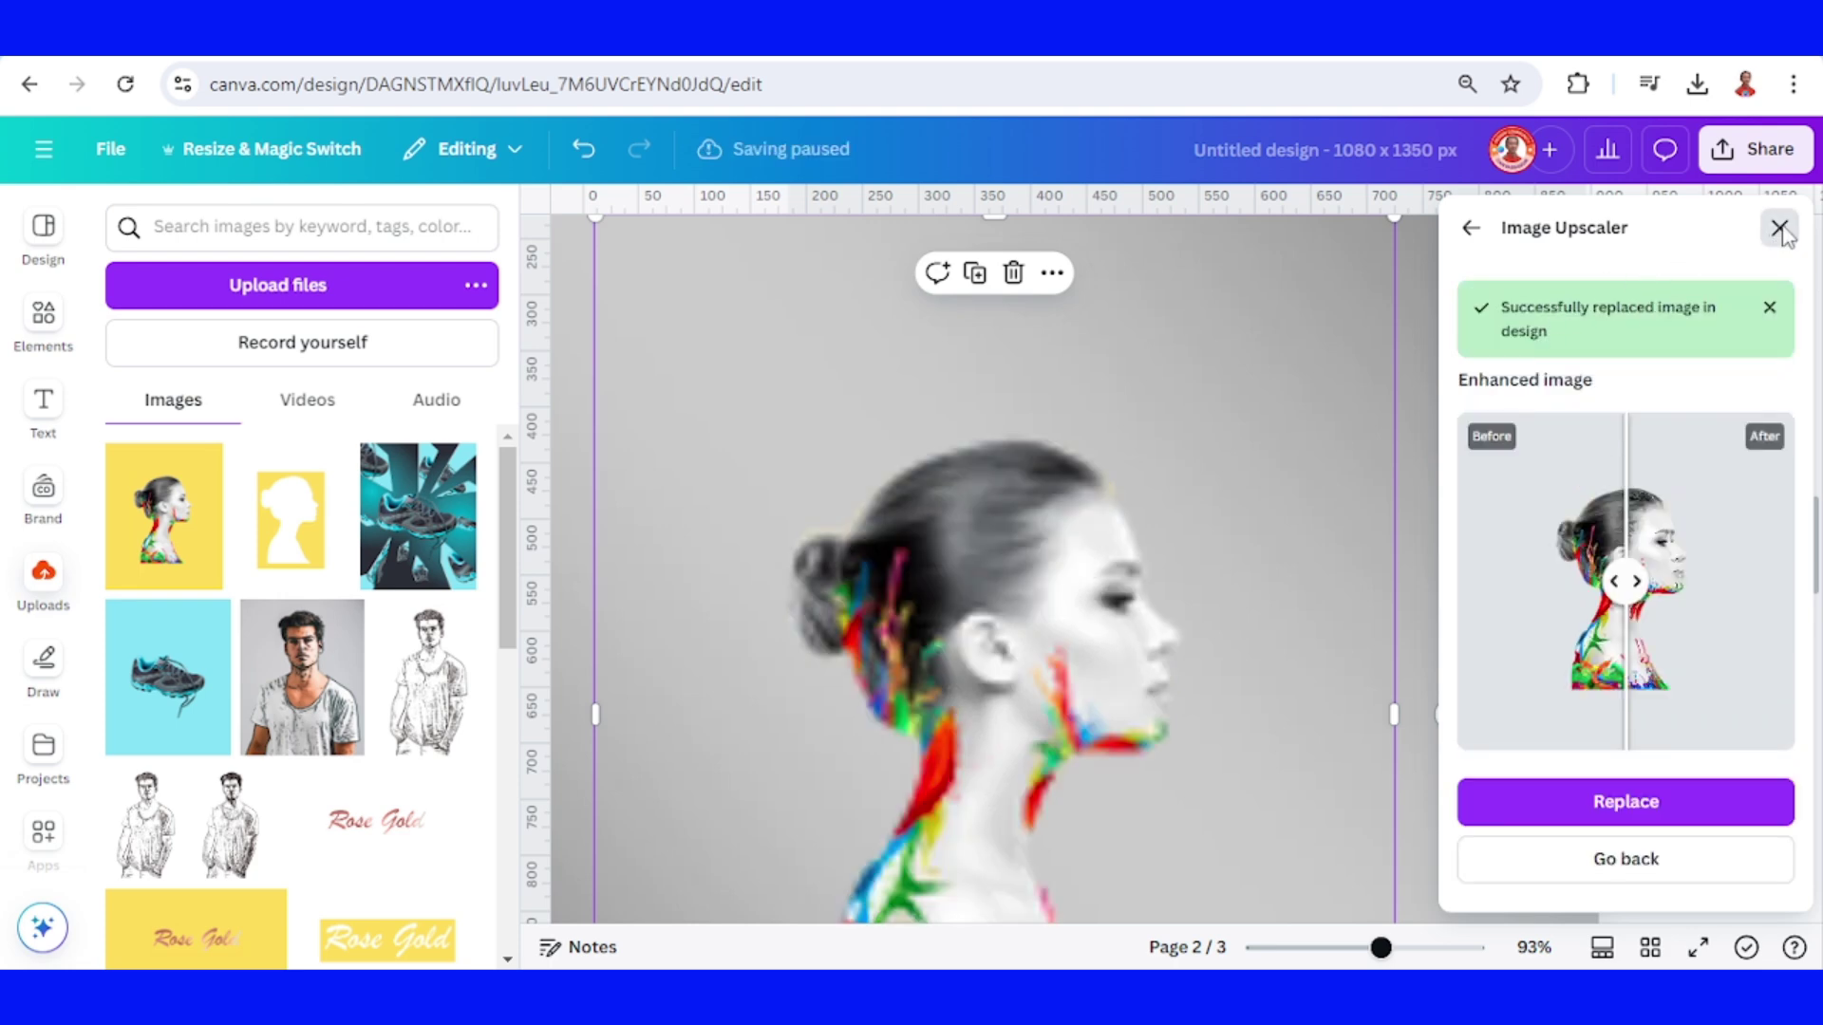
click(1780, 228)
Step: Crop the portrait on all four sides and enlarge it to fill the page from the bottom-left
drag(1186, 798, 1187, 748)
drag(1318, 638, 1249, 638)
drag(1056, 612, 1102, 612)
drag(1175, 475, 1175, 533)
drag(1206, 640, 1092, 788)
drag(1136, 677, 1396, 465)
Step: Add the Abstract Paint Splatters element without its background, over the head and layered below the portrait
click(1574, 610)
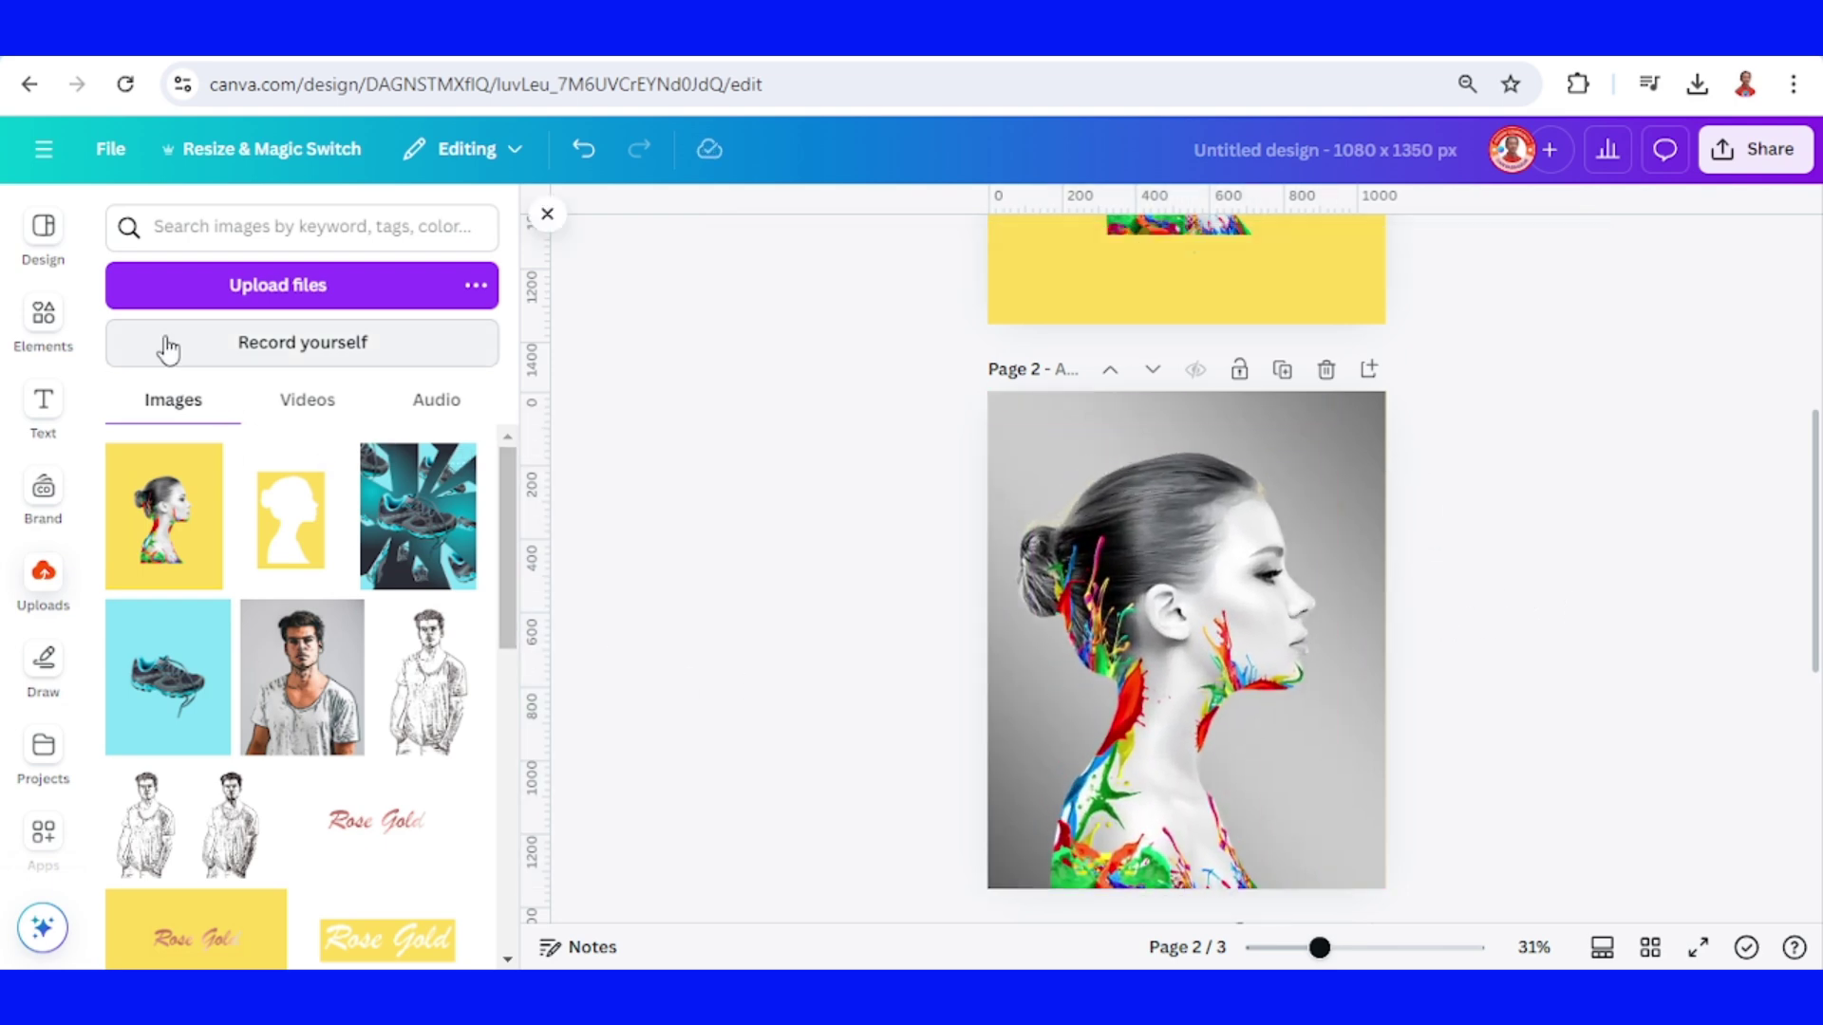
click(43, 315)
click(281, 702)
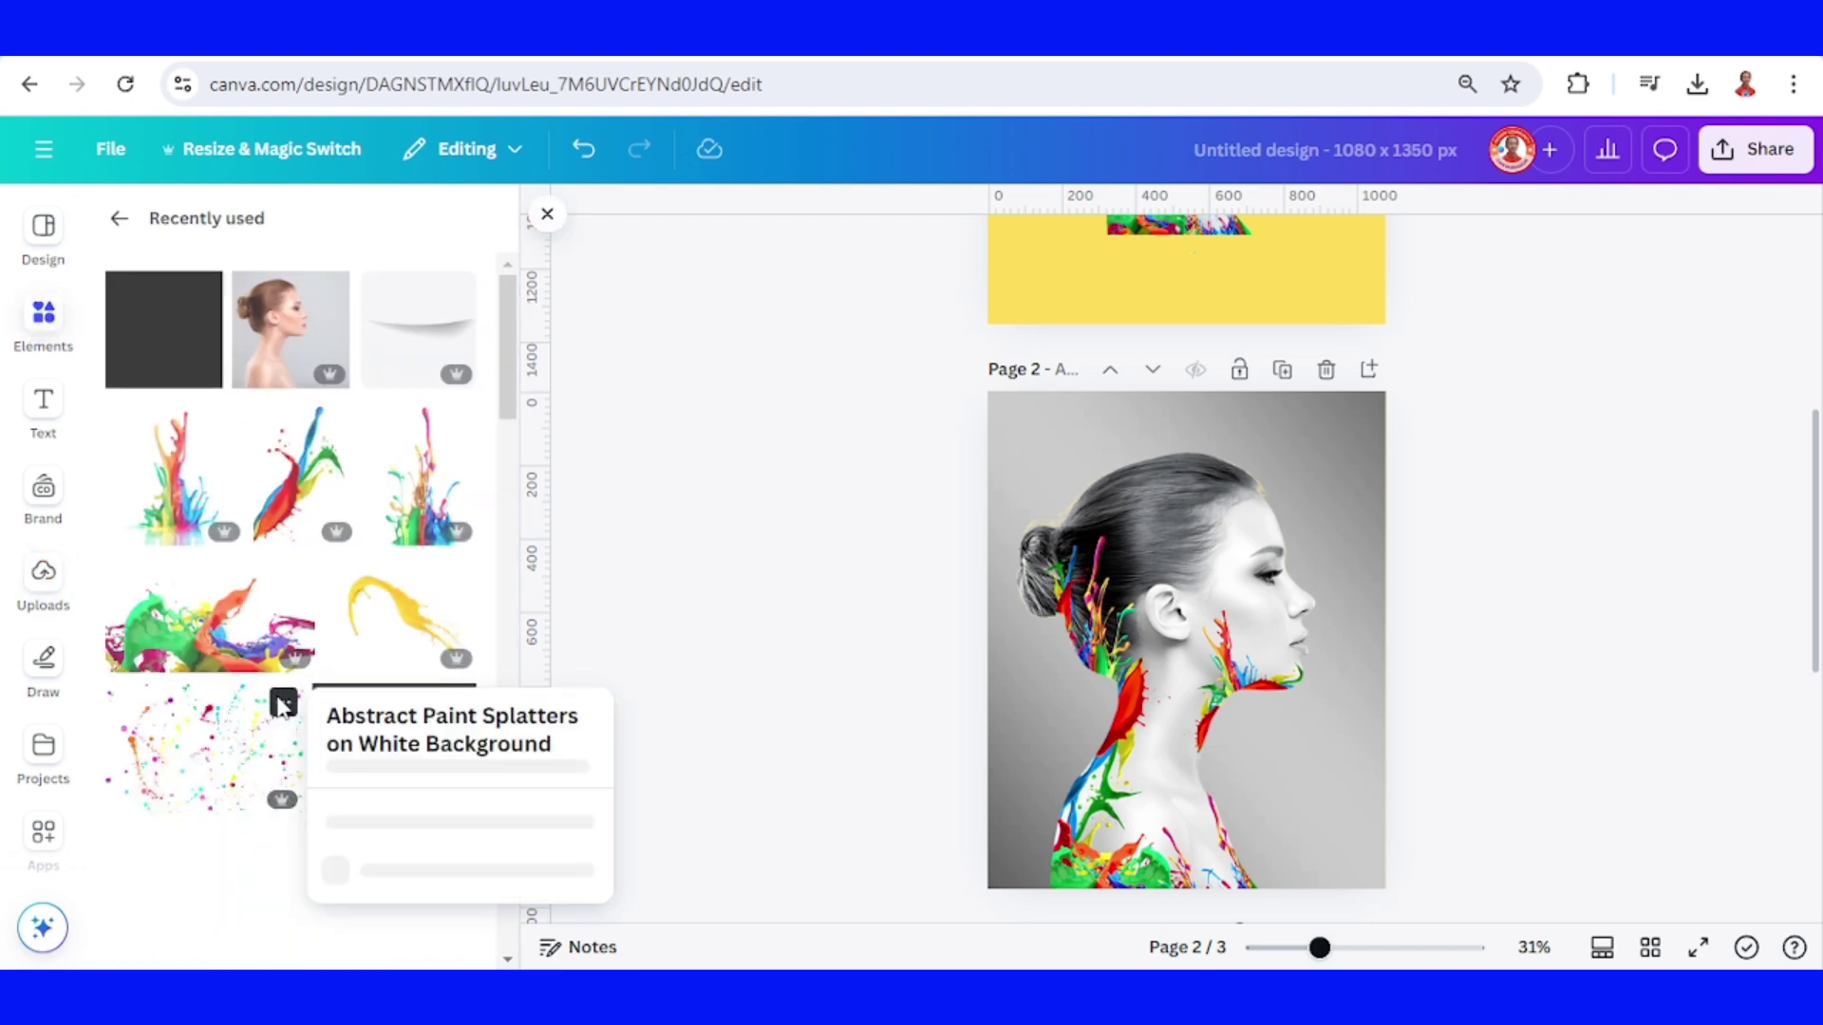
click(202, 755)
click(240, 753)
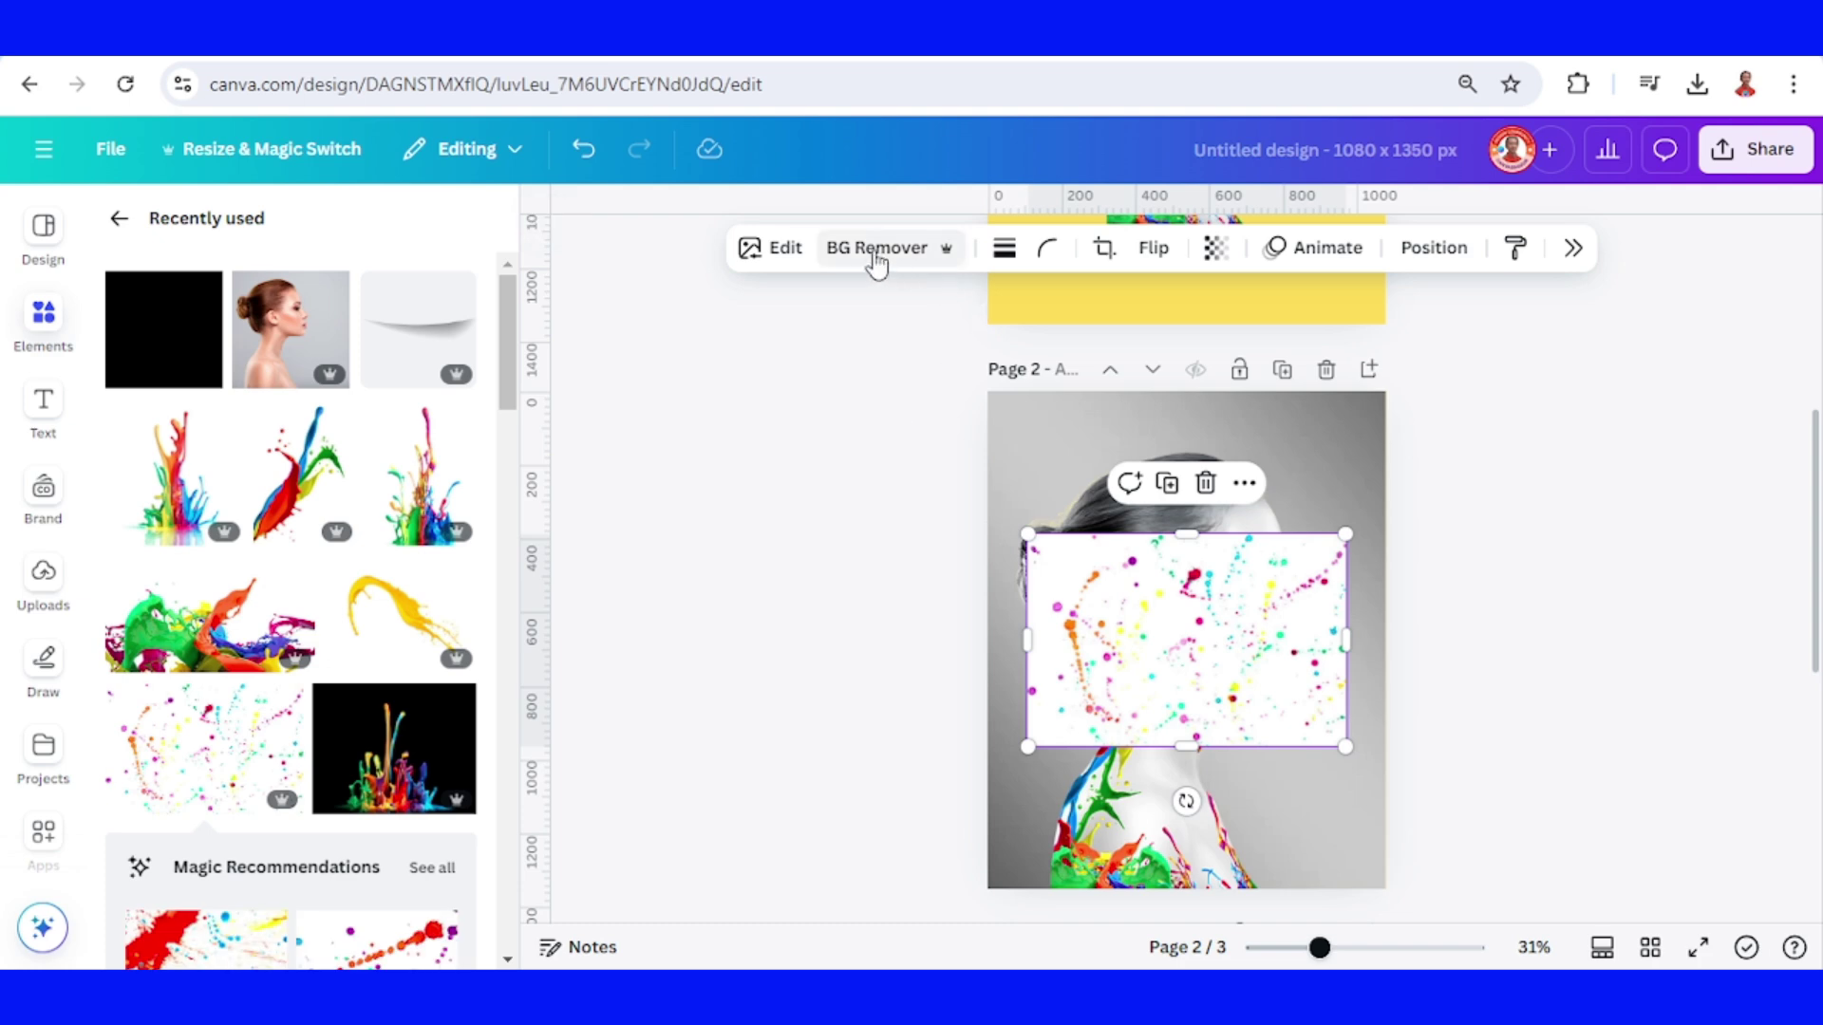
click(876, 253)
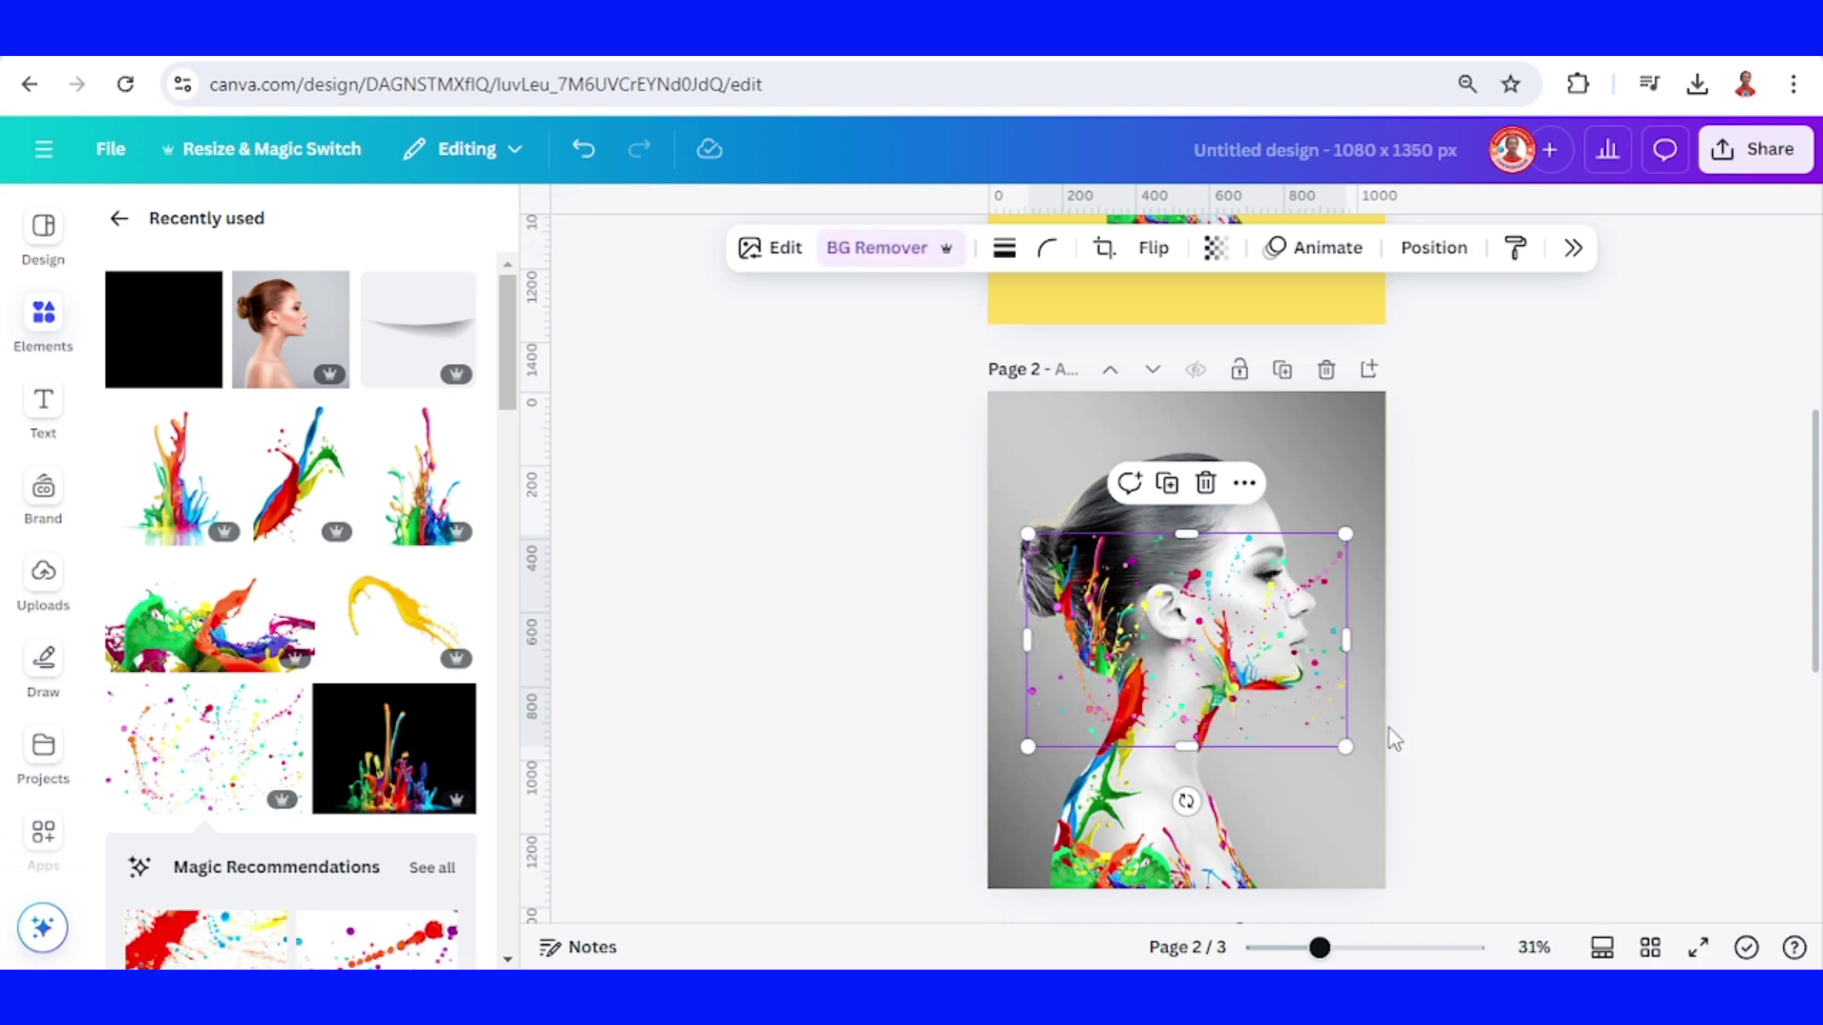
drag(1255, 680, 1261, 543)
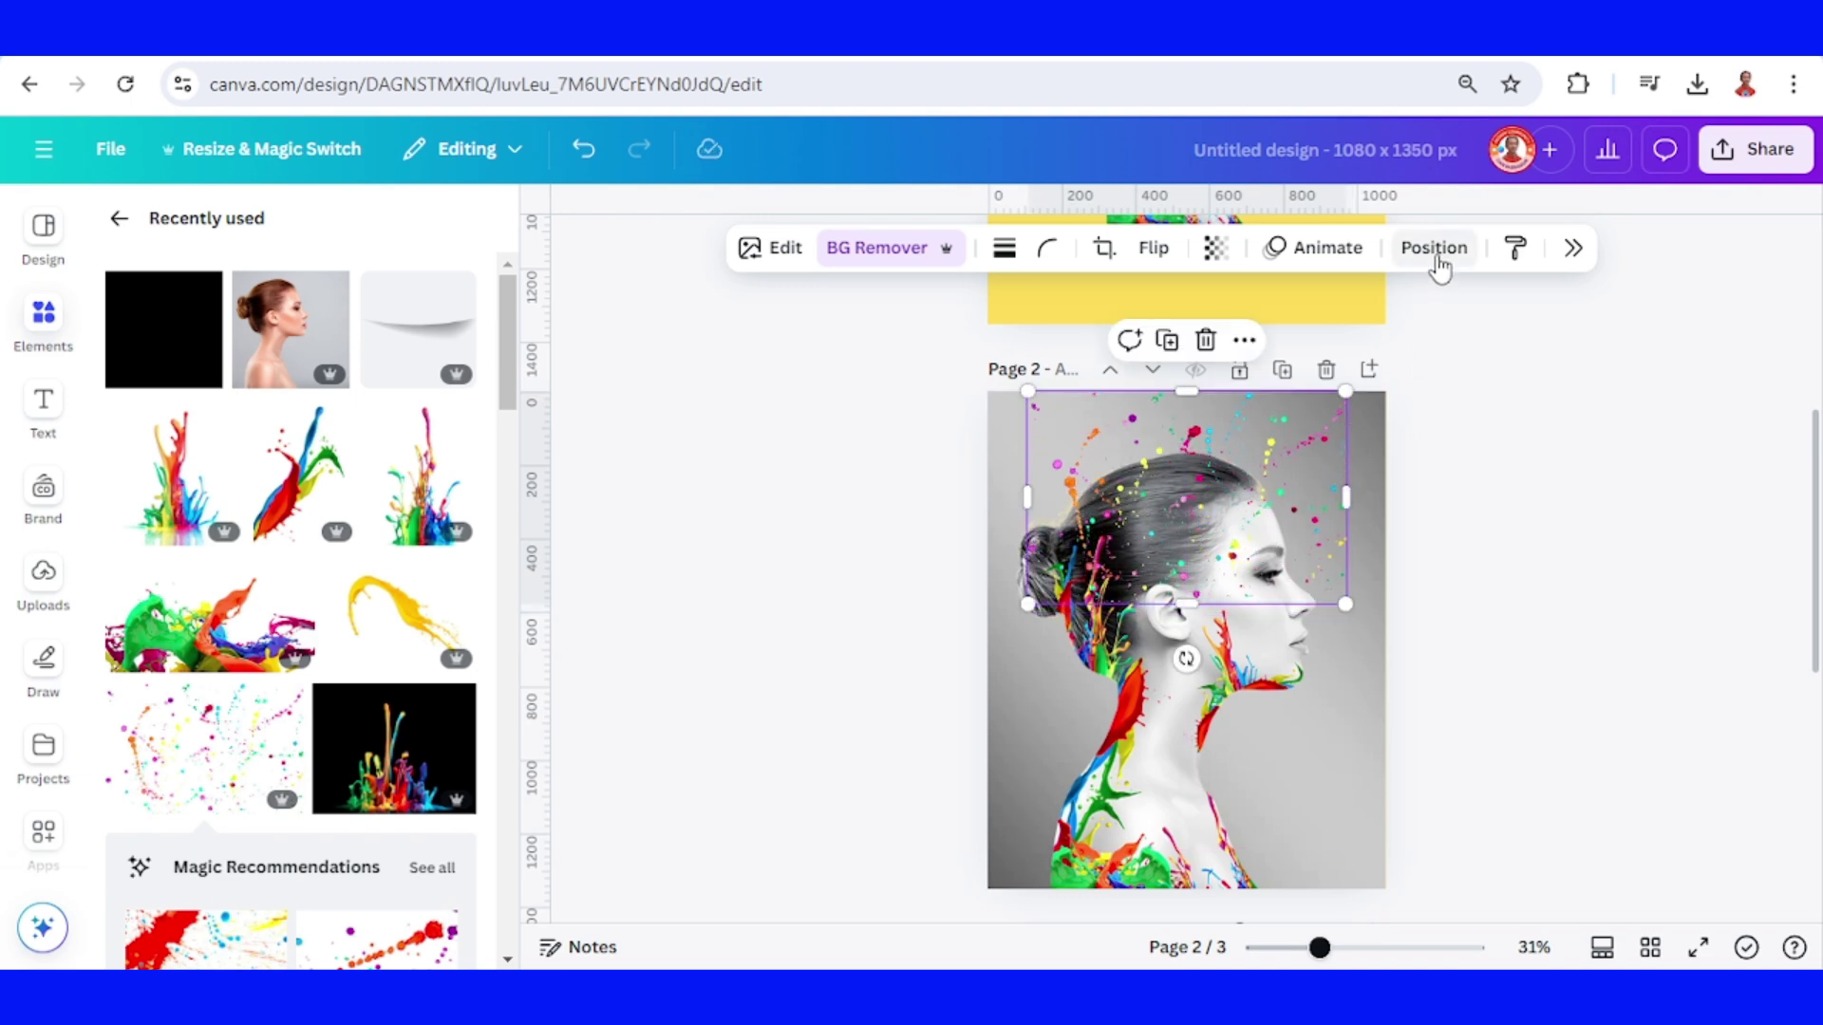
drag(1694, 439, 1686, 532)
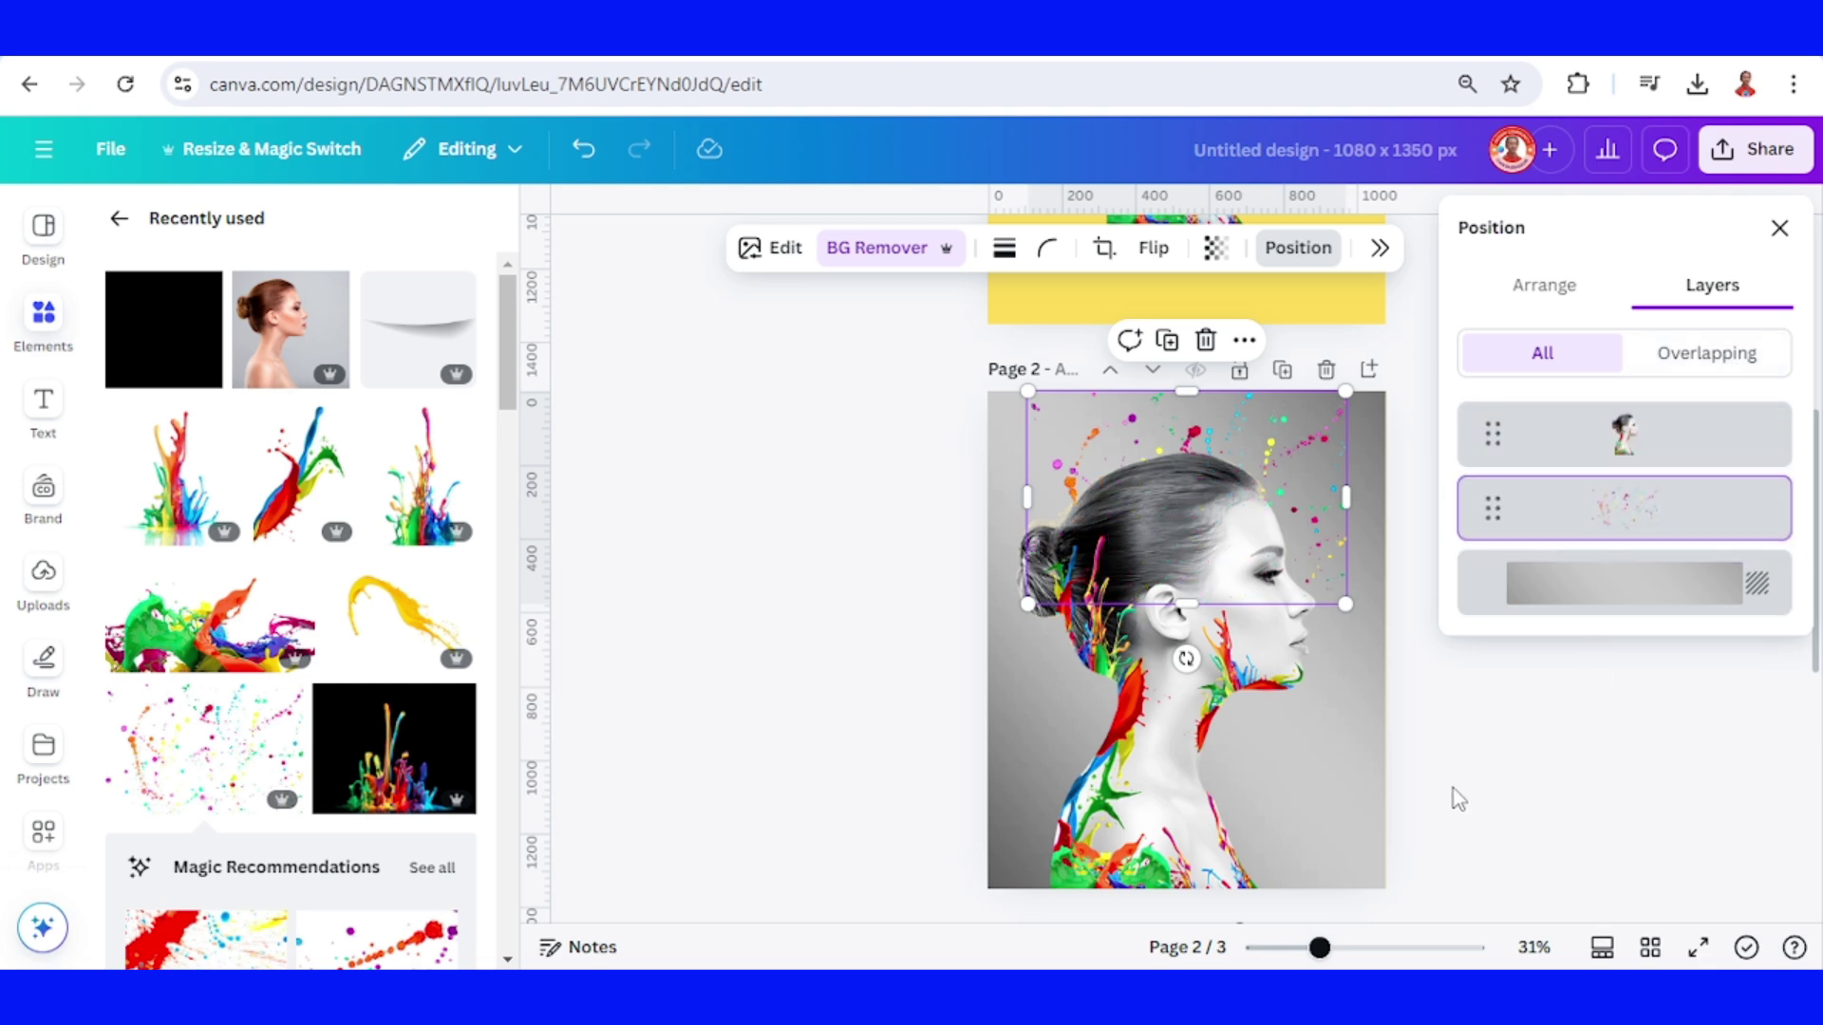
ctrl+scroll(1090, 423, up, 5)
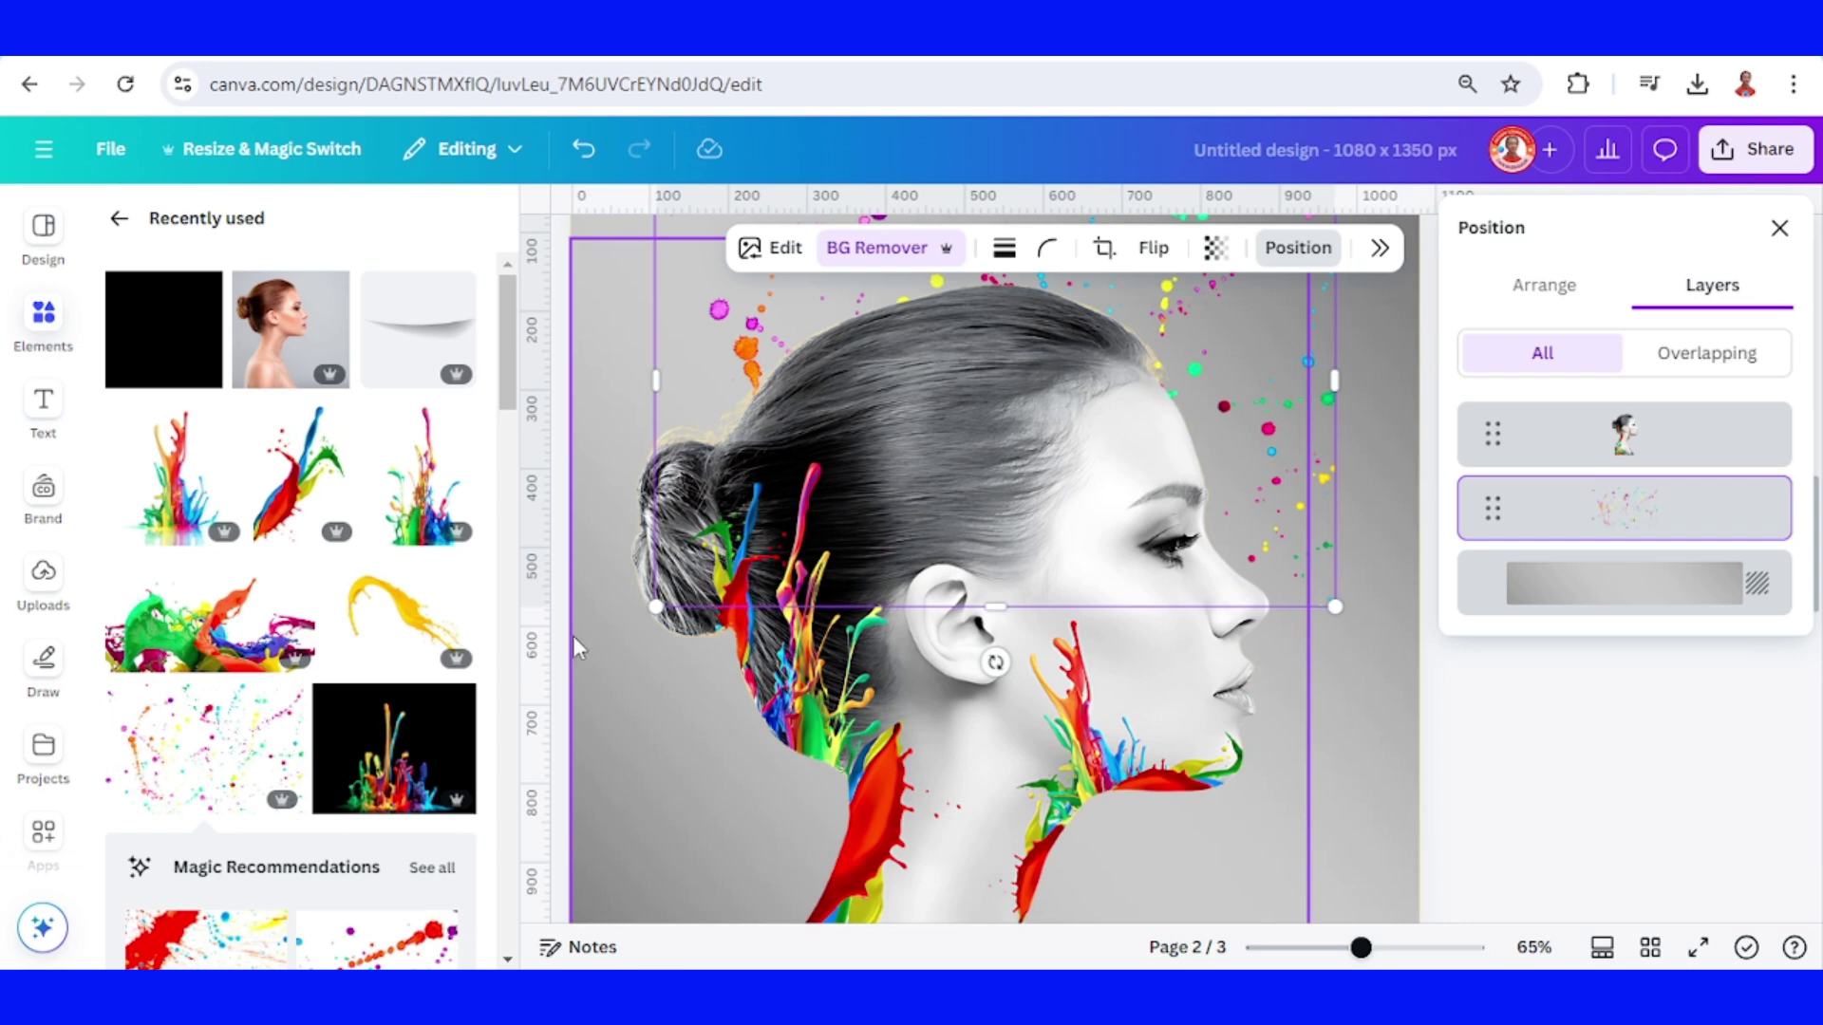
click(457, 577)
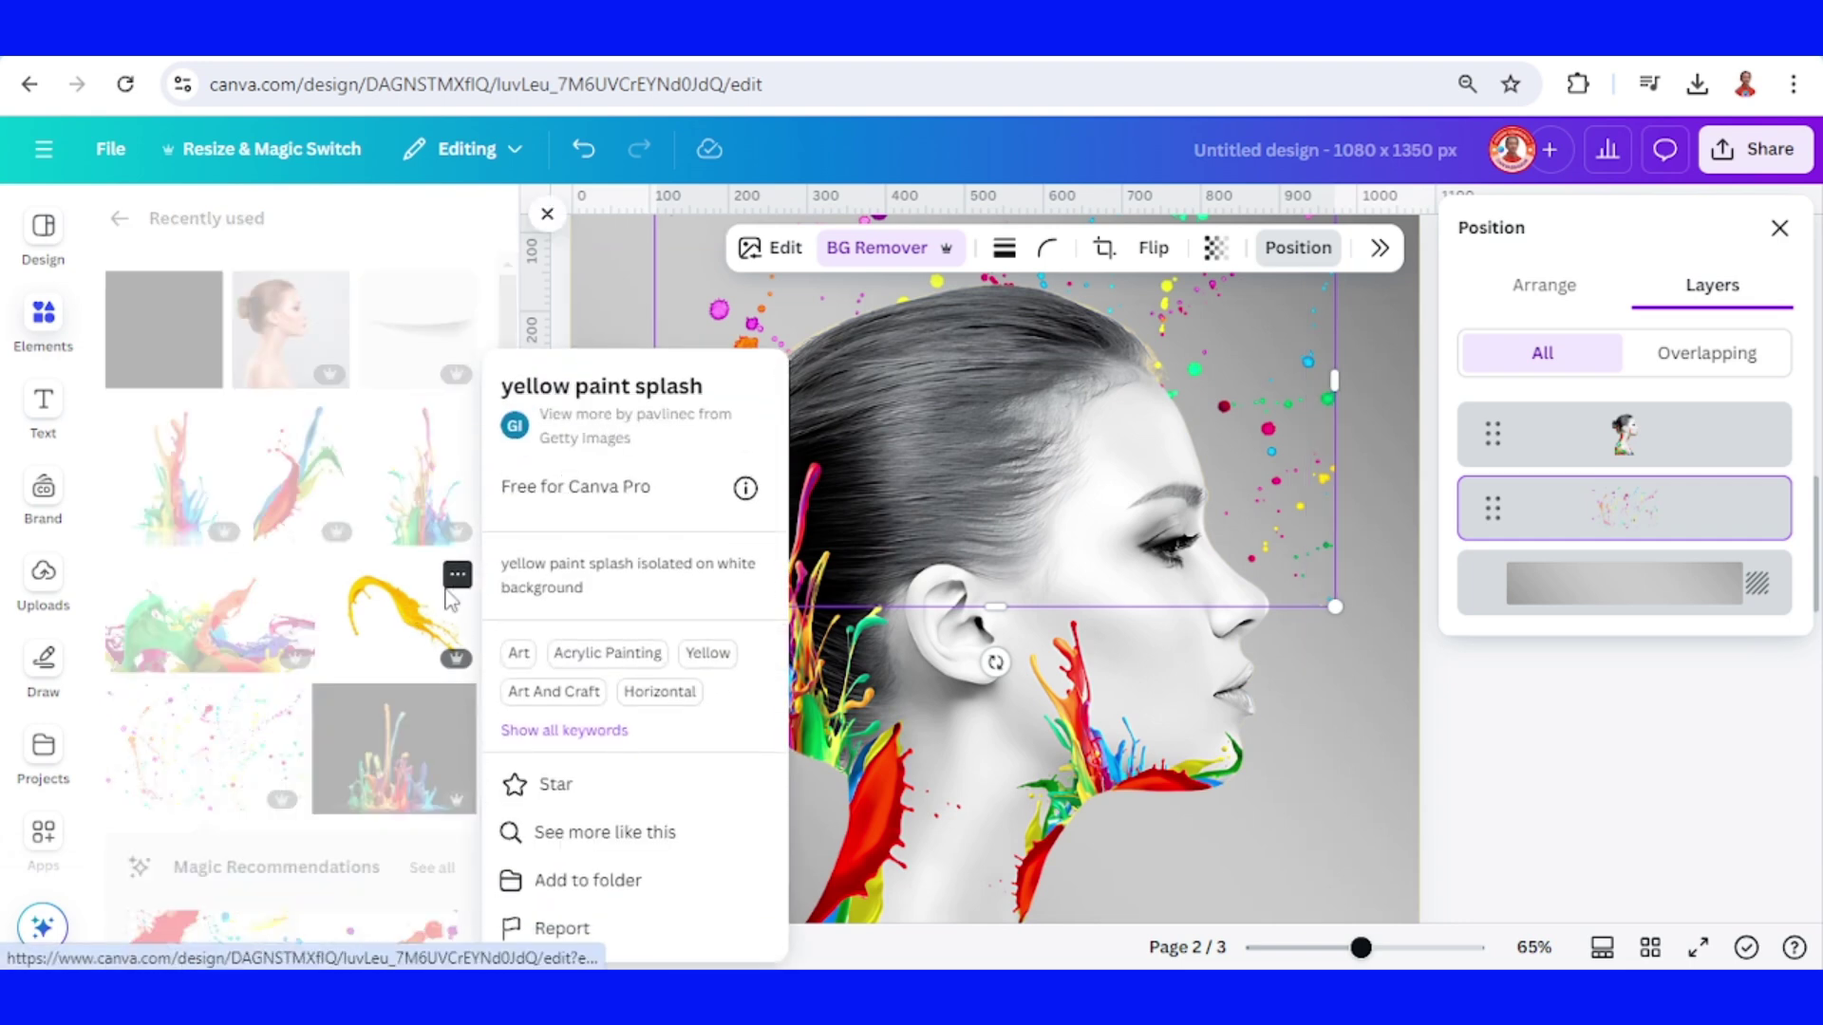
Step: Add the yellow paint splash, remove its background, flip it horizontally, then rotate and shrink it
click(404, 615)
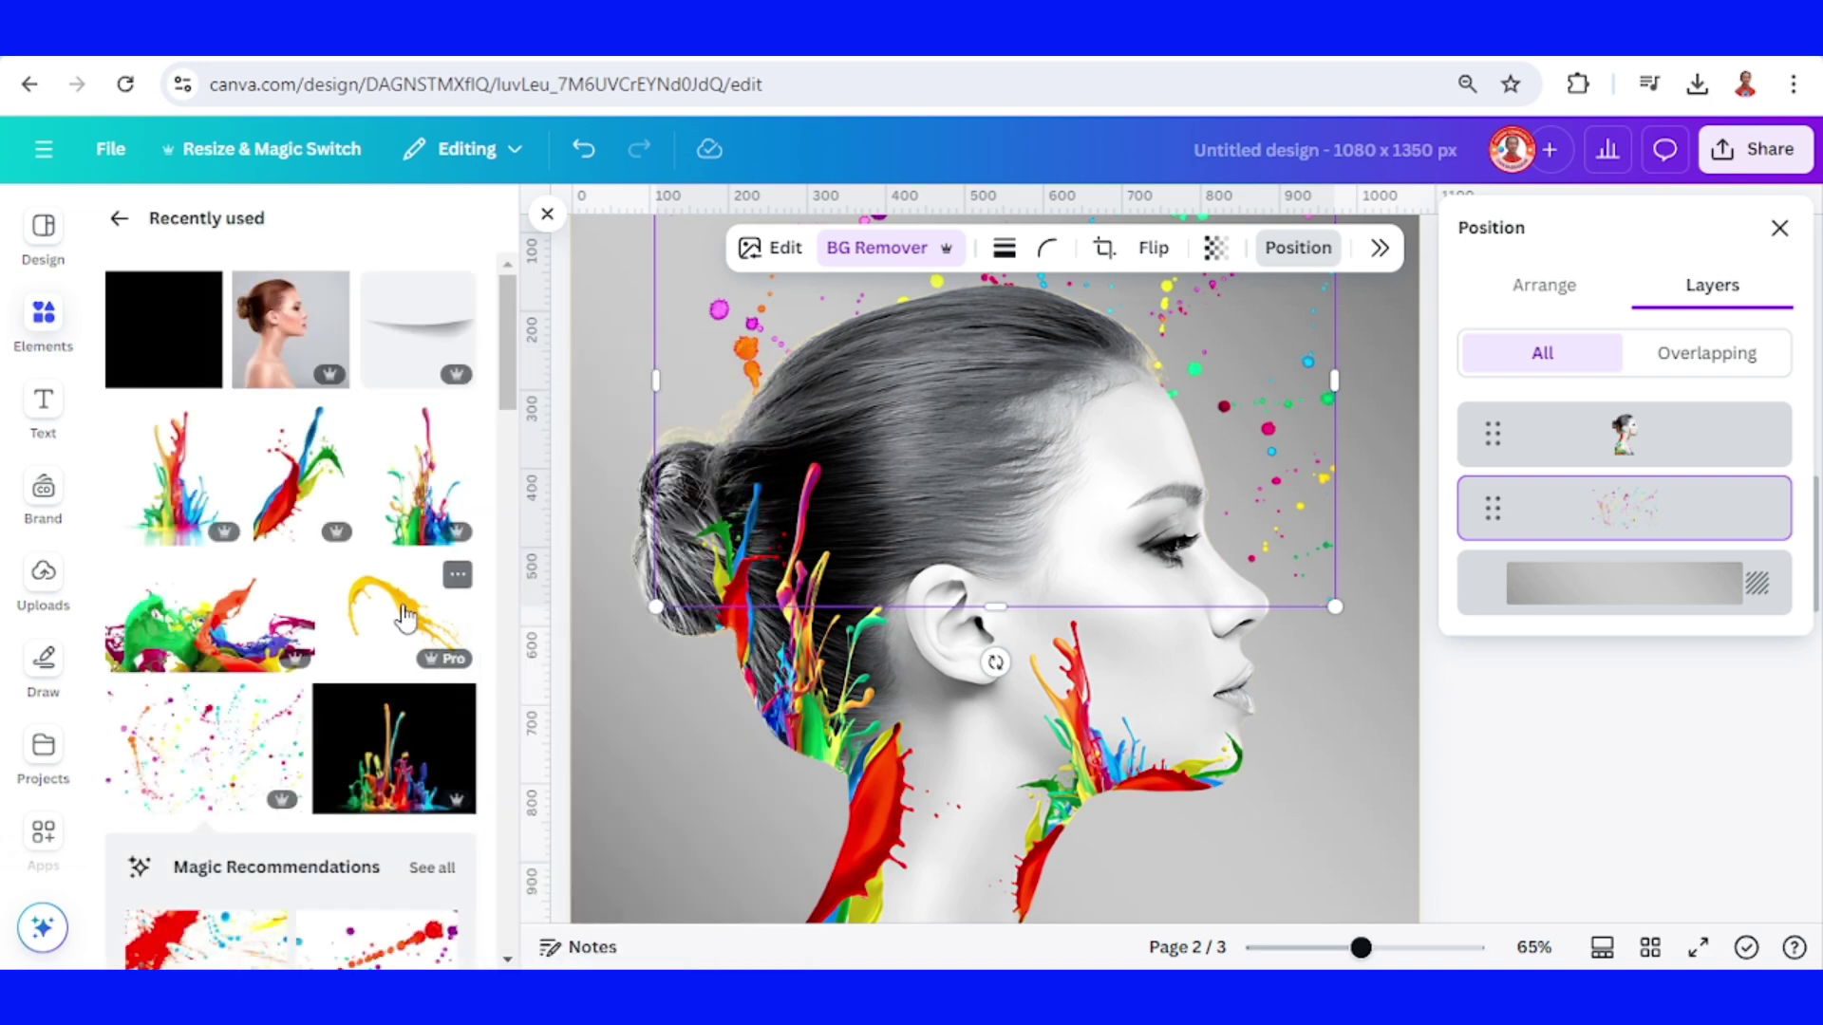
click(404, 615)
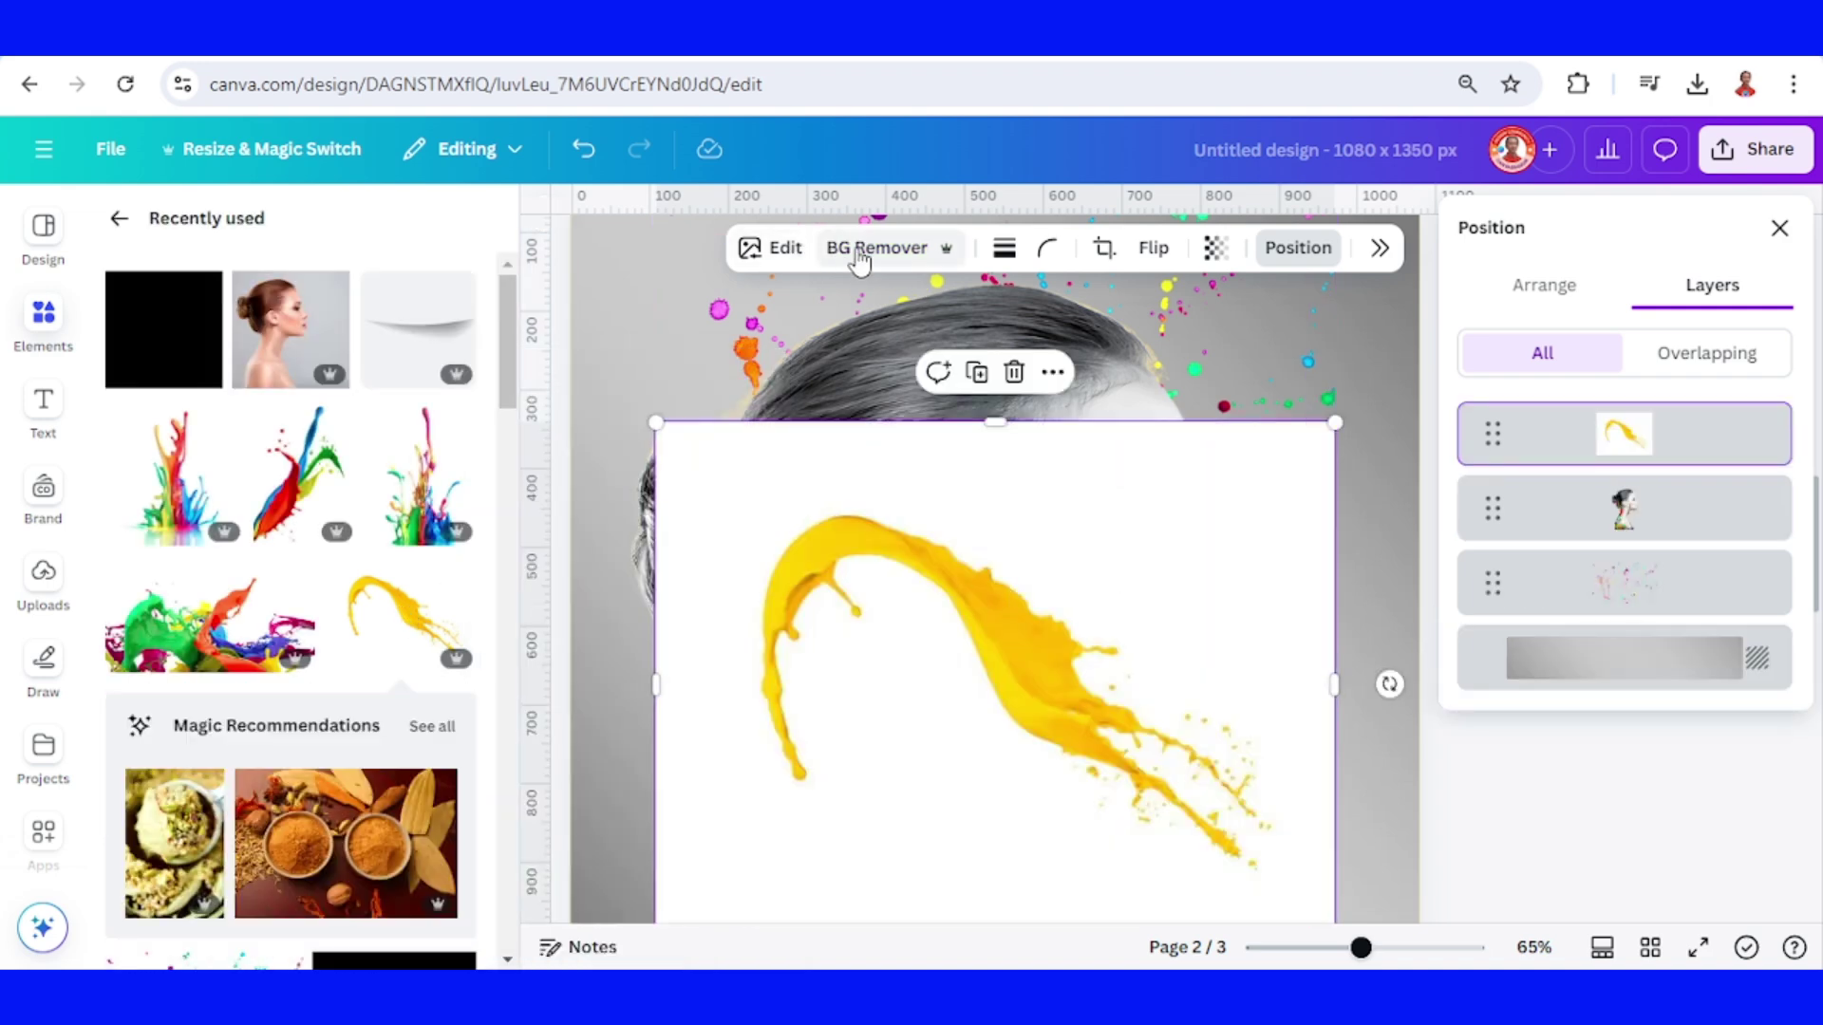
click(869, 247)
drag(1388, 682, 1310, 651)
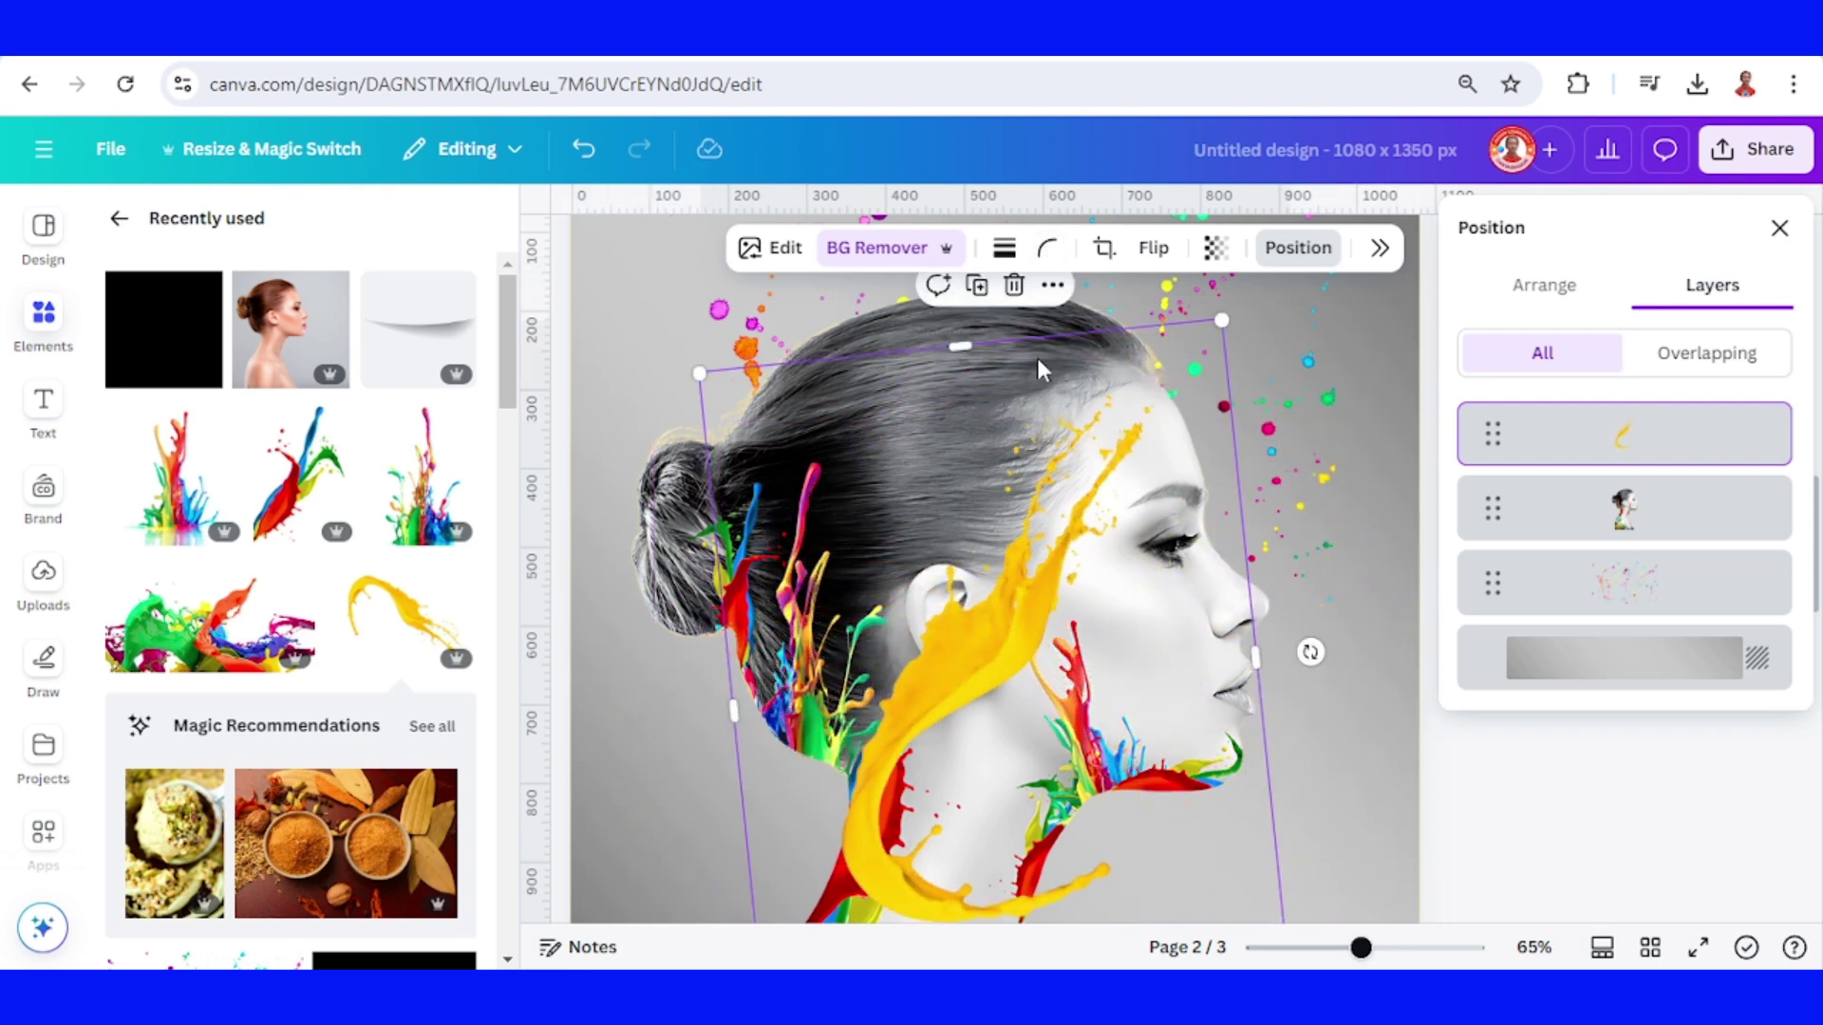
click(1152, 248)
click(1169, 323)
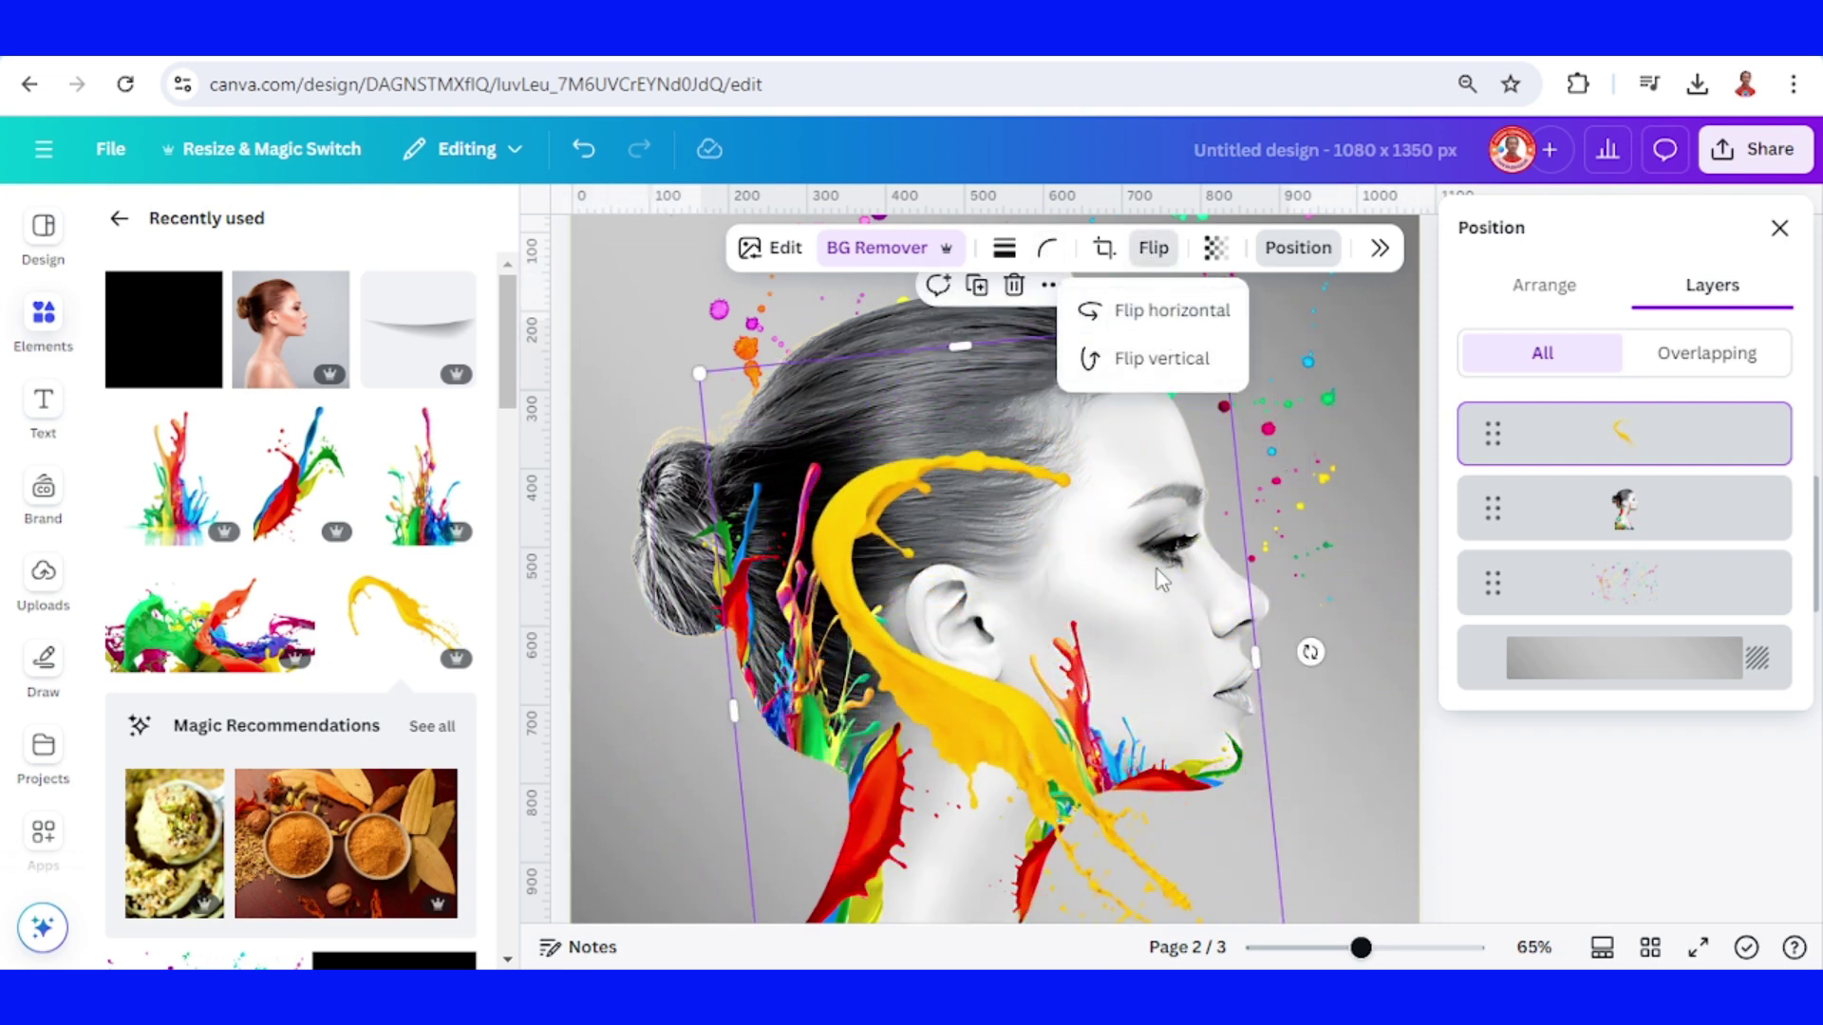
drag(1311, 651, 721, 726)
drag(1204, 310, 1120, 306)
Step: Put the yellow splash behind the portrait, tilt it about 17° and raise it behind the head
scroll(1329, 398, up, 2)
drag(1592, 472, 1598, 532)
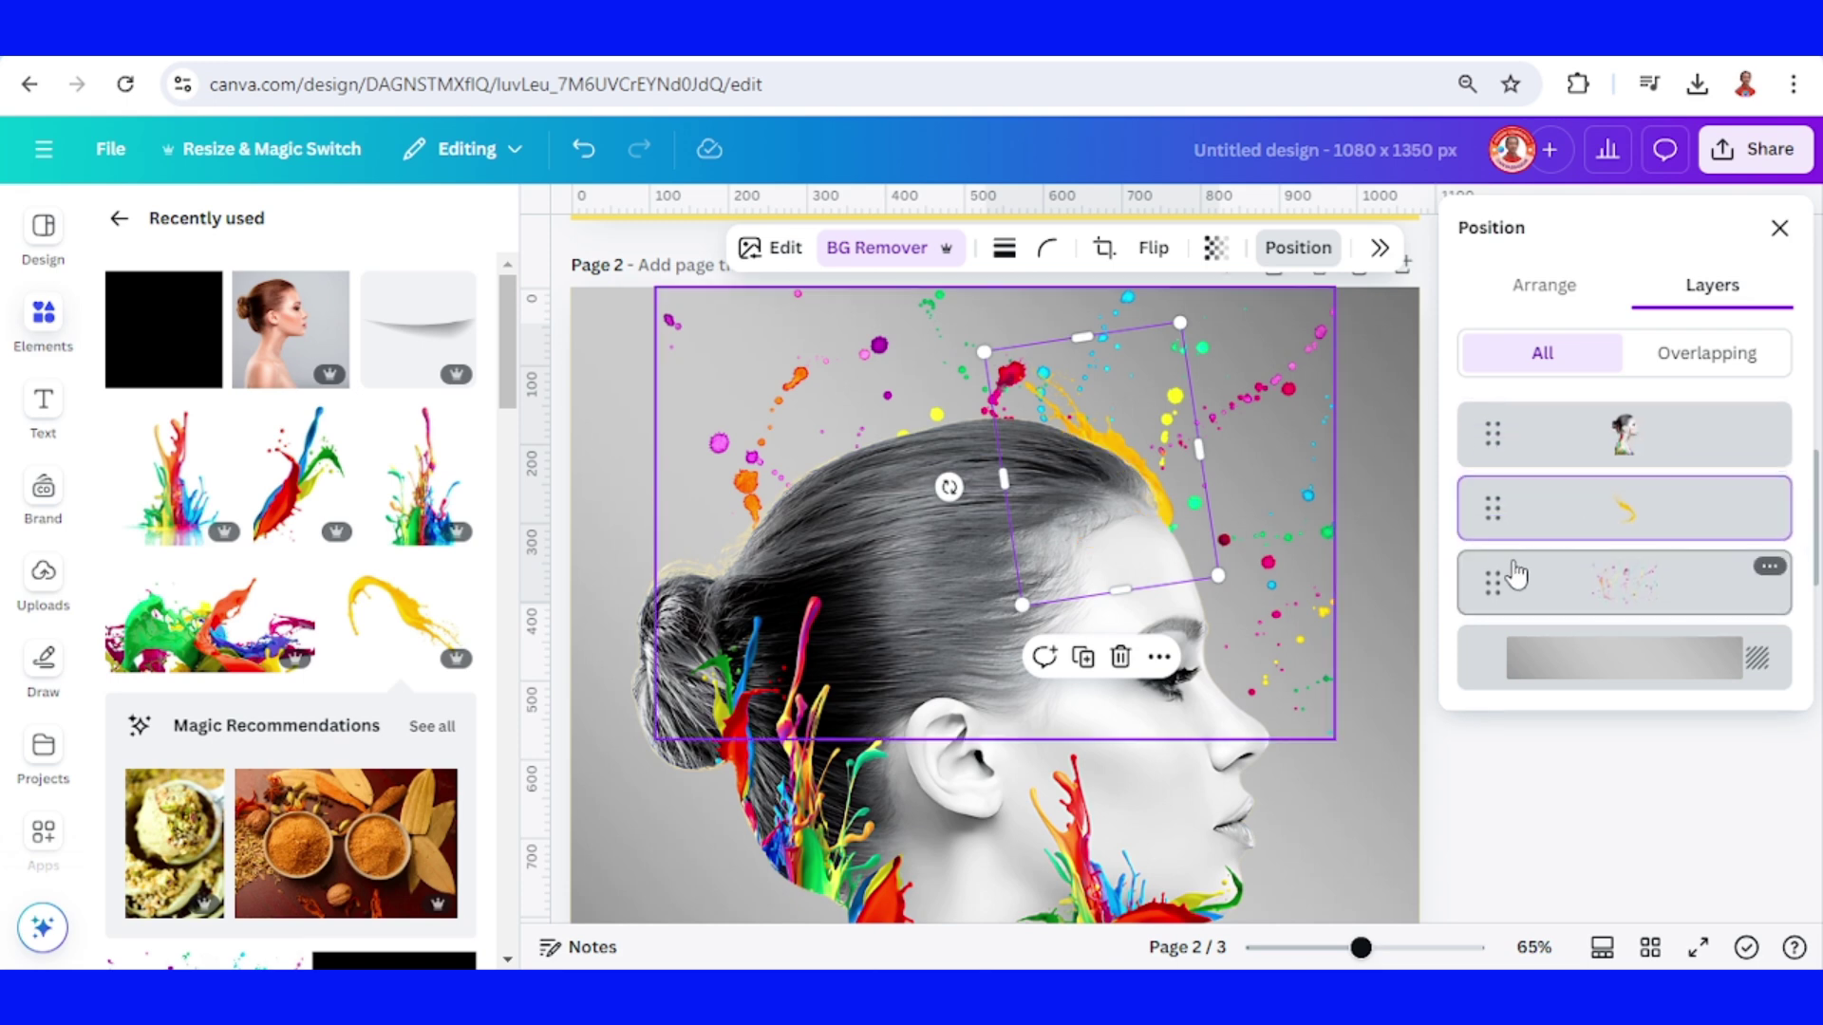
drag(949, 487, 949, 443)
drag(1189, 429, 1184, 401)
scroll(1184, 400, down, 5)
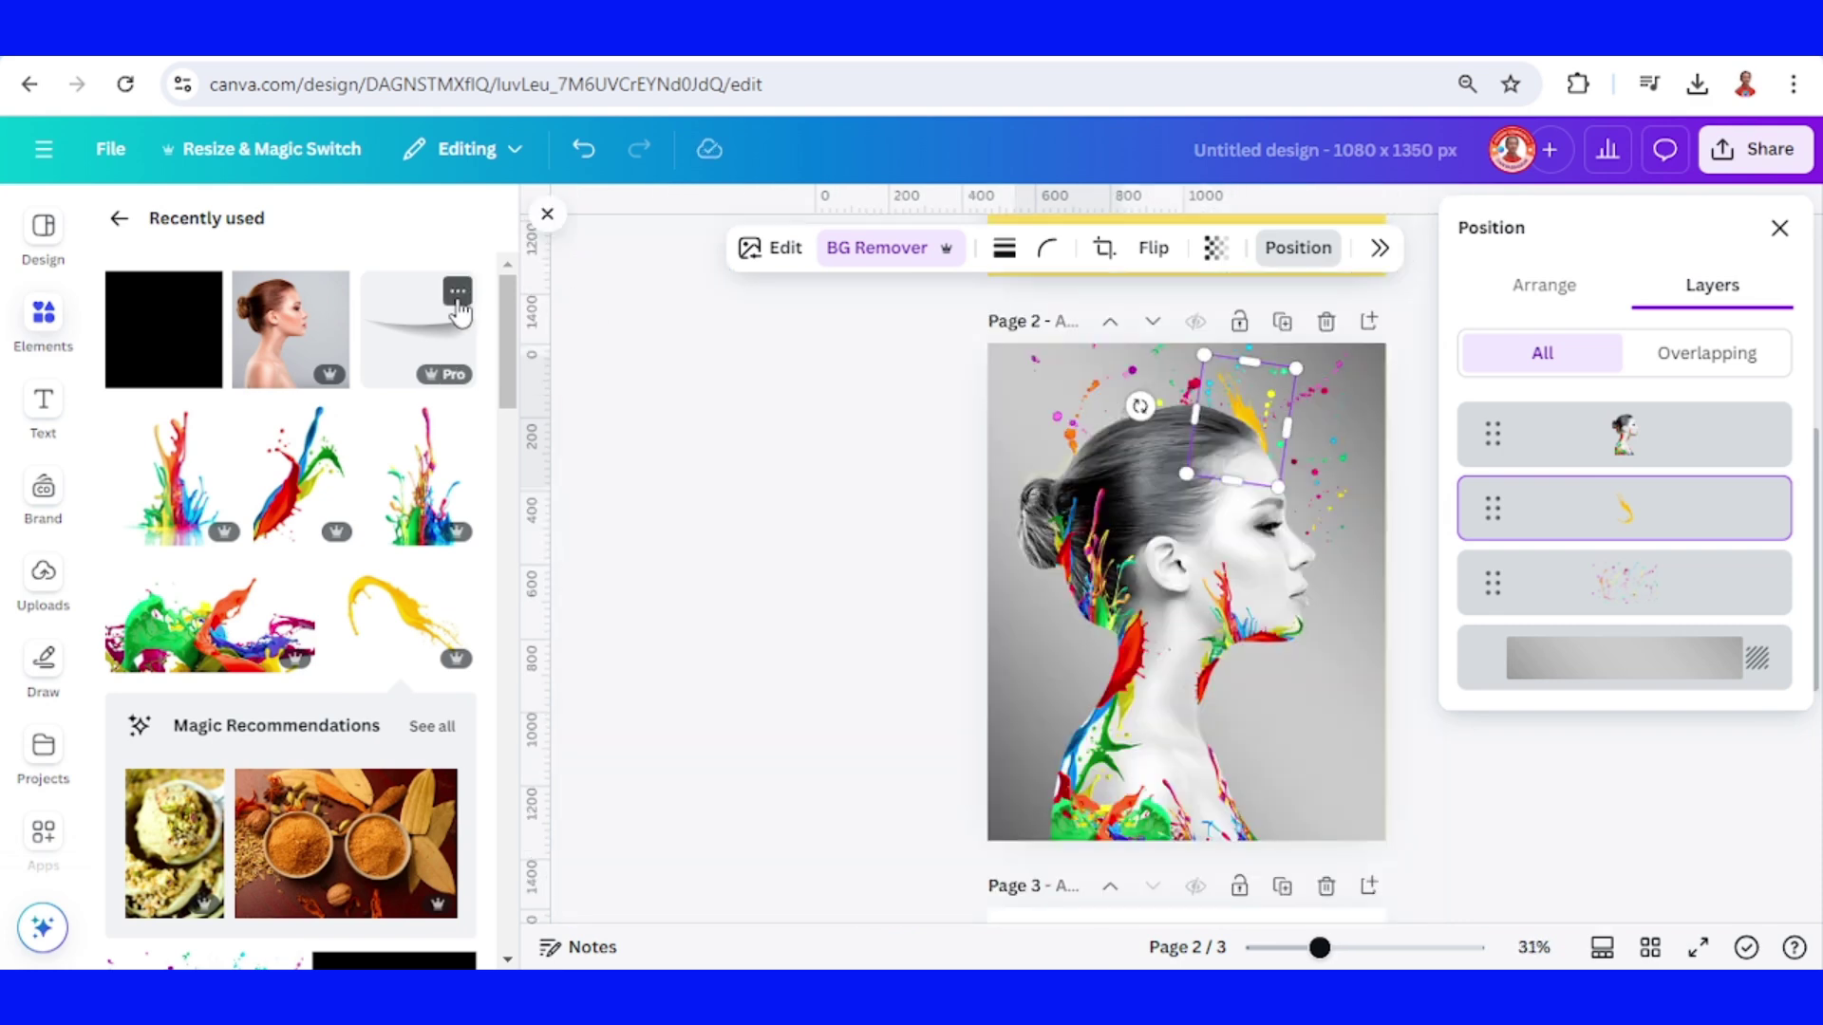
Step: Add the curve shadow element, shrink it tiny, rotate it about 35° and set it under the jaw
click(456, 291)
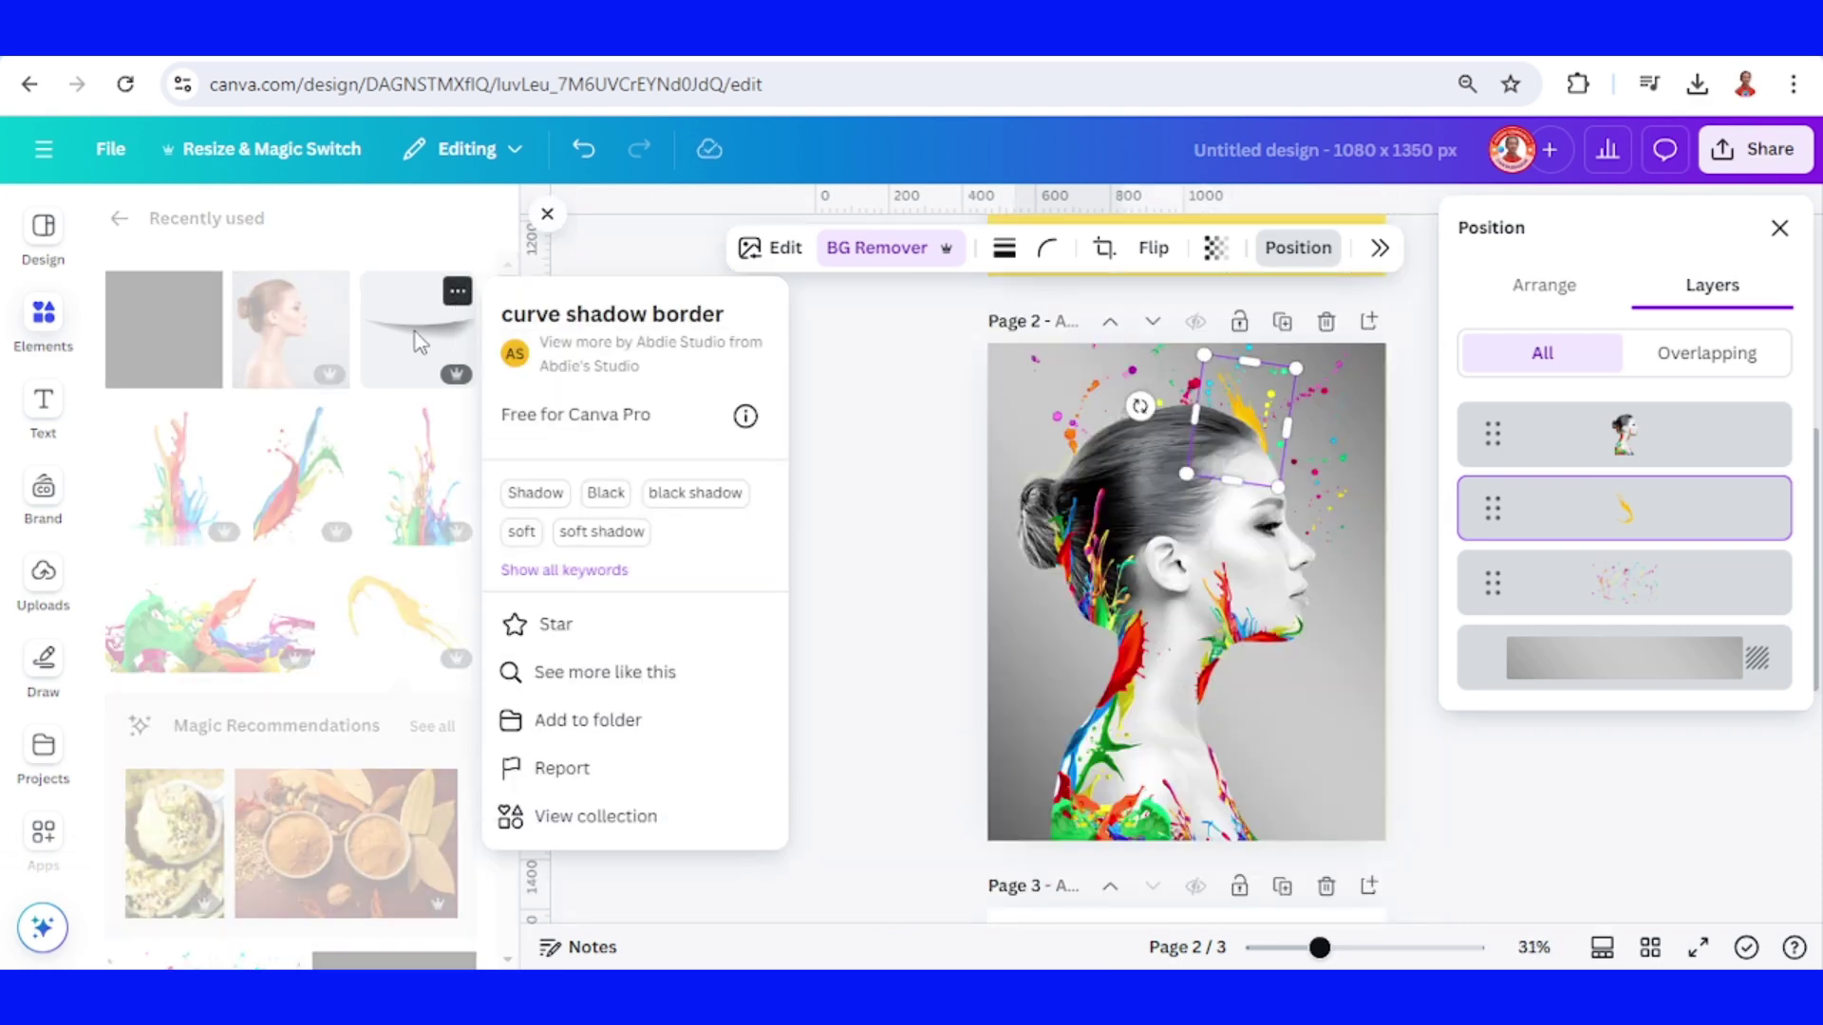
click(421, 342)
click(418, 334)
drag(1341, 564, 1243, 694)
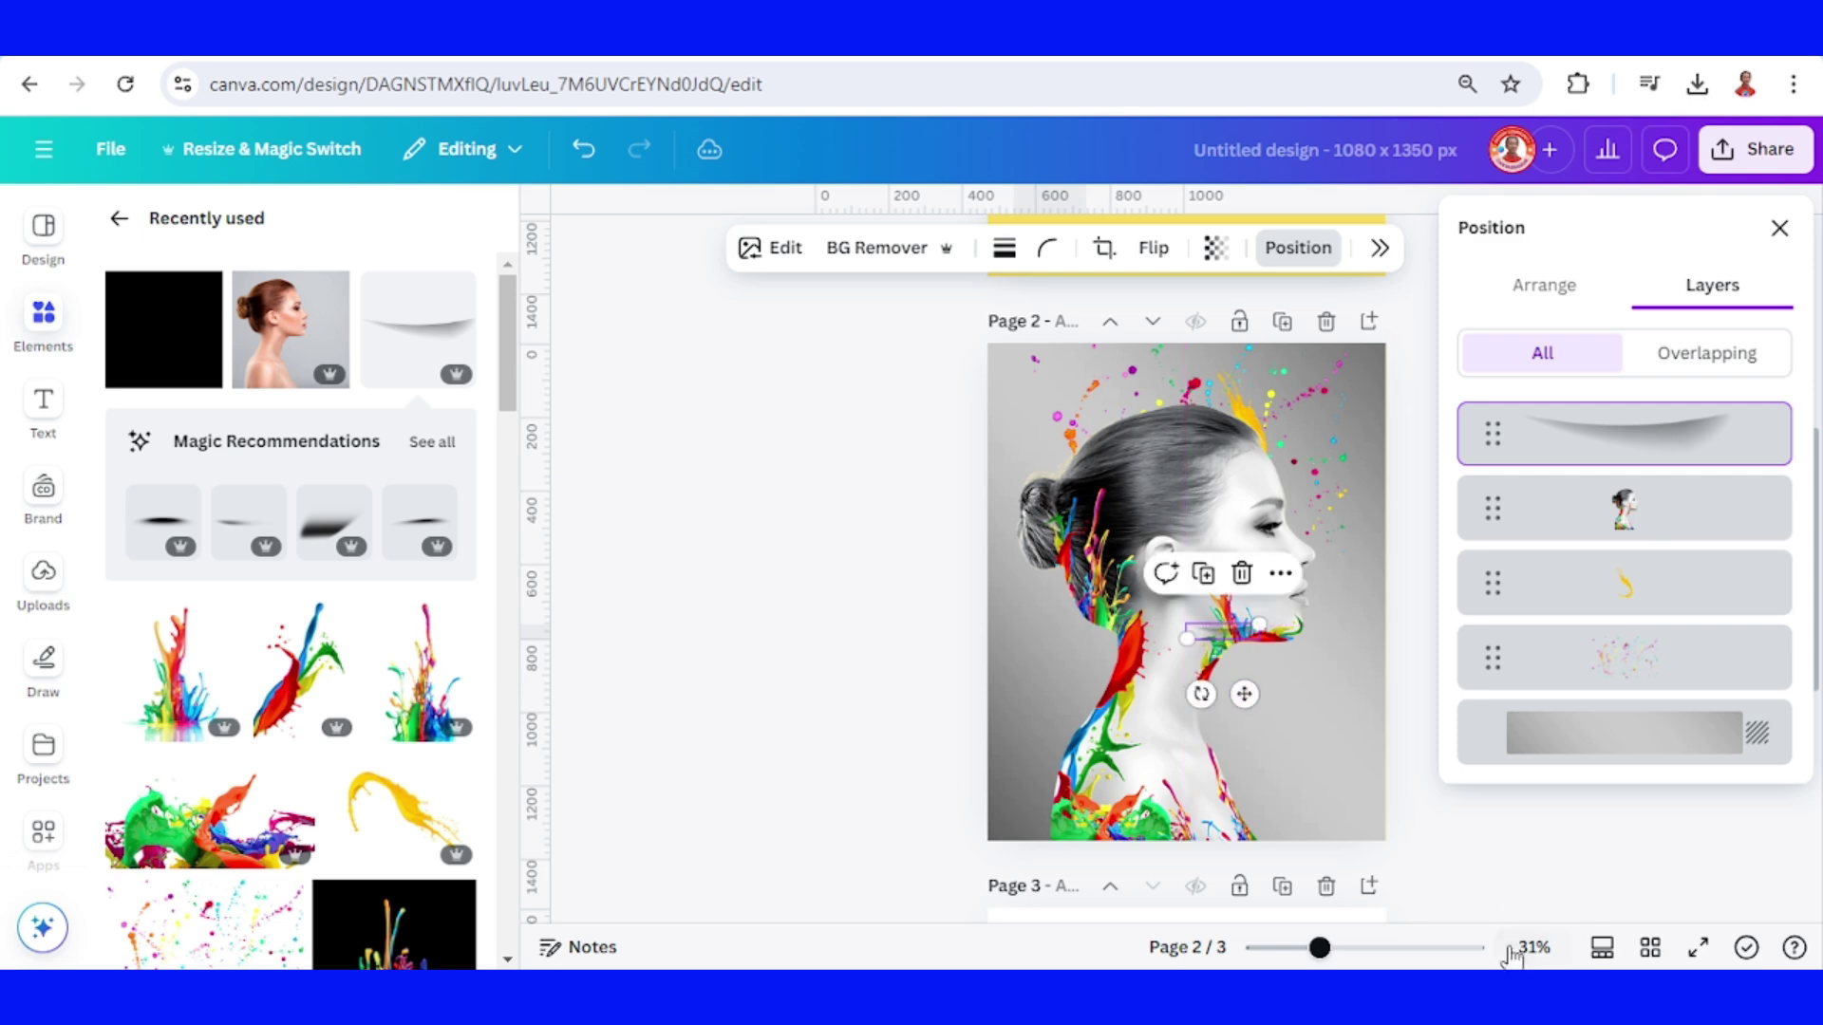
click(1389, 947)
drag(1289, 808, 1258, 828)
drag(1323, 758, 1313, 748)
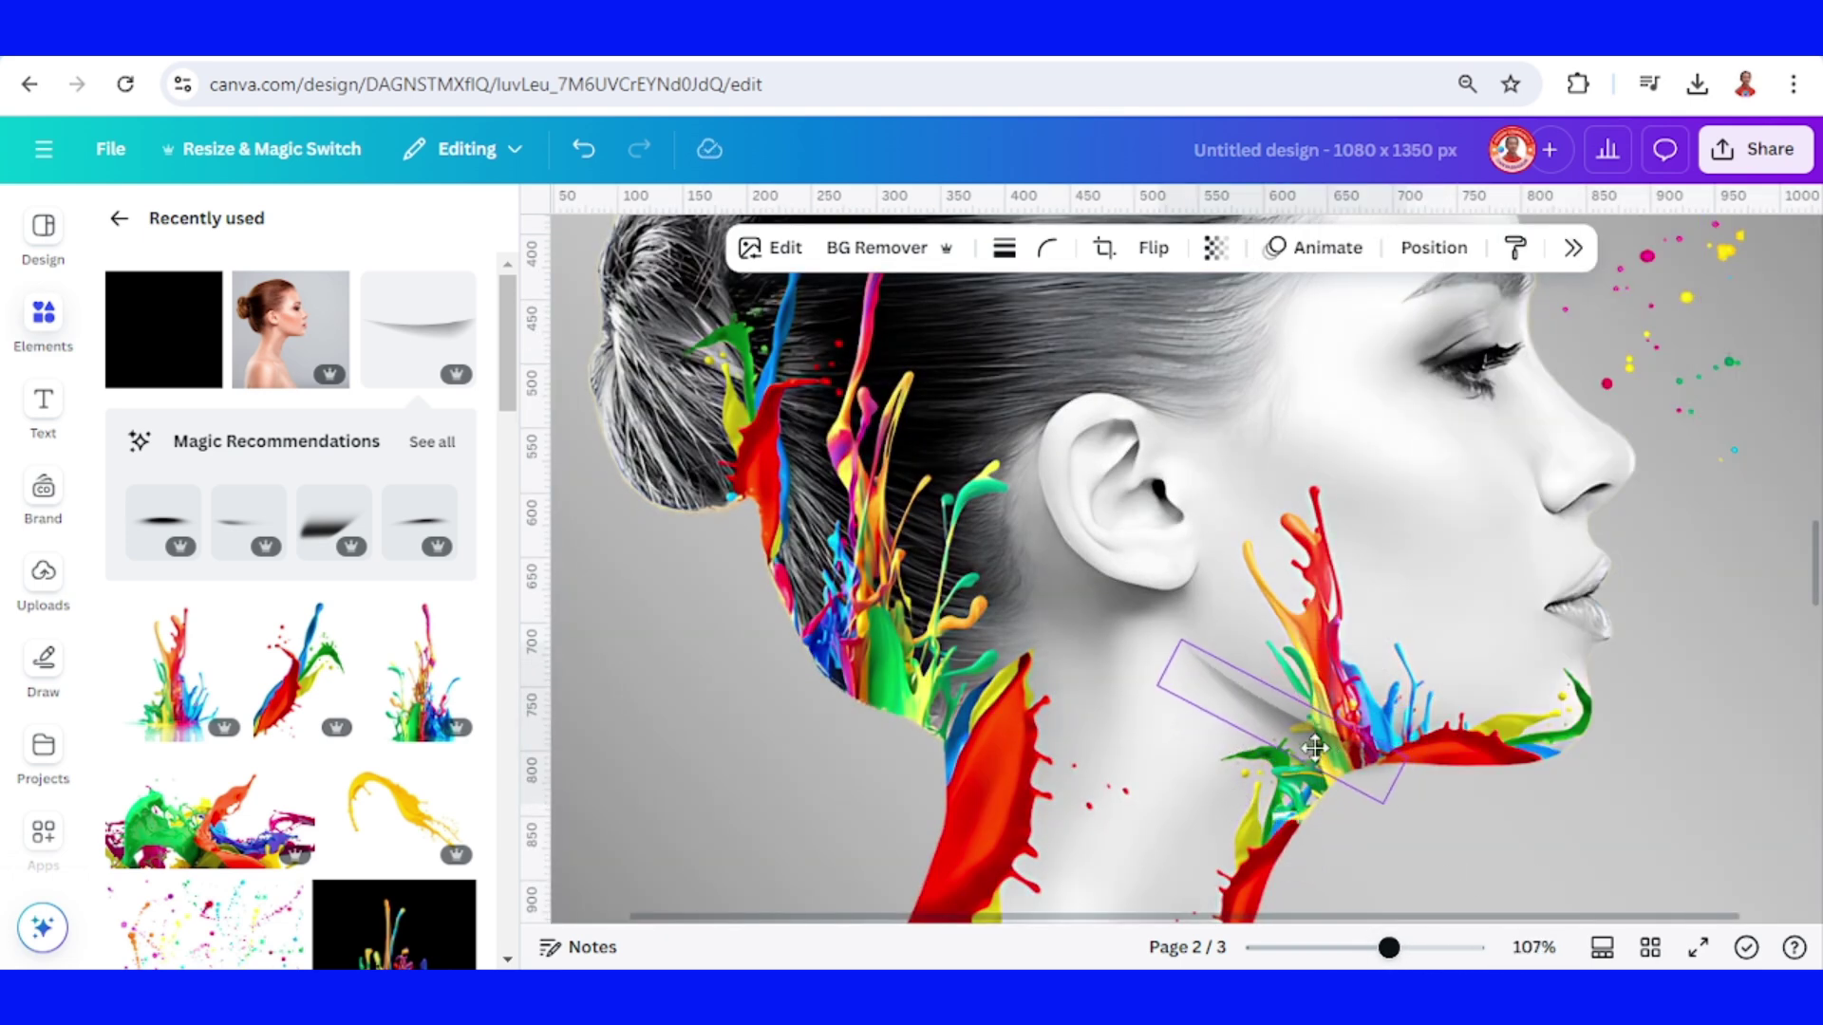
key(ctrl+alt+0)
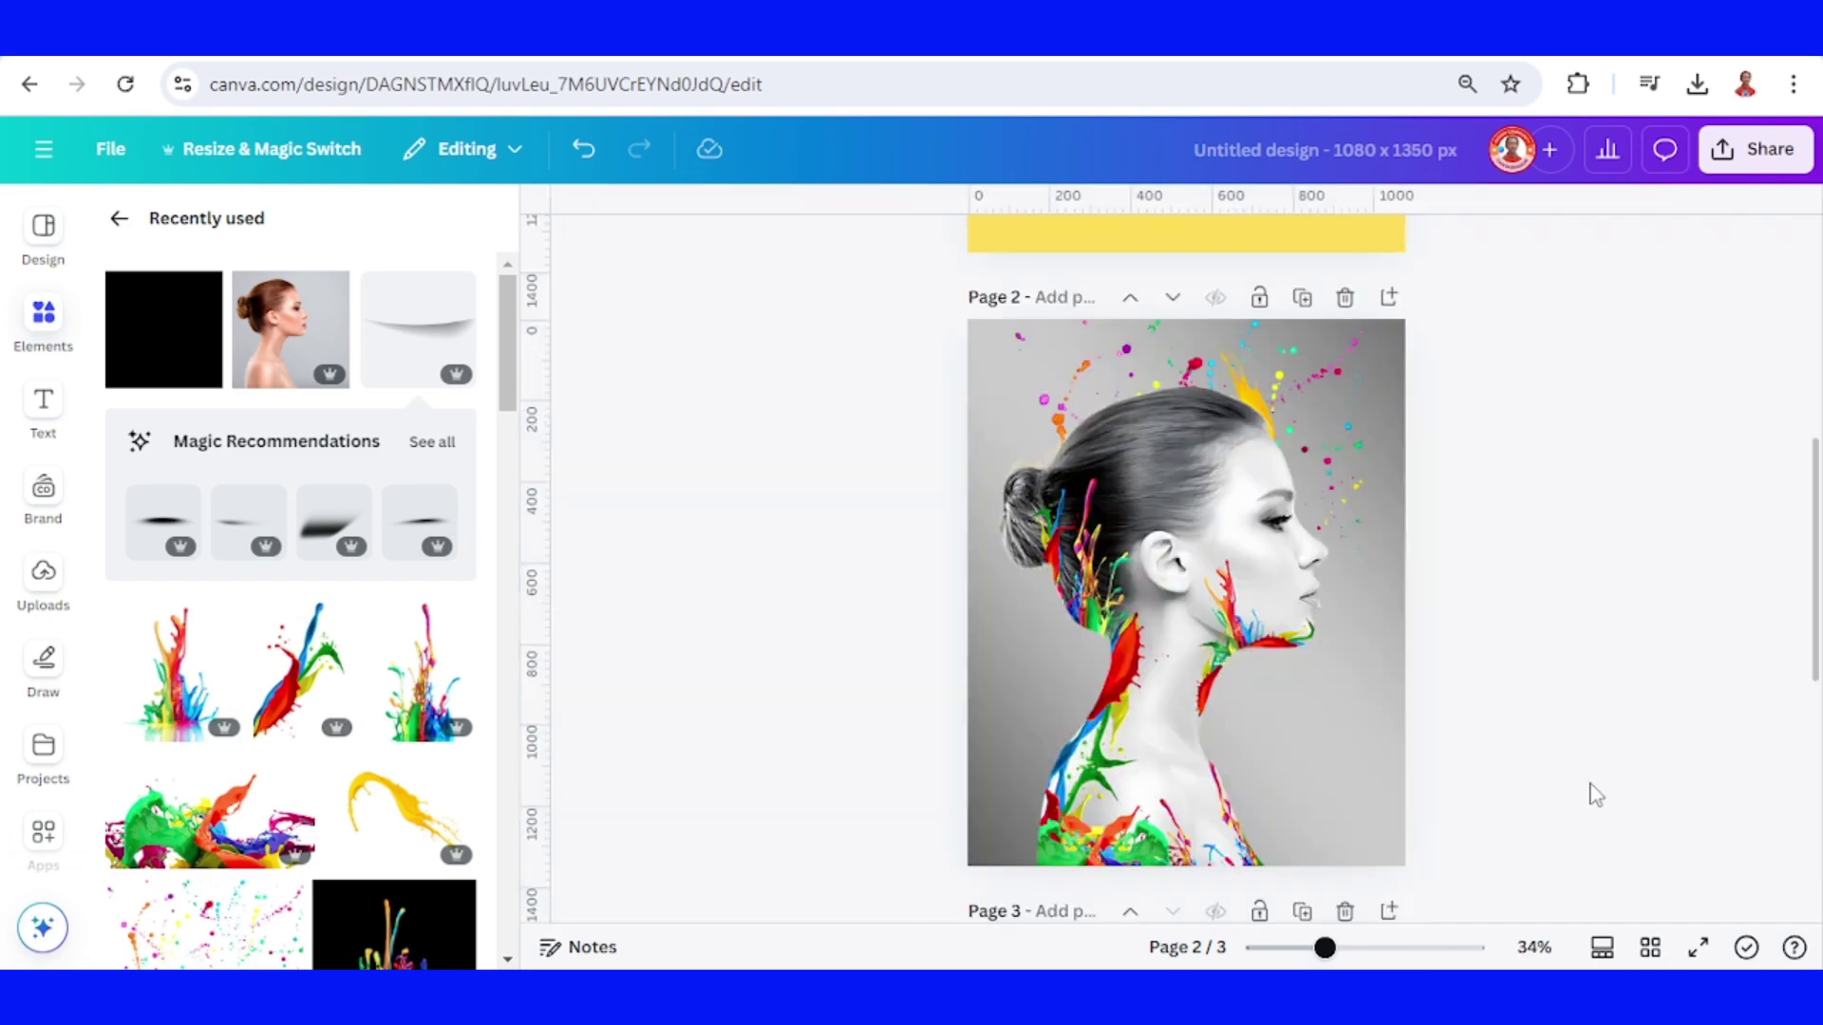